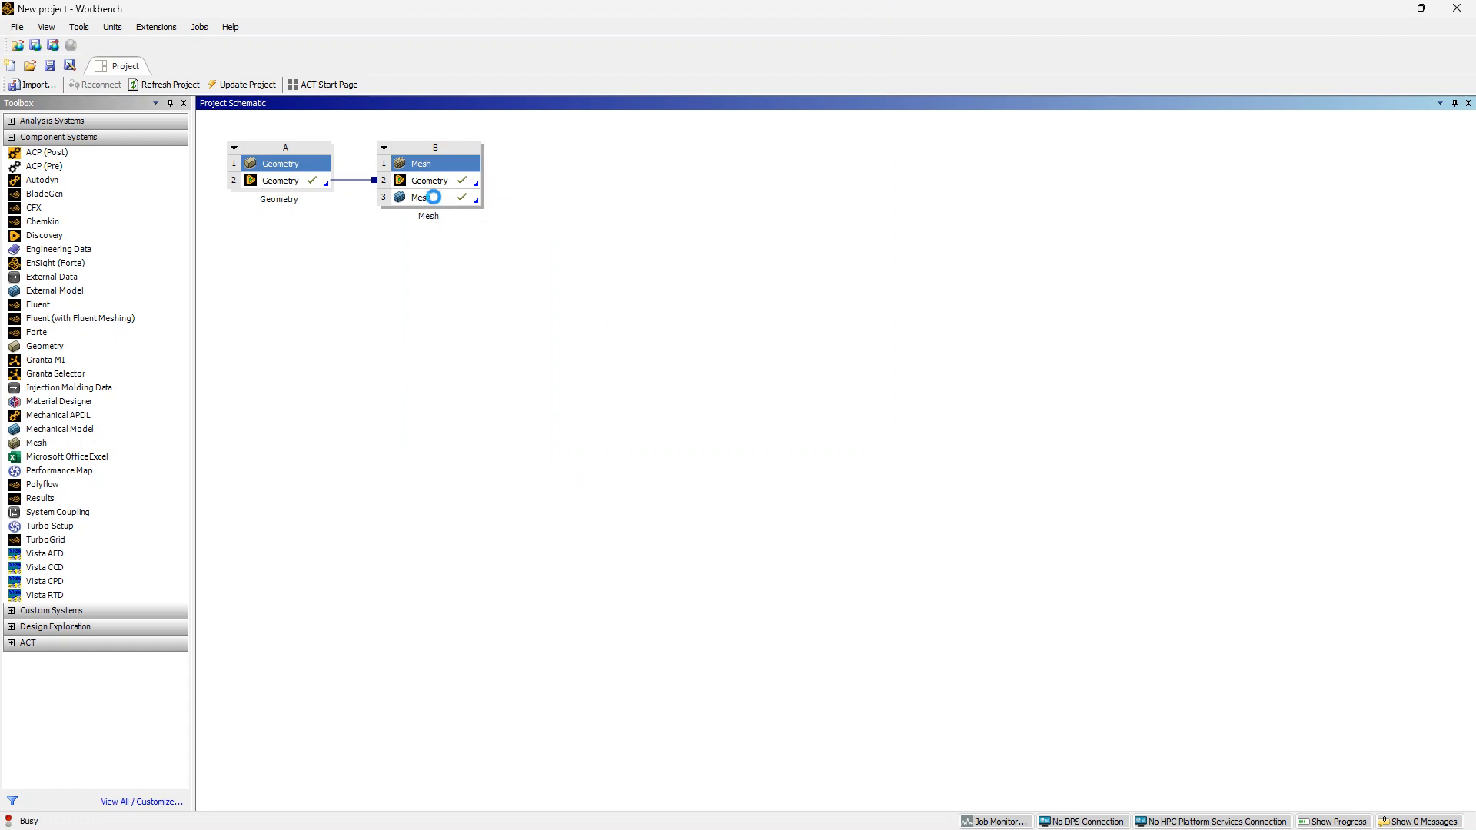
Open the mesh component of the Mesh system for editing and expand the named selections
left_click(433, 198)
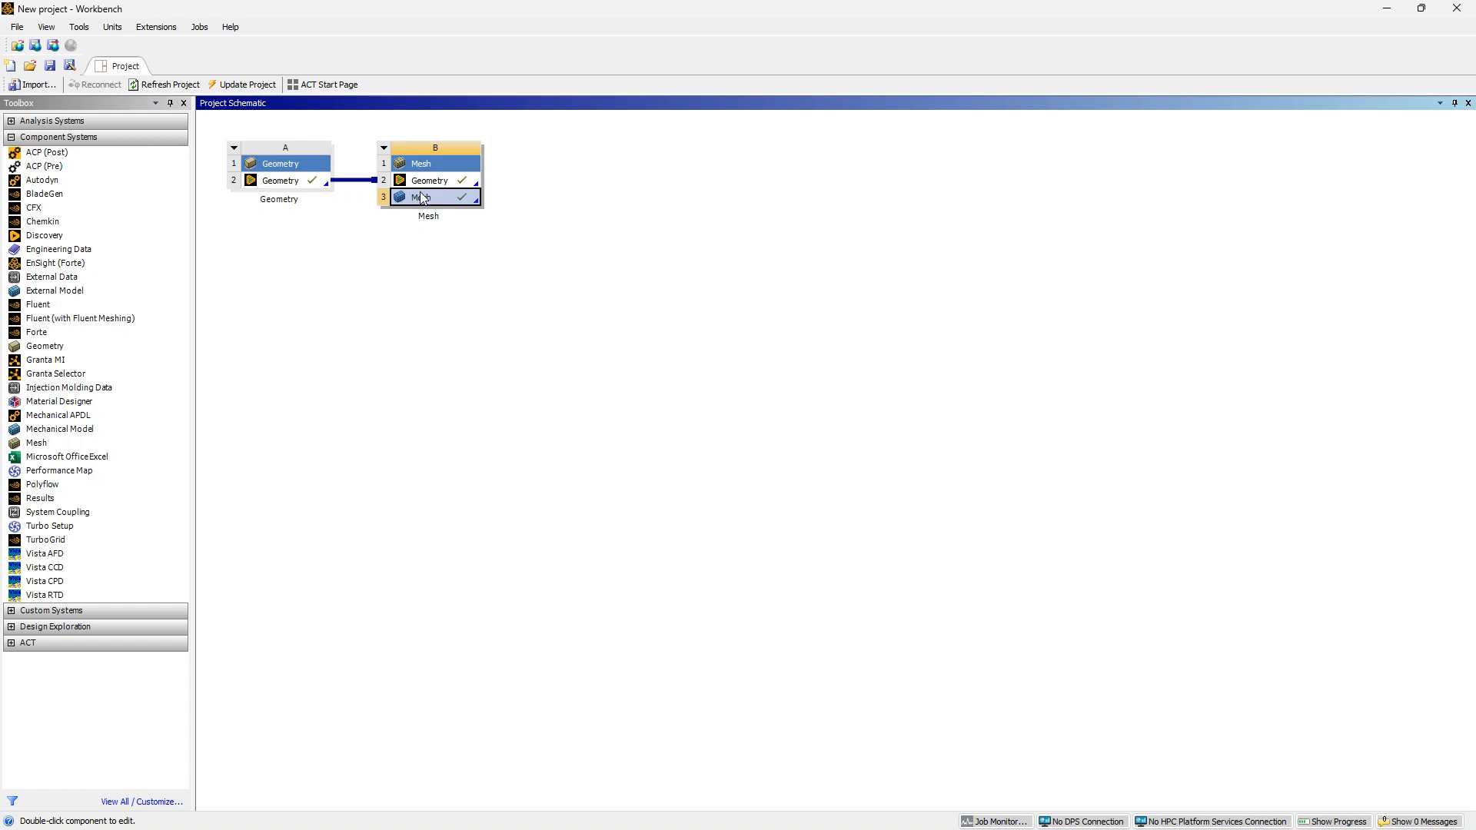
double_click(422, 199)
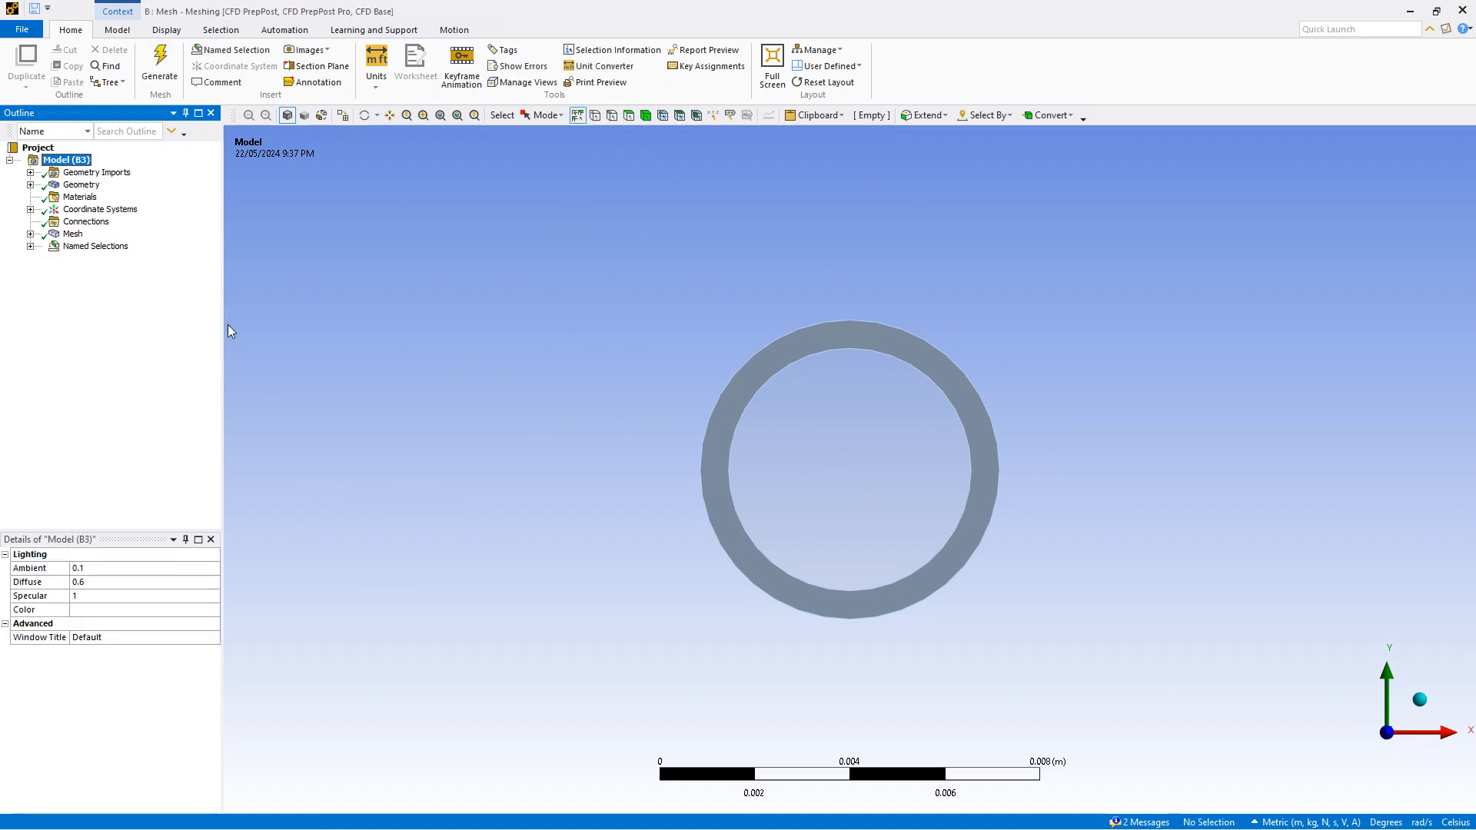
left_click(31, 247)
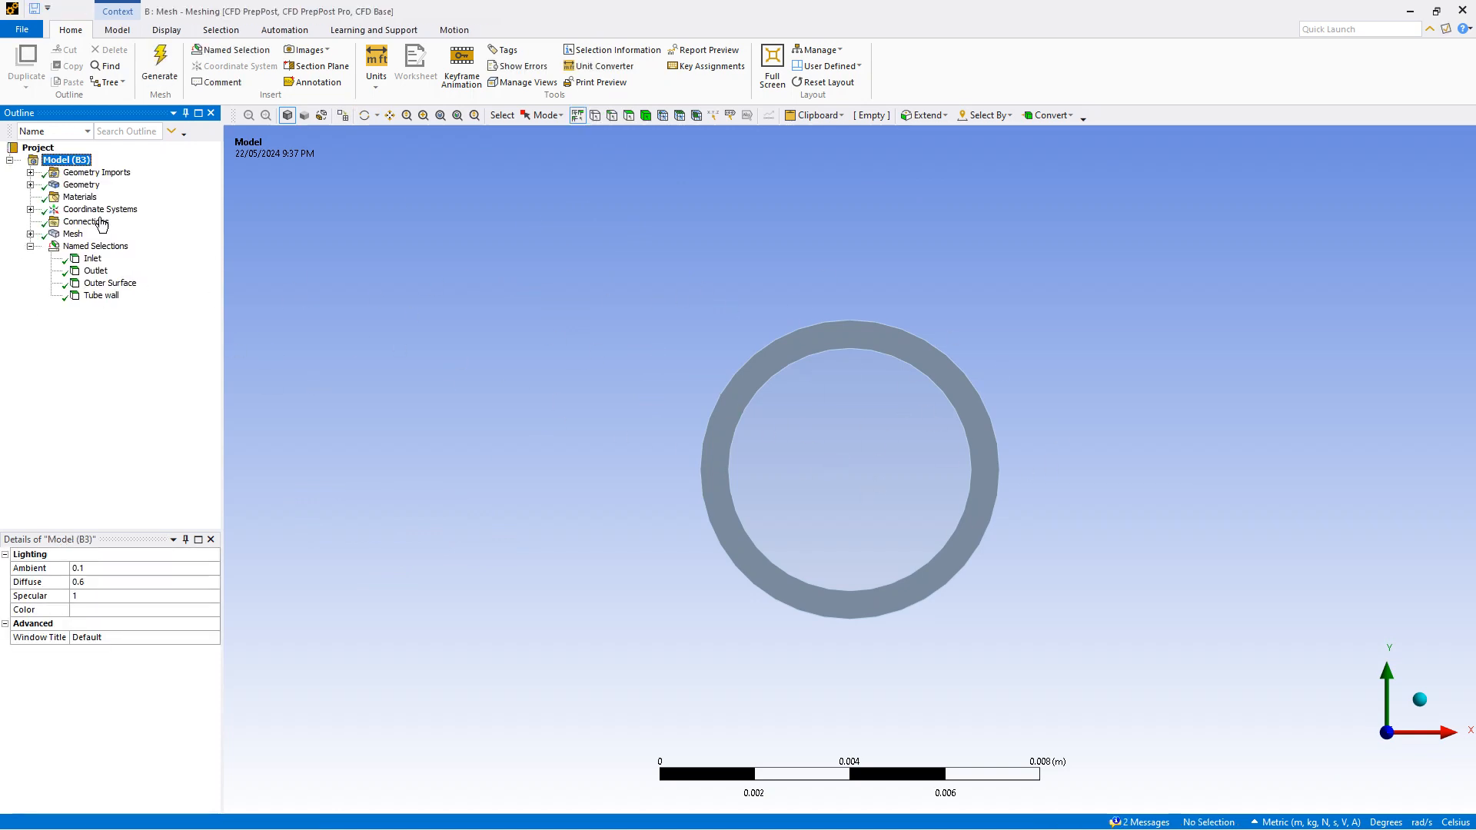
Inspect the Inlet and Outlet named selections from isometric and end-on views
left_click(93, 259)
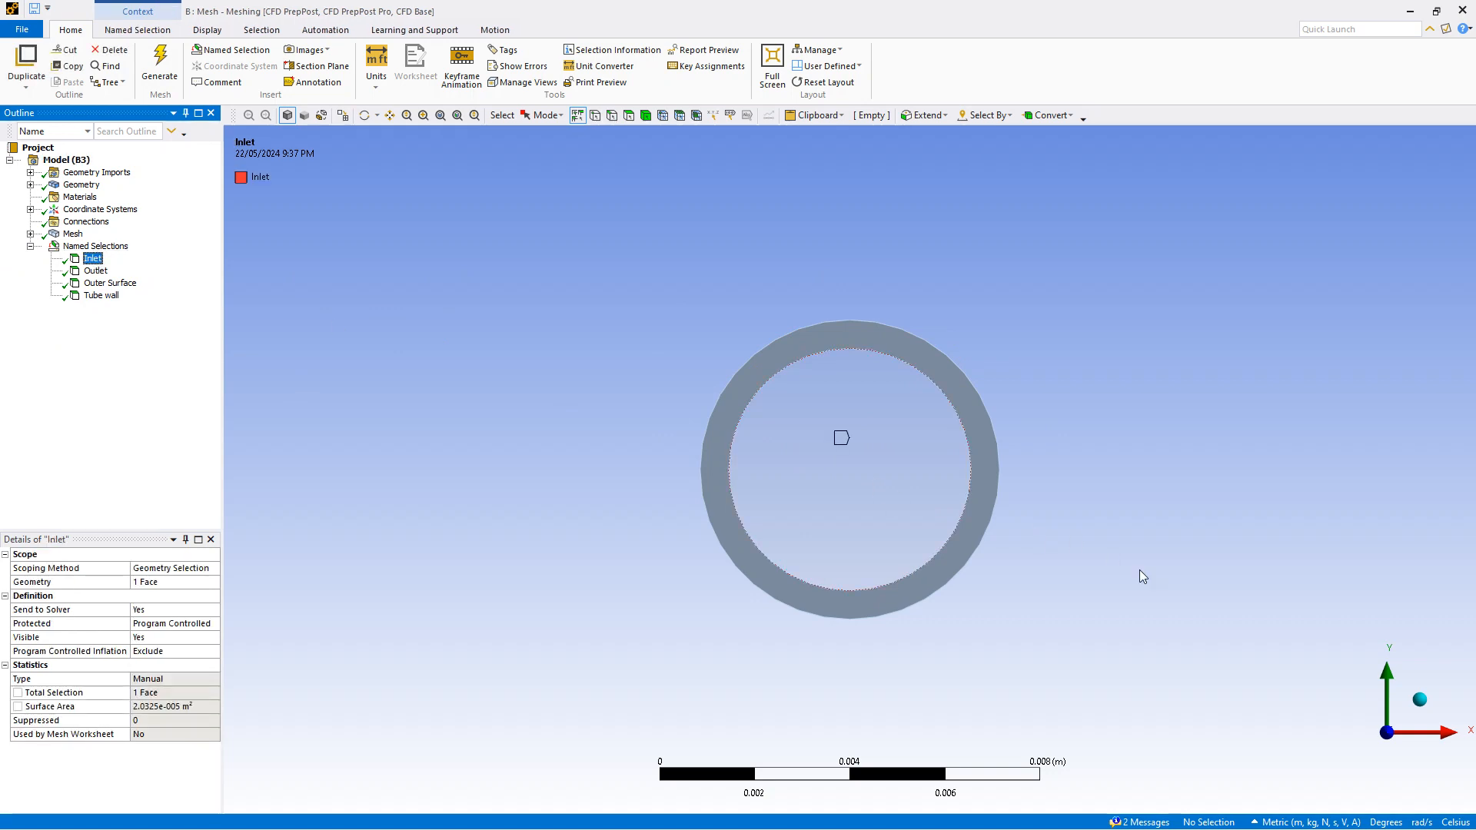
left_click(1418, 701)
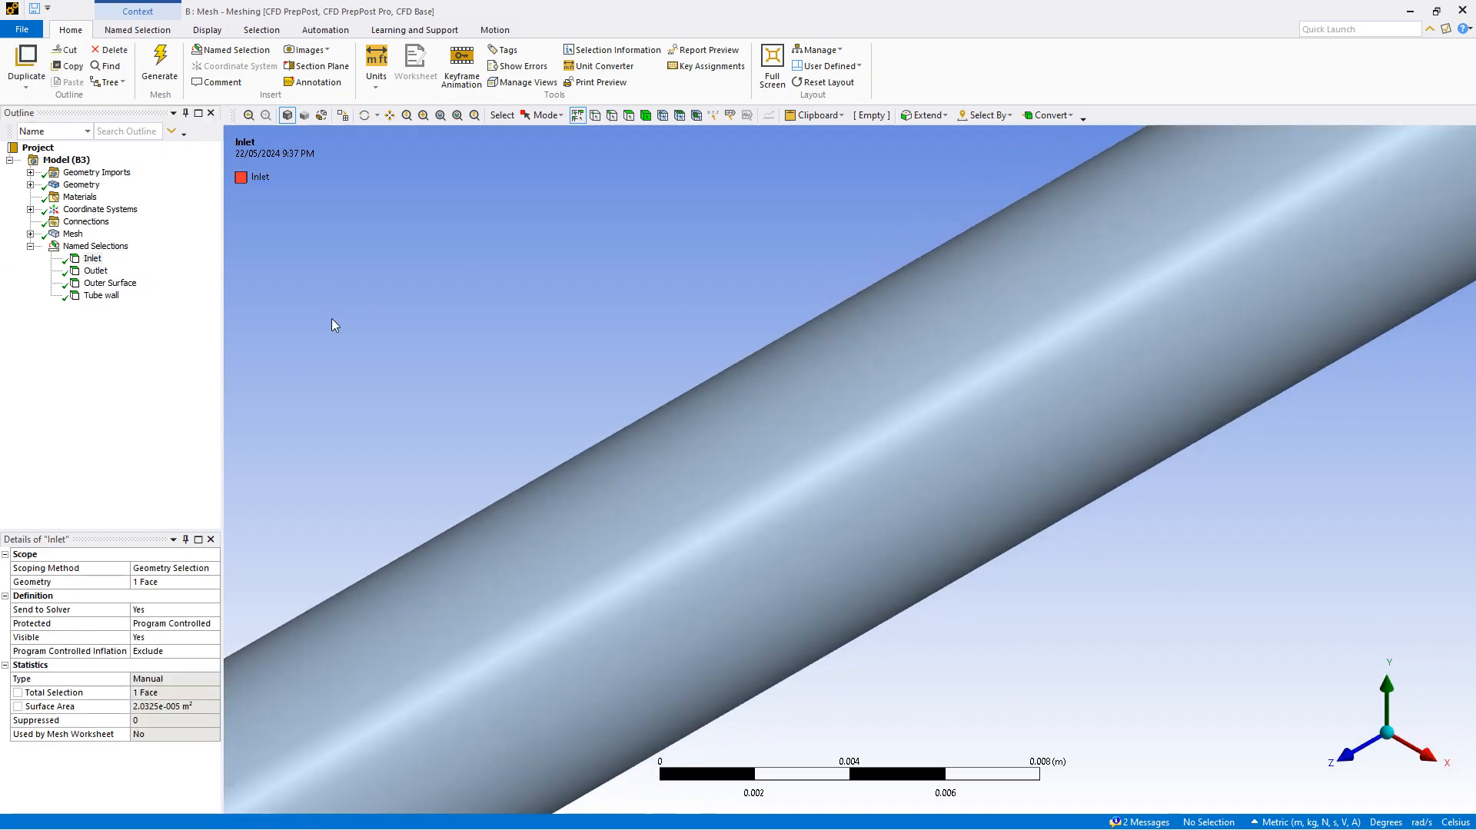
left_click(92, 260)
scroll(846, 489, "down", 5)
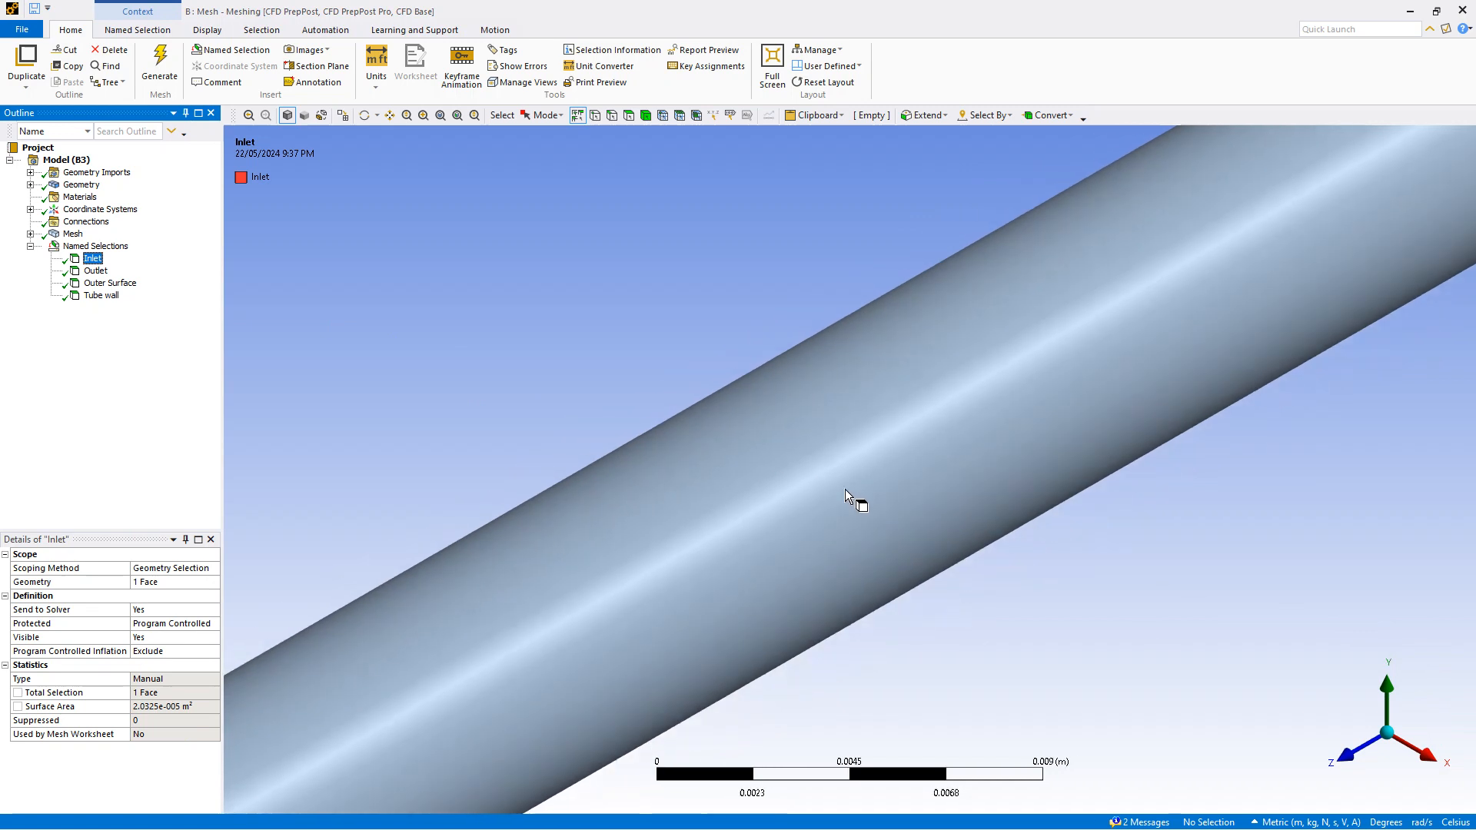
scroll(856, 473, "down", 6)
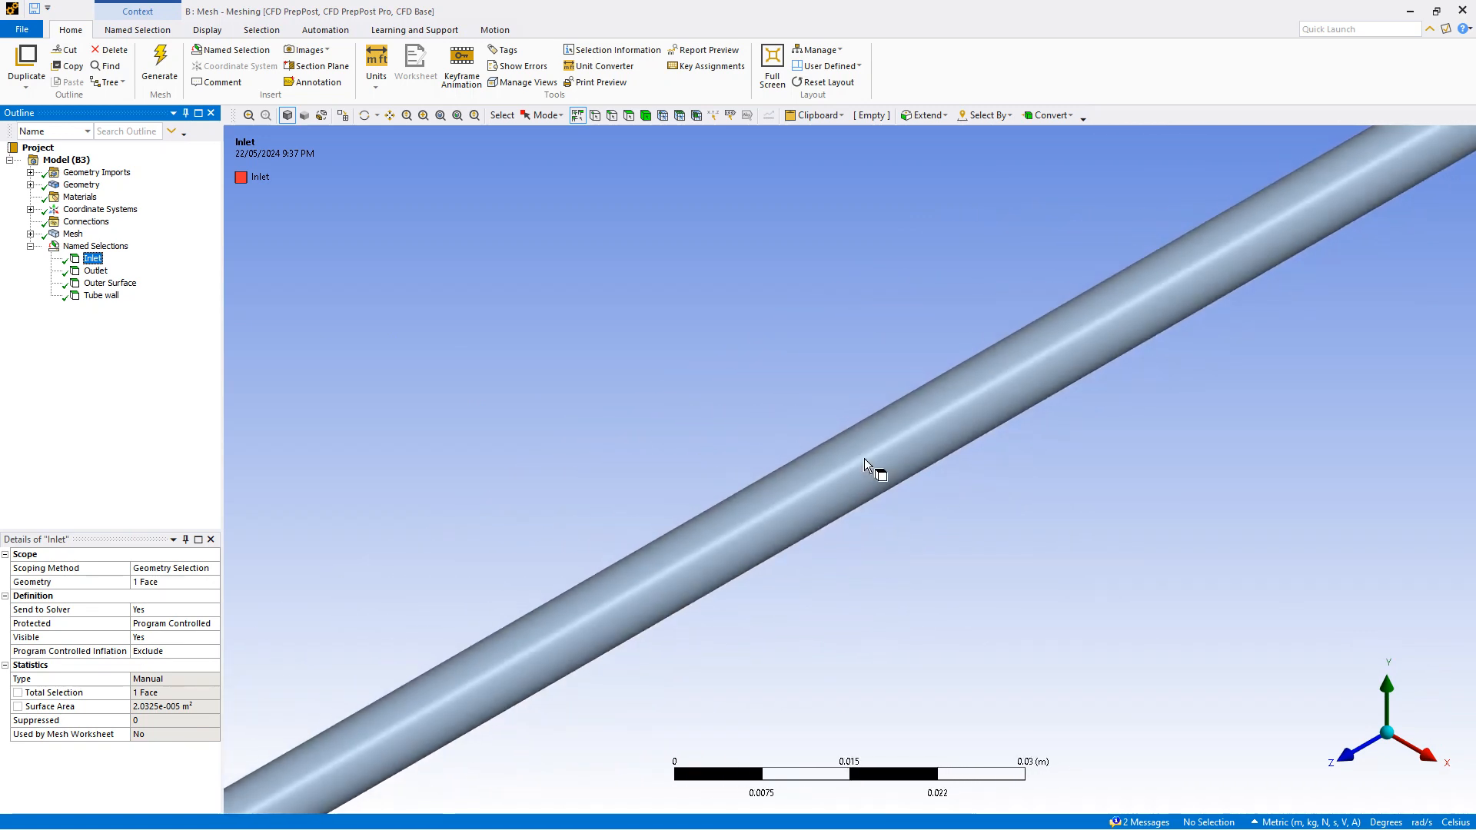
left_click(1417, 717)
scroll(851, 471, "up", 3)
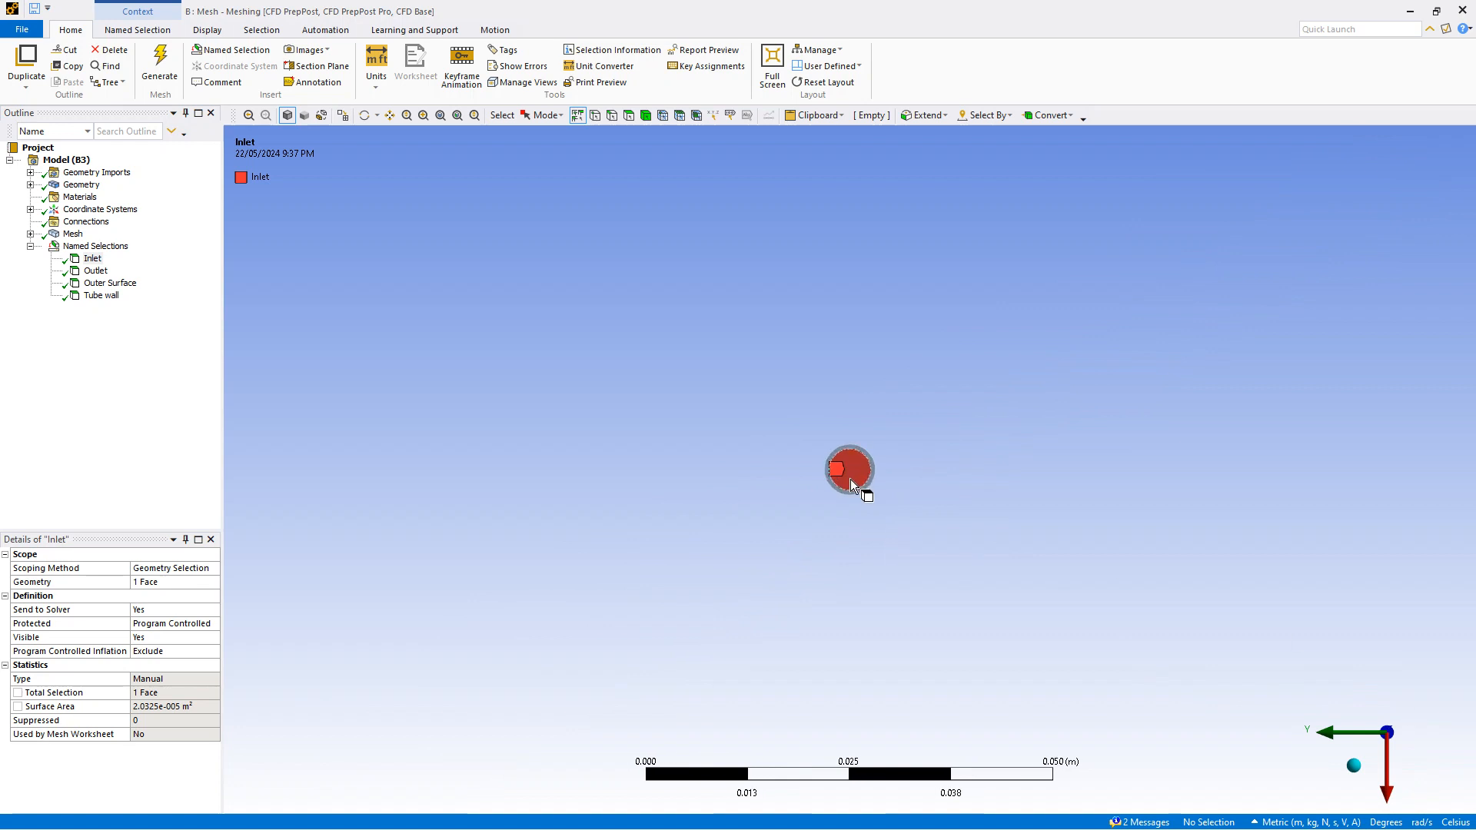
left_click(1354, 773)
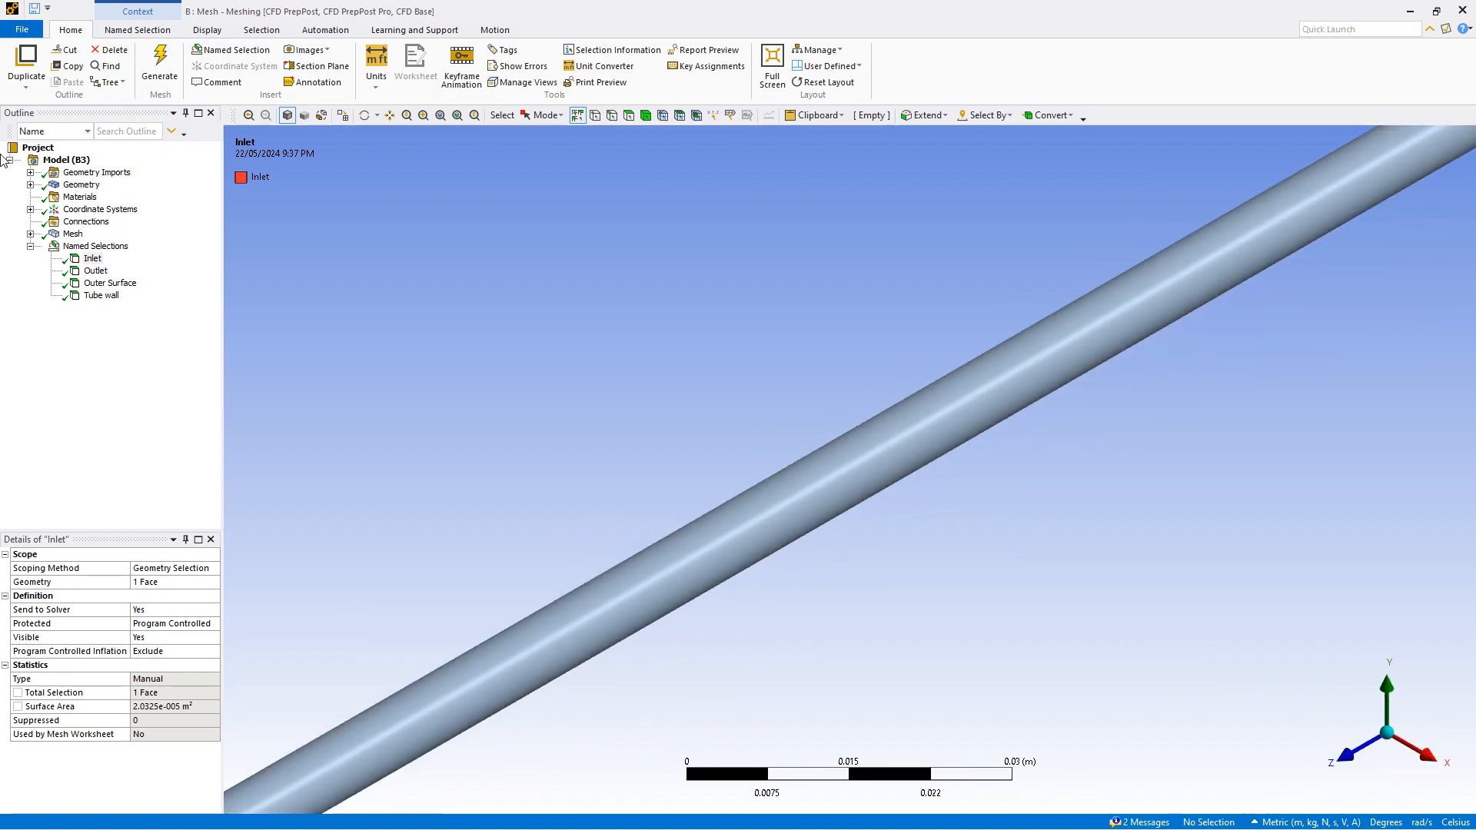
left_click(97, 271)
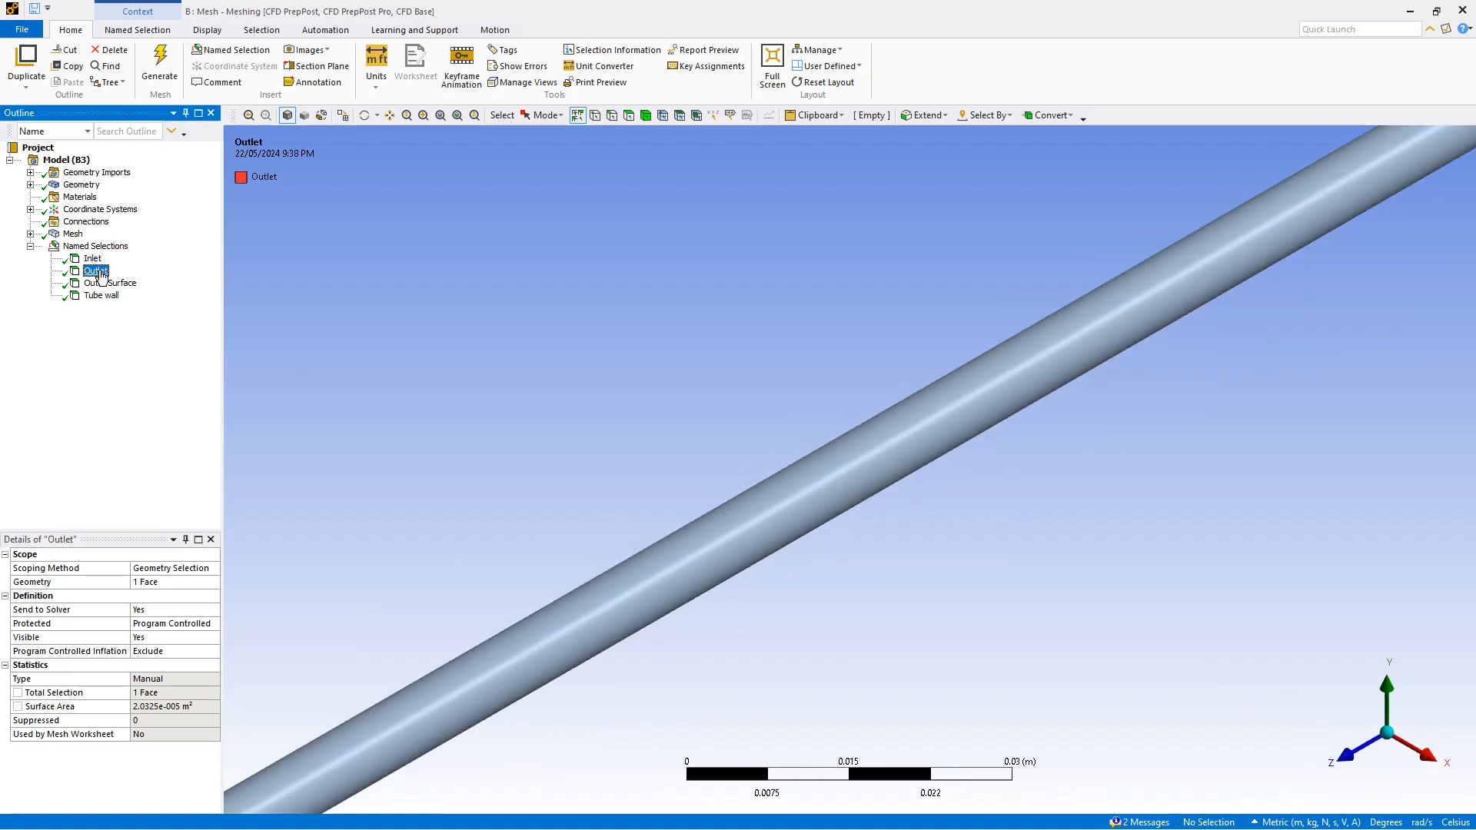
left_click(1347, 758)
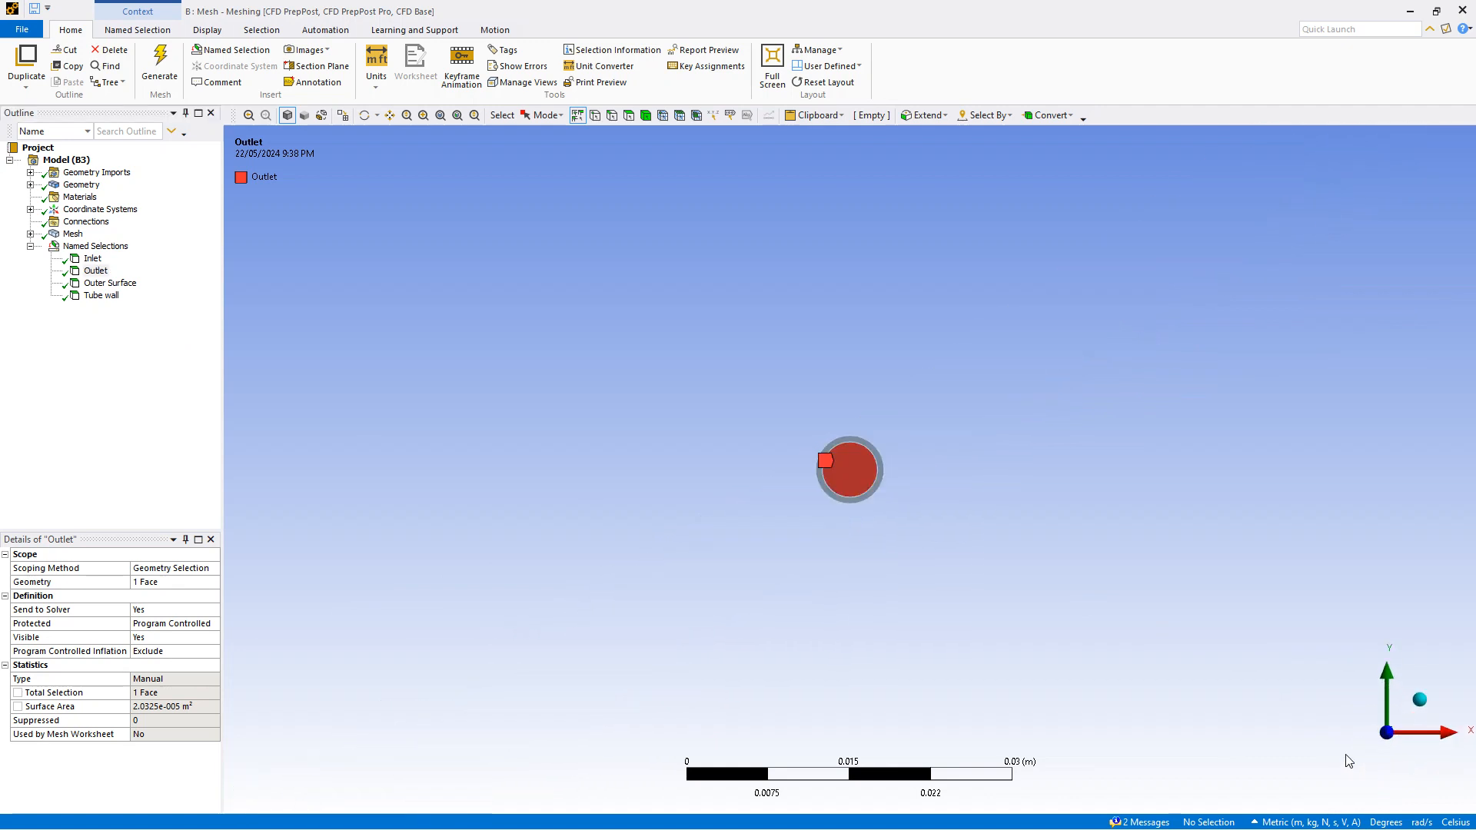
left_click(1421, 702)
Inspect the Outer Surface and Tube wall named selections from several view orientations
left_click(107, 283)
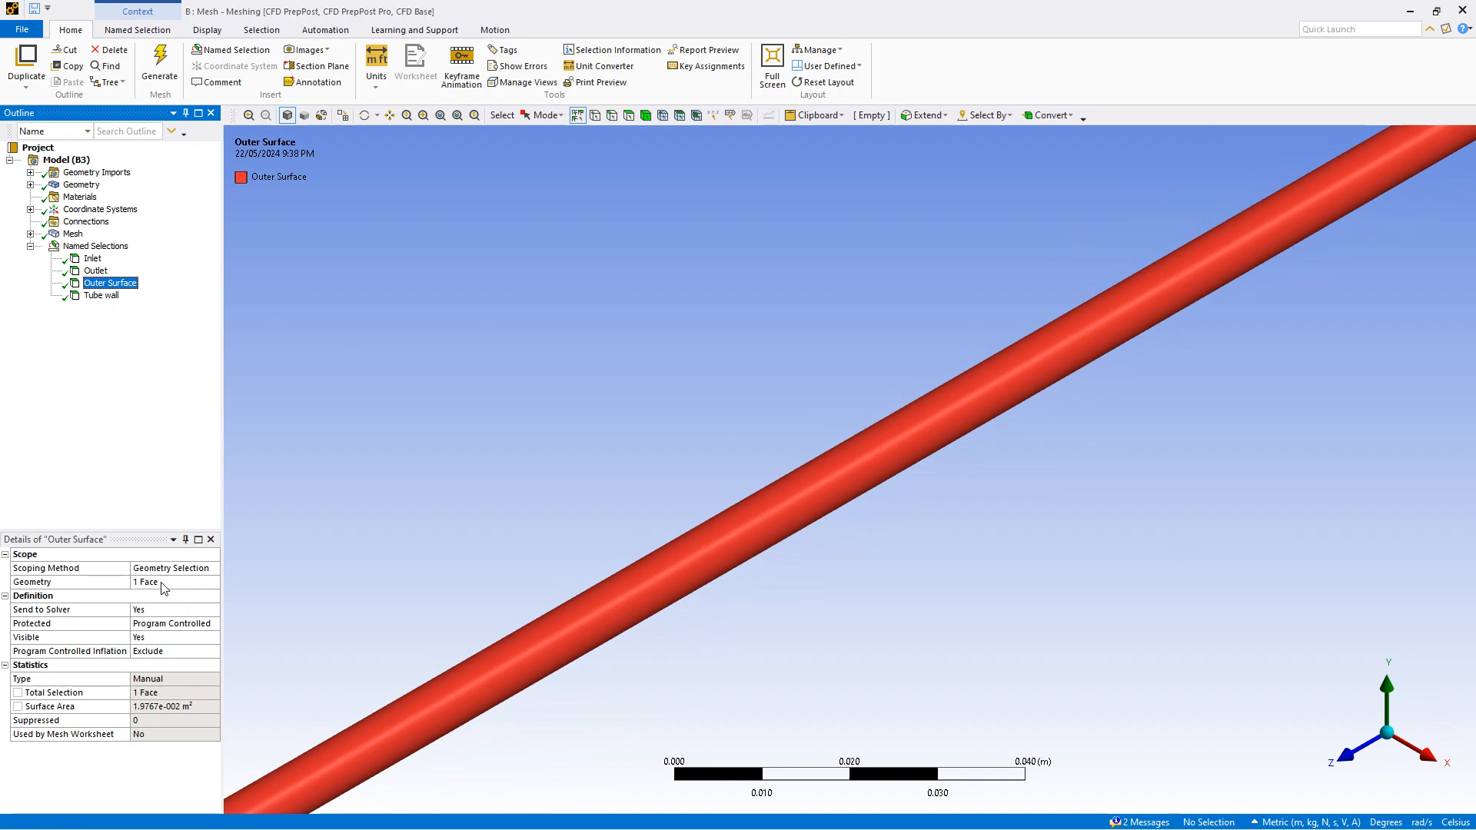
left_click(108, 296)
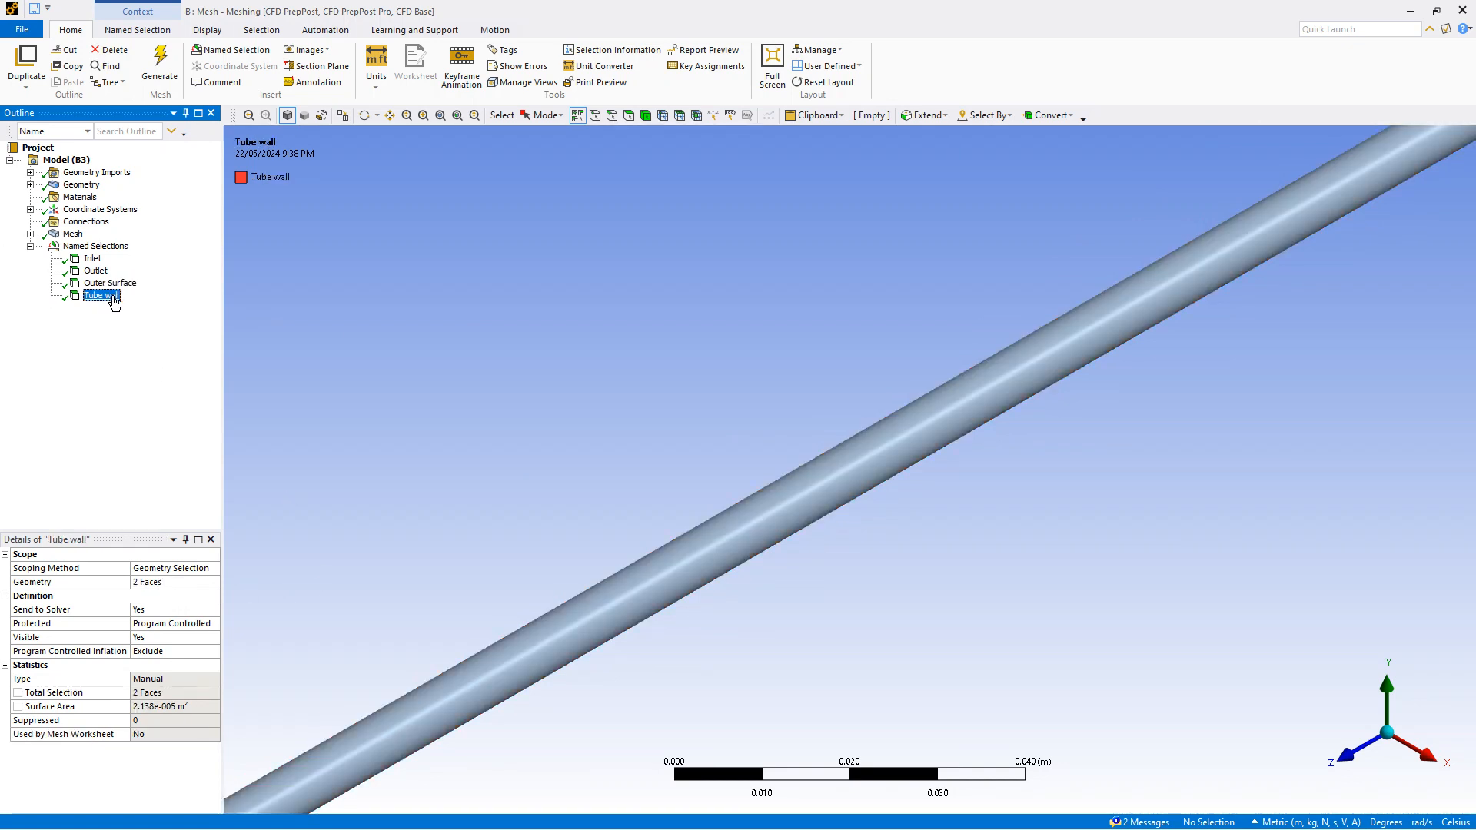
scroll(852, 467, "down", 10)
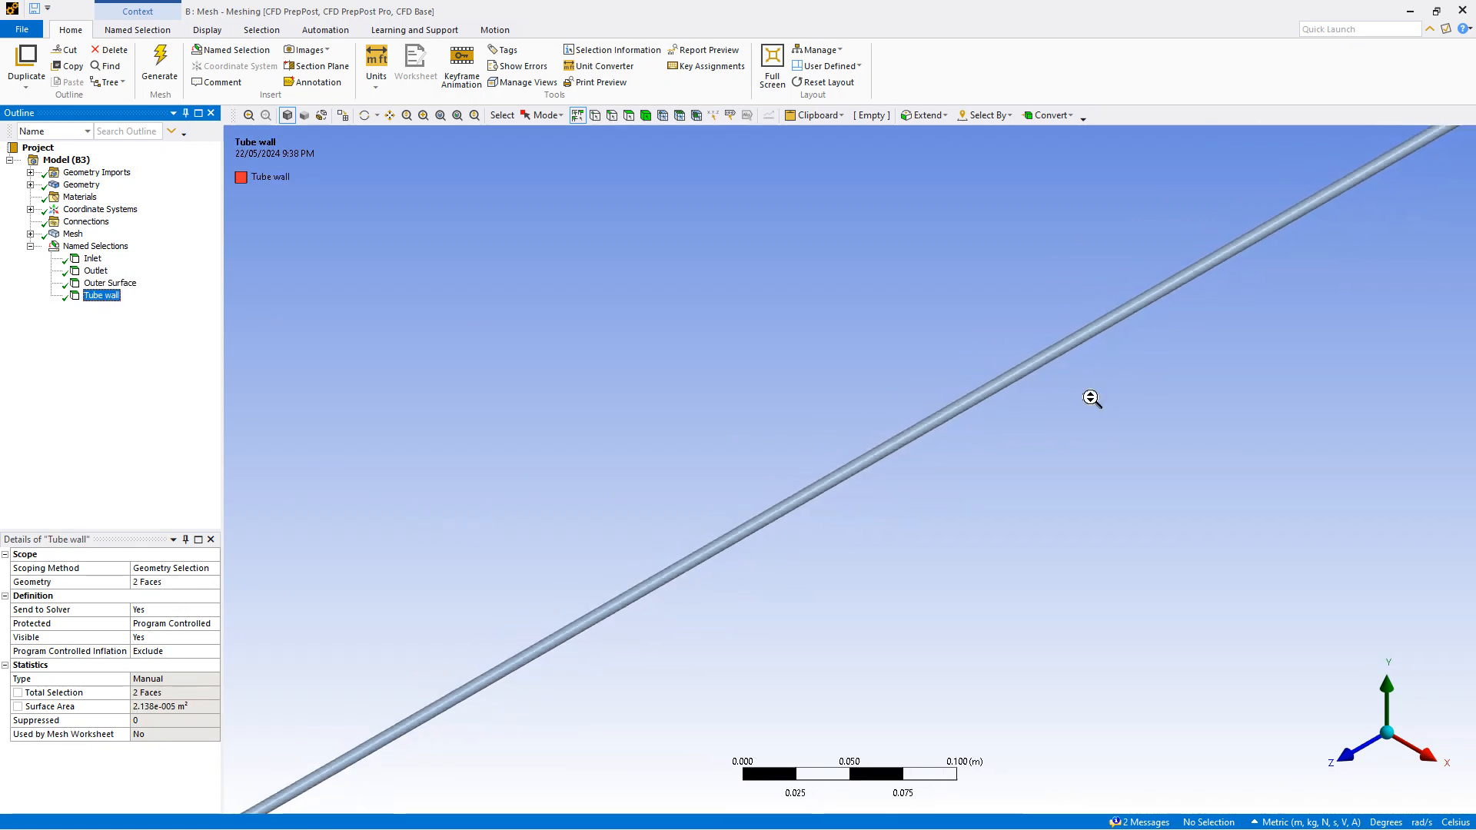
scroll(483, 690, "up", 2)
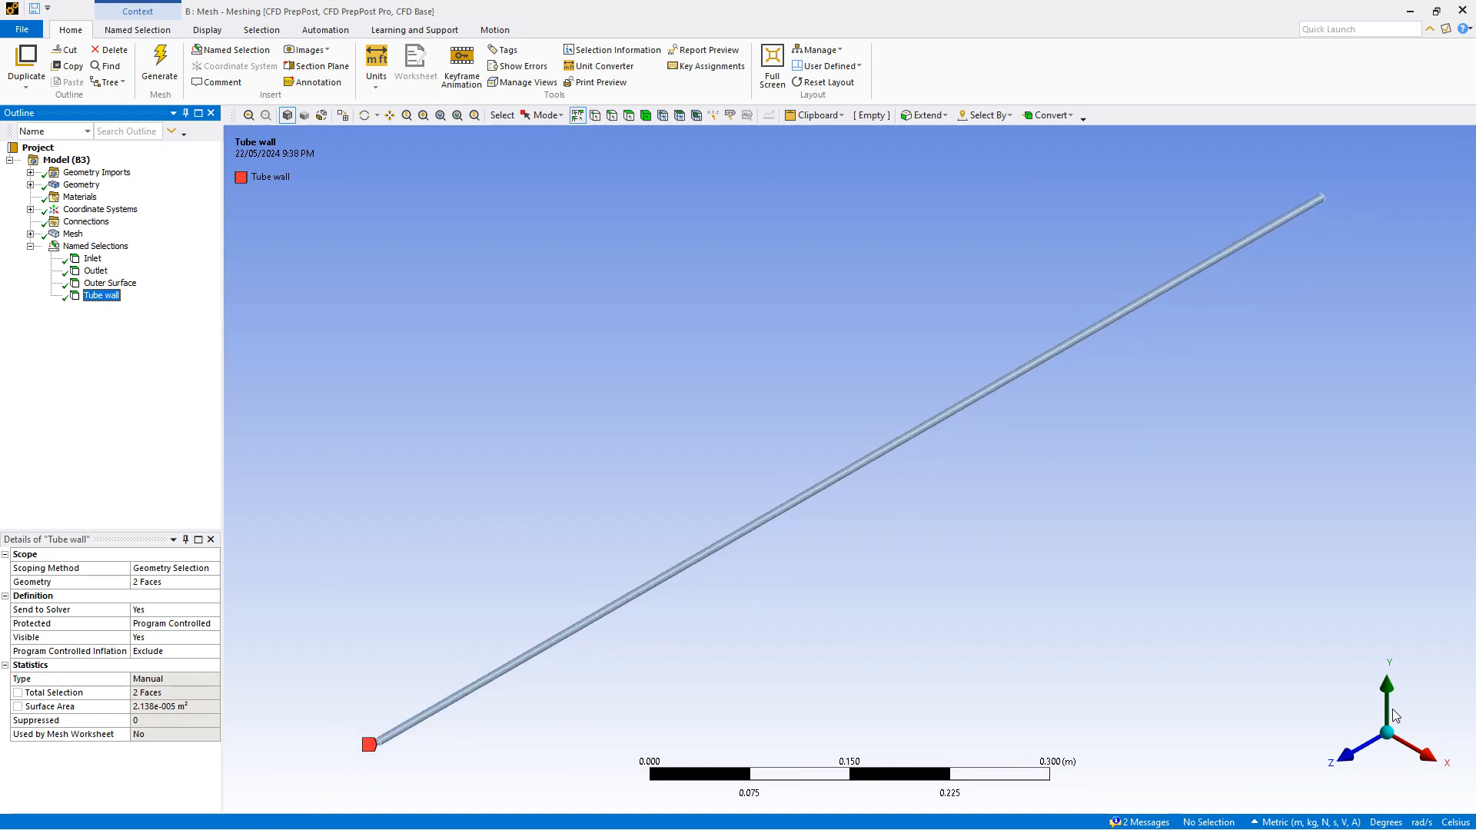
left_click(1355, 753)
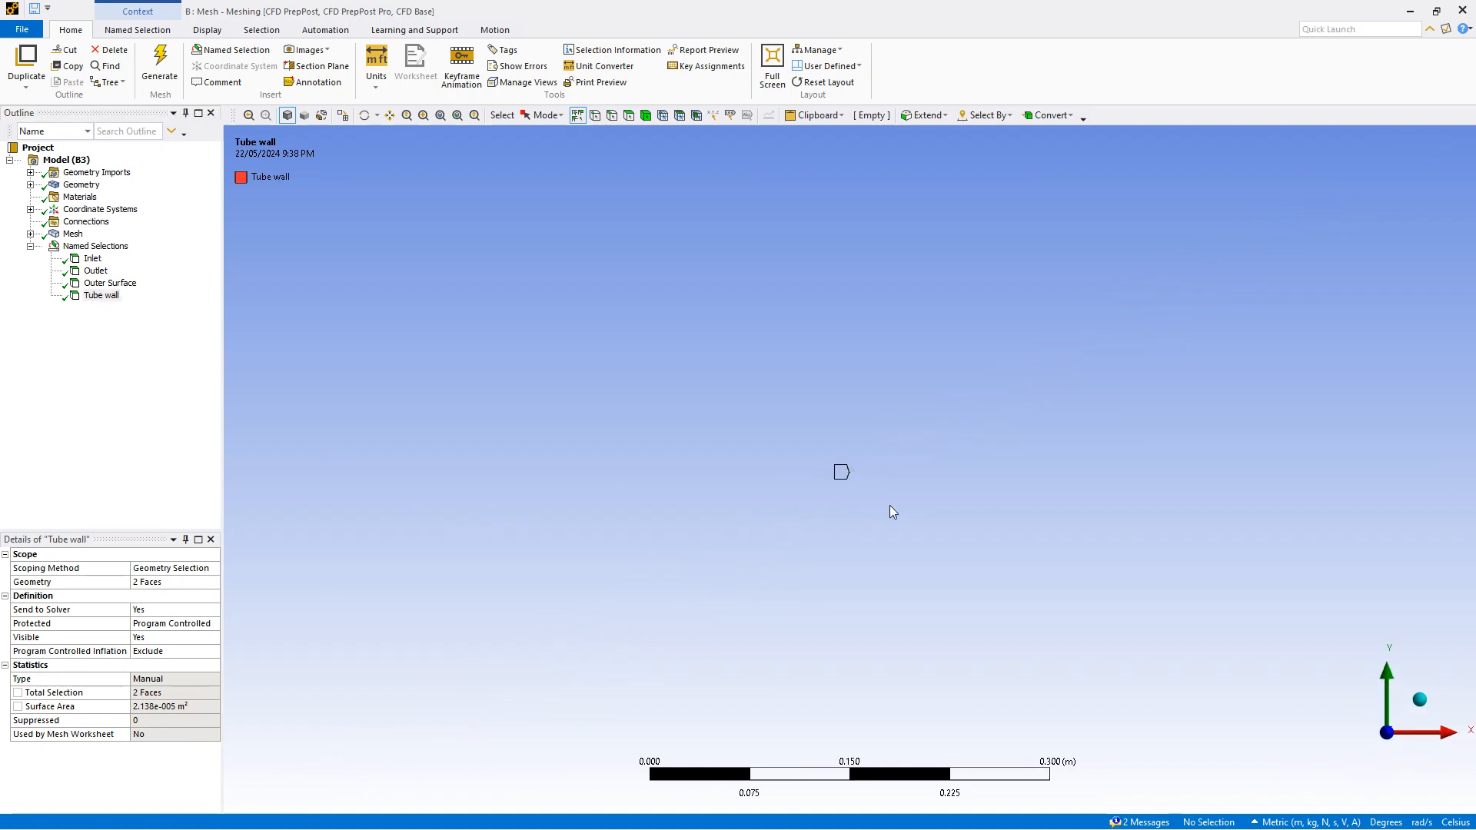
scroll(846, 487, "up", 3)
scroll(854, 468, "up", 6)
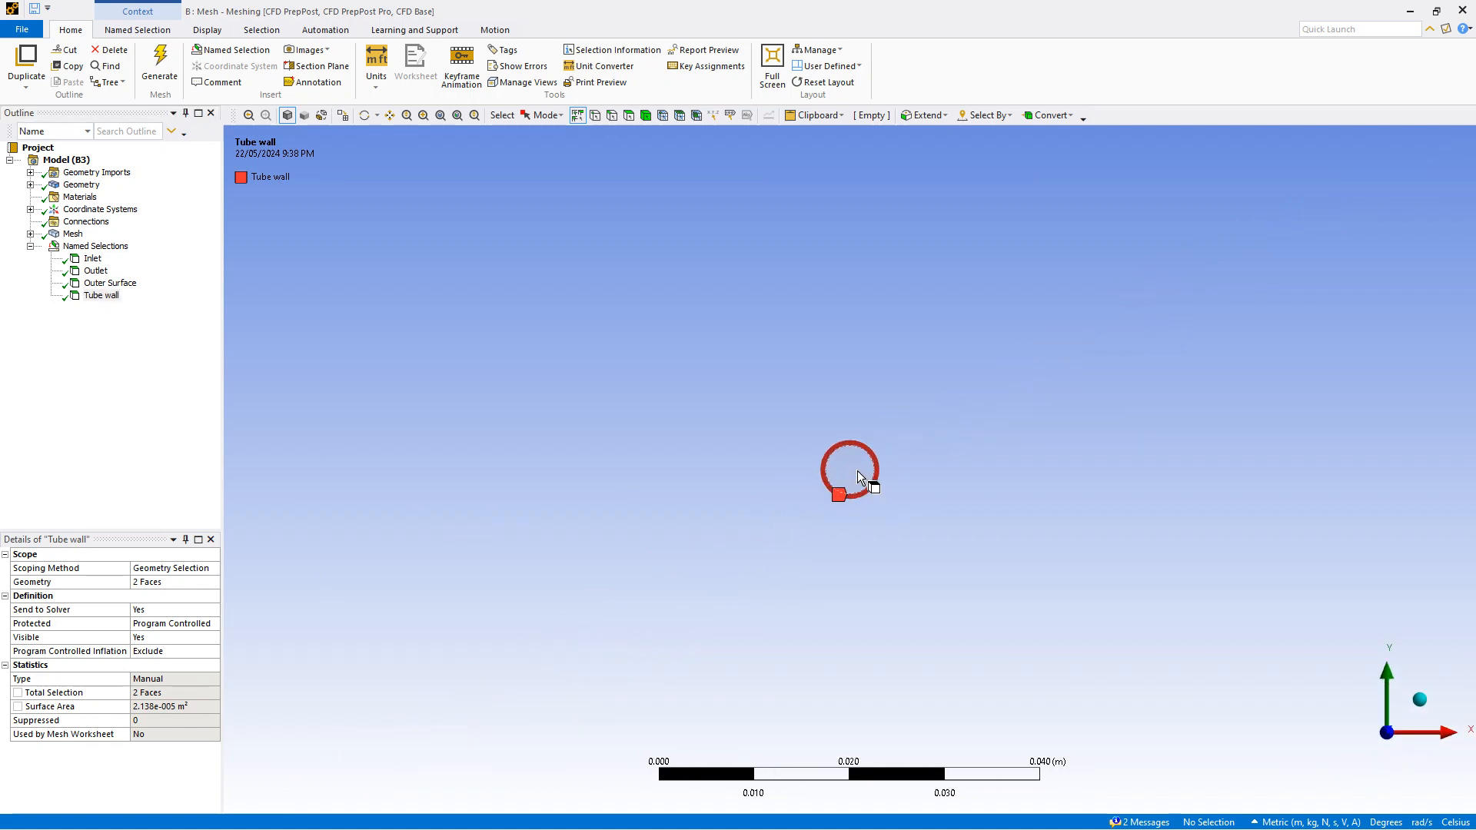
scroll(808, 439, "up", 1)
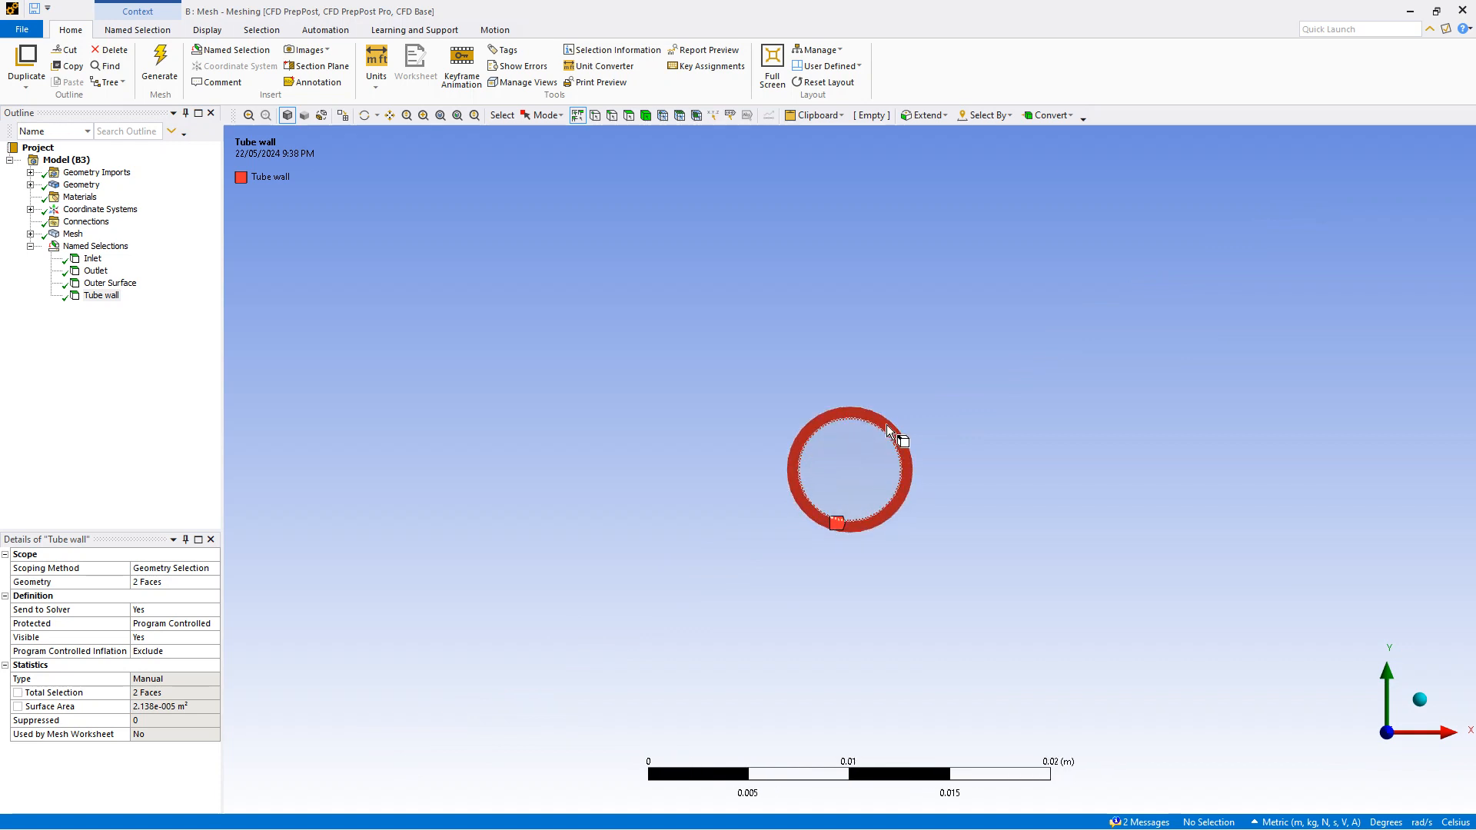
left_click(1424, 706)
left_click(1415, 729)
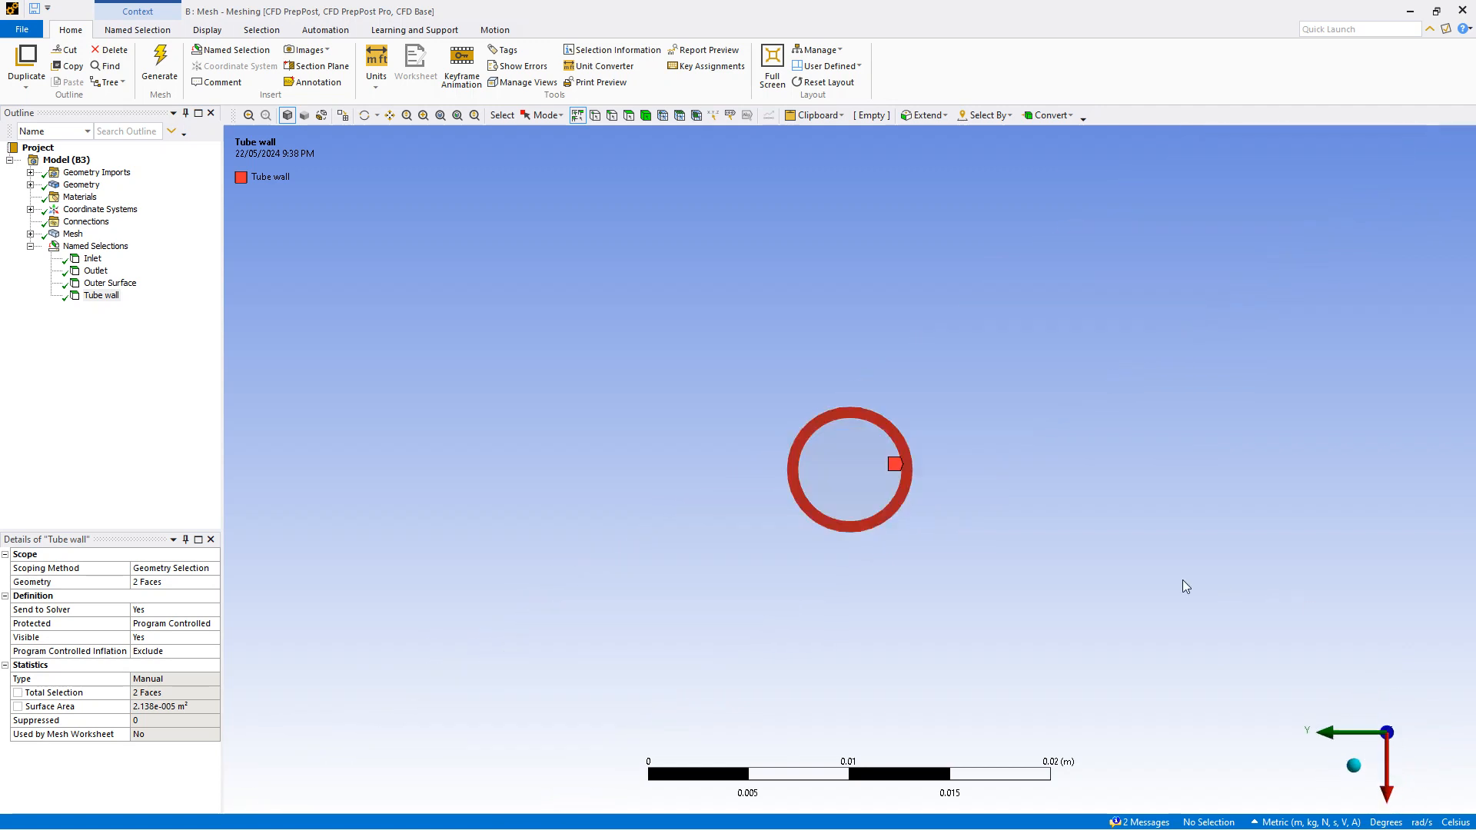
left_click(1363, 767)
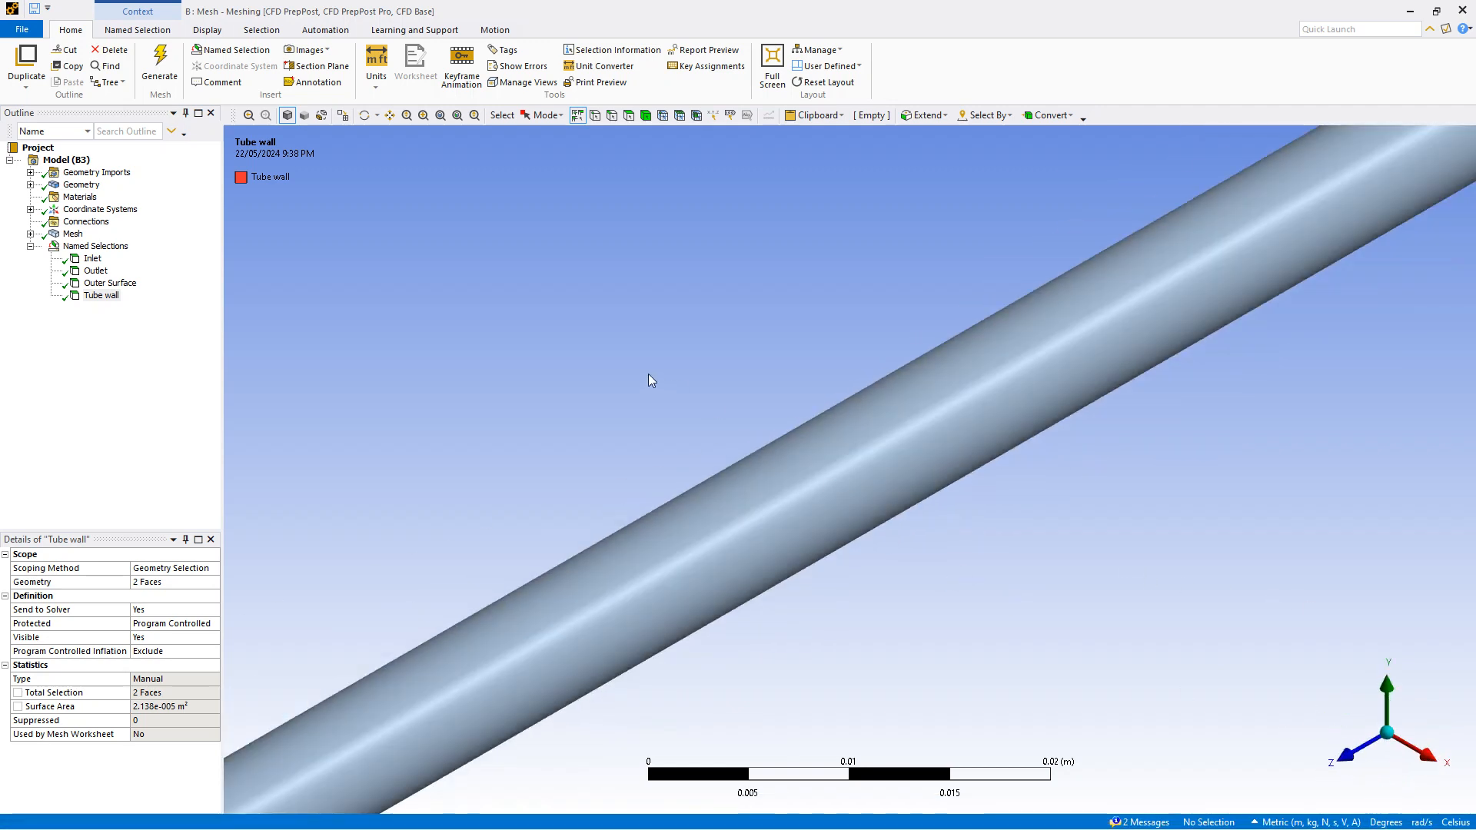
Review the mesh's element size and max size sizing settings
left_click(31, 246)
left_click(74, 235)
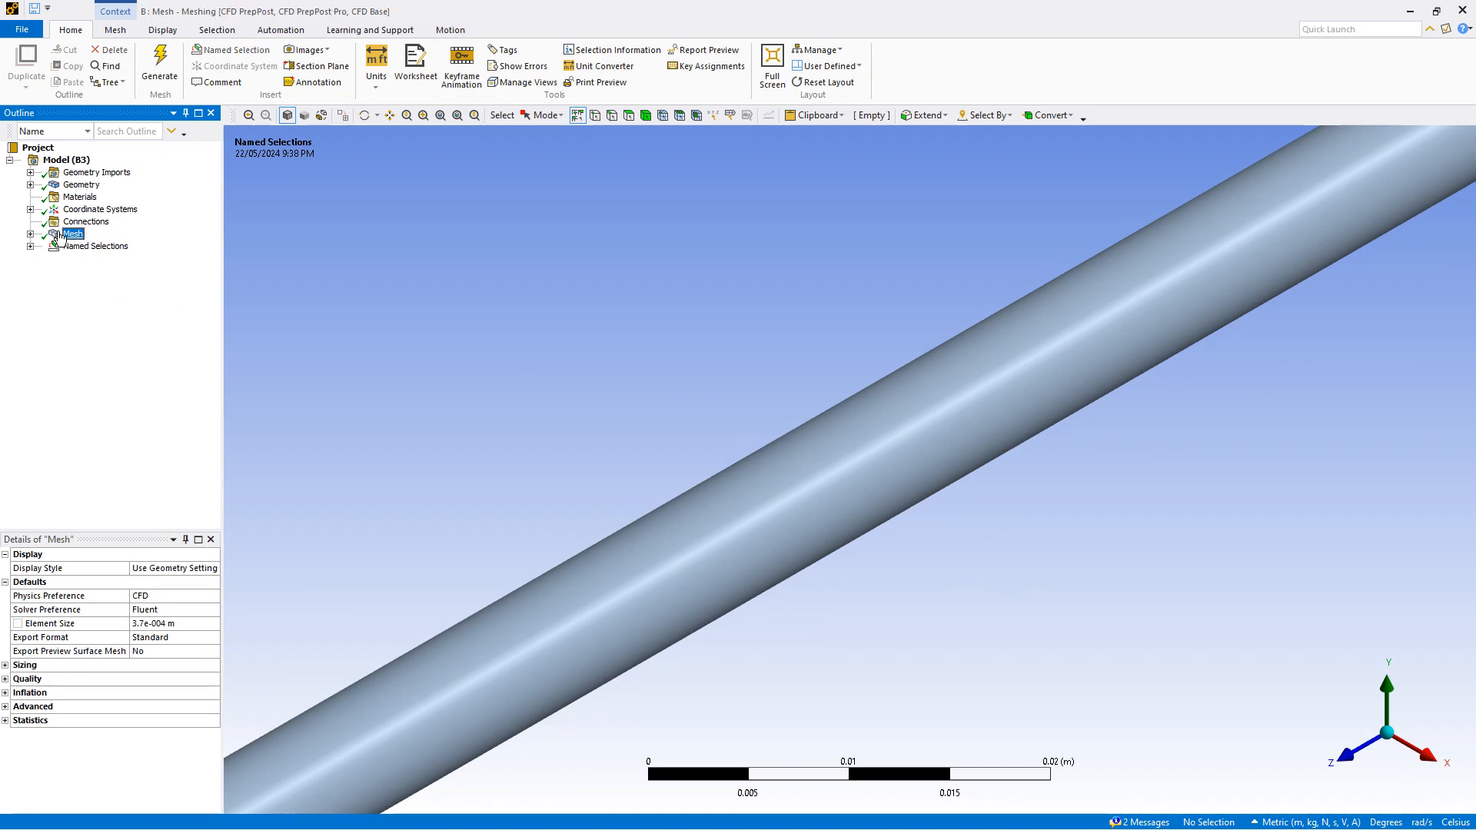
left_click(163, 626)
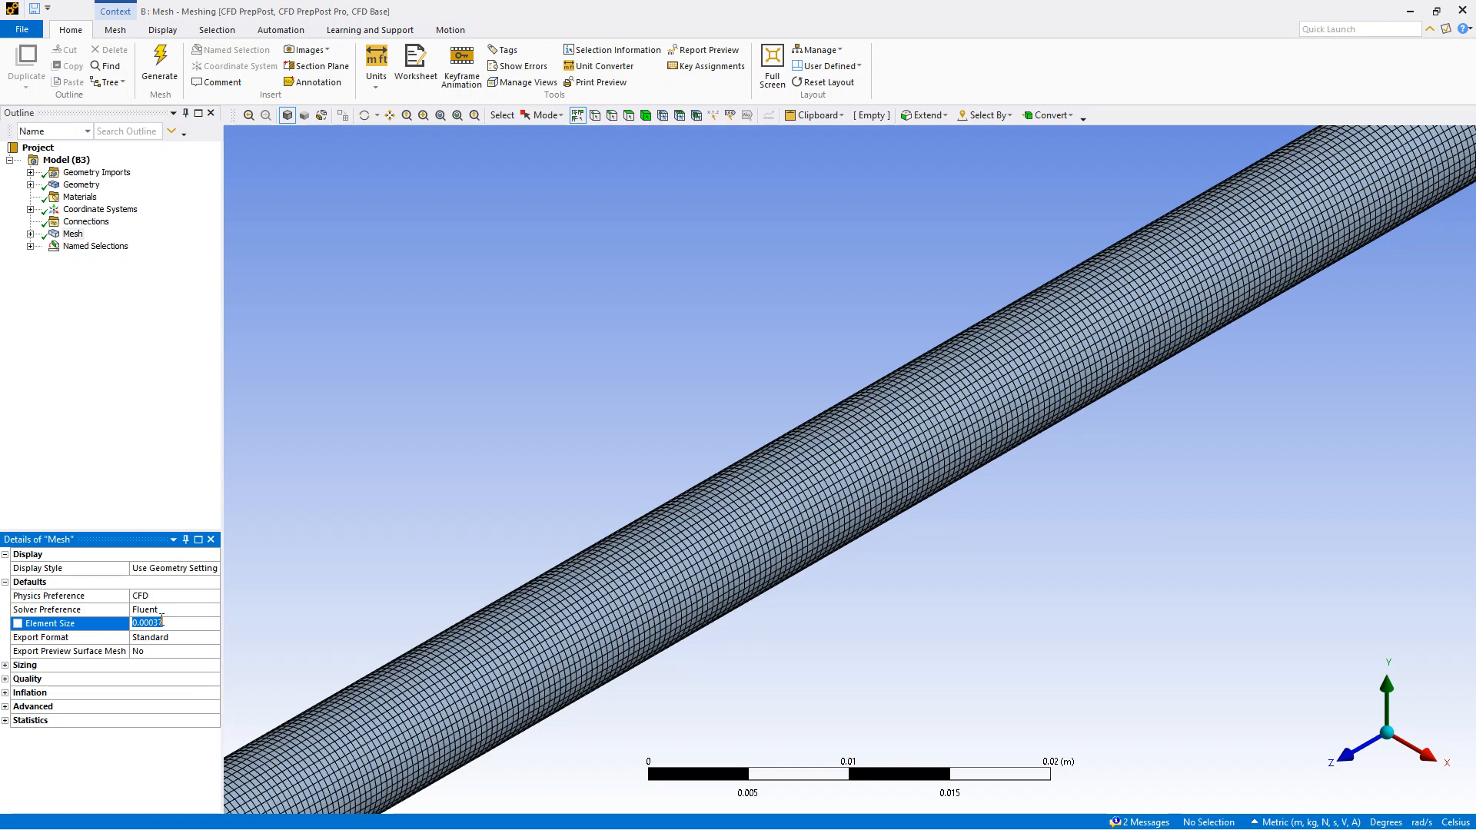
left_click(6, 666)
left_click(157, 707)
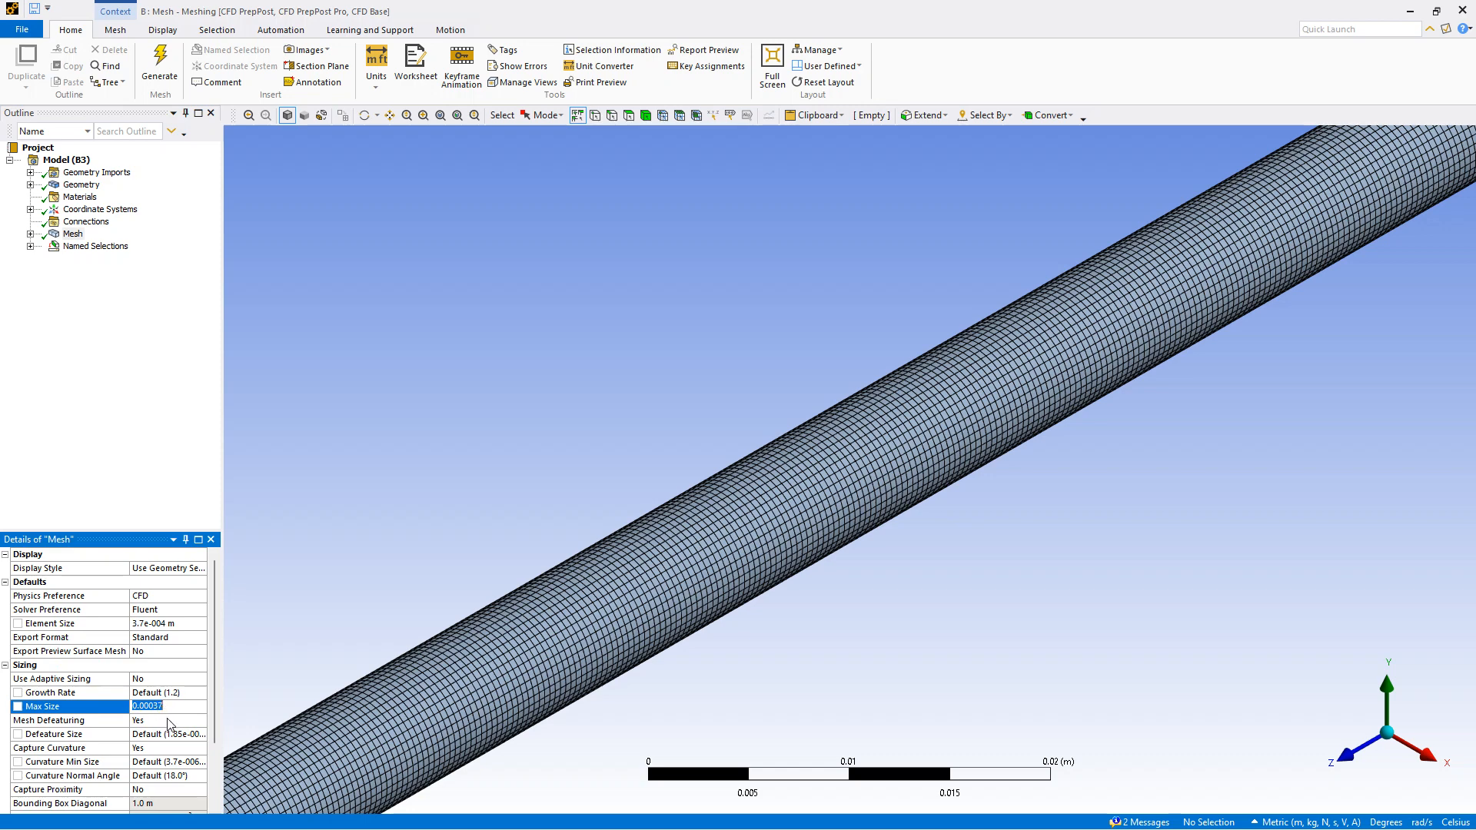
Generate the mesh and close the meshing window
left_click(72, 233)
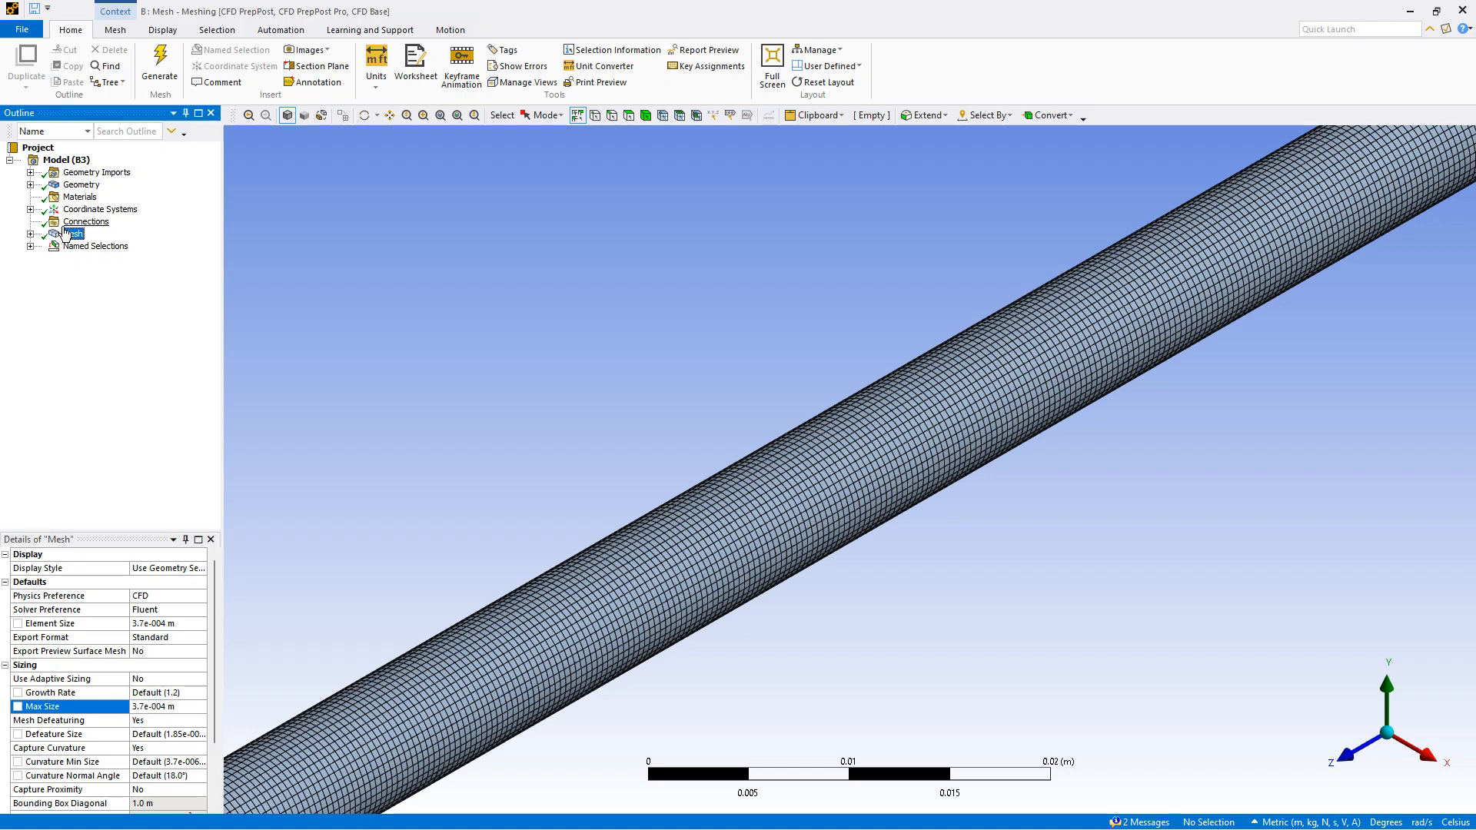
right_click(72, 234)
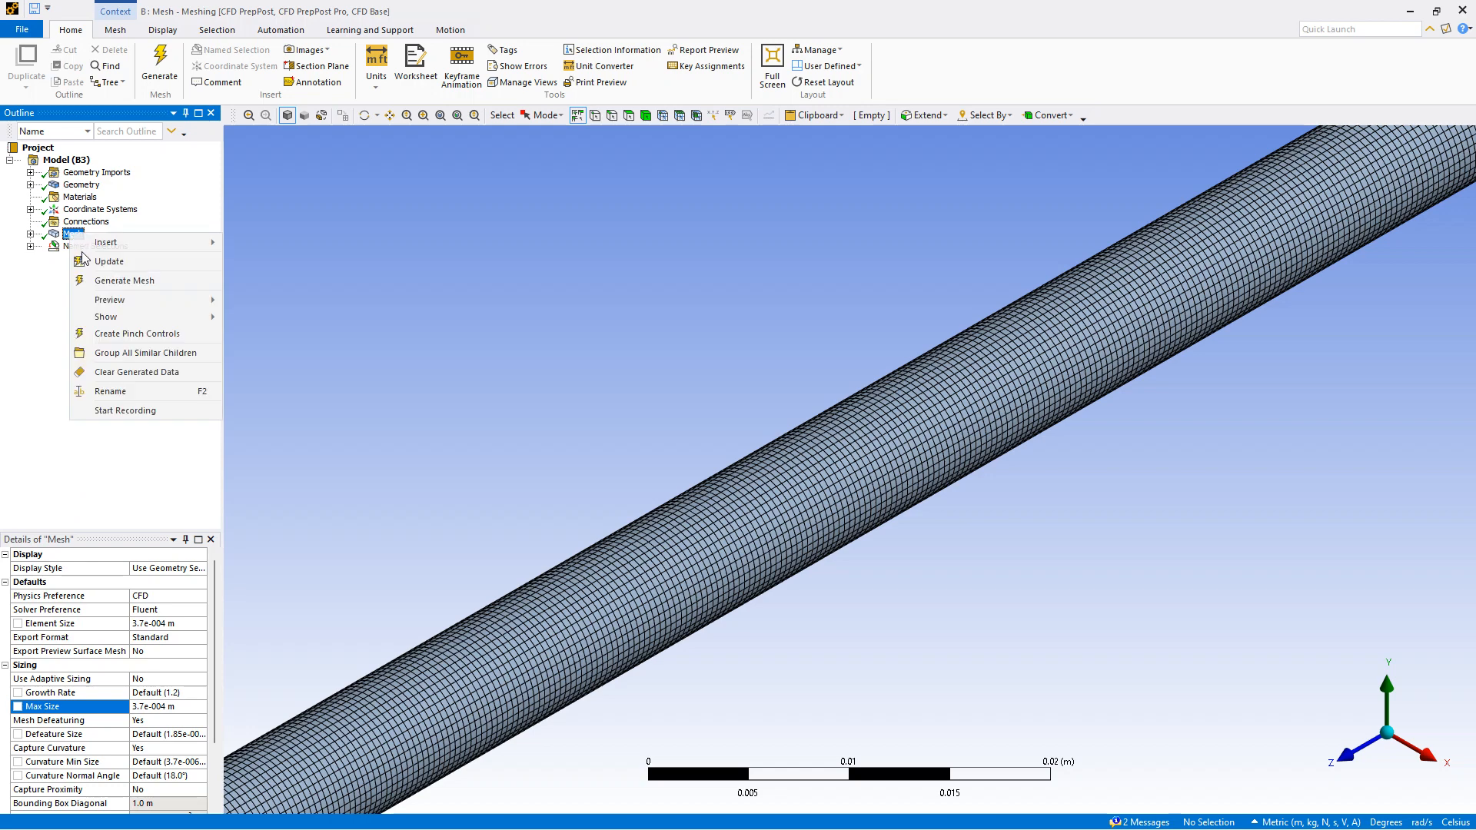
left_click(125, 282)
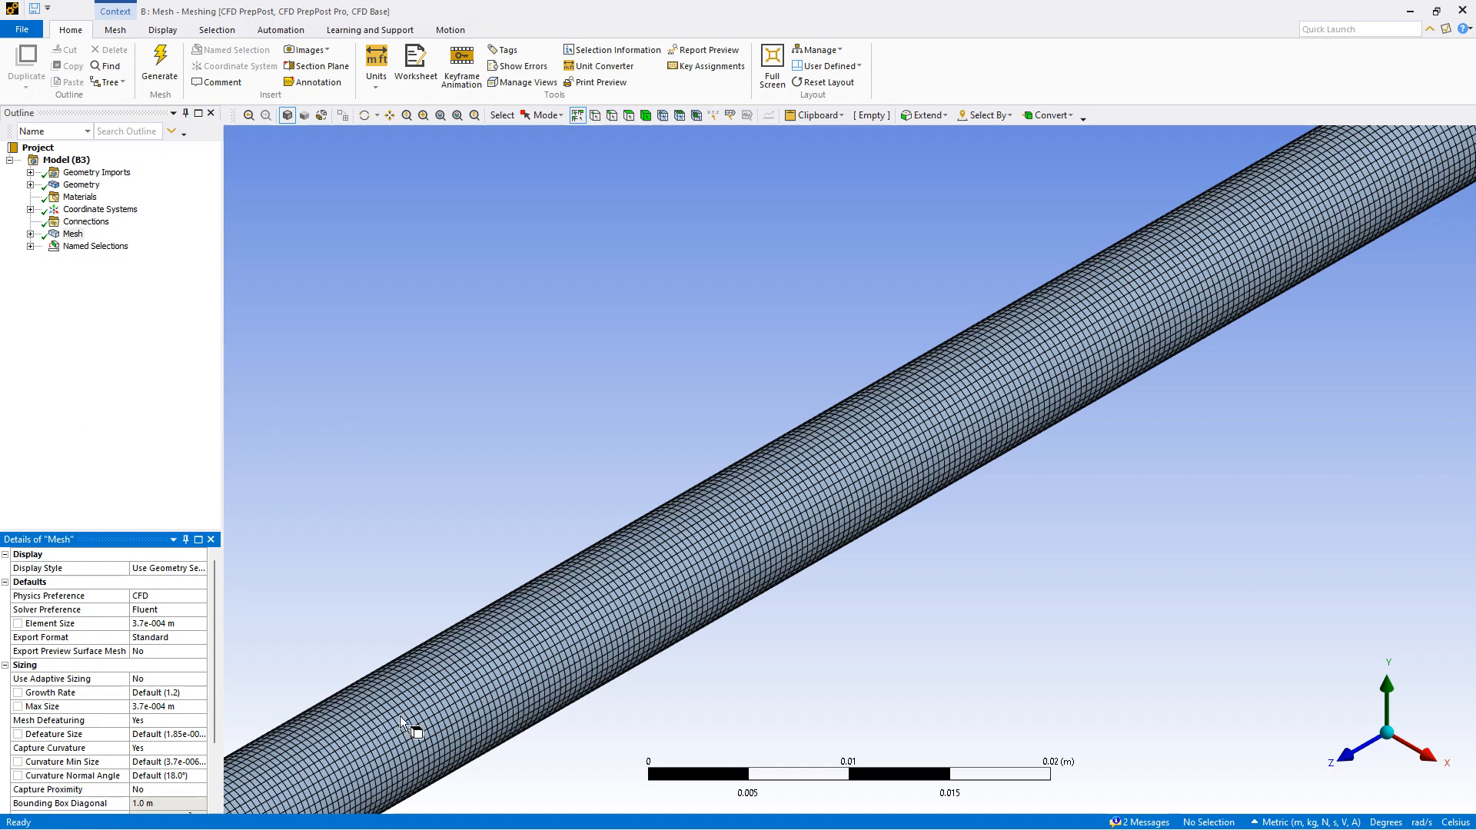
left_click(1467, 11)
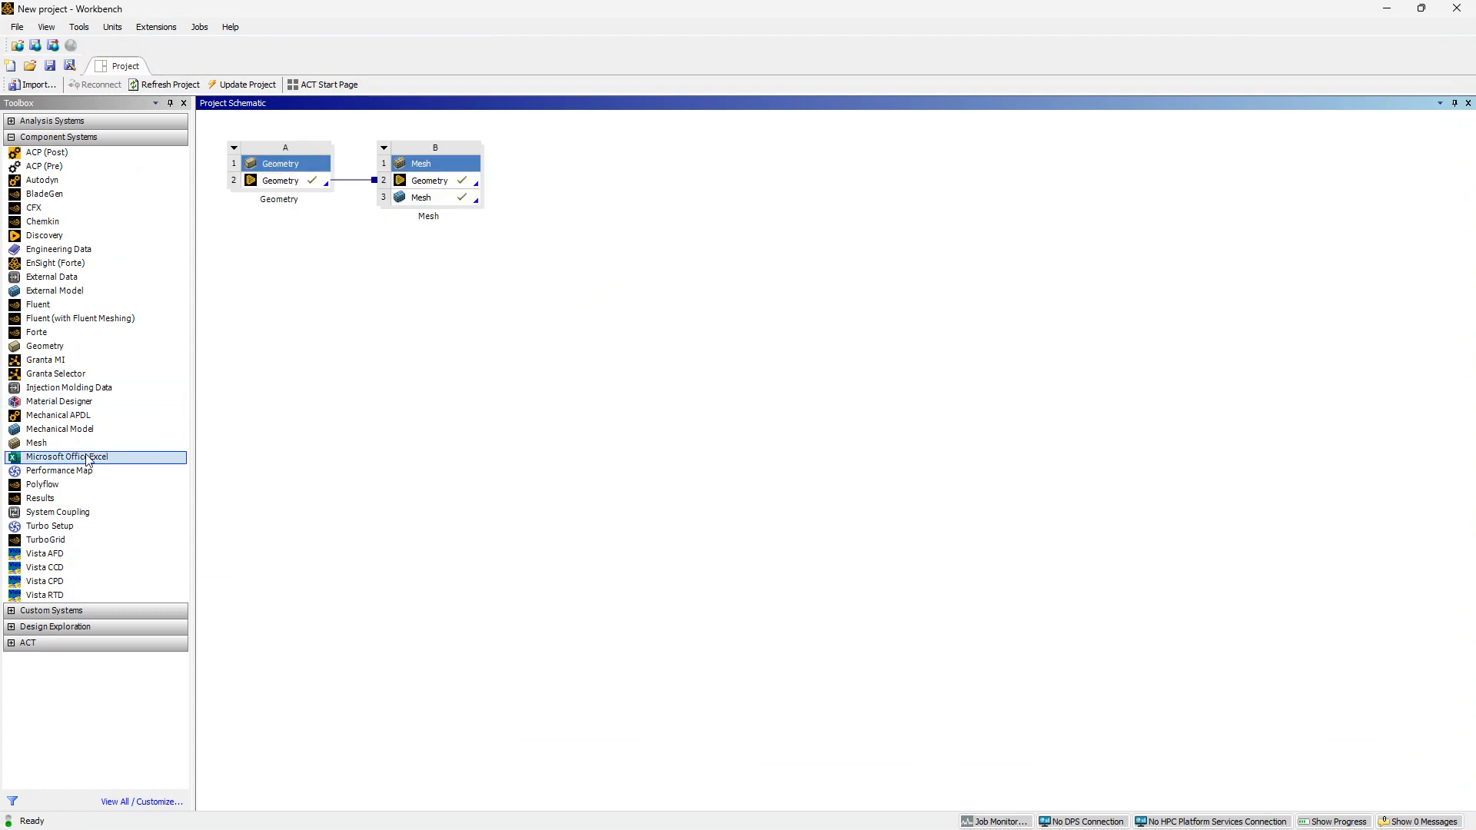
Add a Fluent system connected to the mesh output and update the mesh cell
left_click(66, 303)
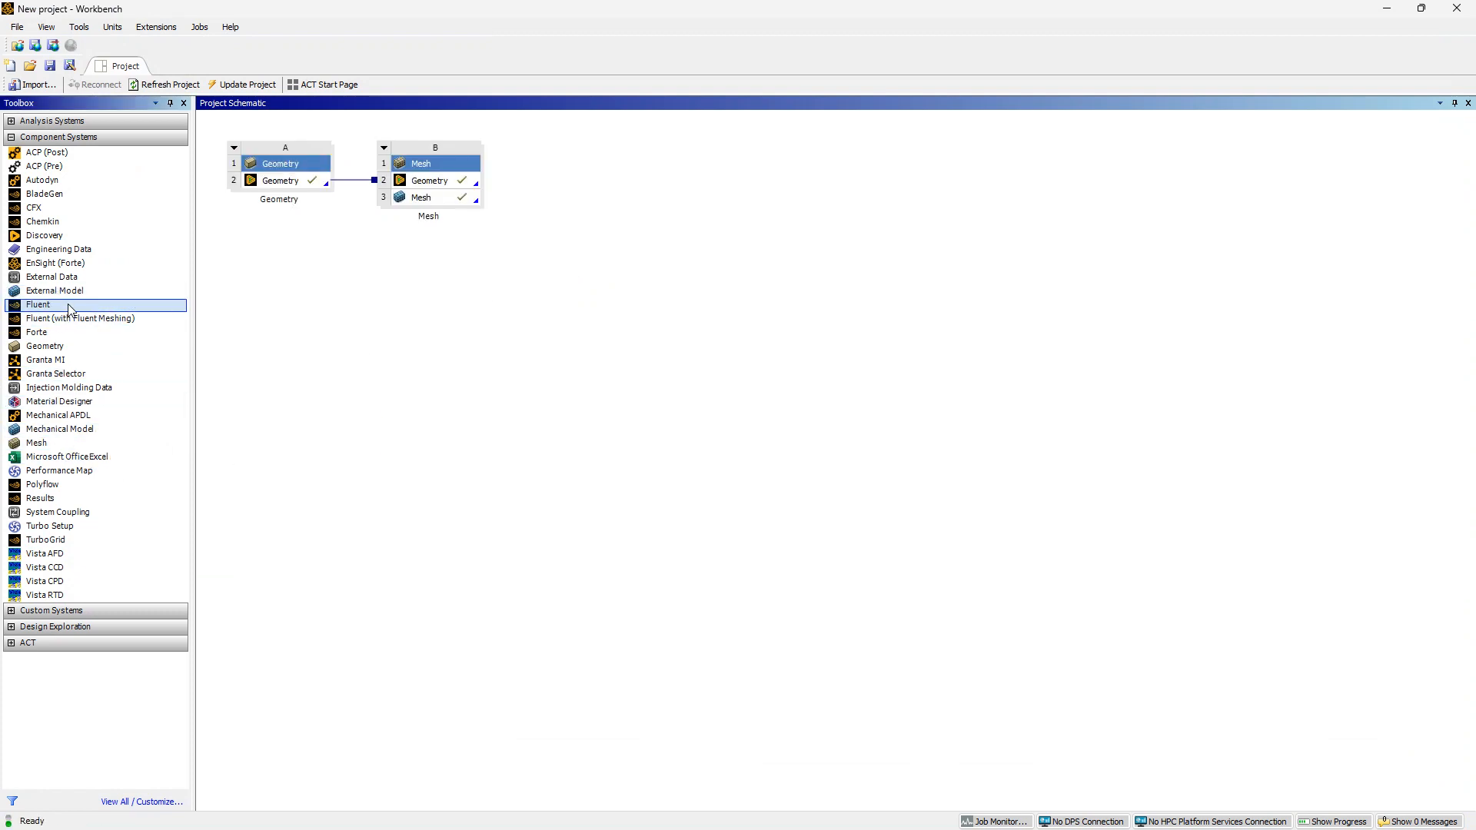
left_click_drag(71, 311, 469, 197)
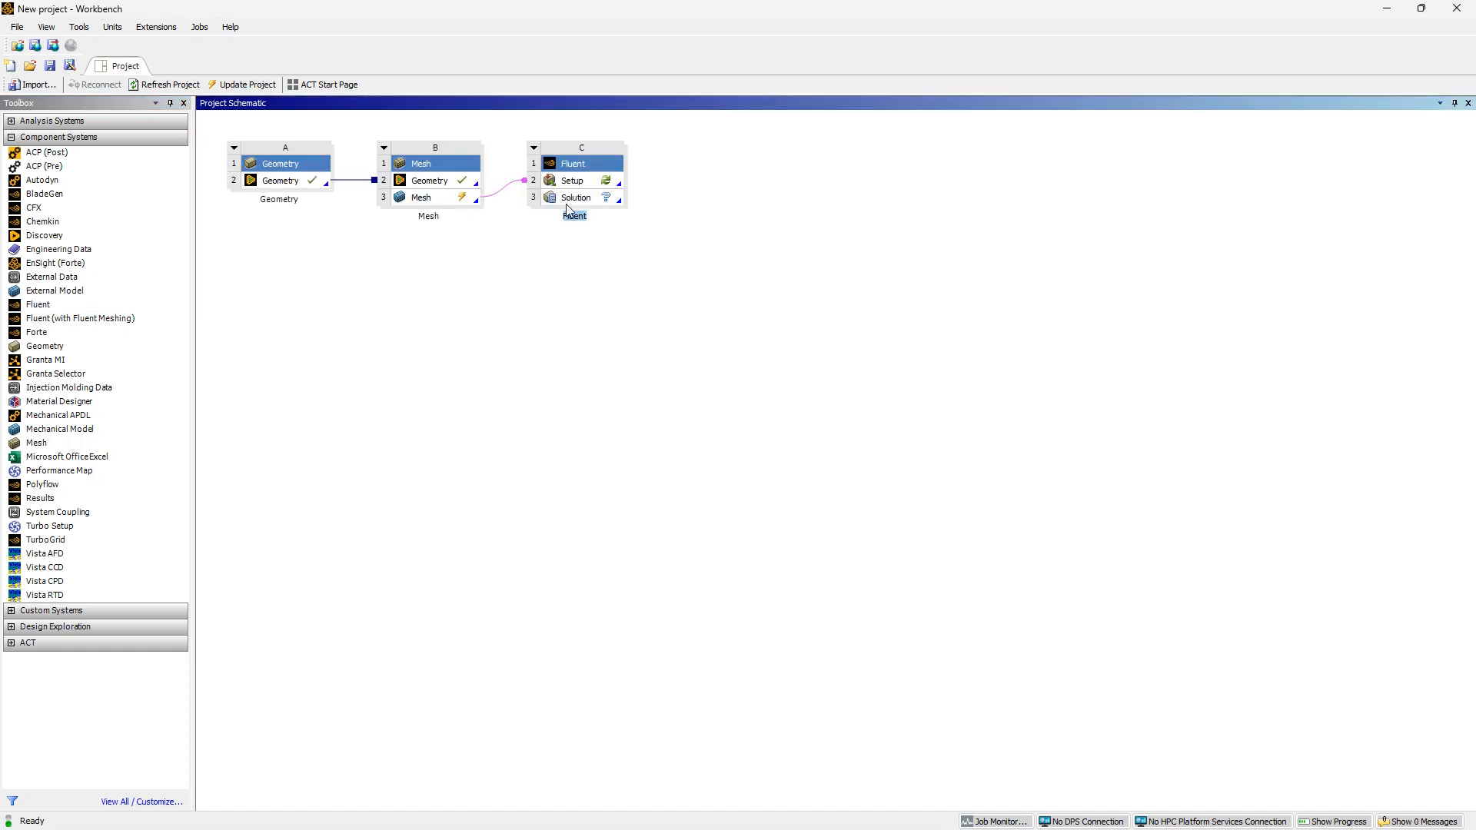
left_click(441, 203)
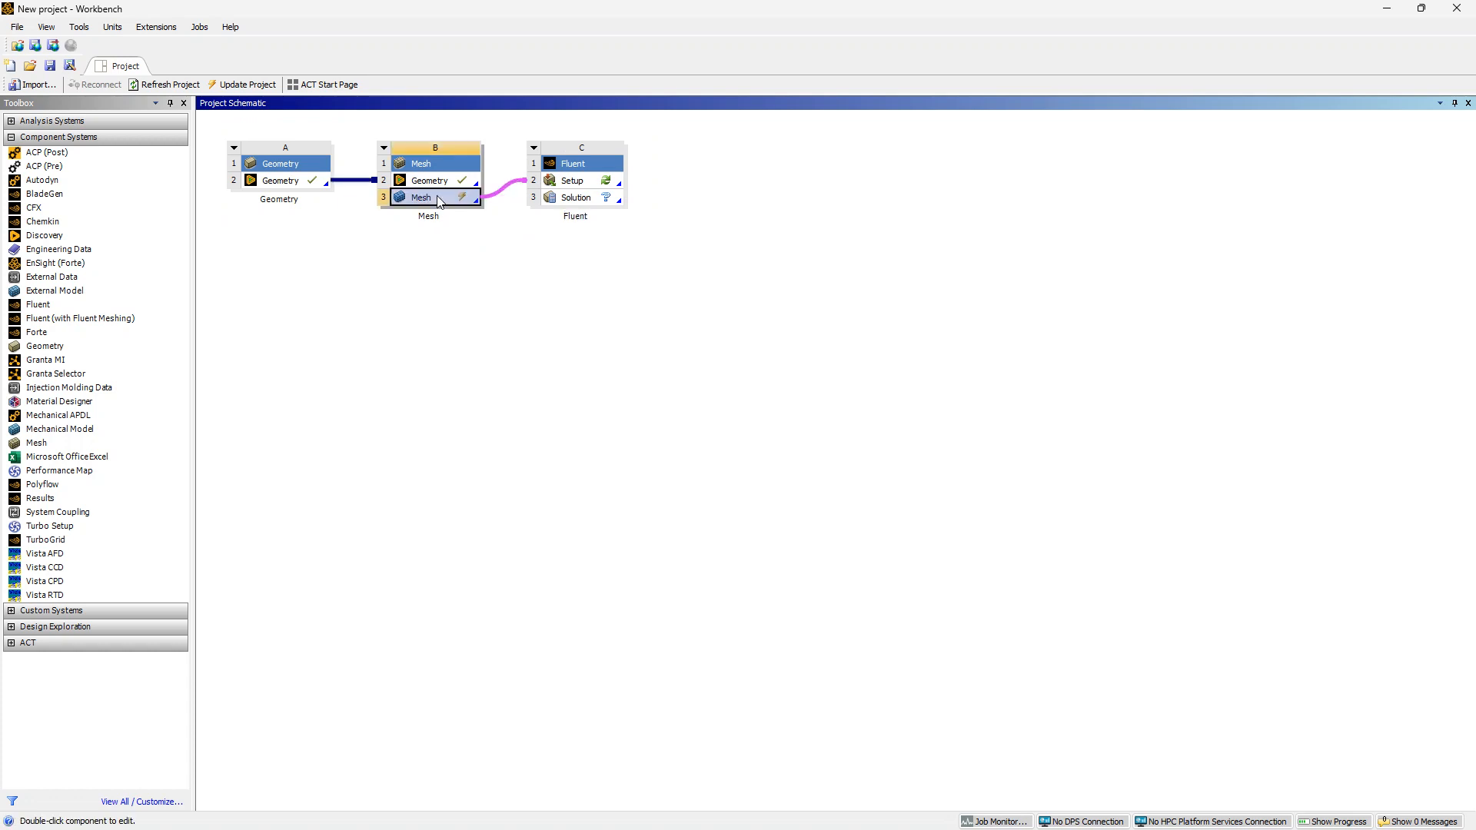
right_click(441, 202)
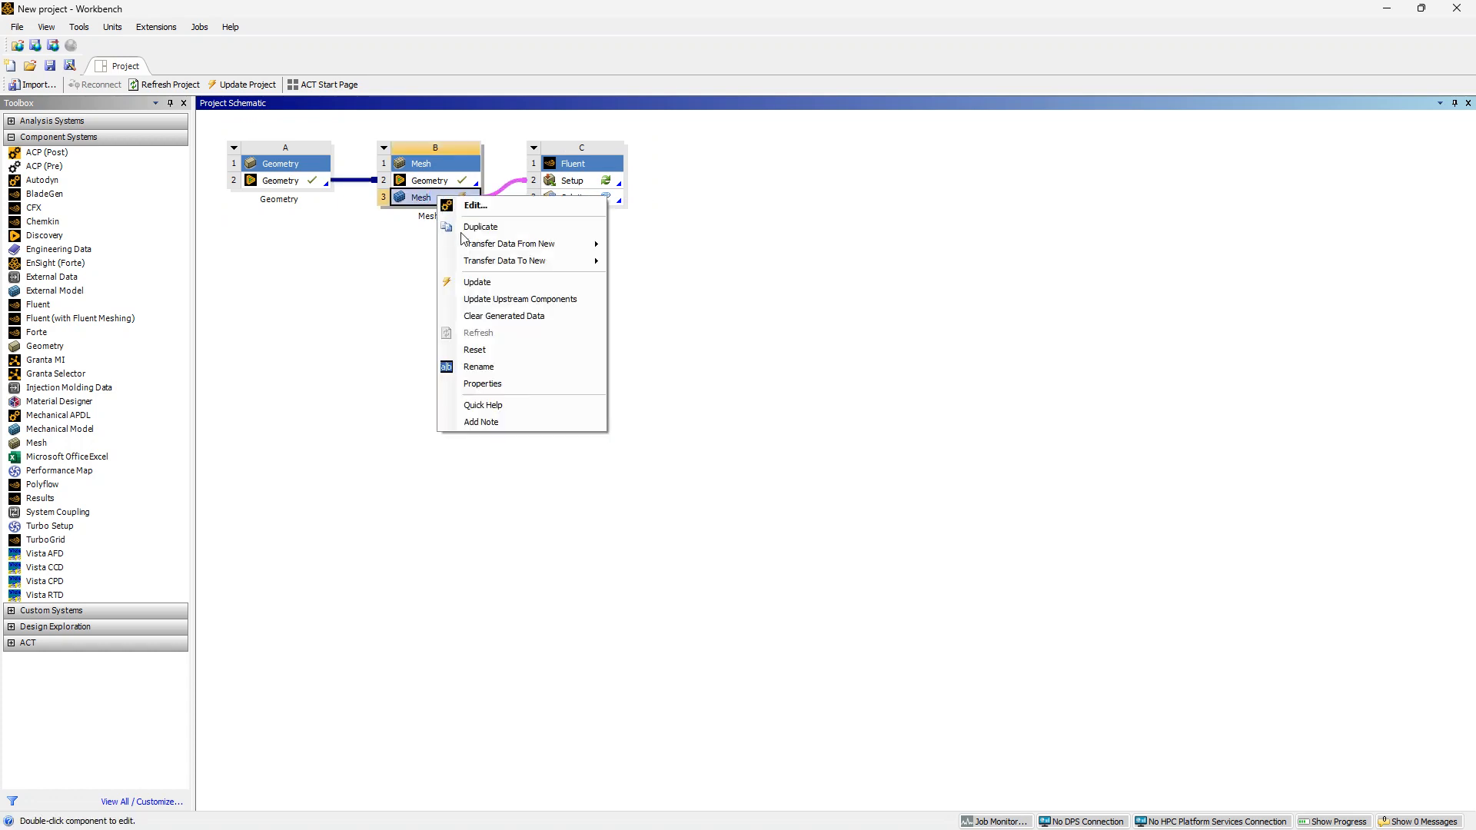
left_click(492, 283)
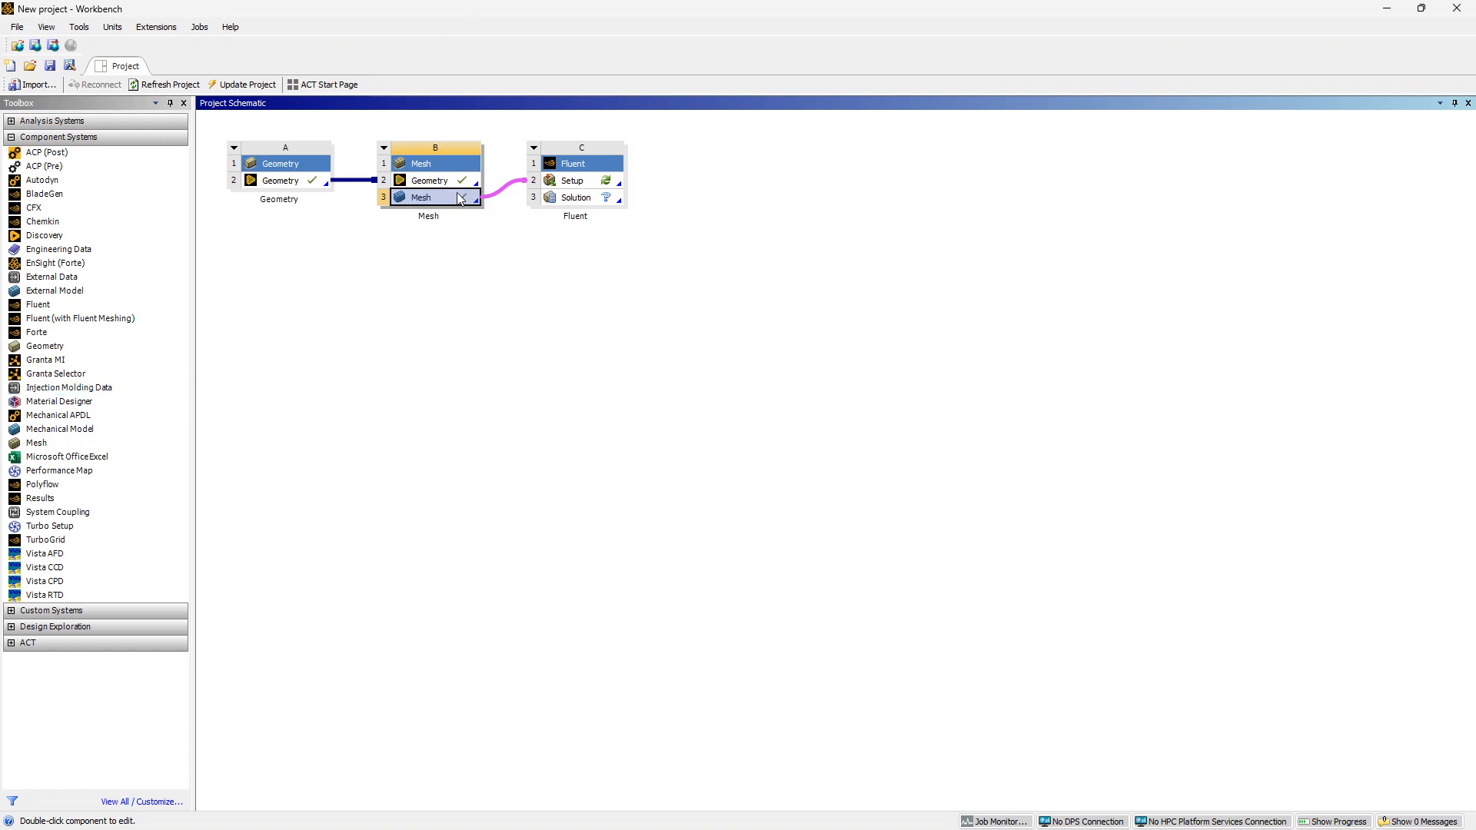
Launch the Fluent setup with 4 solver processes and dismiss the behavioral changes notice
double_click(574, 179)
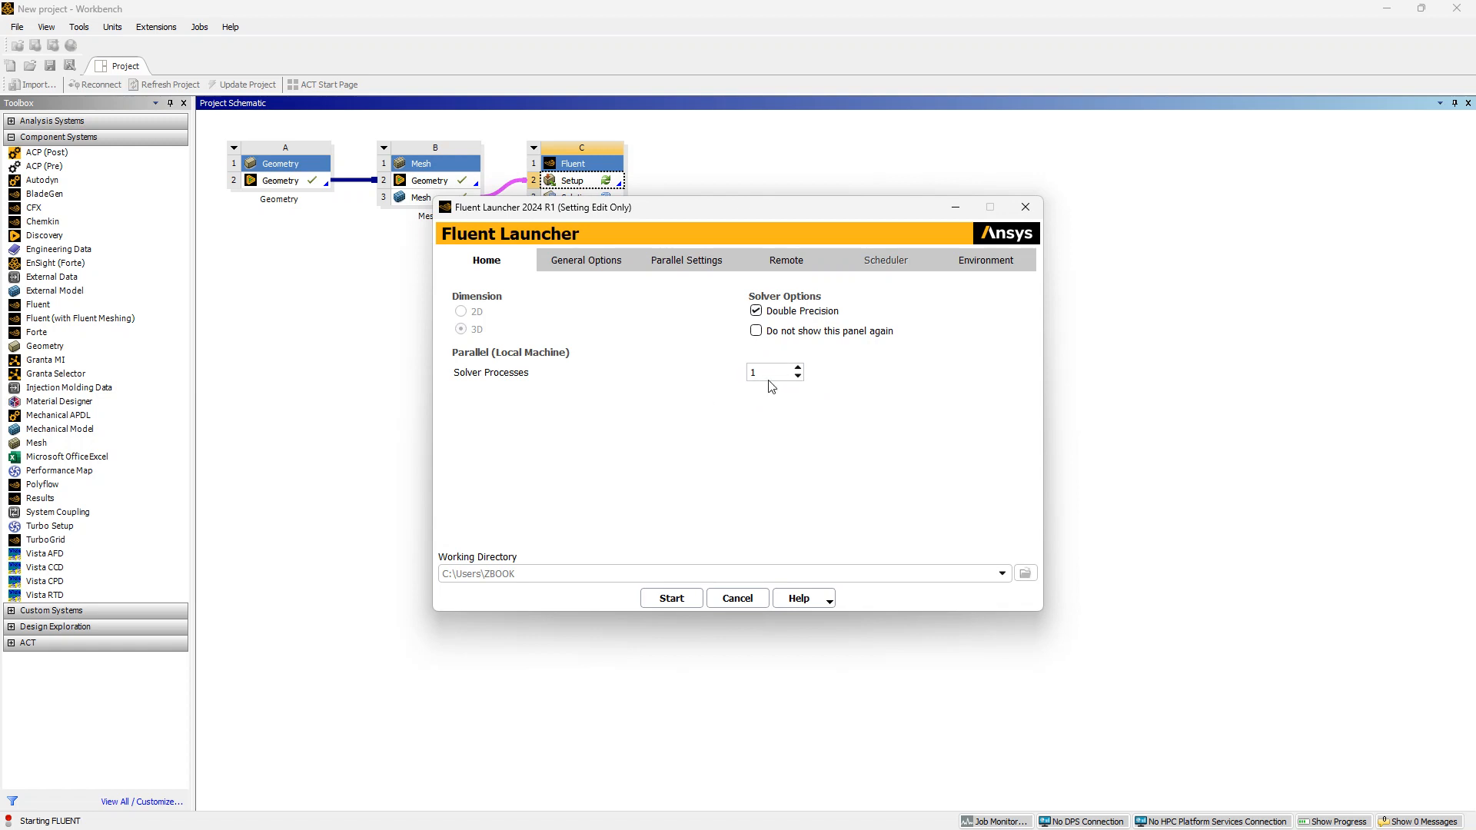
left_click_drag(767, 373, 720, 385)
type("4")
left_click(671, 599)
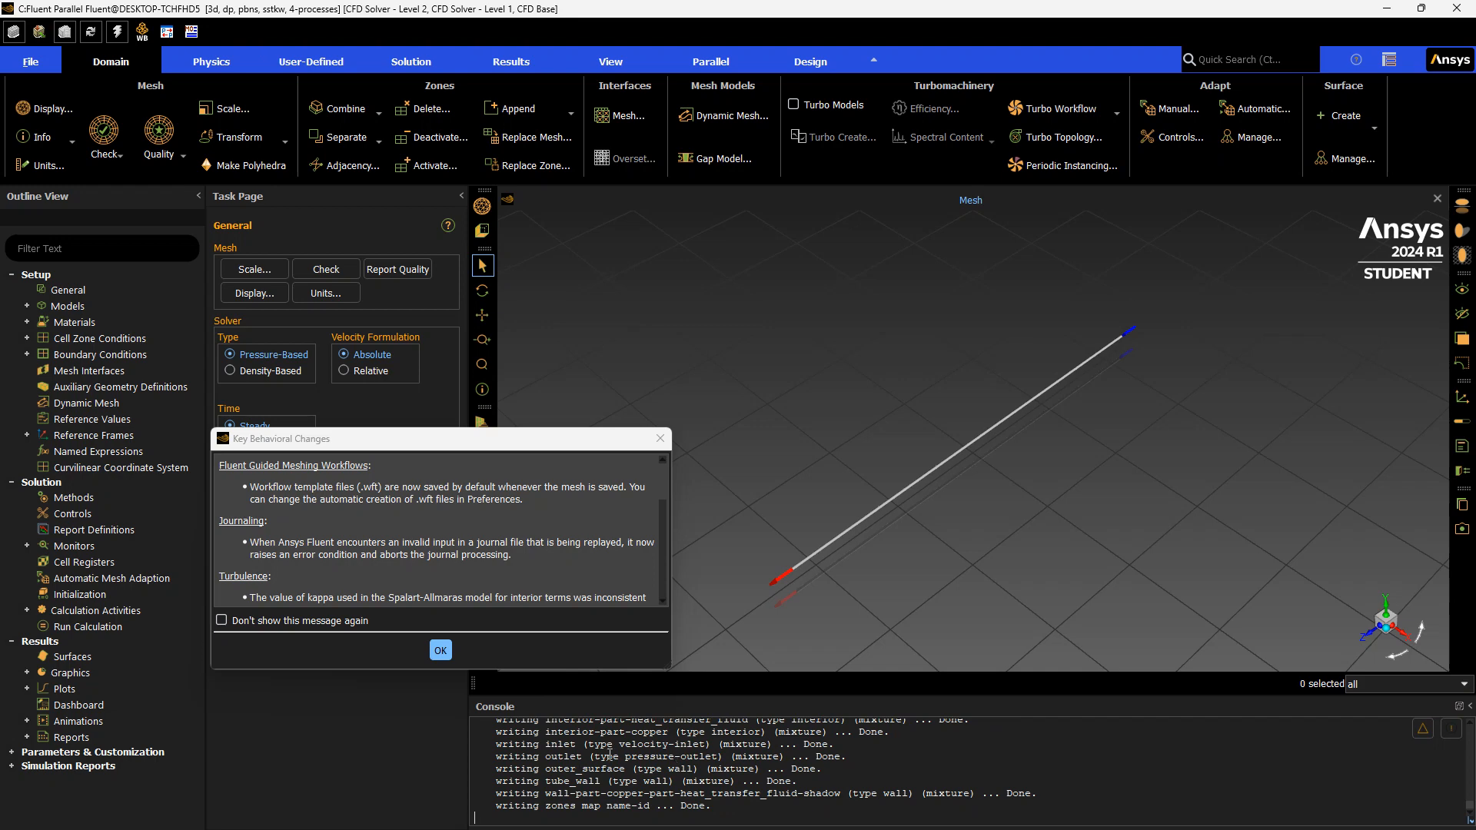
left_click(445, 653)
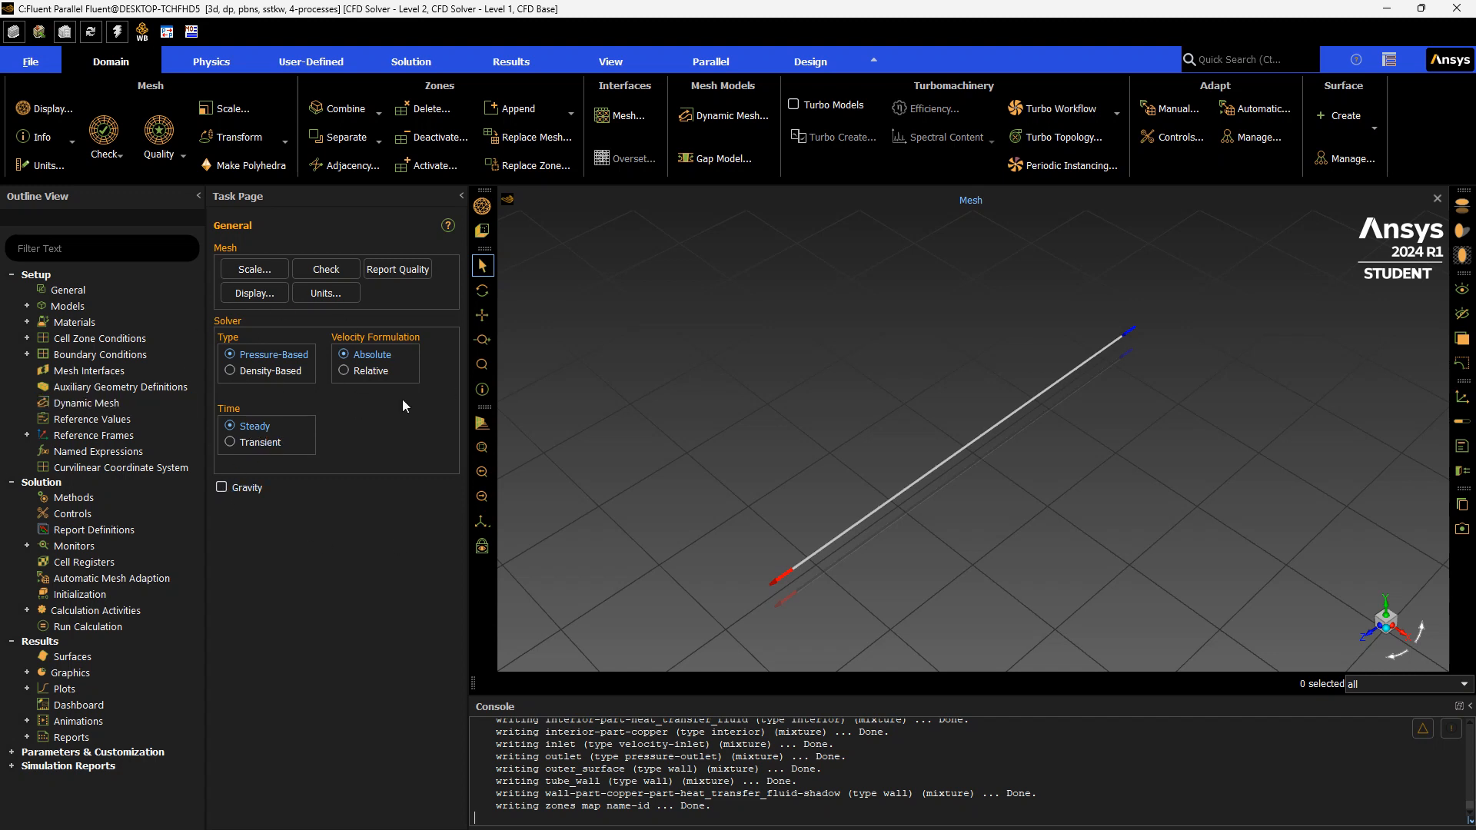
Enable the Energy equation model
left_click(27, 307)
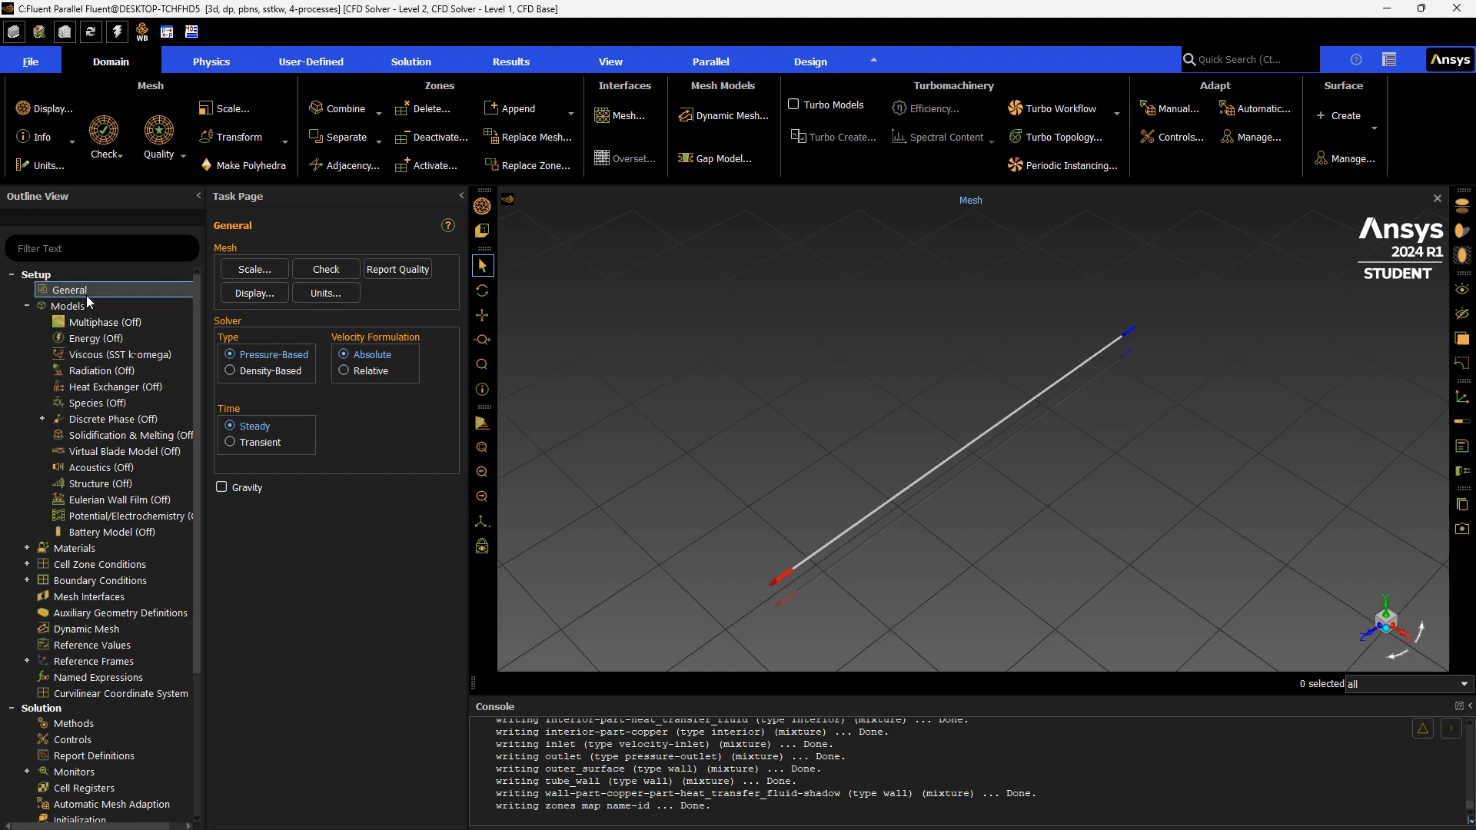
double_click(139, 342)
left_click(229, 466)
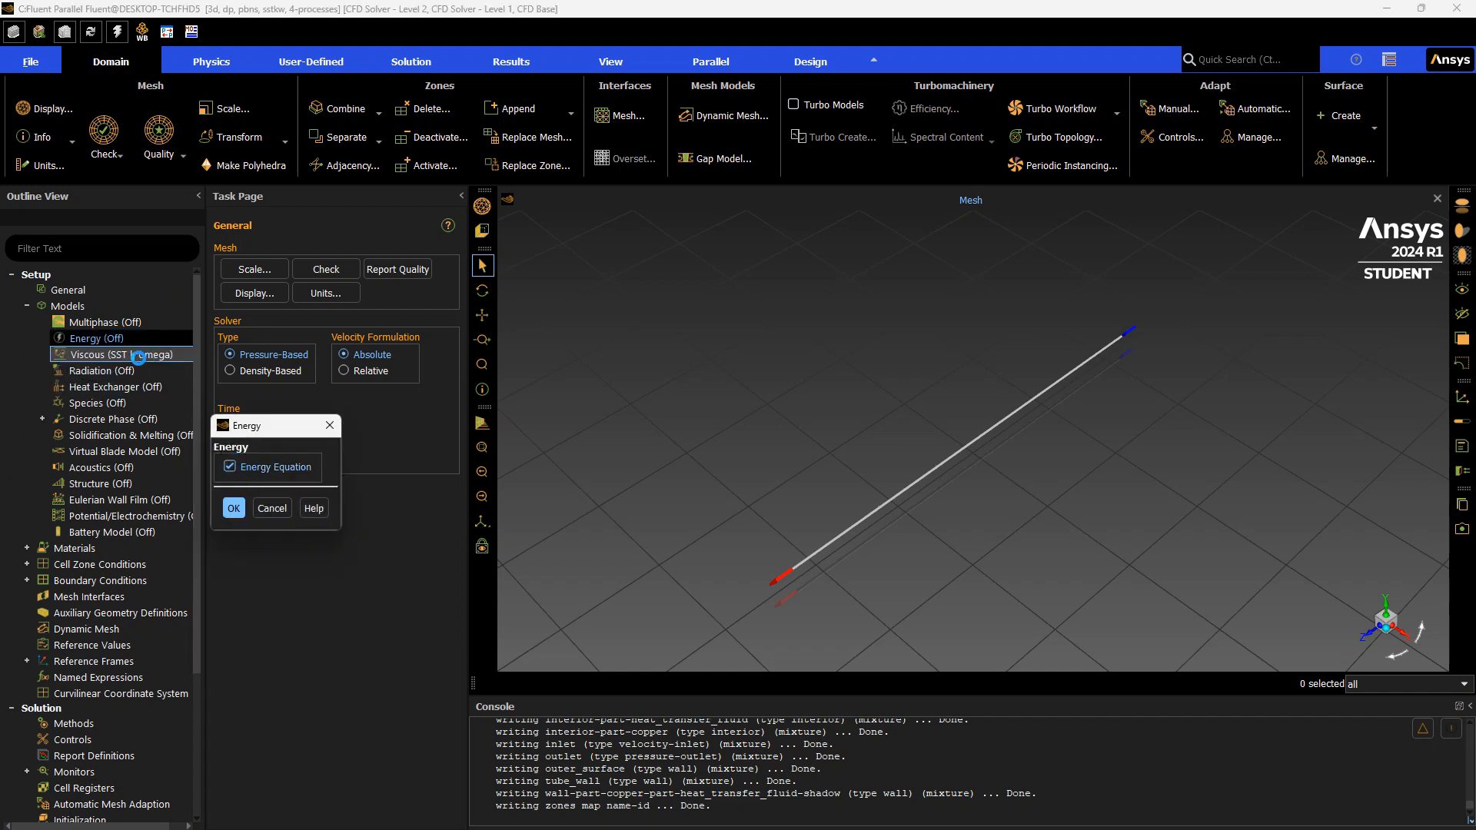
left_click(234, 508)
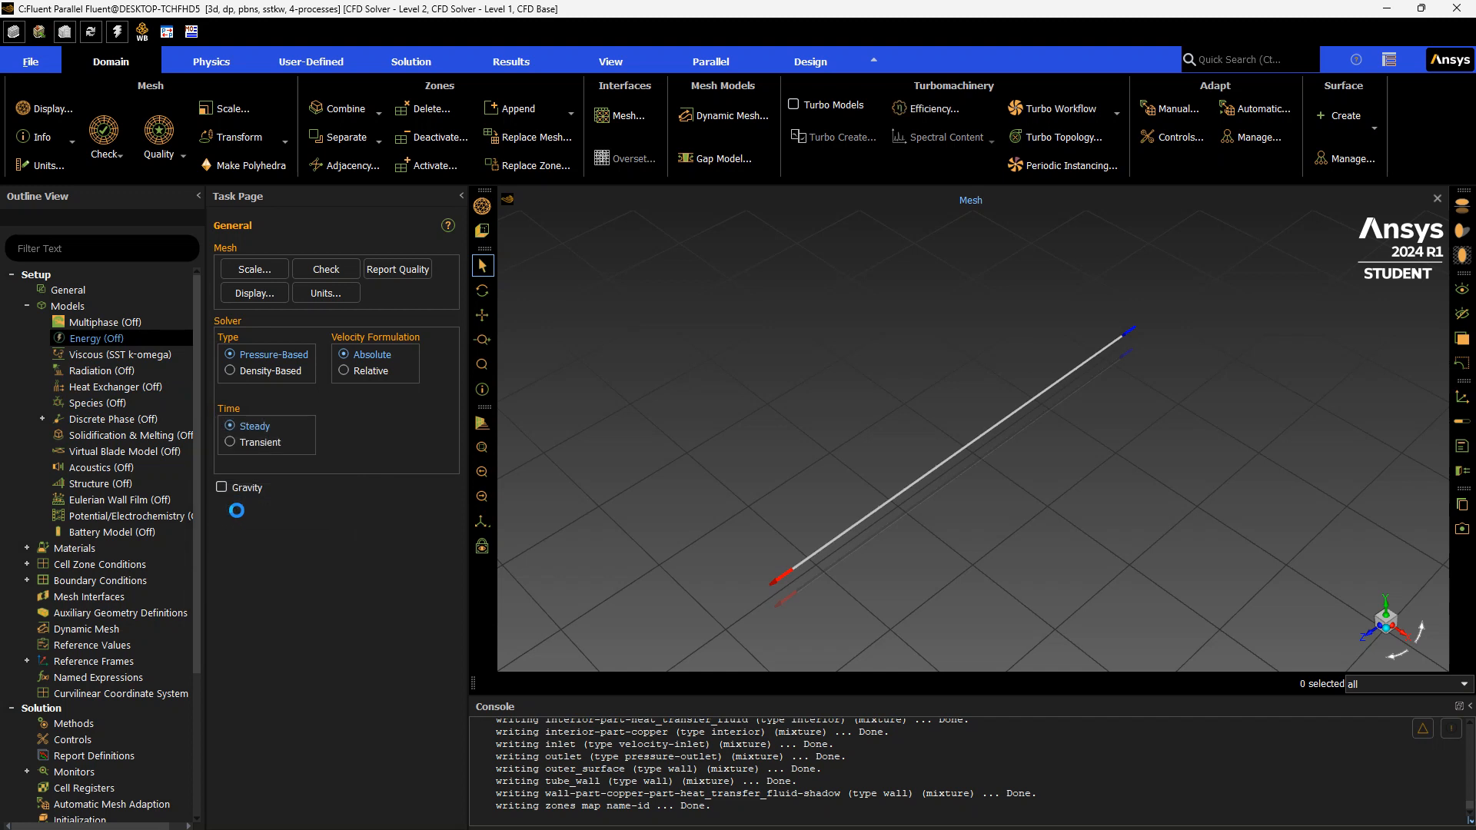
Set the viscous model to Laminar
left_click(141, 356)
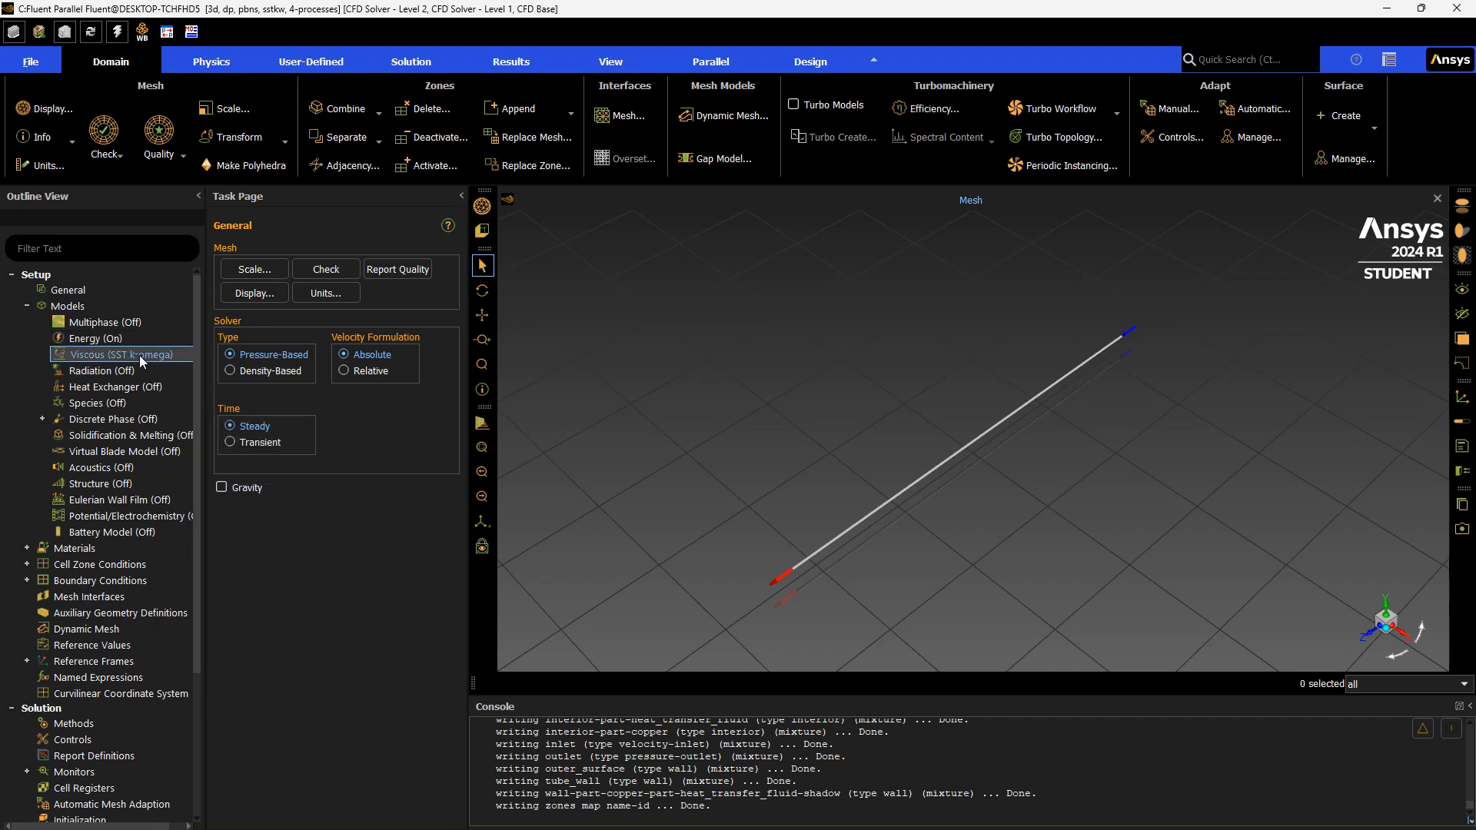
double_click(150, 355)
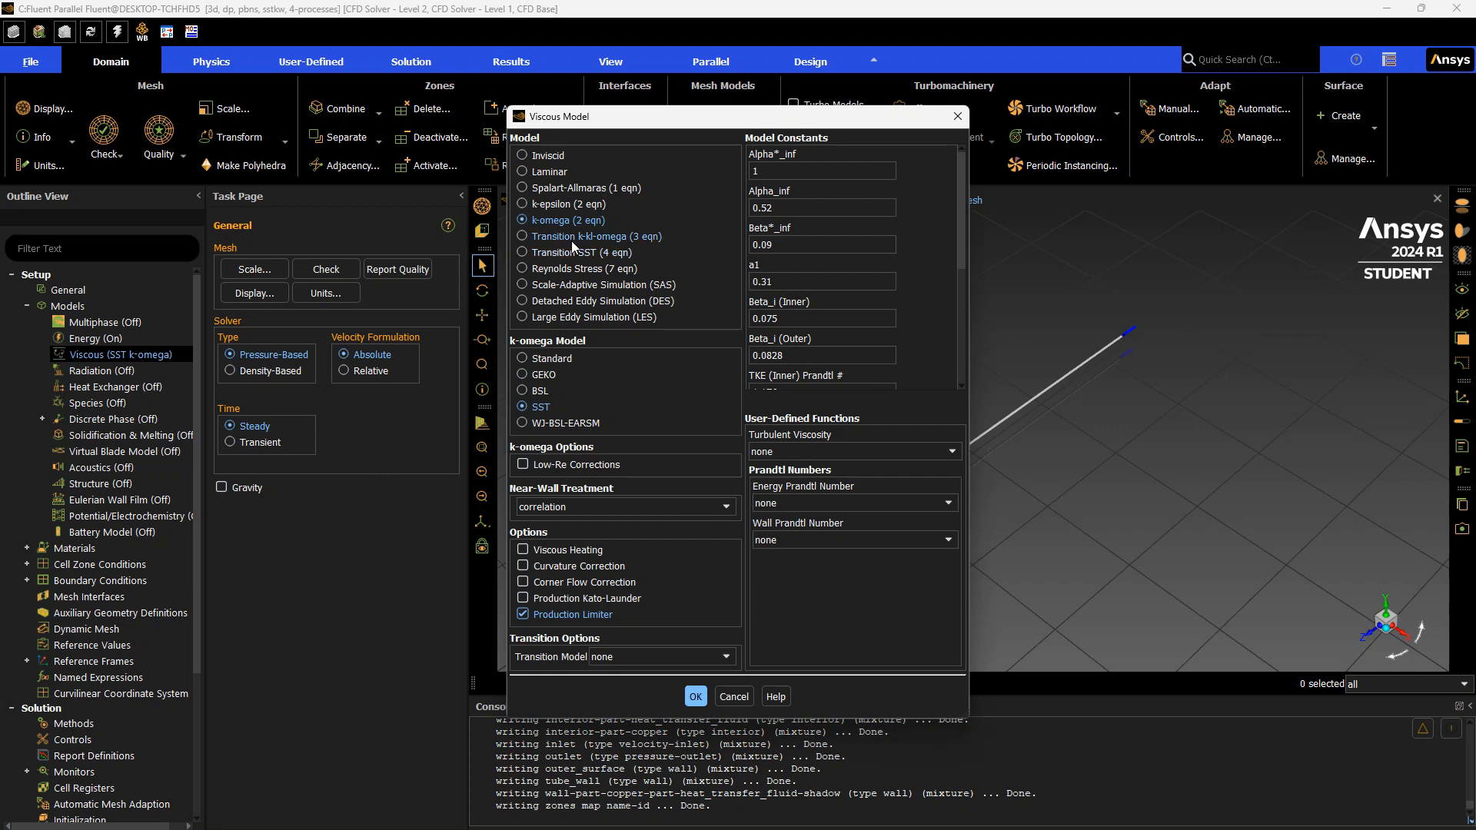
left_click(532, 172)
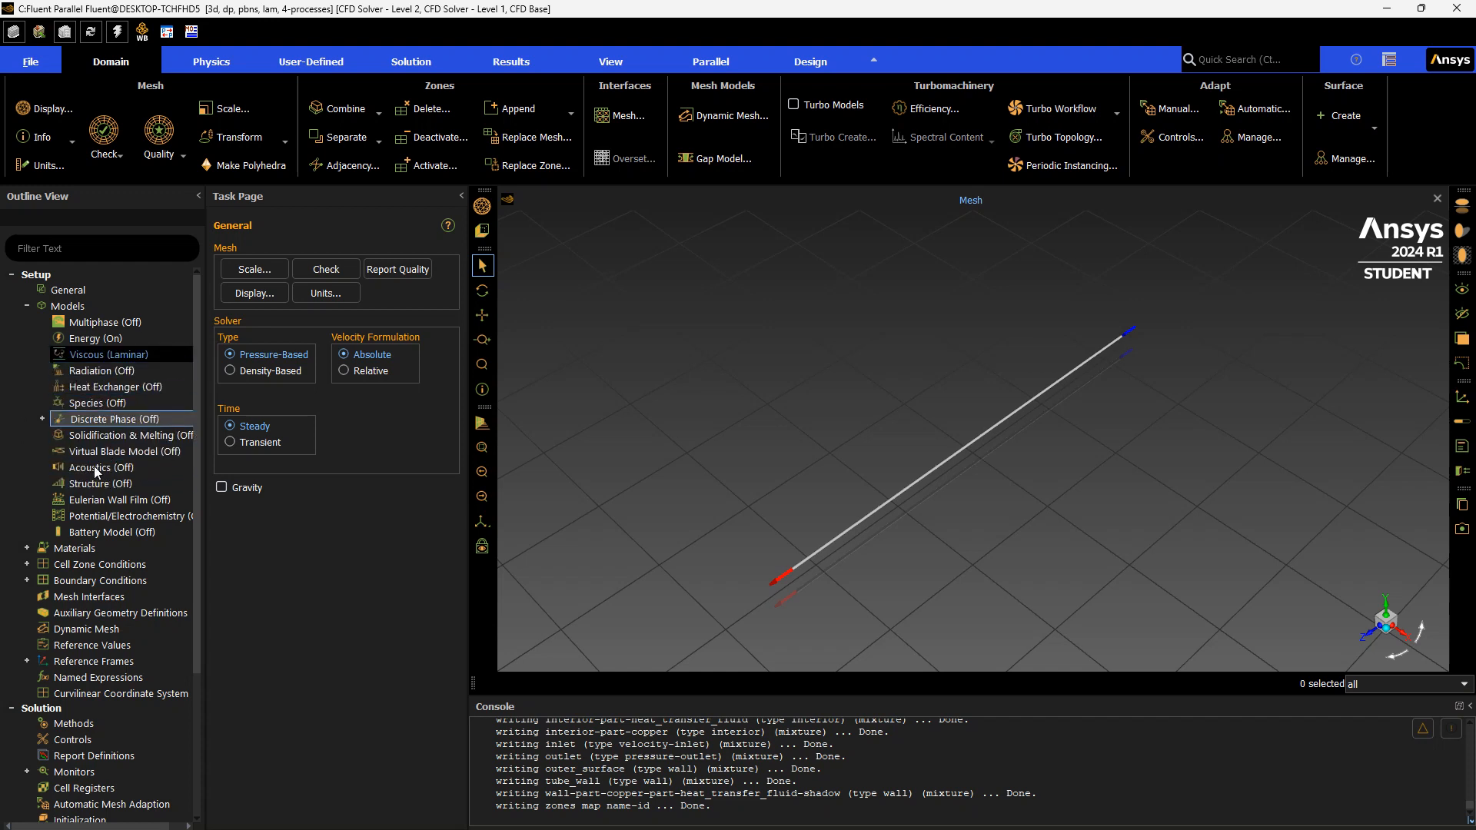
Copy water-liquid from the Fluent materials database into the case's fluid materials
left_click(27, 305)
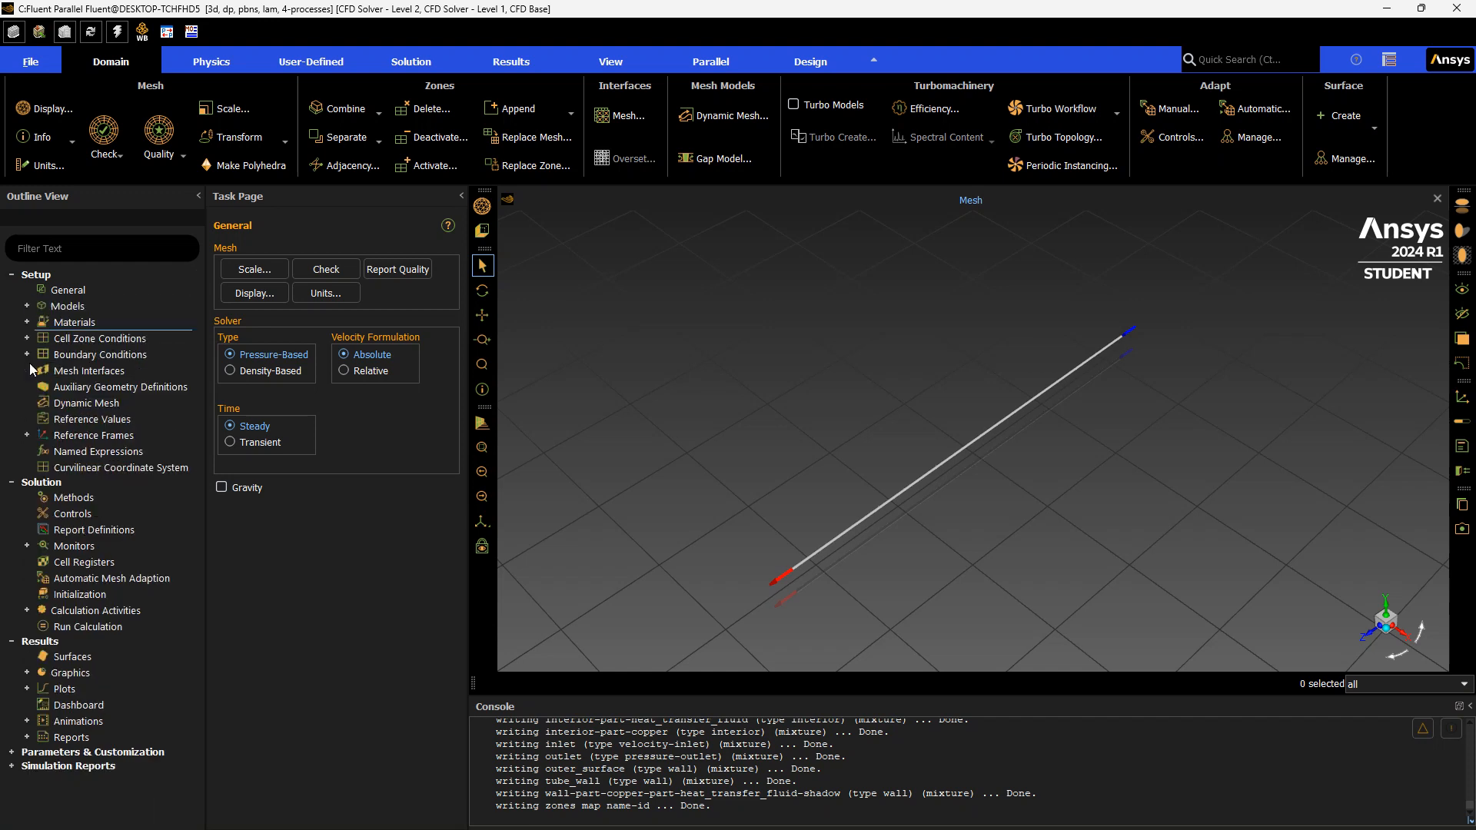
left_click(27, 322)
double_click(114, 323)
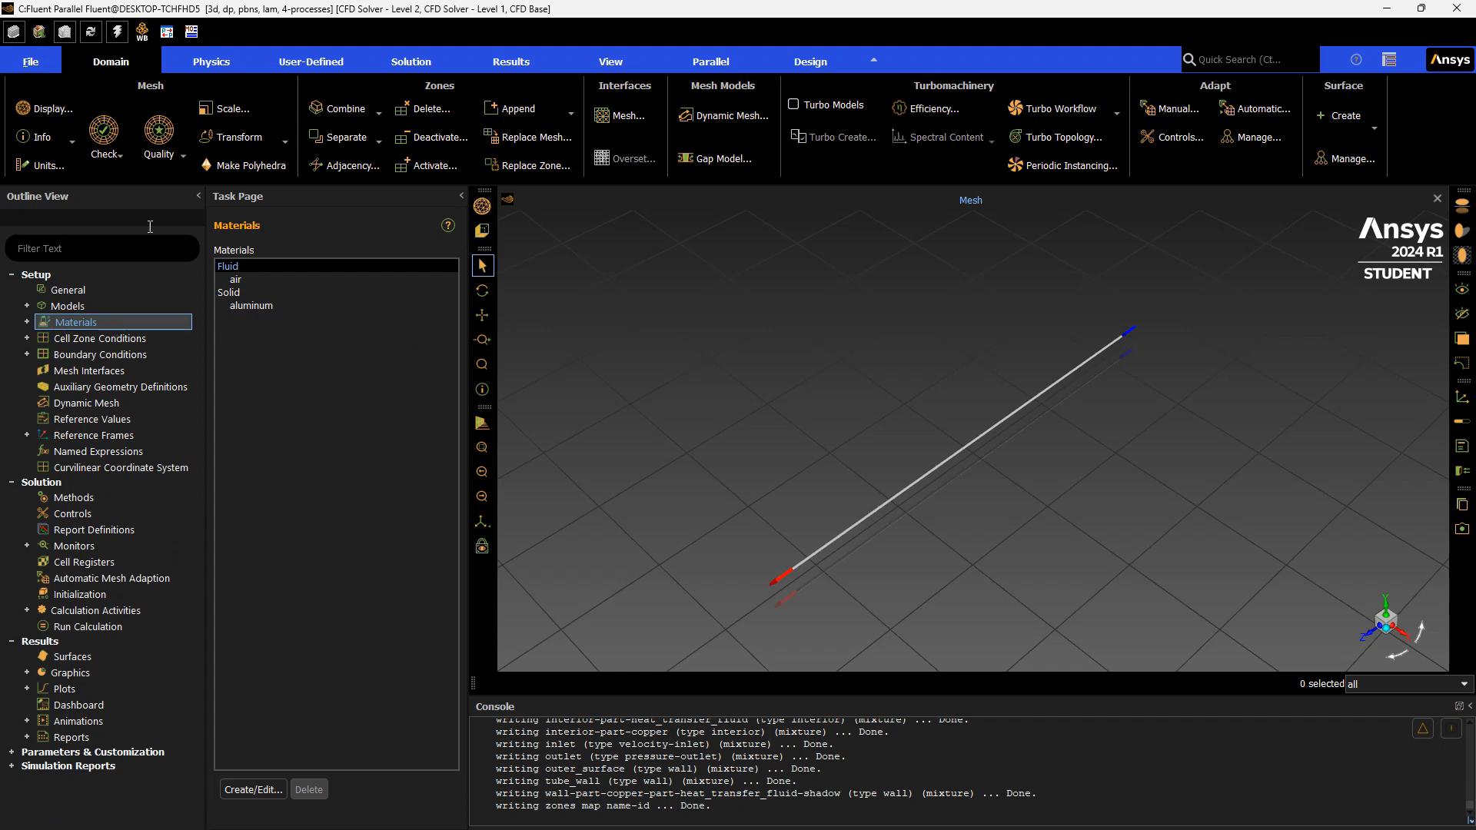
left_click(343, 269)
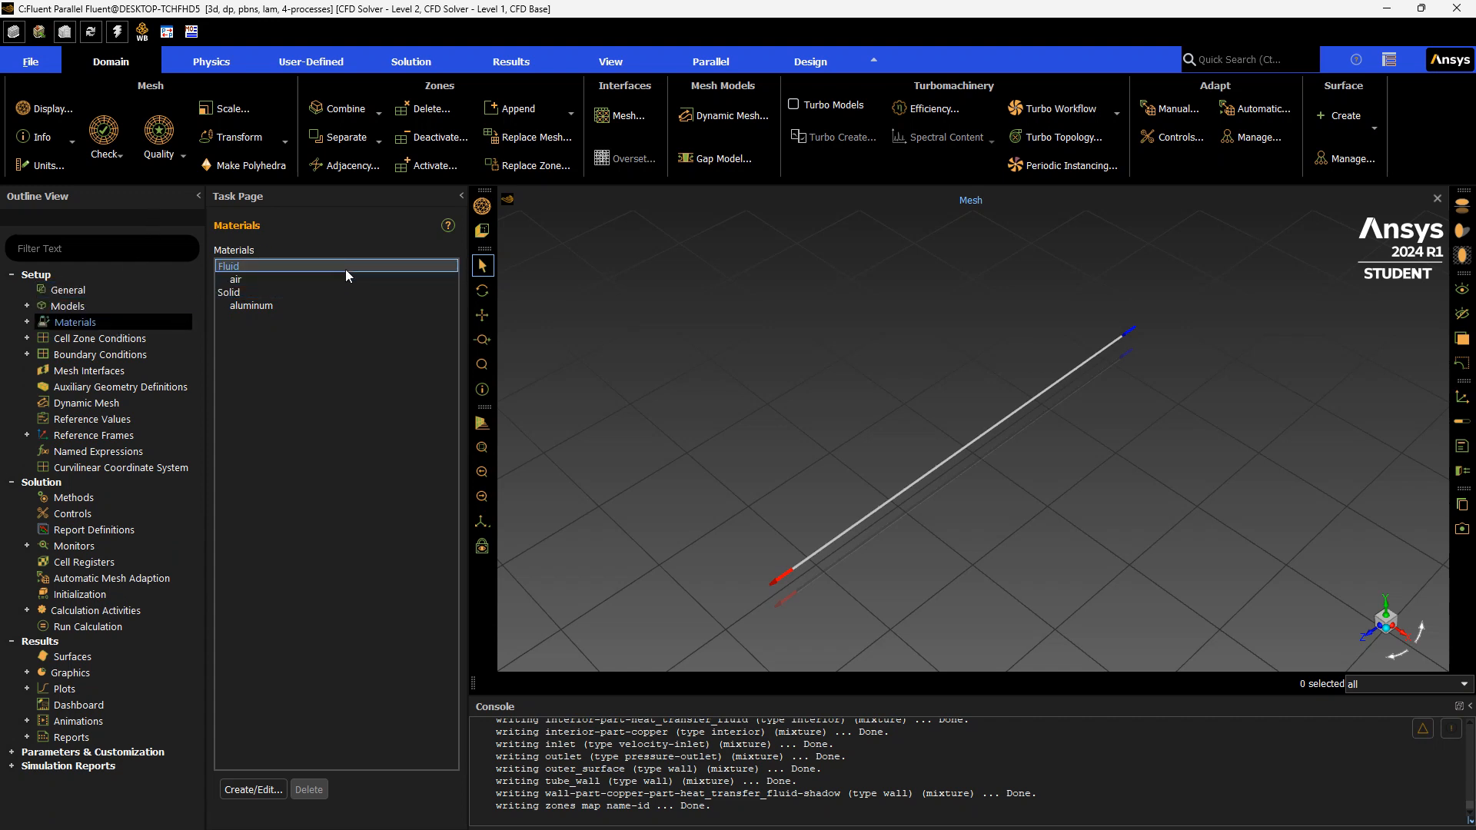
double_click(347, 269)
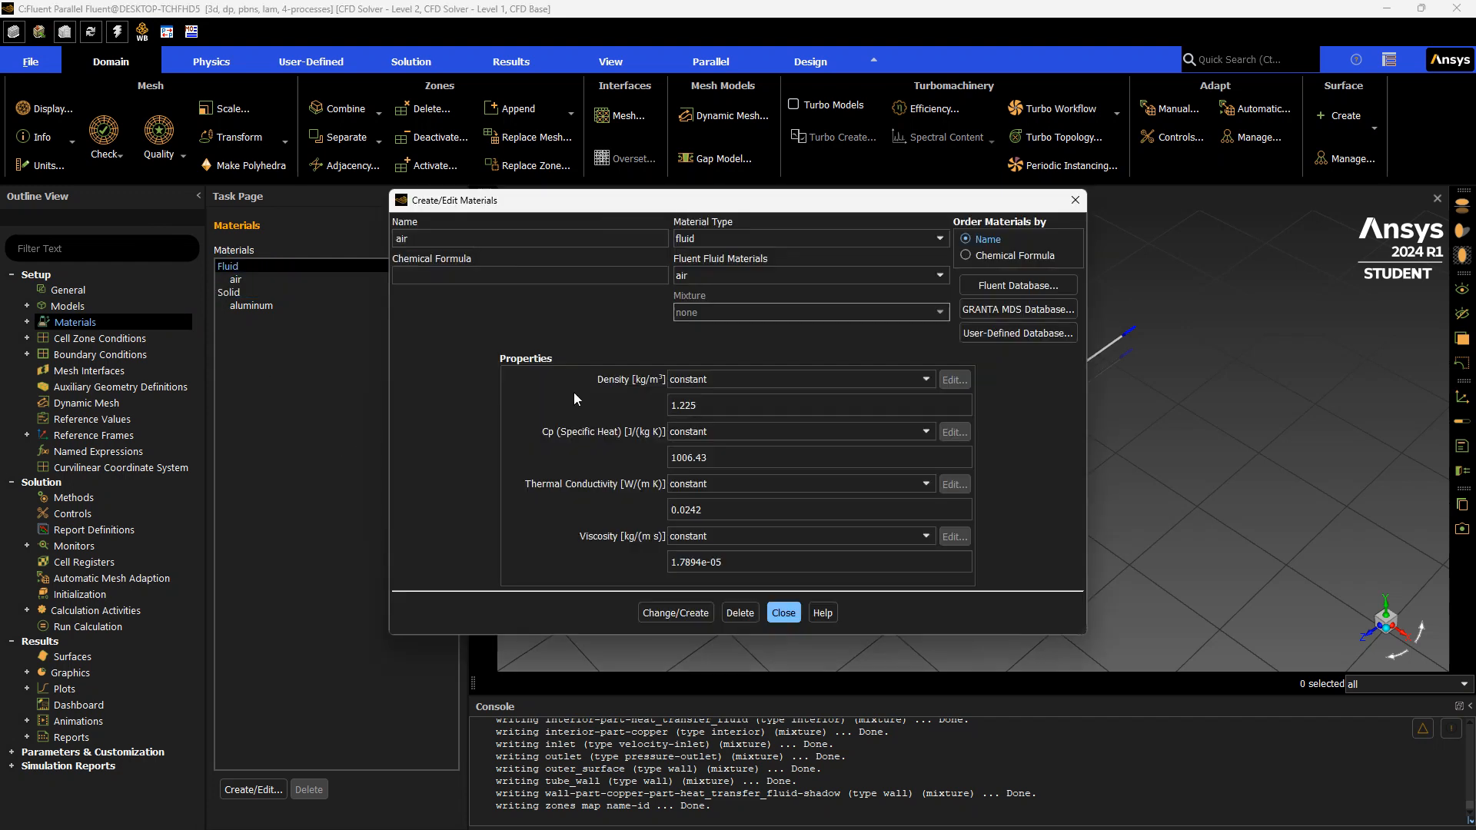
left_click(1047, 288)
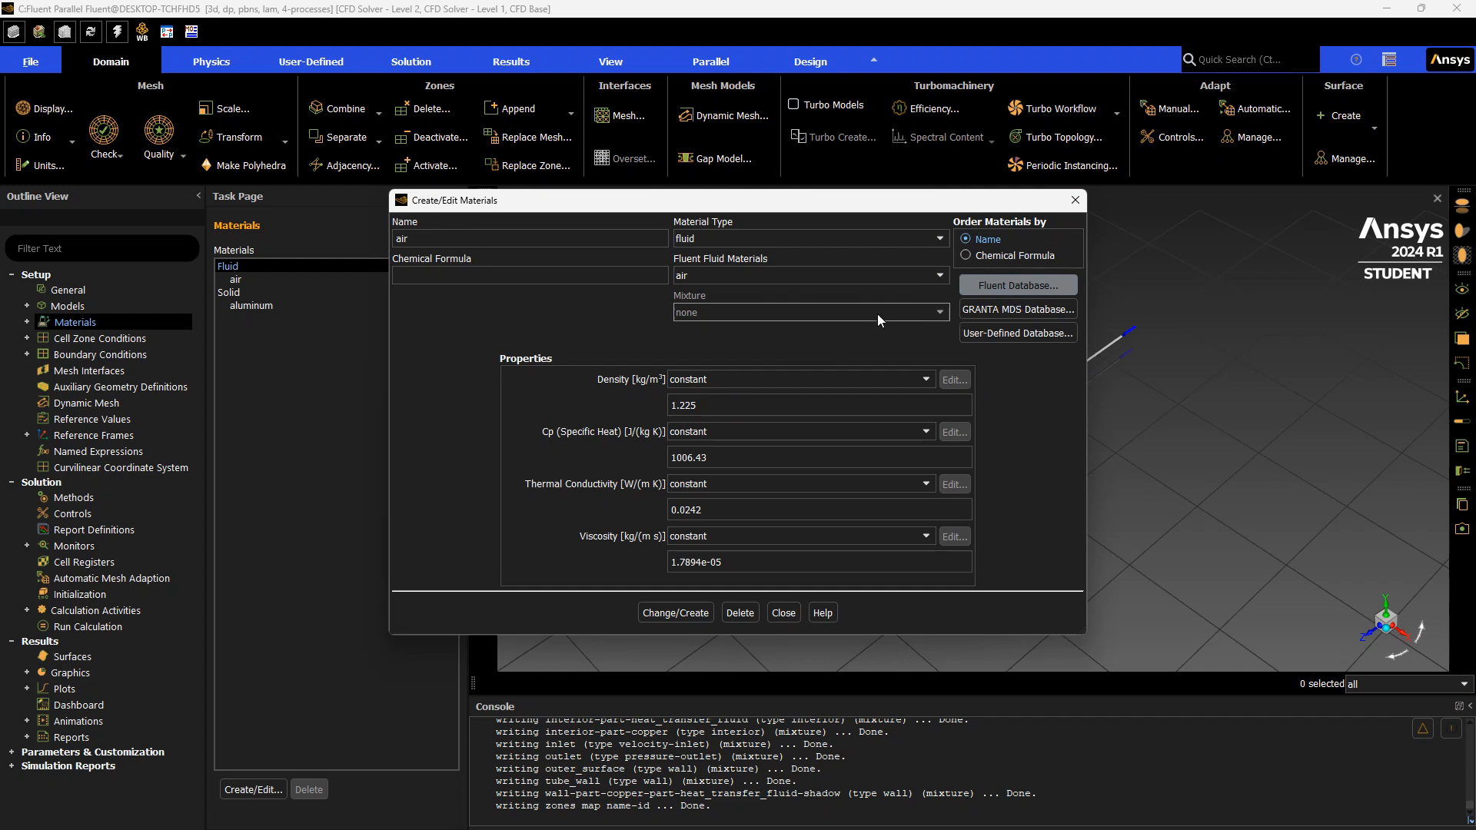
left_click(999, 284)
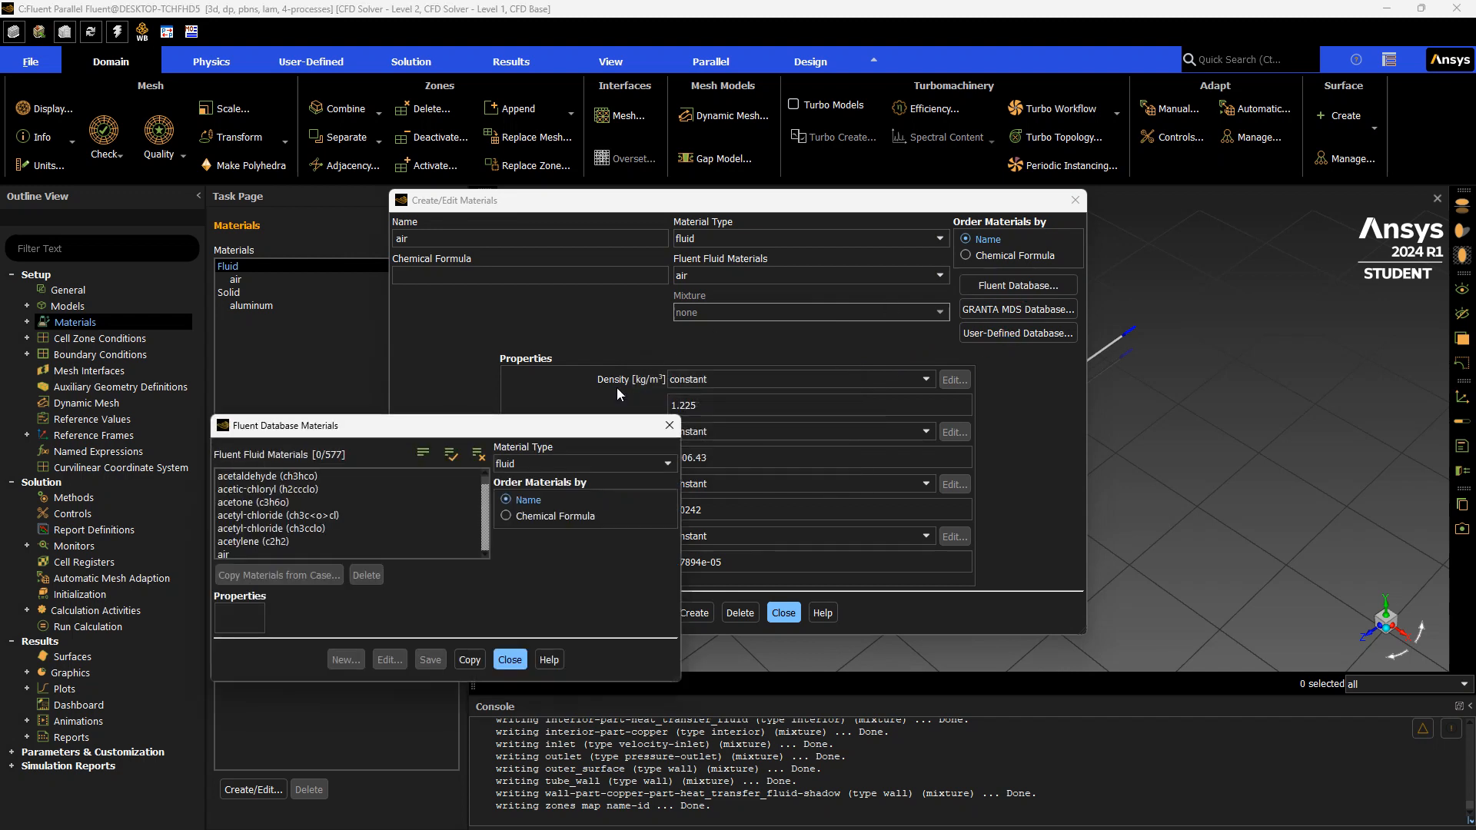
left_click(528, 464)
left_click(528, 464)
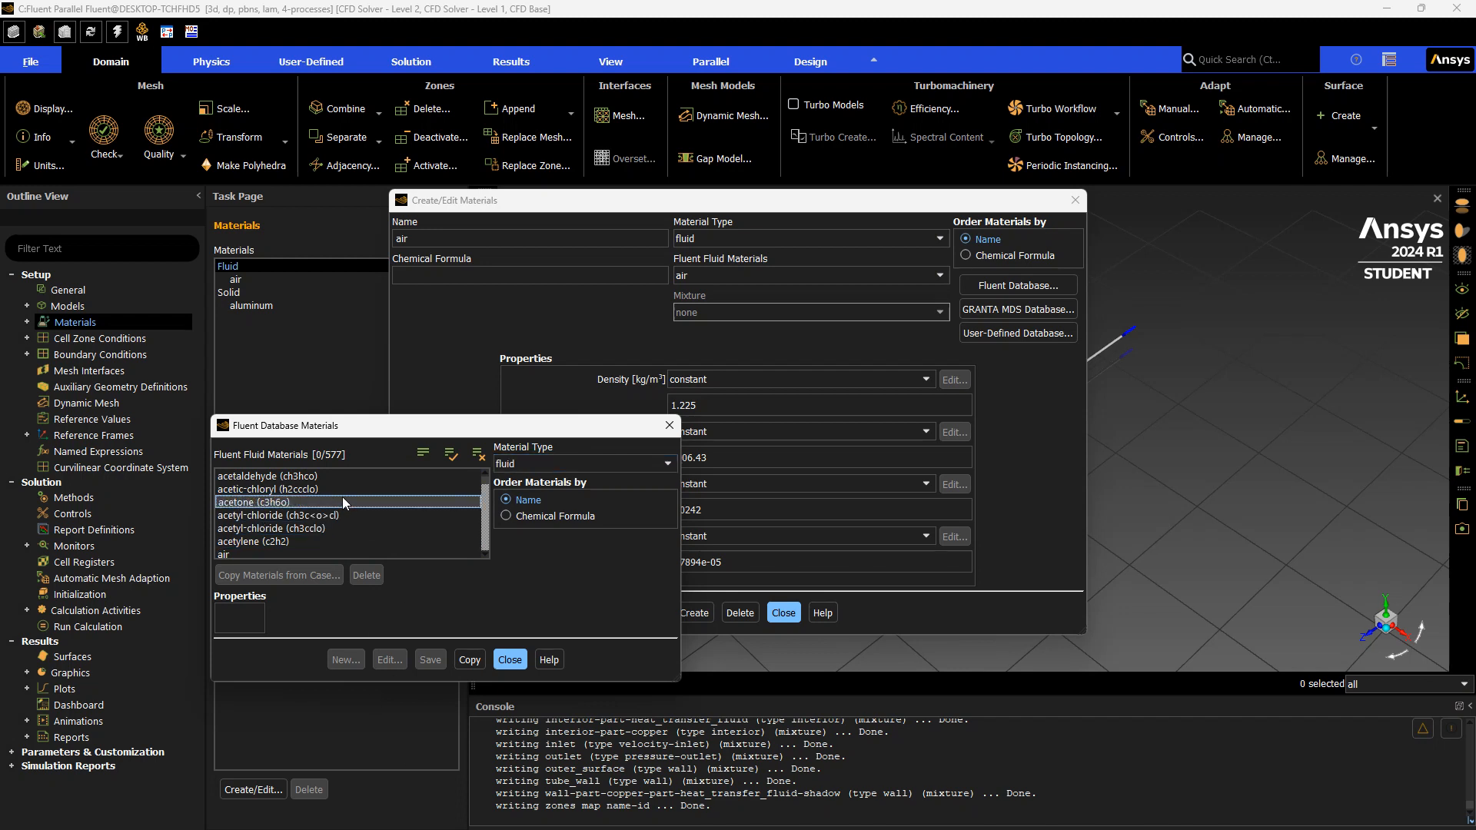
key("w")
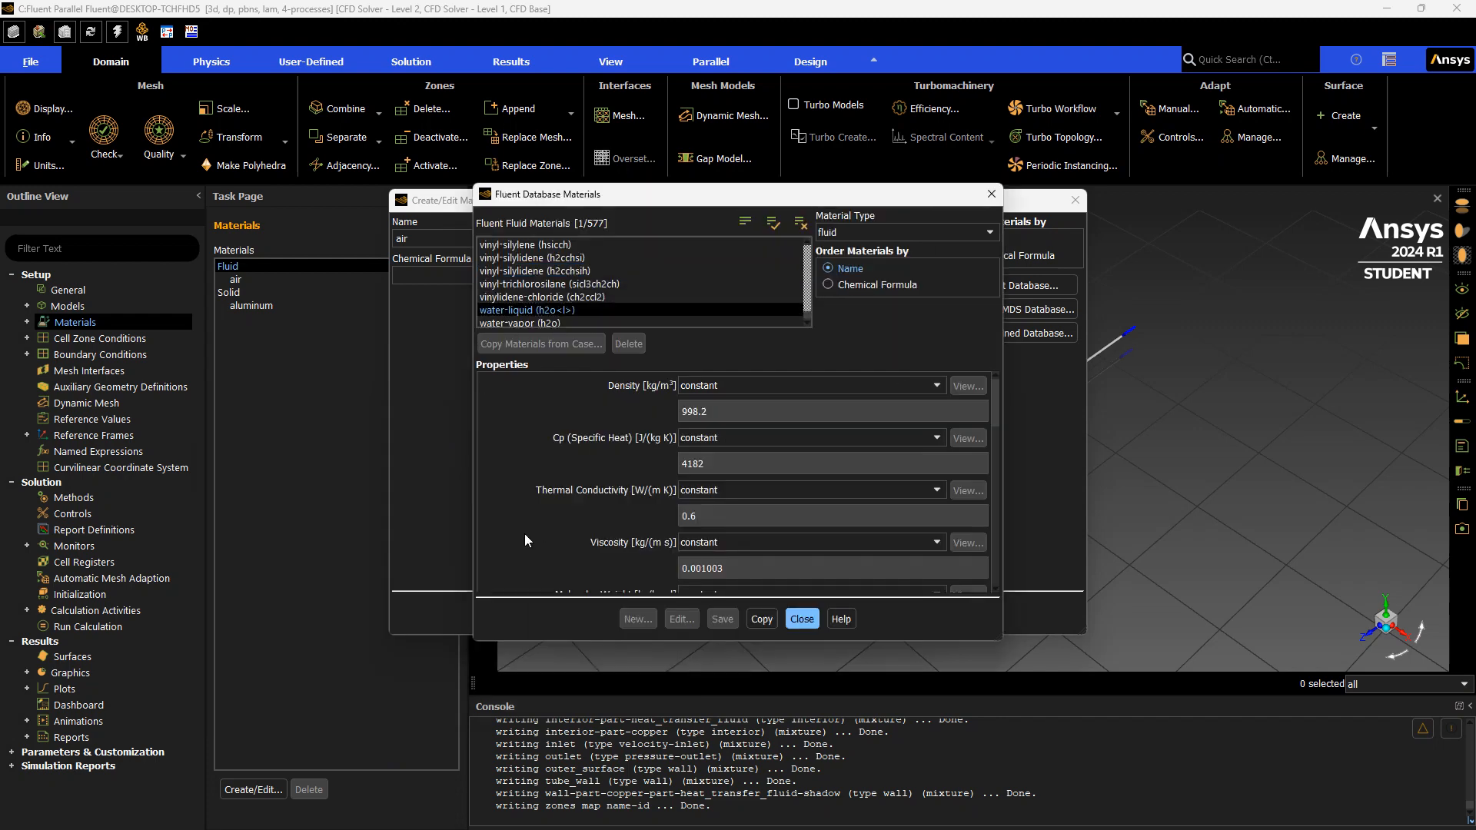
left_click(610, 310)
left_click(768, 621)
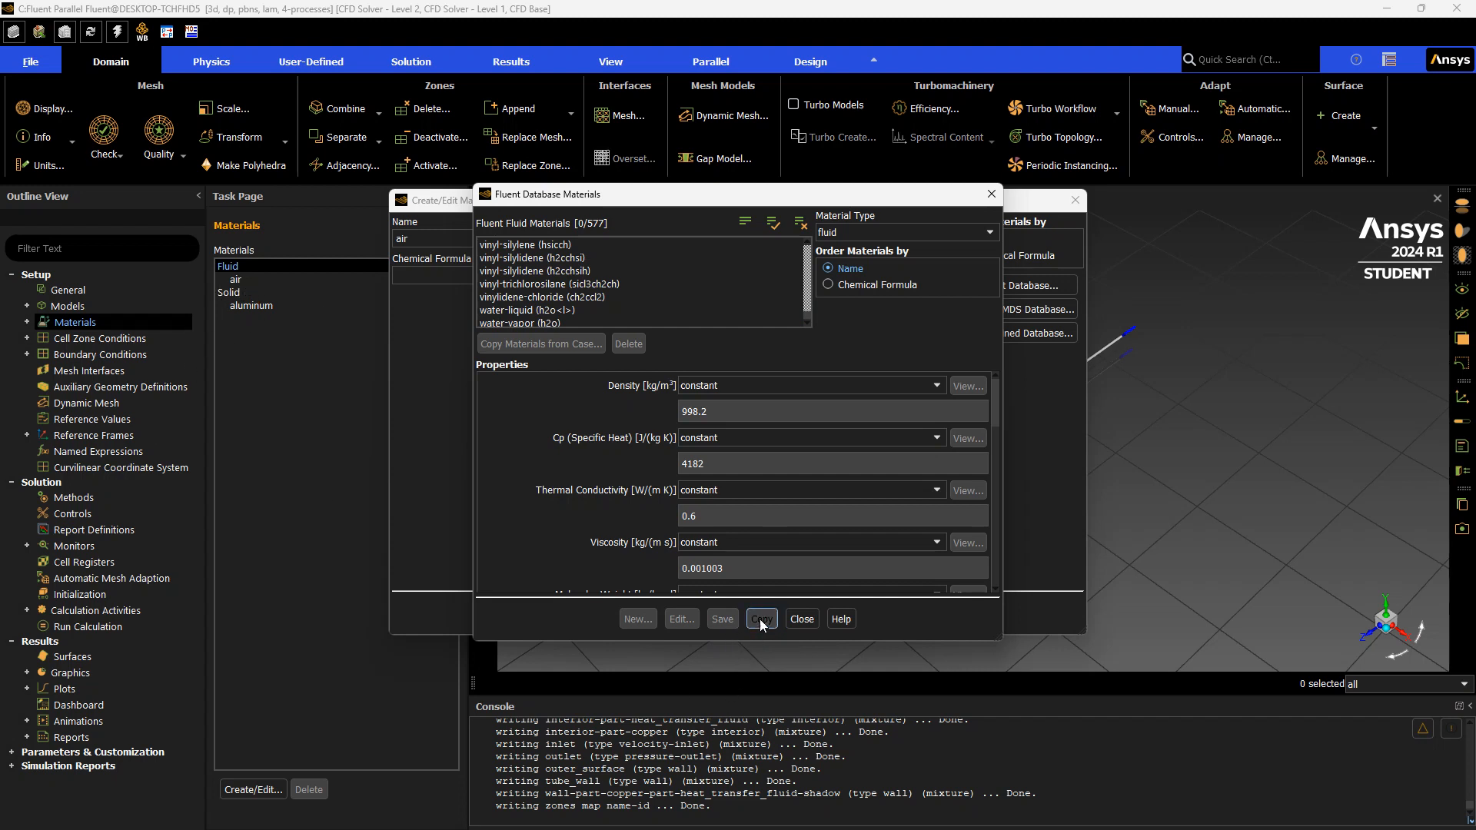
left_click(543, 310)
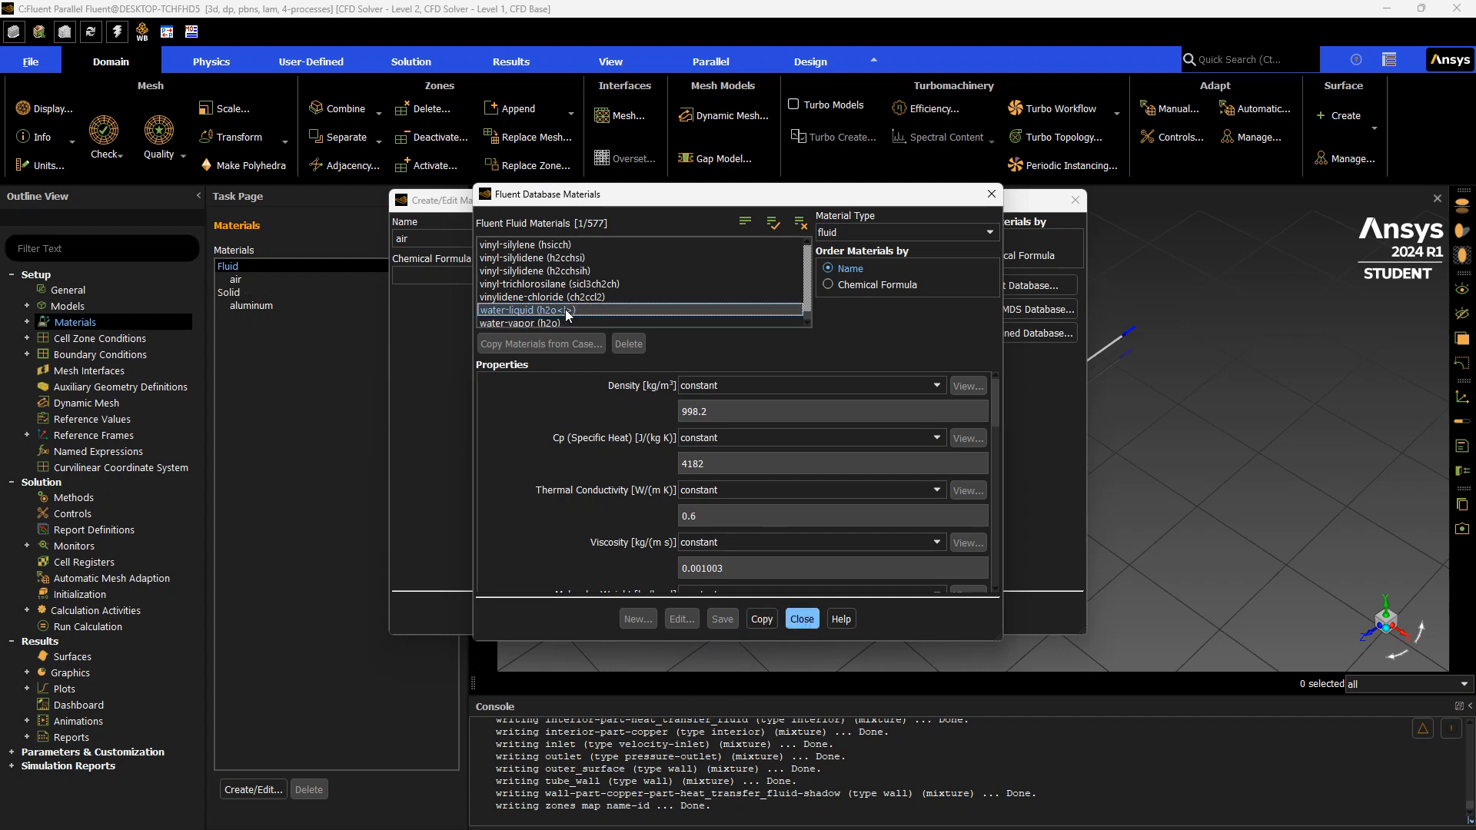
left_click(768, 619)
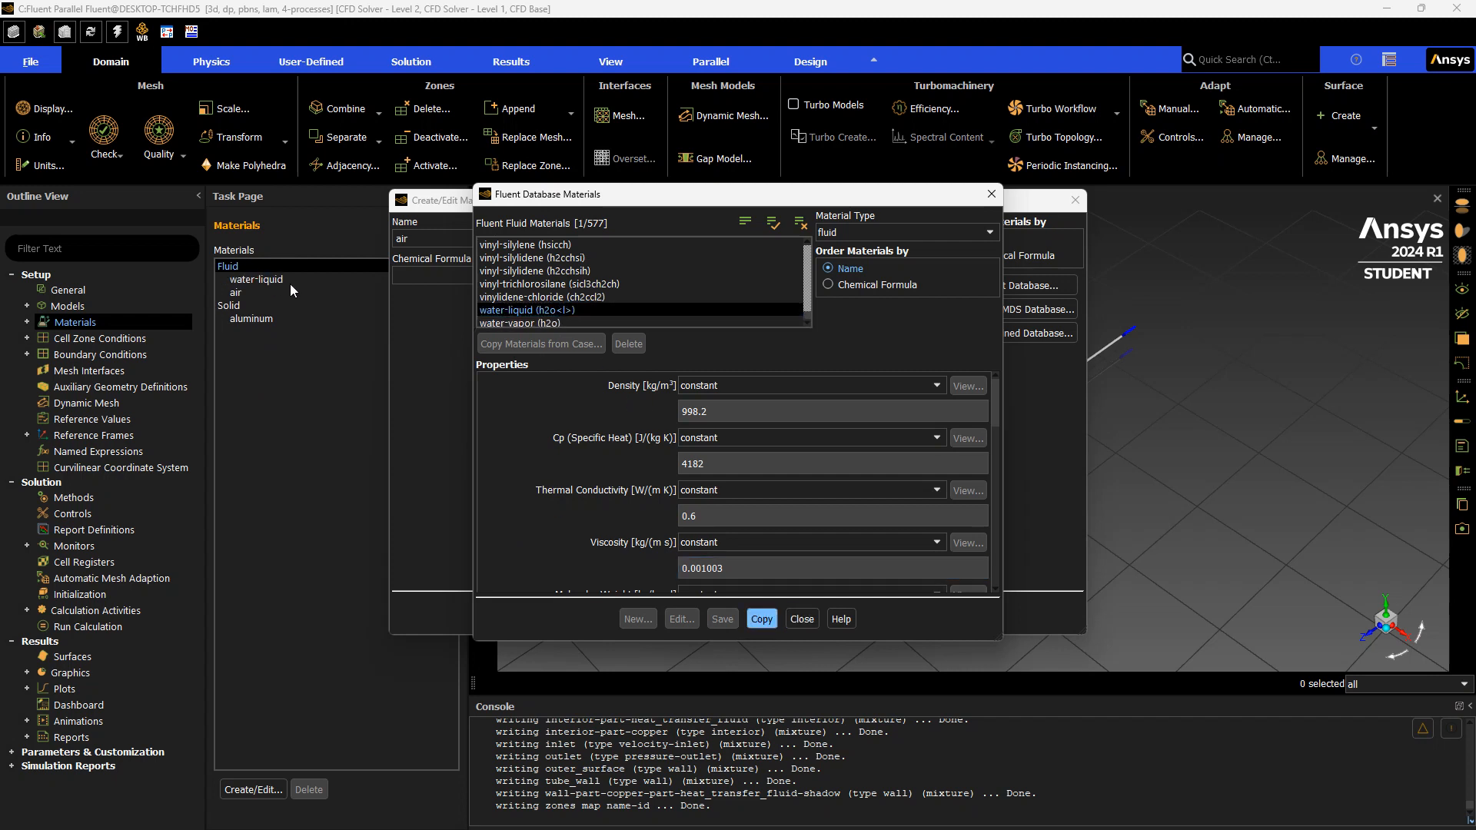
left_click(804, 619)
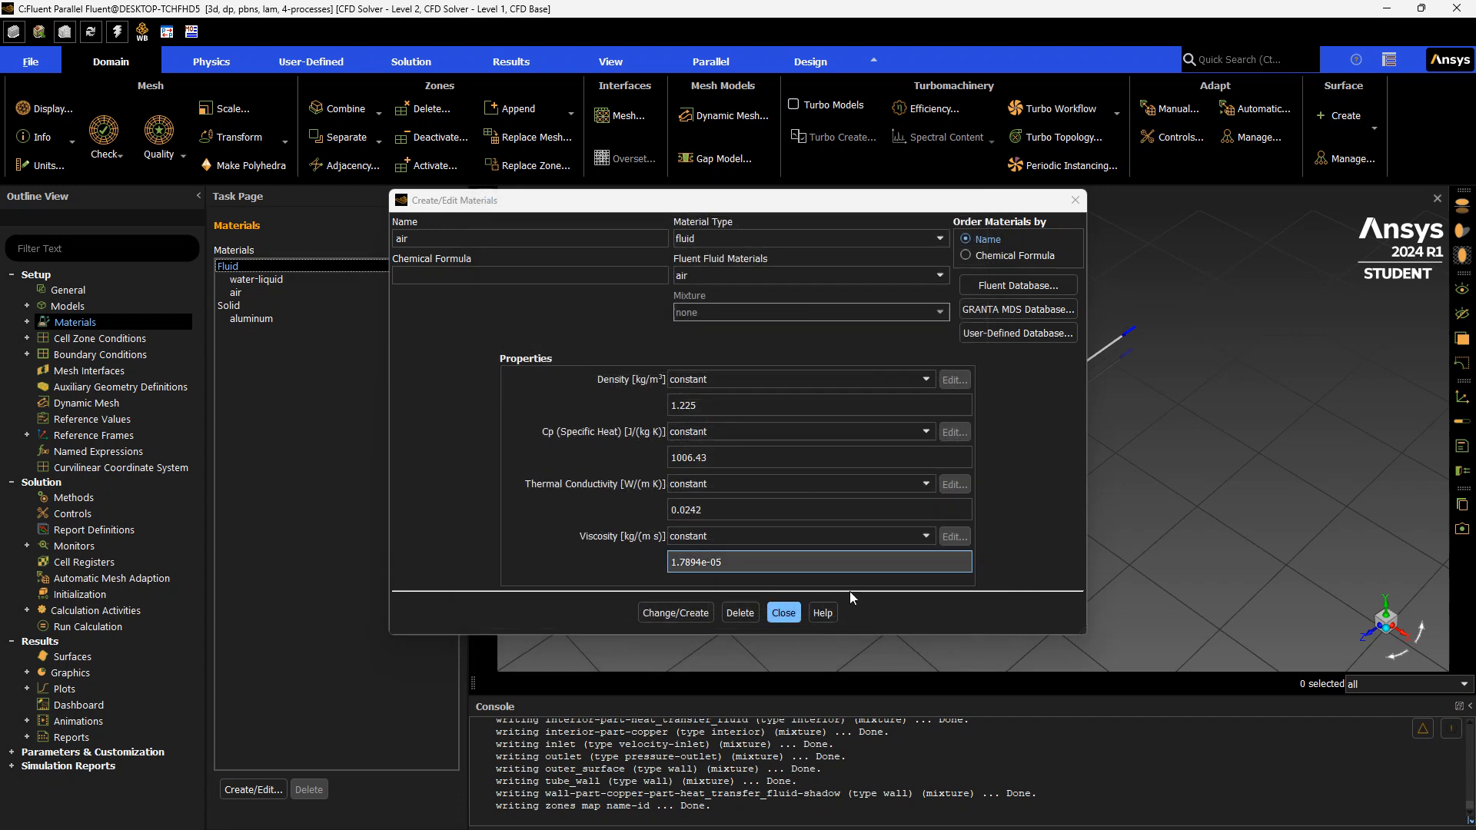
left_click(787, 612)
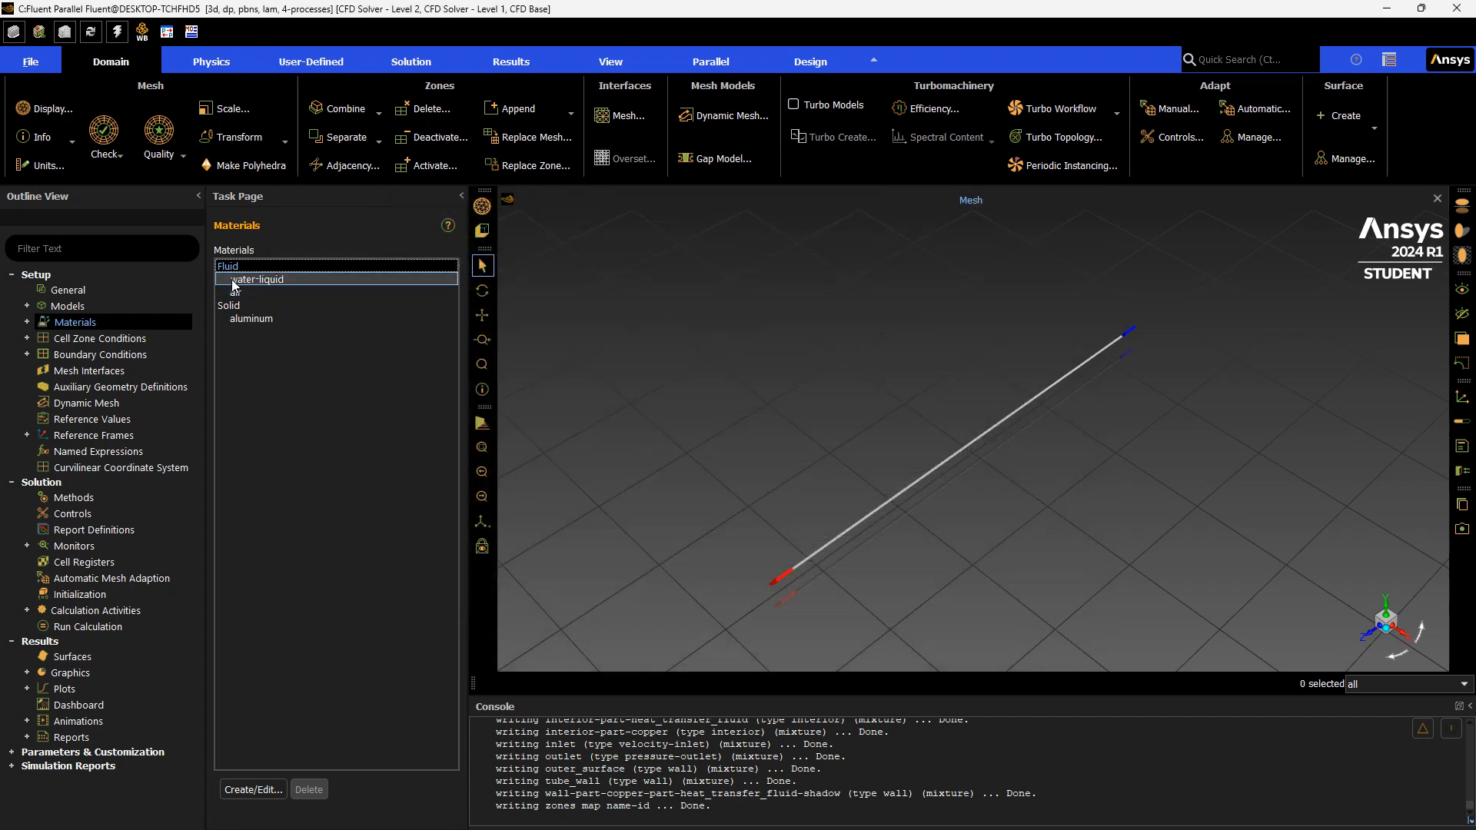
Open the water-liquid material and rename it pg-30
left_click(306, 281)
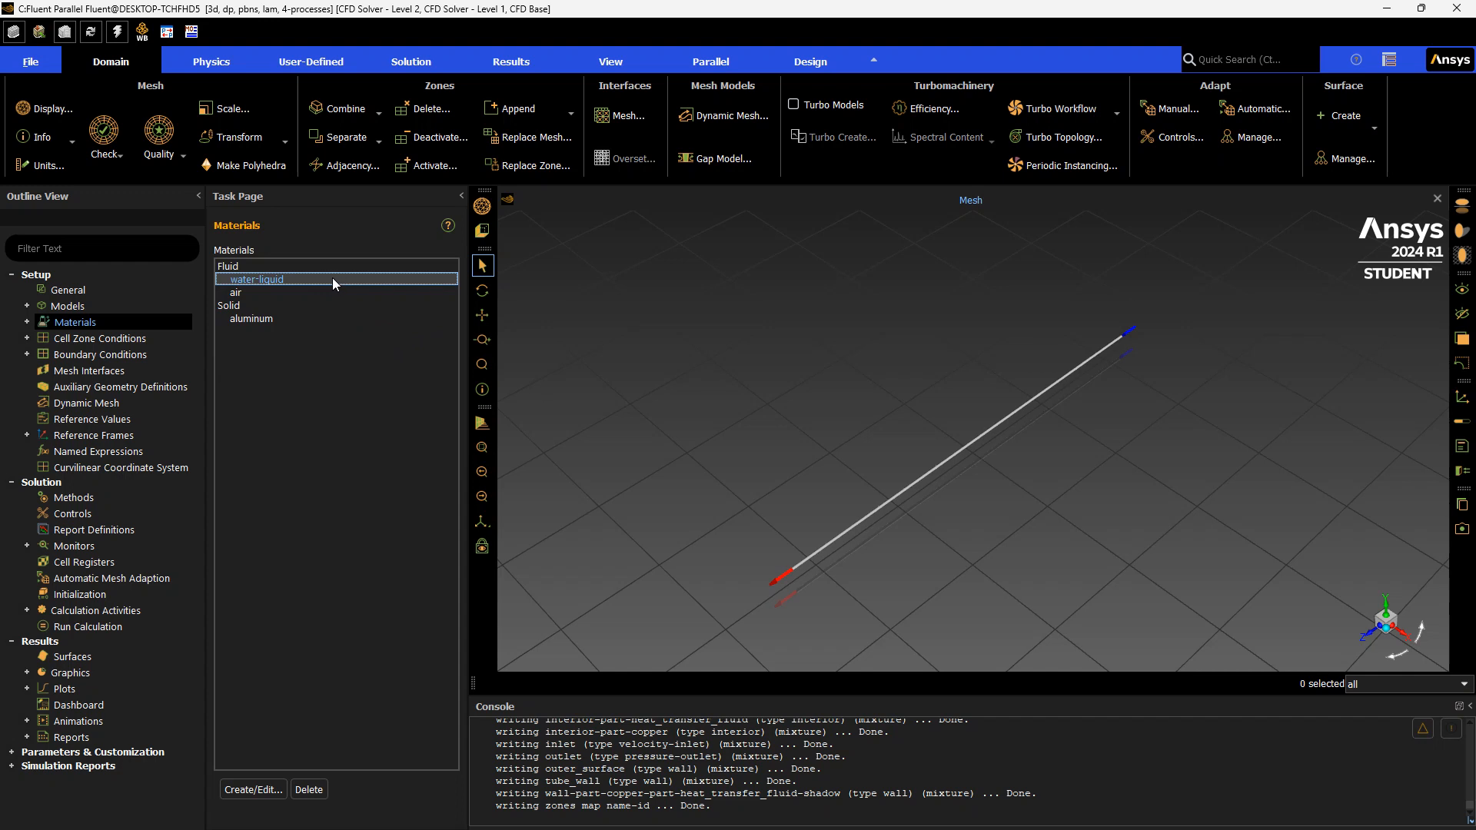
double_click(330, 280)
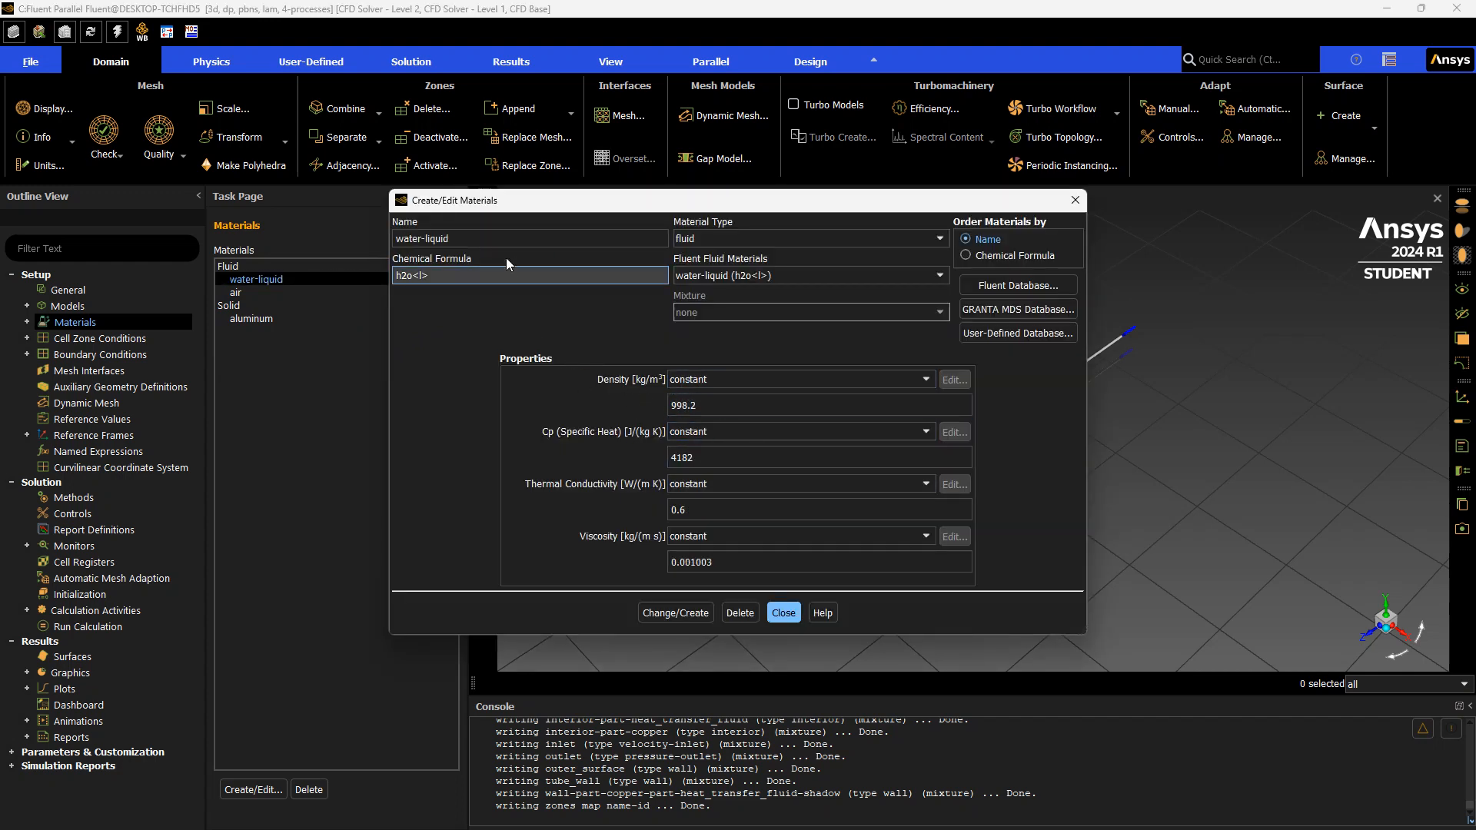
left_click_drag(465, 239, 321, 238)
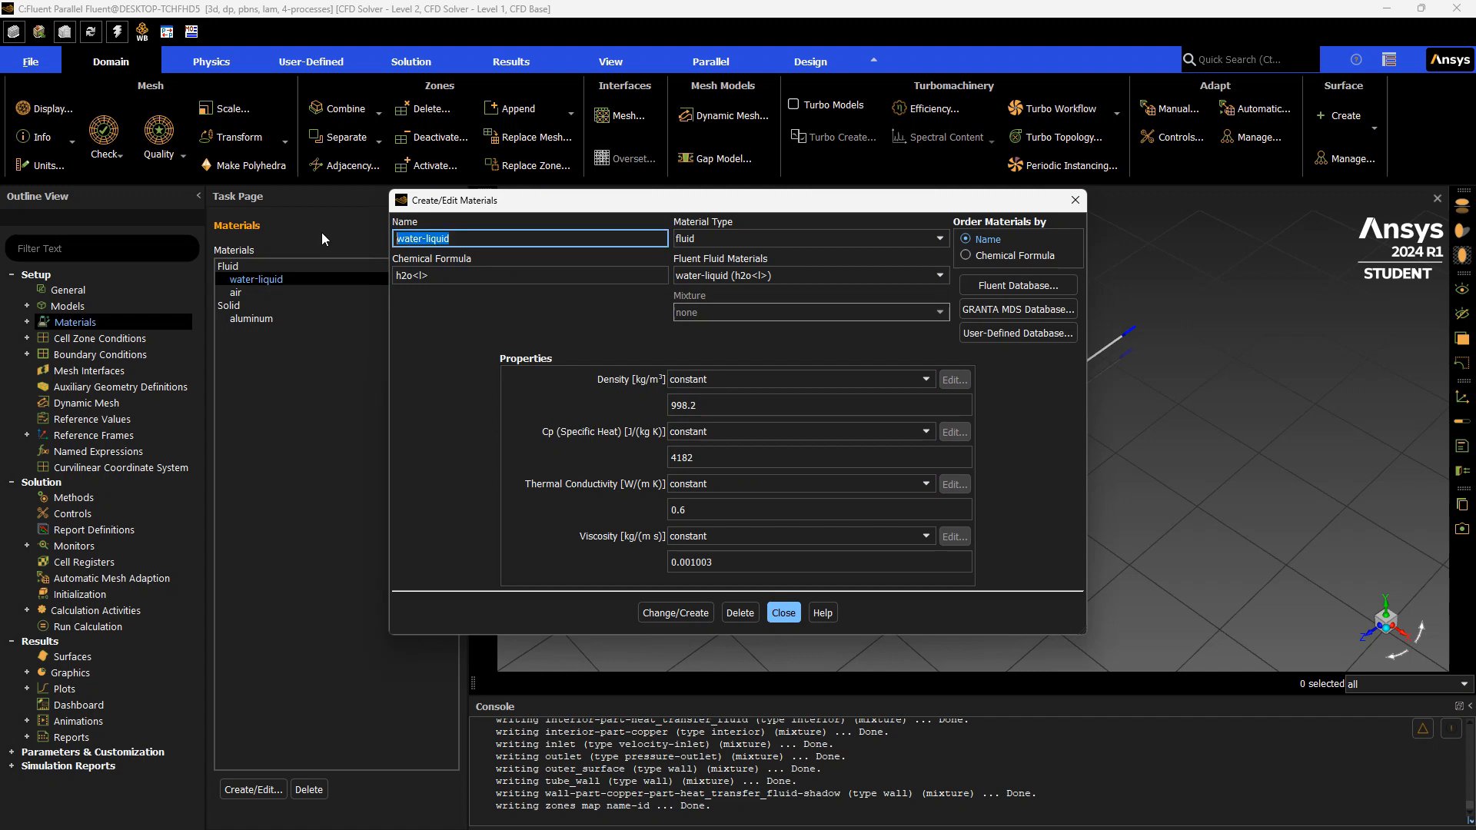
type("pg-30")
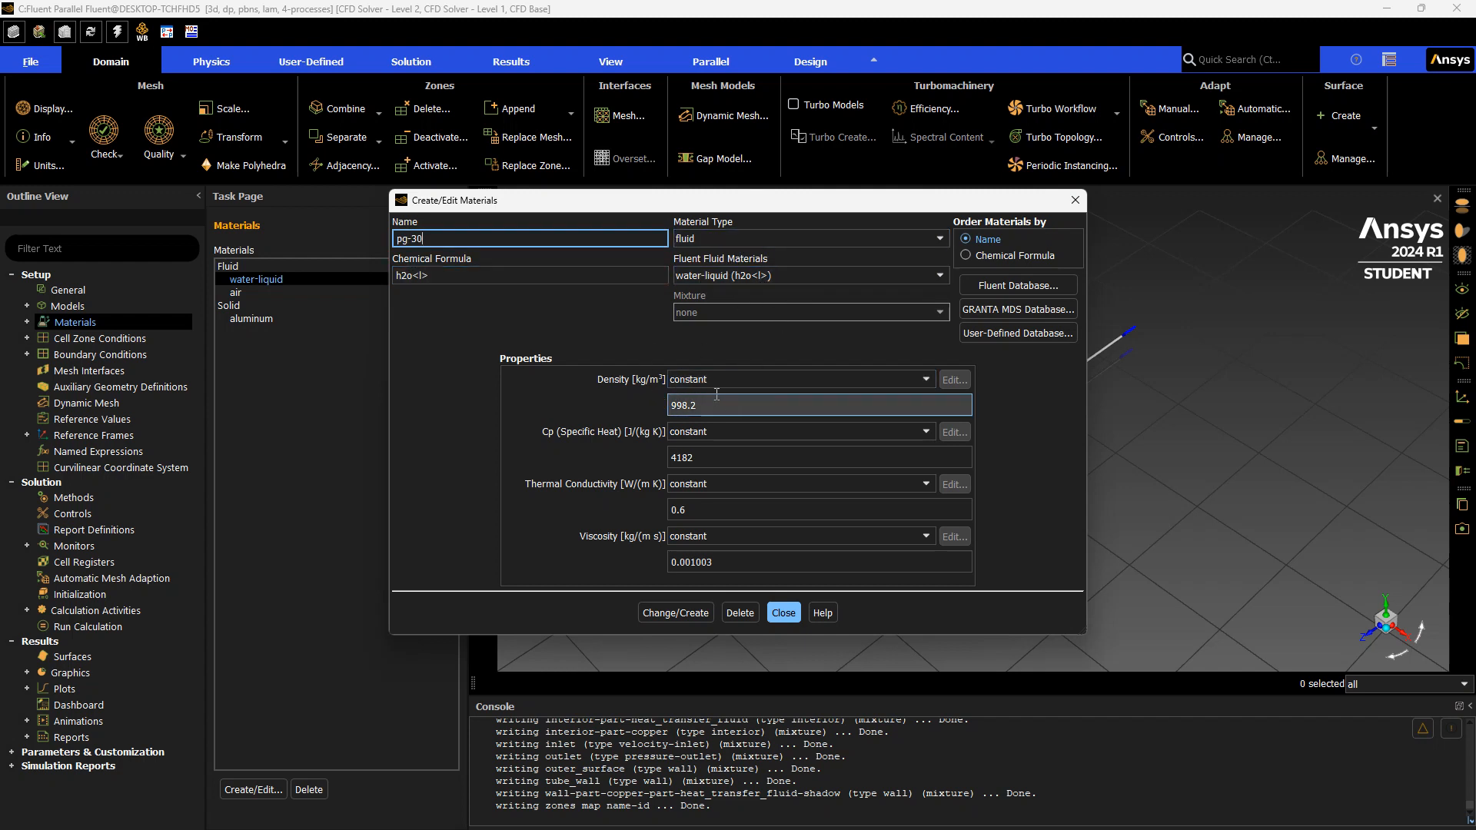
Set the material's density to 1029 kg/m³ and specific heat to 3848 J/(kg K)
double_click(681, 406)
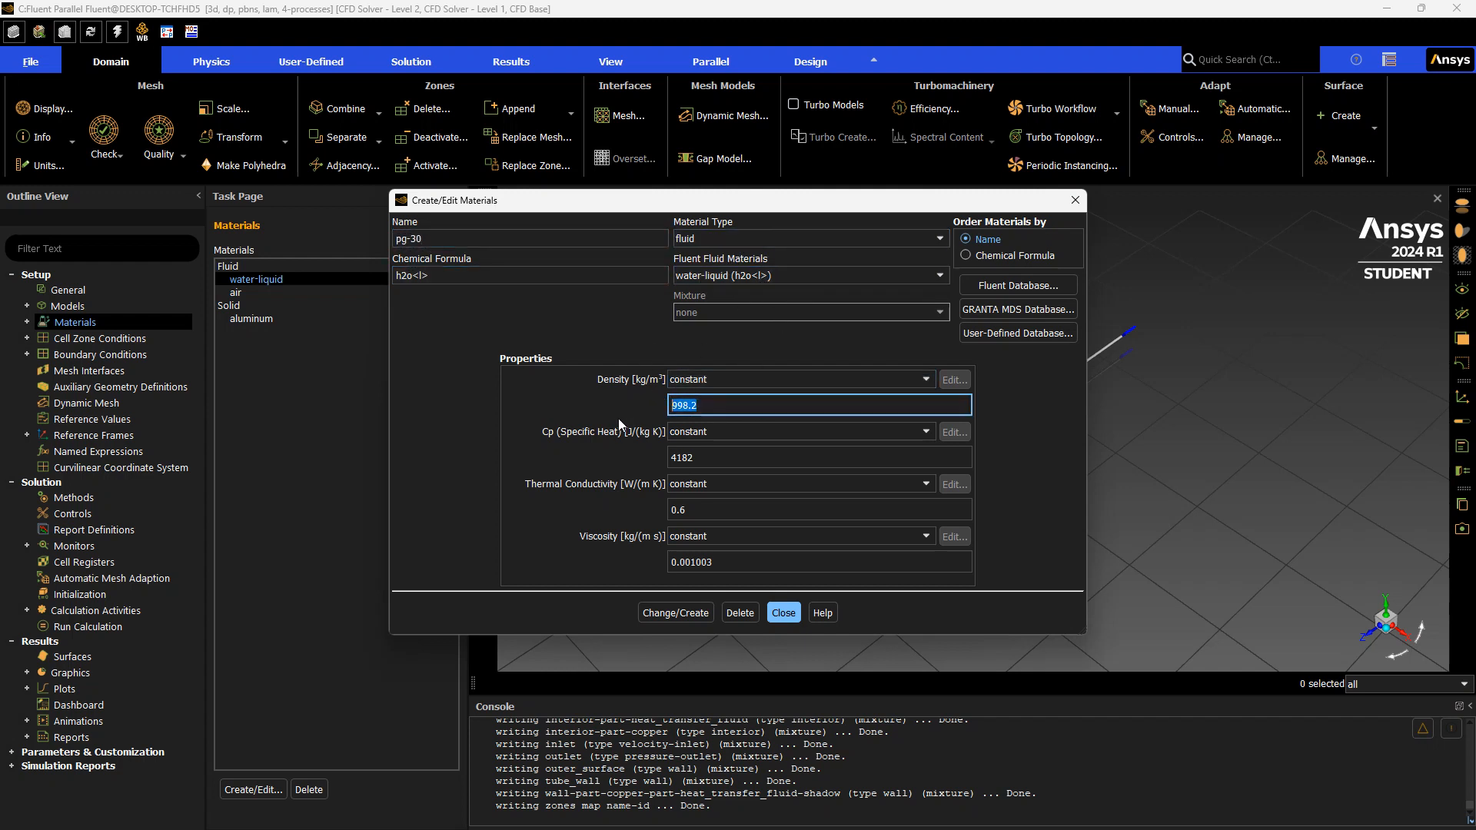
type("1029")
key("Tab")
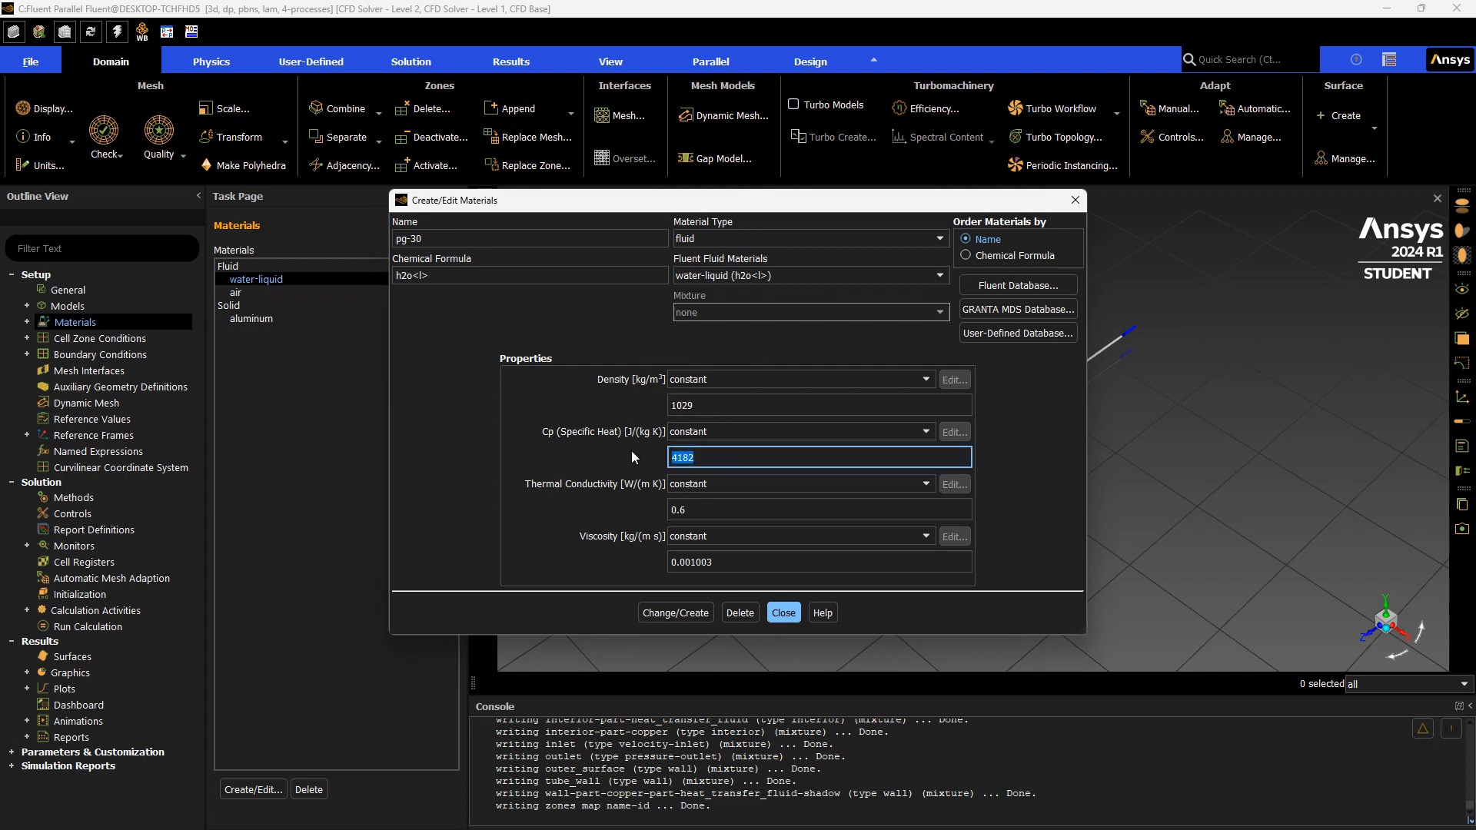
type("3848")
key("Tab")
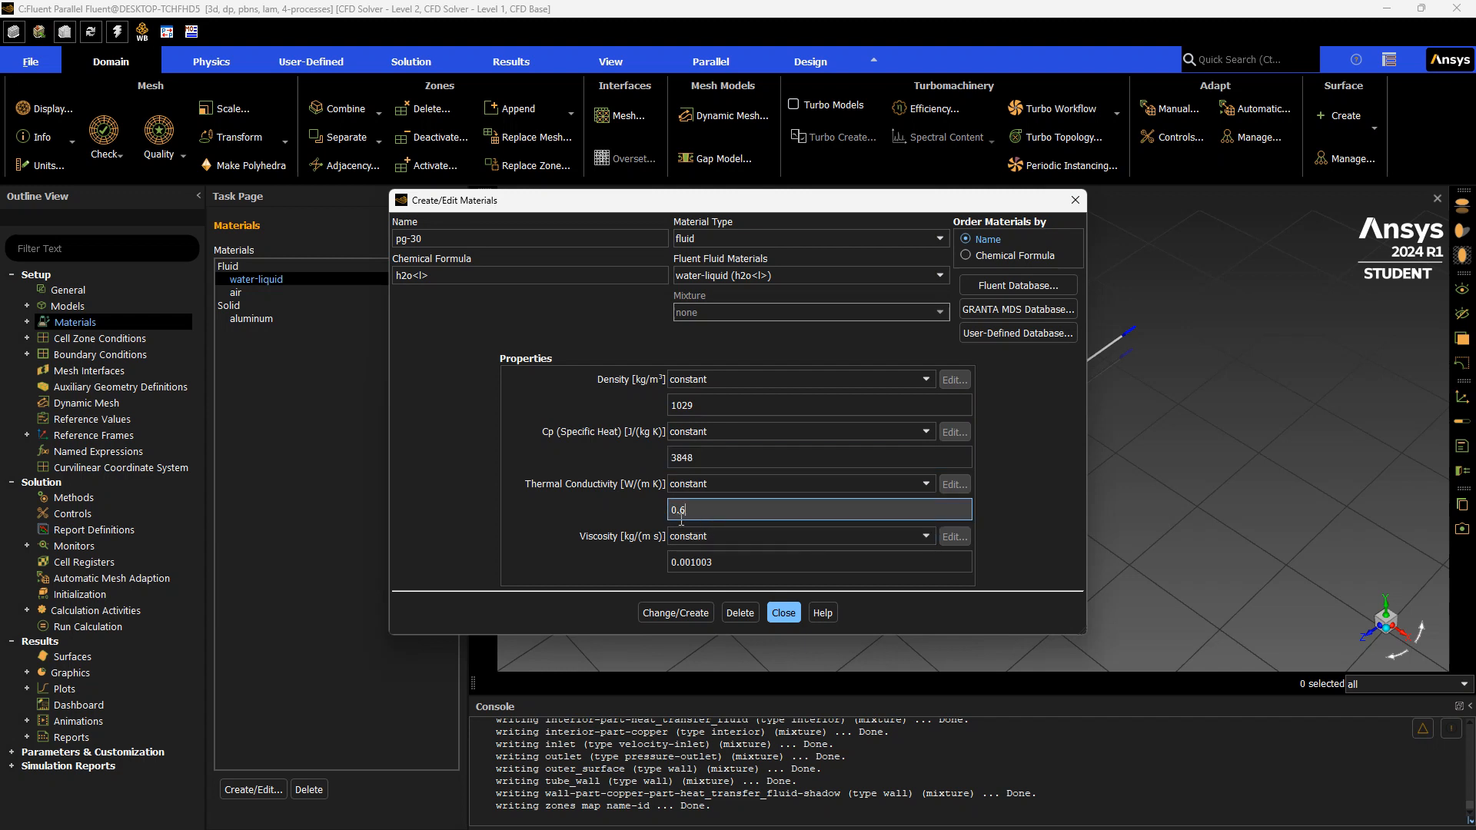
Set the thermal conductivity to 0.431 W/(m K) and viscosity to 0.00306 kg/(m s)
type("0.431")
key("Tab")
key("Tab")
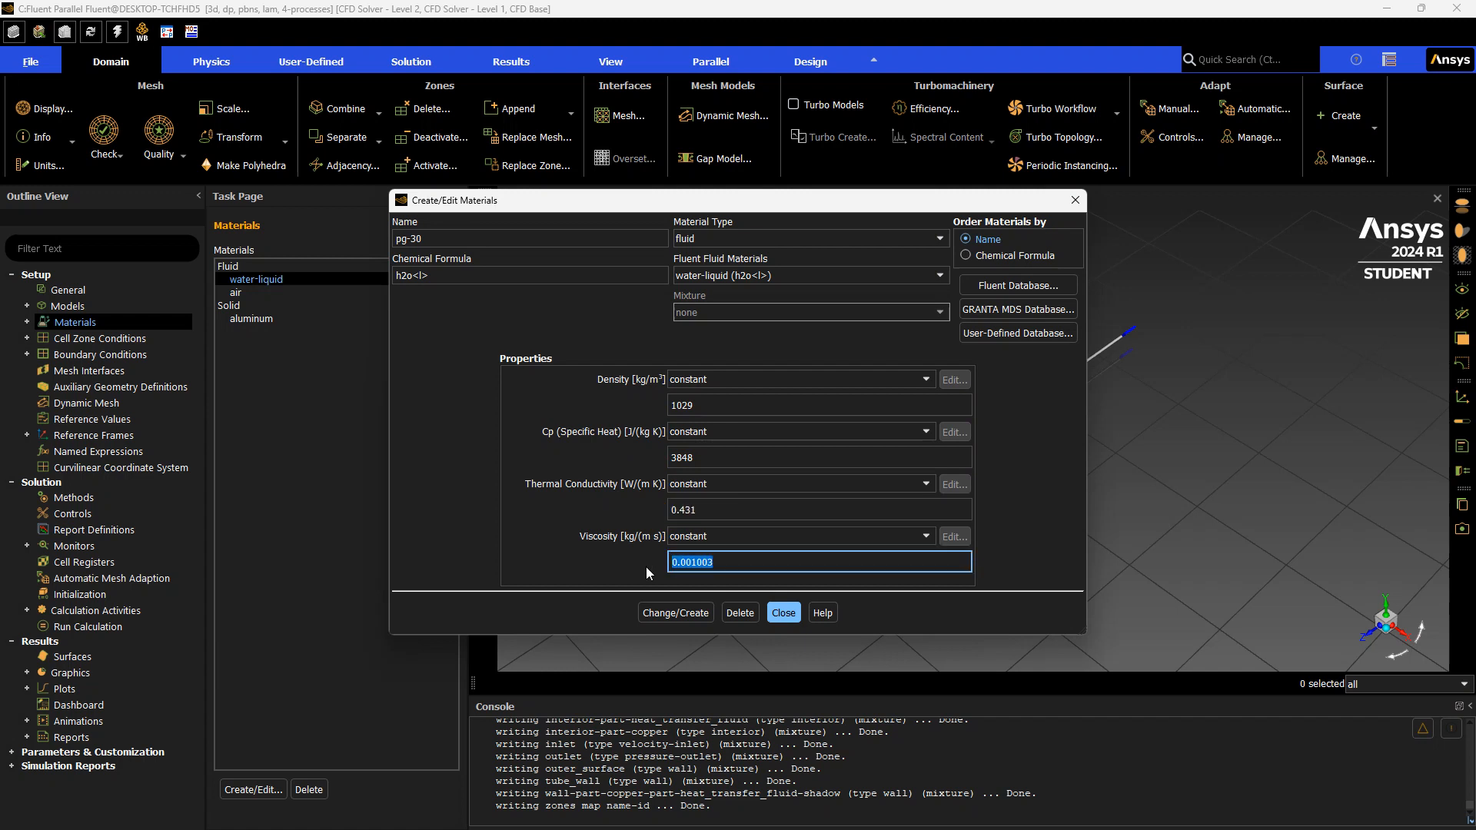
type("0.00306")
Try to create pg-30 as a new material without overwriting water-liquid
left_click(693, 610)
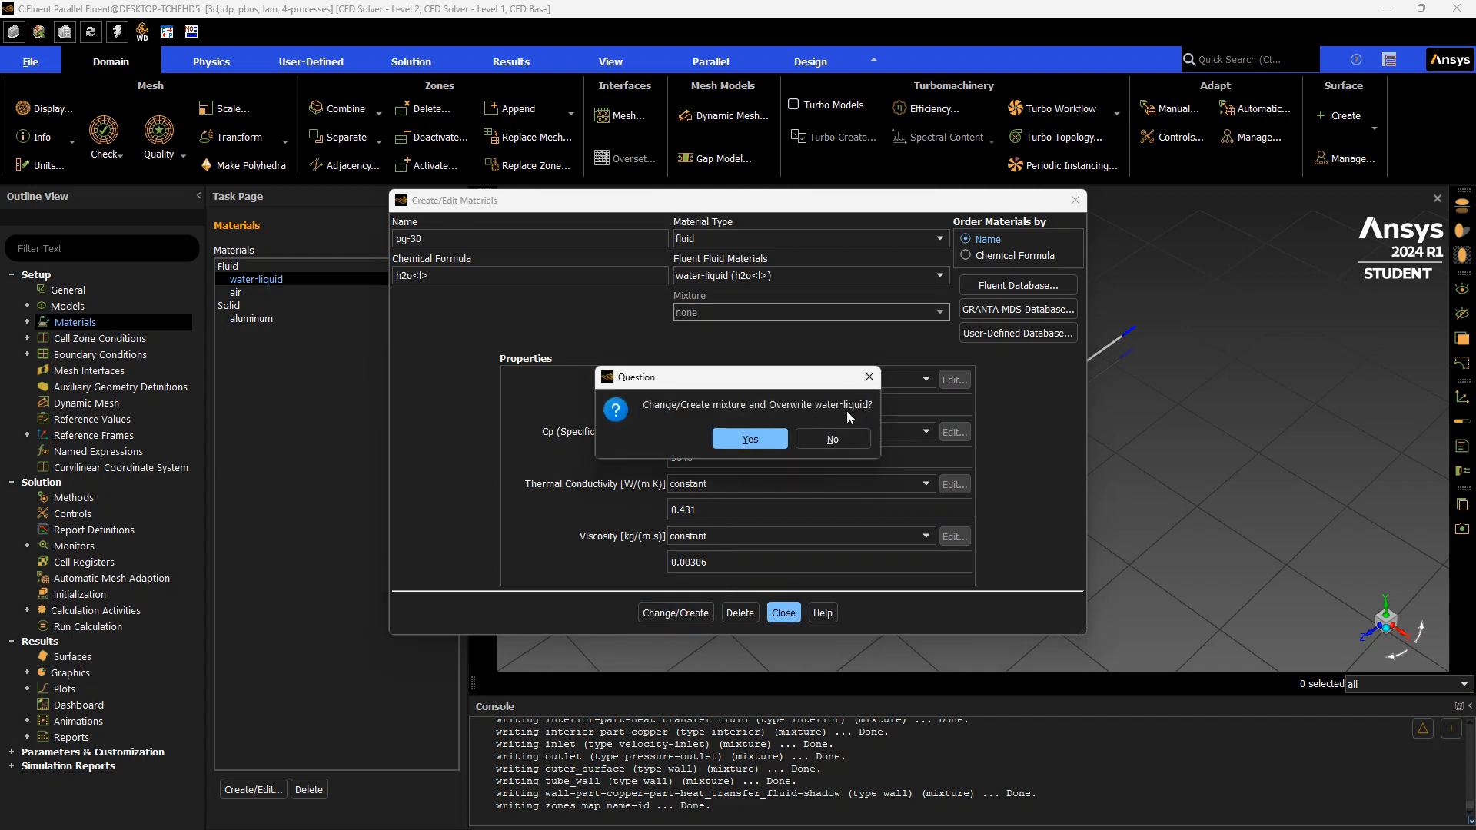
left_click(850, 441)
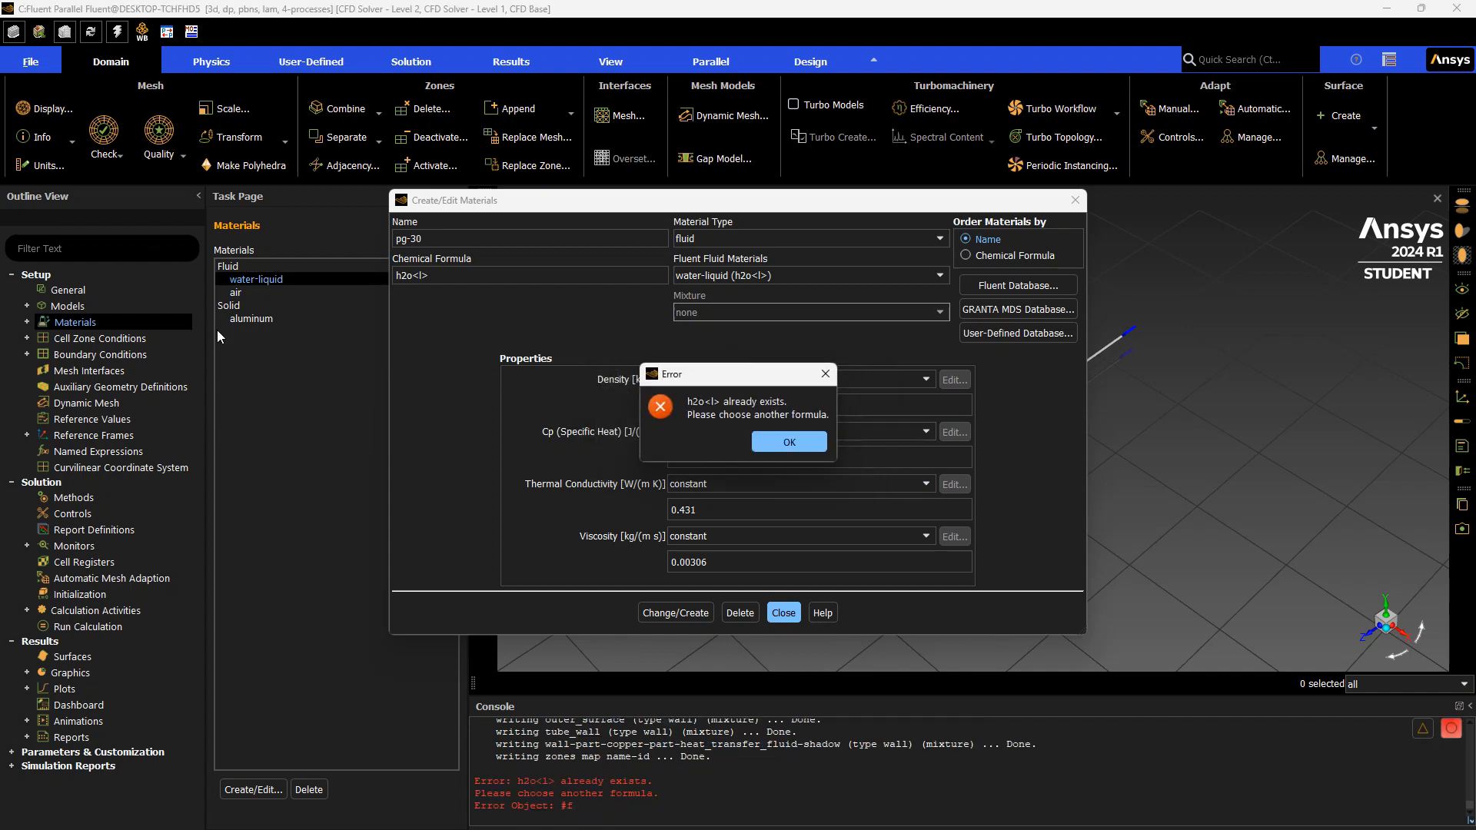
left_click(773, 441)
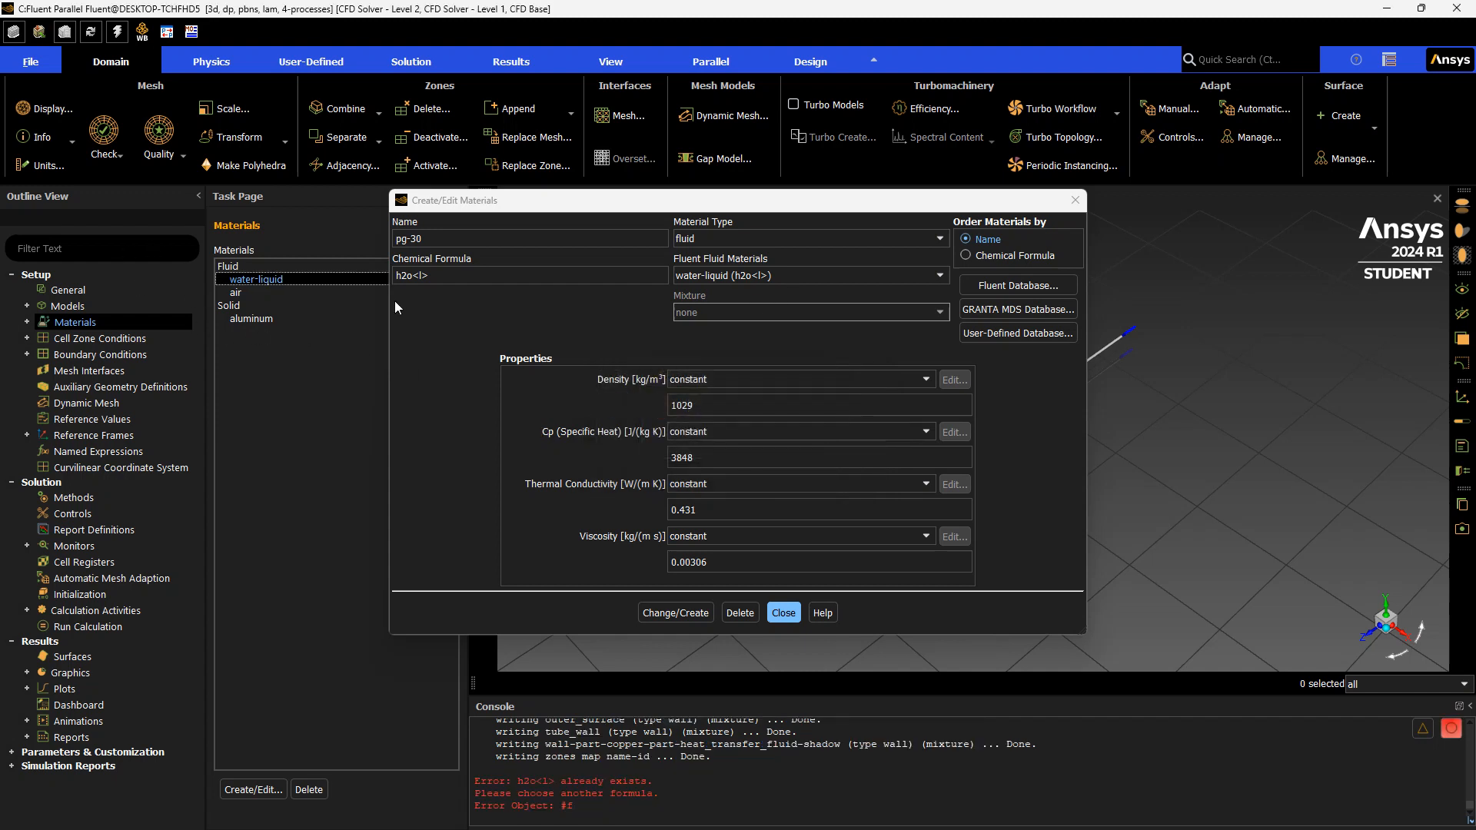
Clear the chemical formula, create pg-30 as a separate material without overwriting water-liquid, and close the editor
key("BackSpace")
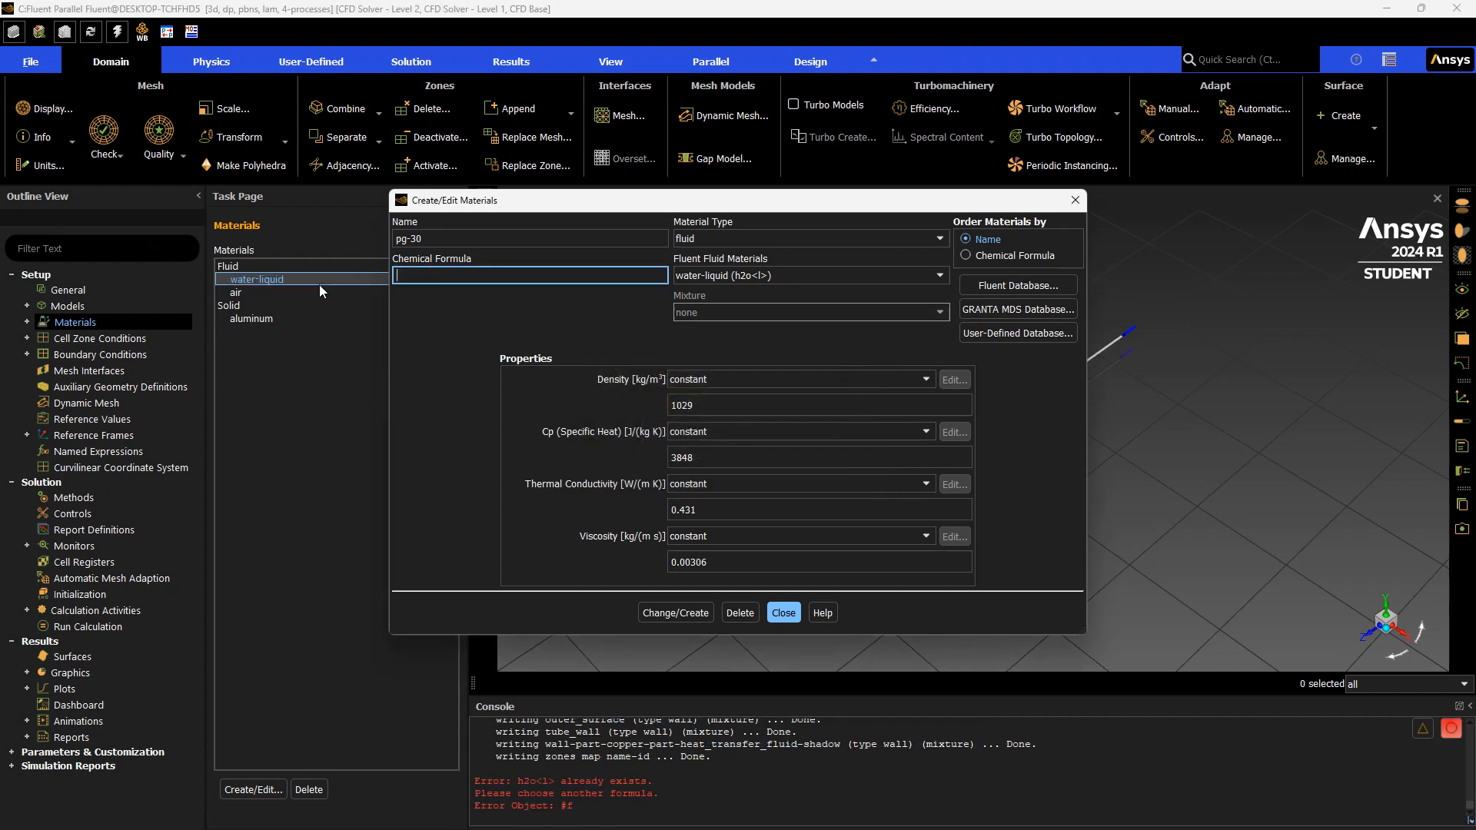
left_click(682, 612)
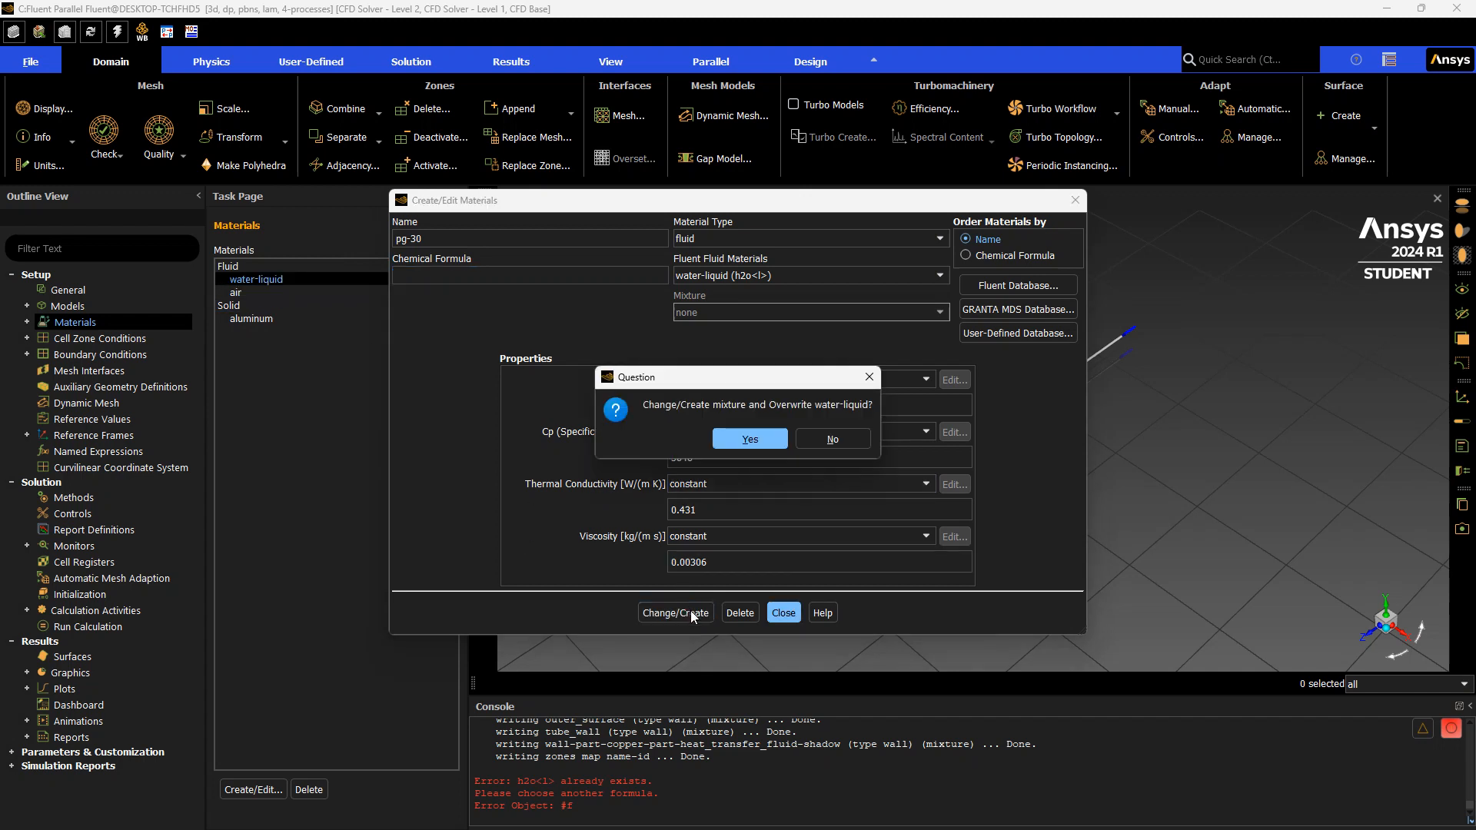
left_click(832, 439)
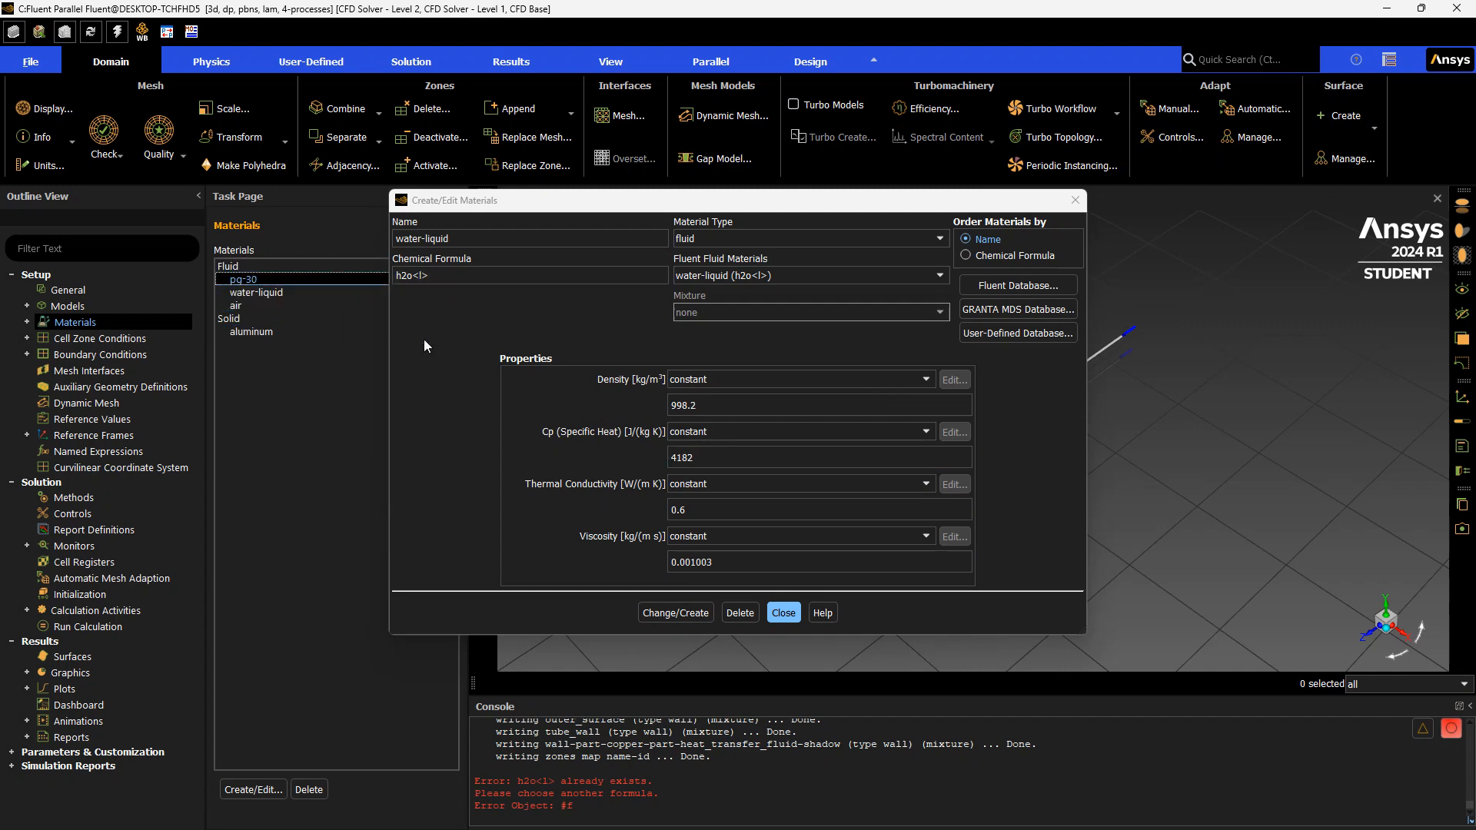
left_click(783, 620)
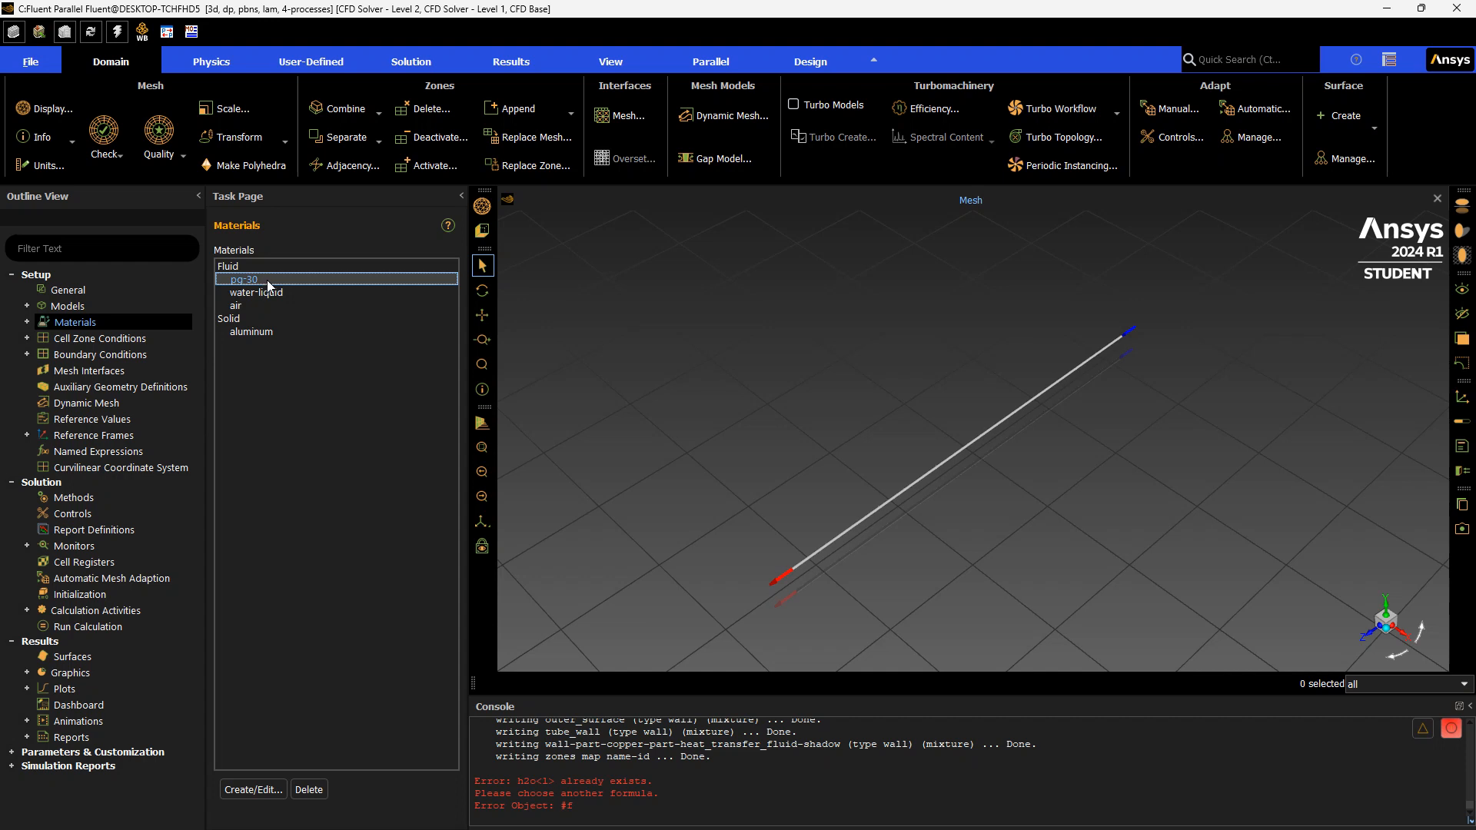
Open the pg-30 material for editing and change its name to pg-50
double_click(261, 279)
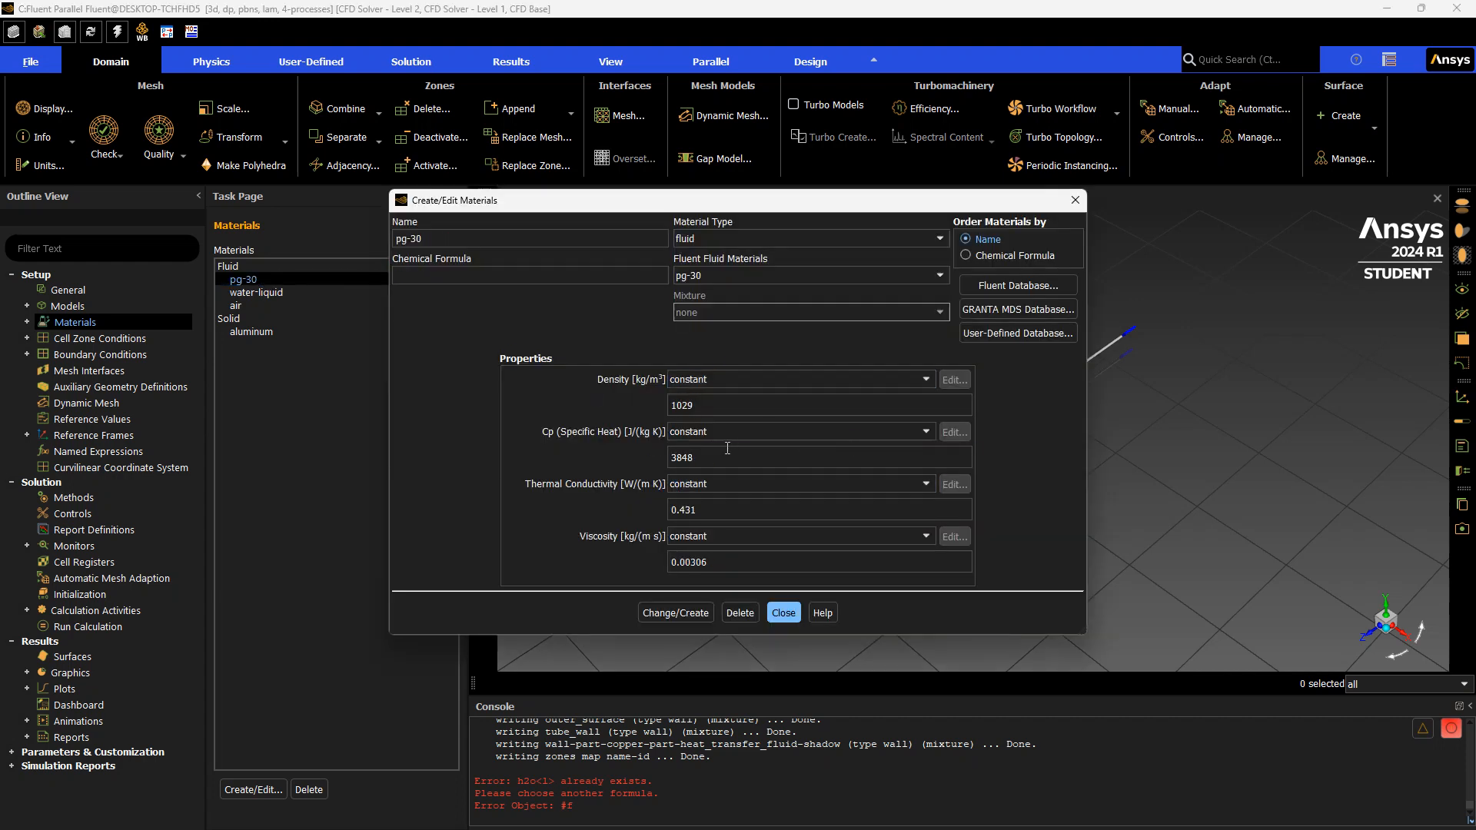
left_click(424, 241)
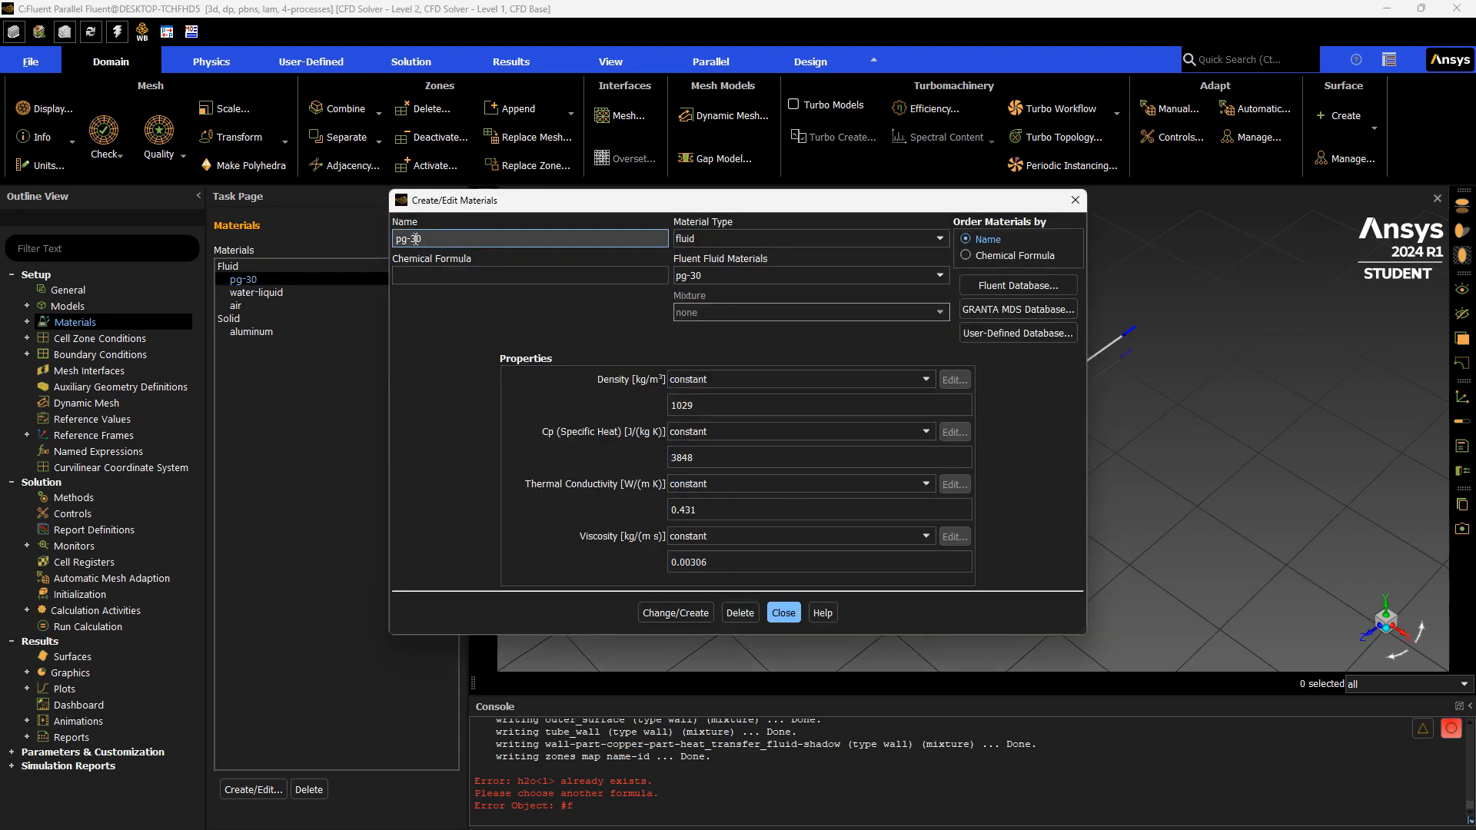
left_click(493, 276)
key("BackSpace")
type("5")
Set the density to 1044 kg/m³ and the specific heat to 3532 J/(kg K)
left_click_drag(692, 397, 632, 420)
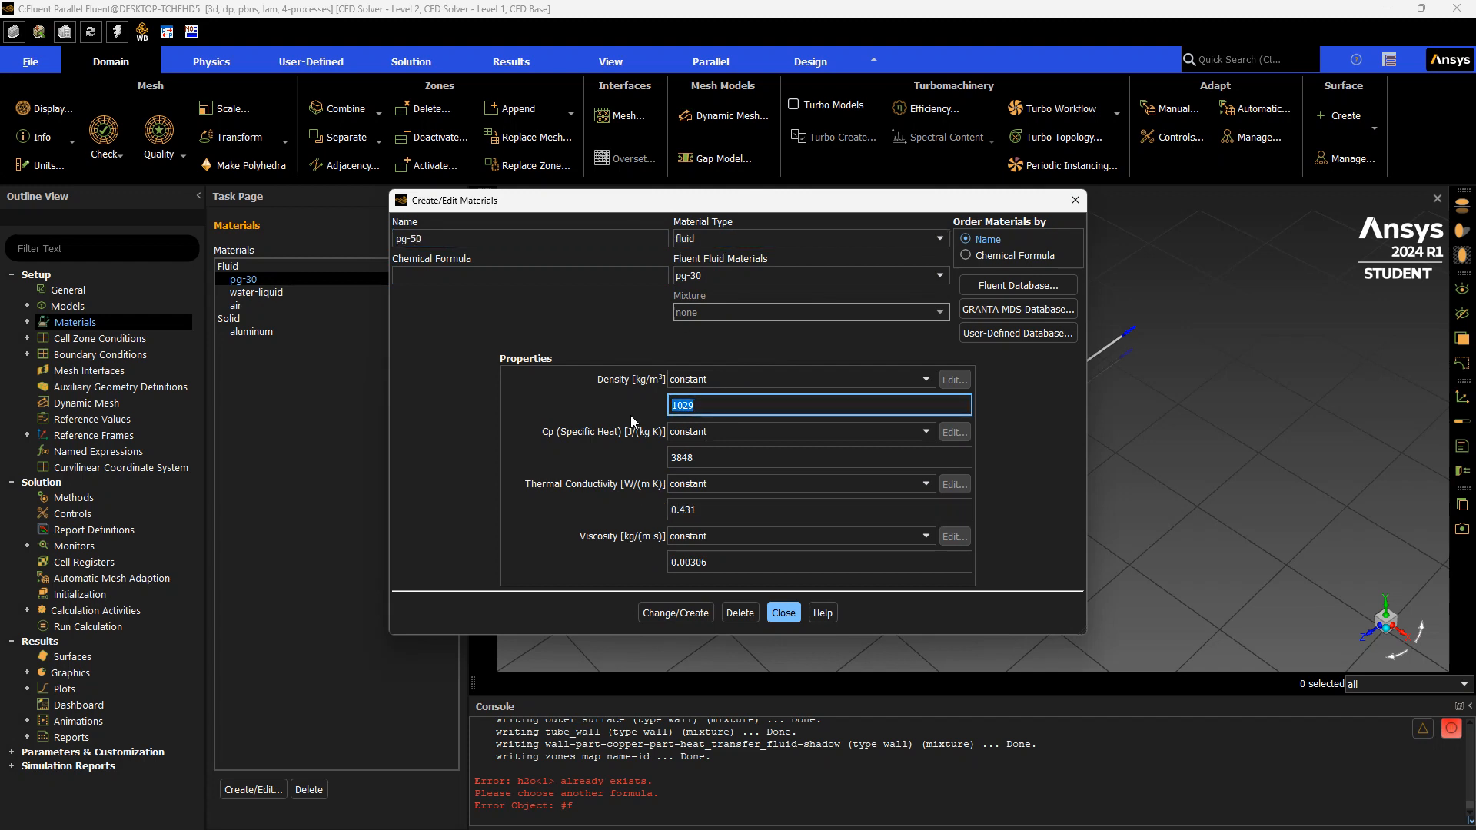
type("1044")
left_click_drag(731, 465, 566, 464)
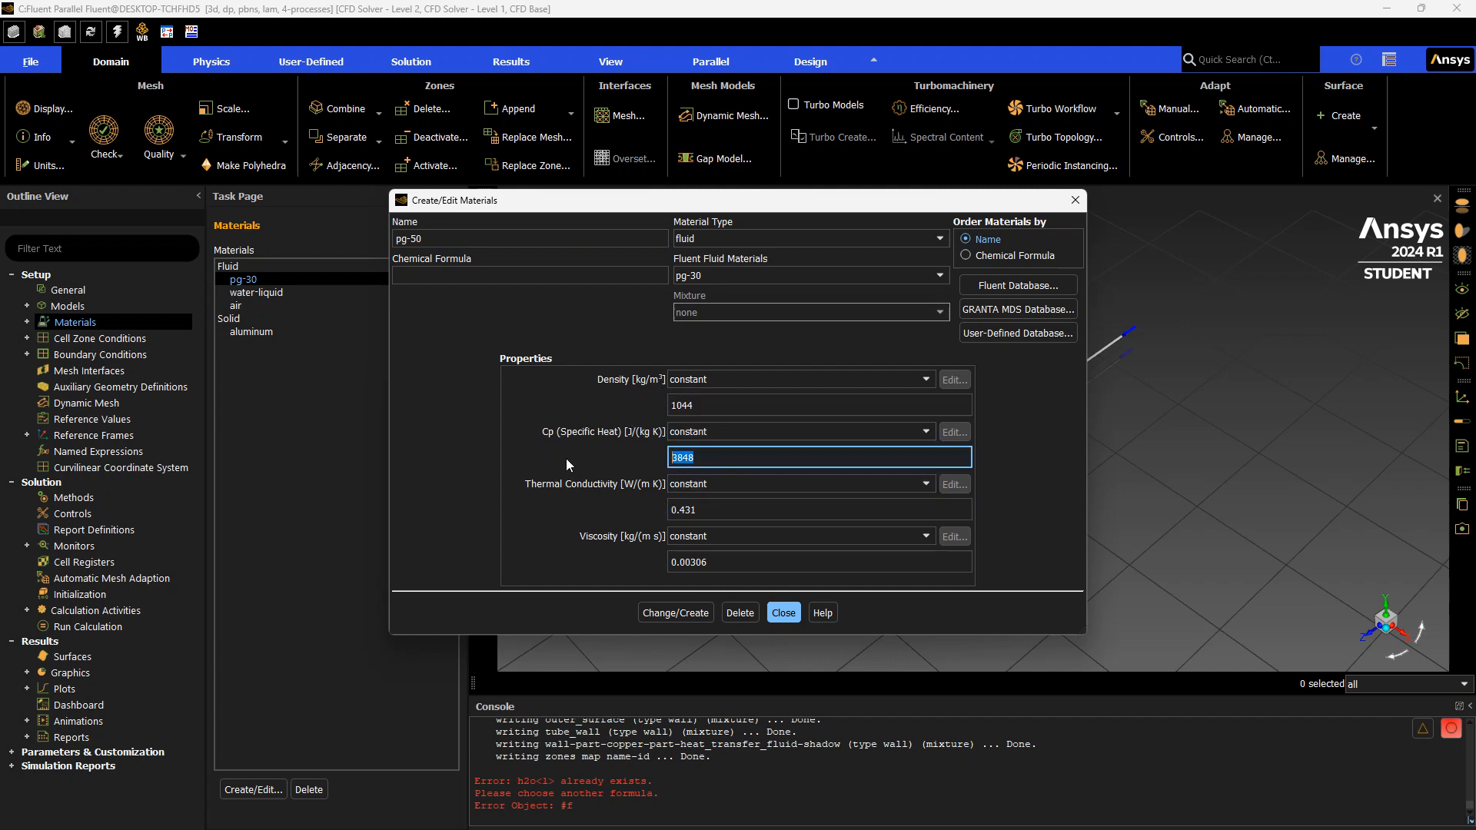
type("3532")
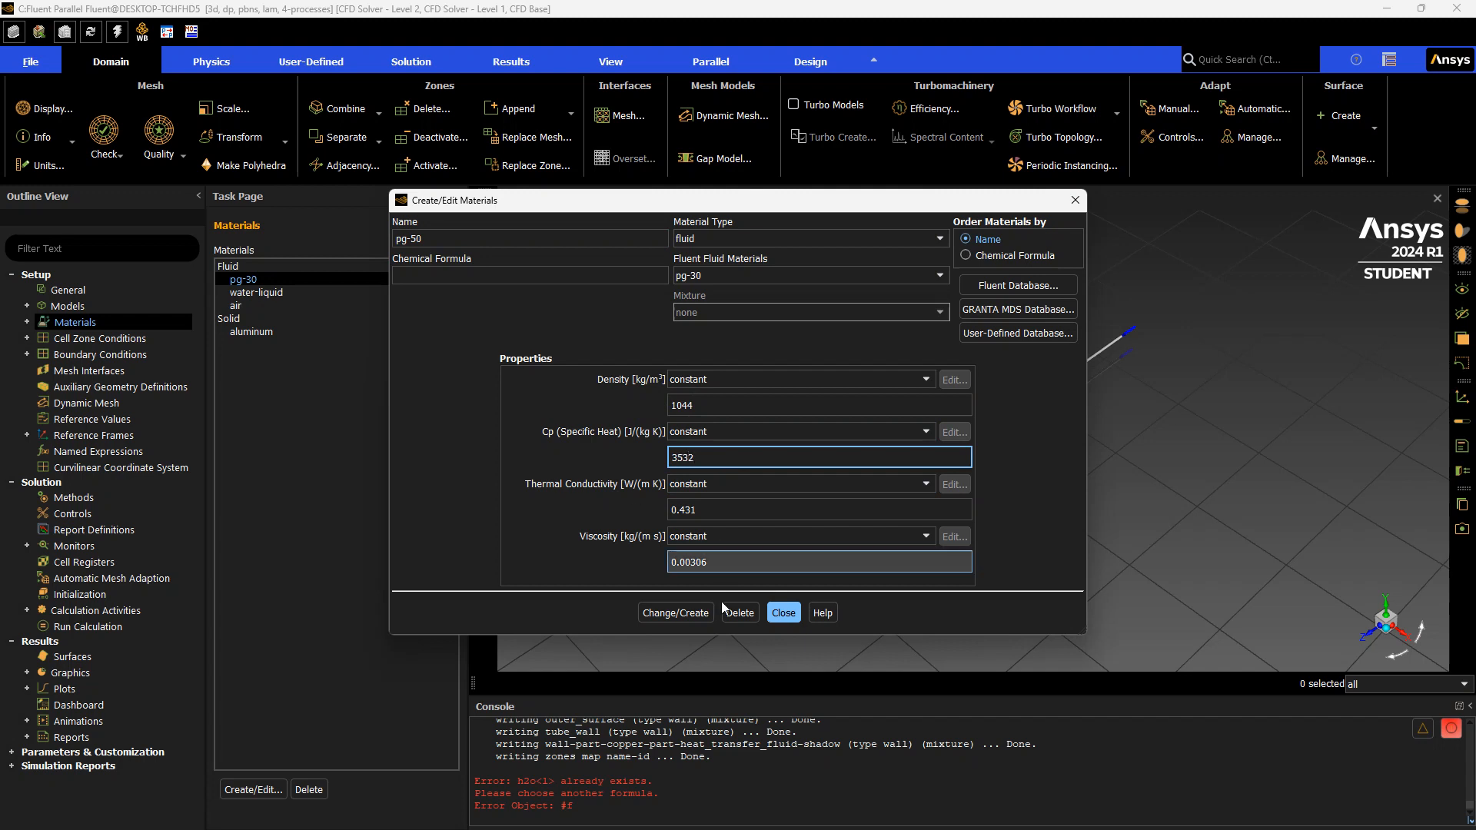
Set the thermal conductivity to 0.341 W/(m K) and the viscosity to 0.00662 kg/(m s)
left_click_drag(734, 509, 649, 506)
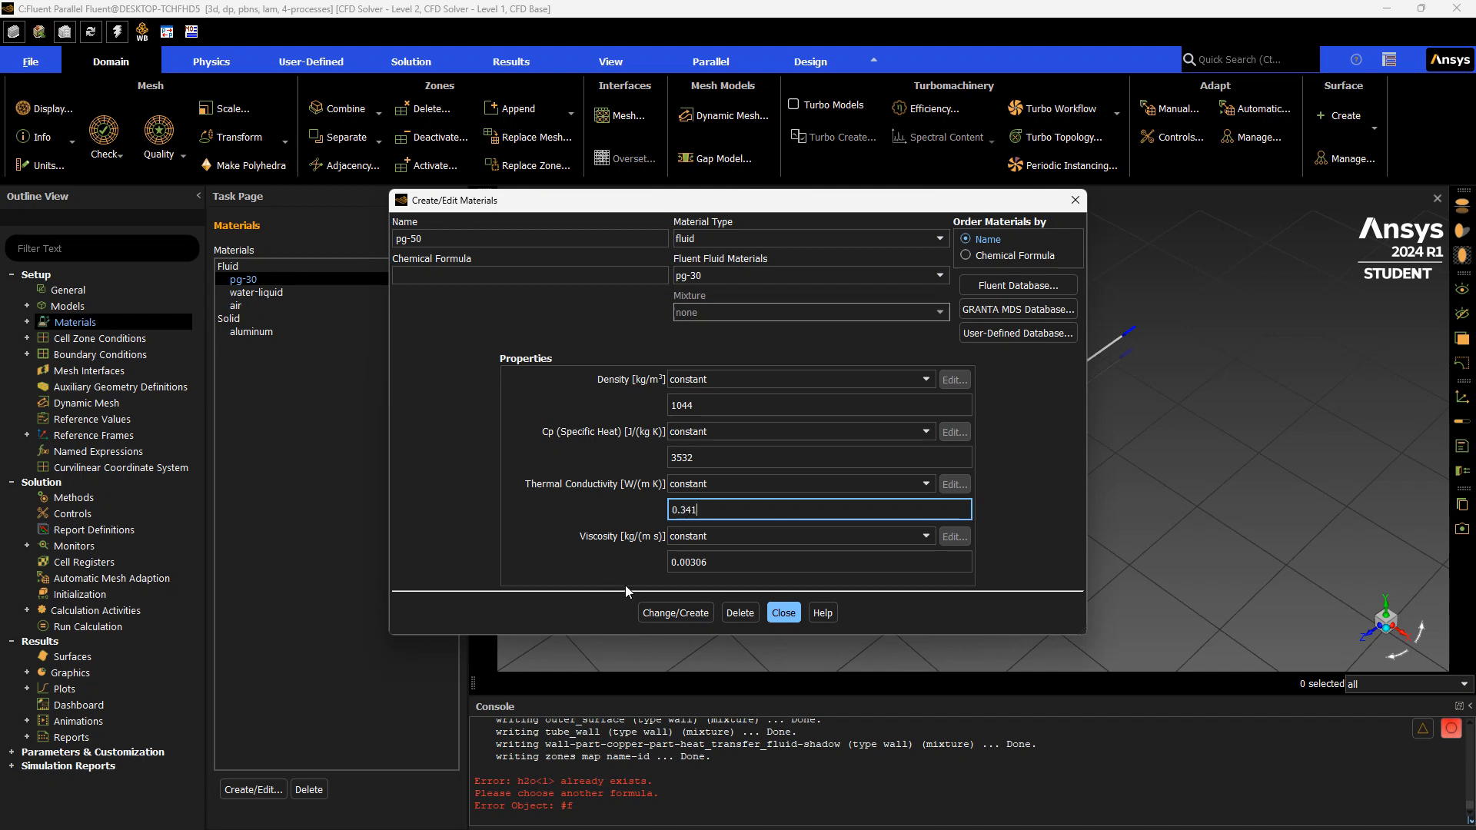
type("0.341")
left_click_drag(732, 562, 608, 557)
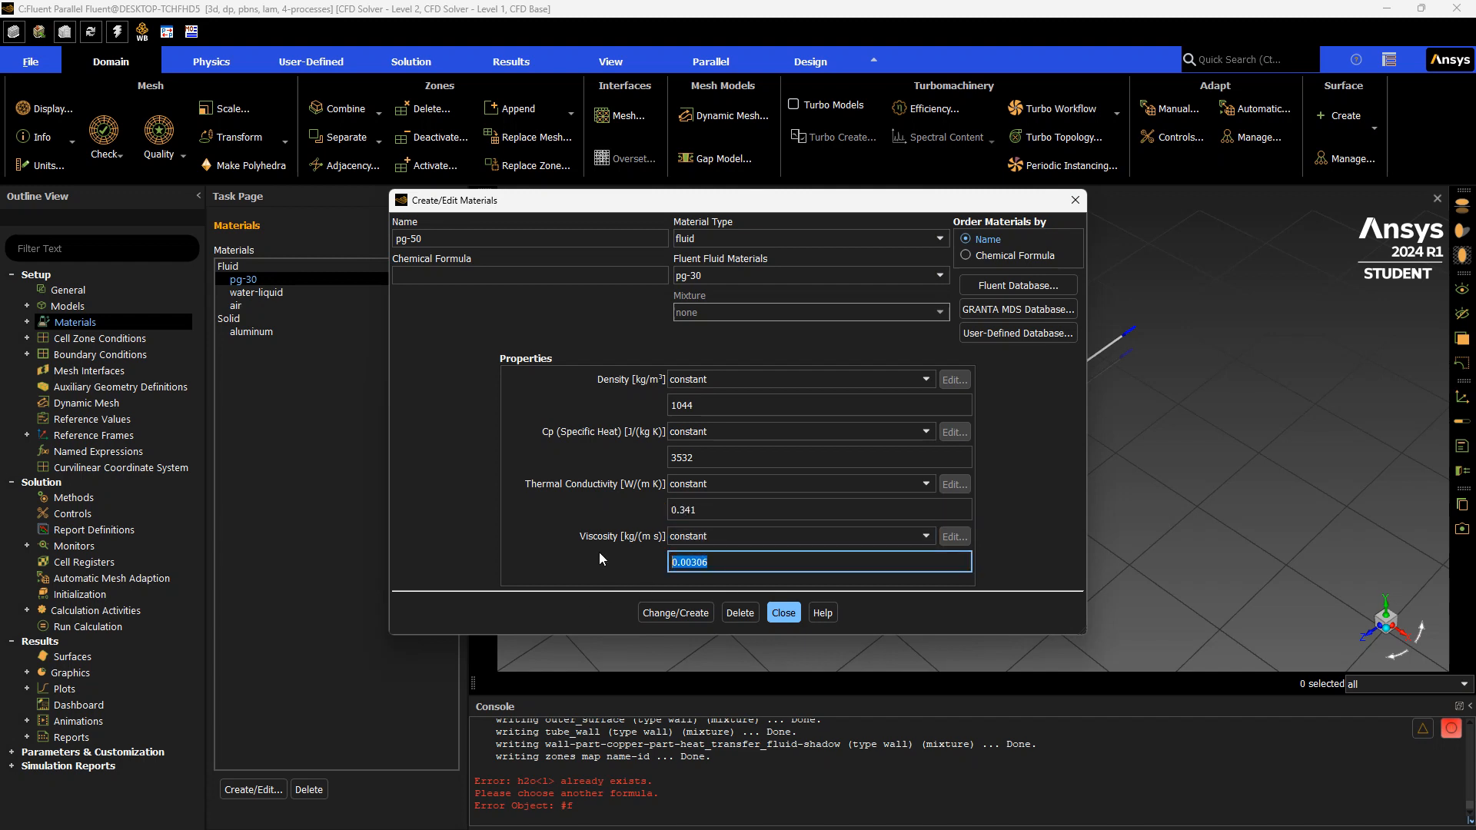
type("0.00662")
Create pg-50 as a separate material without overwriting pg-30, and close the materials editor
left_click(674, 611)
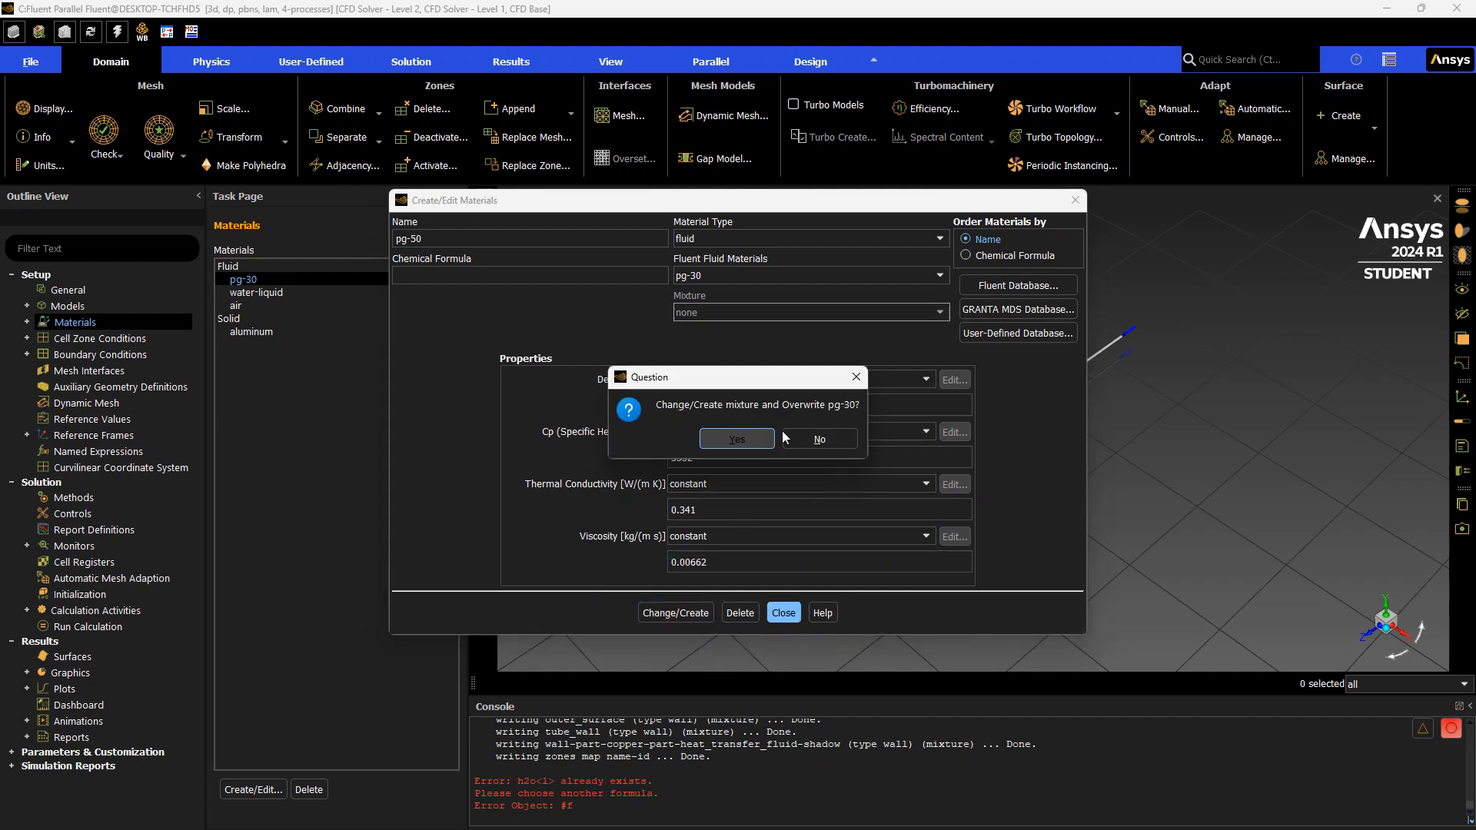
left_click(824, 439)
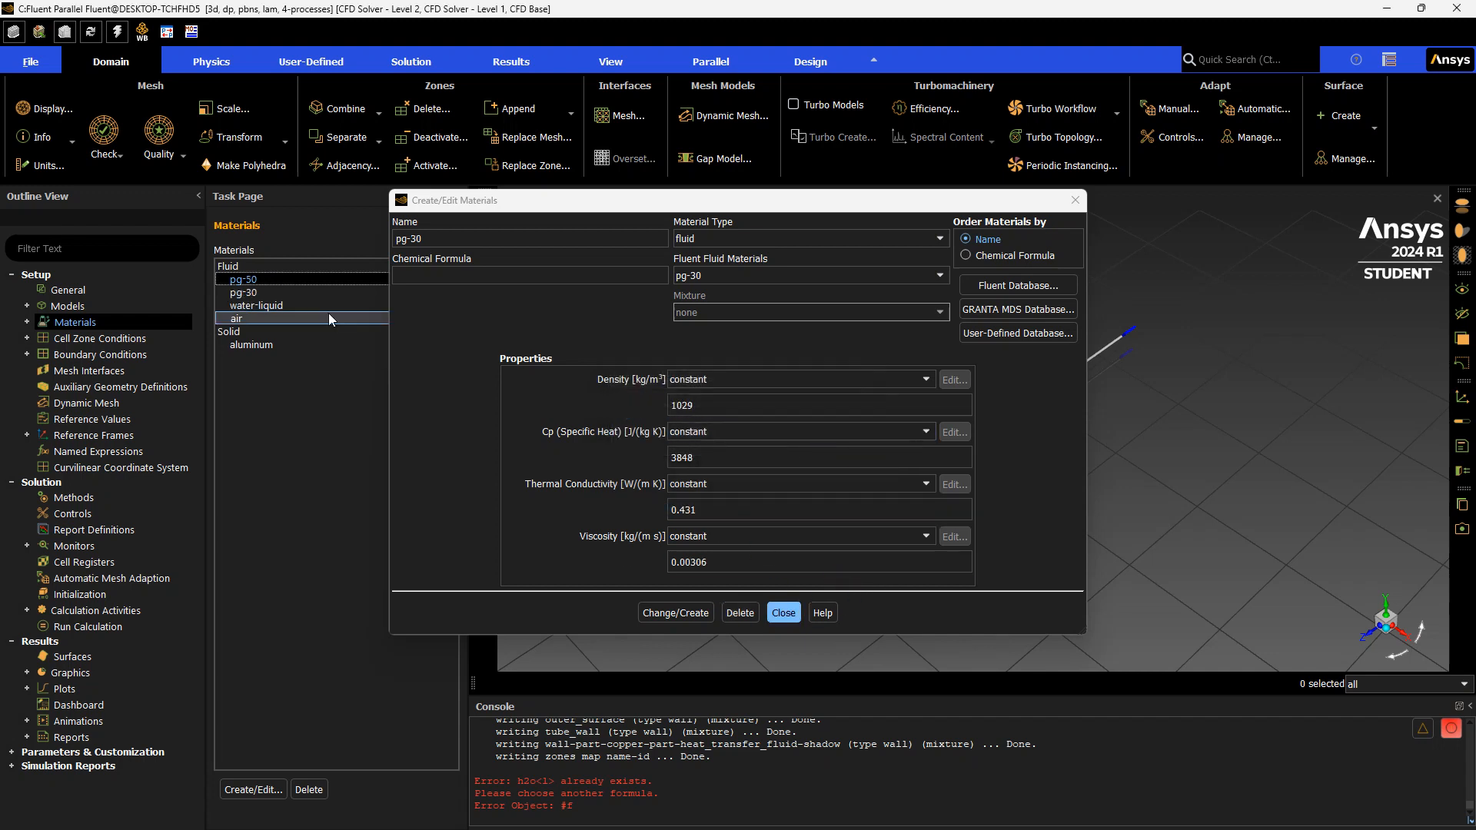
left_click(311, 294)
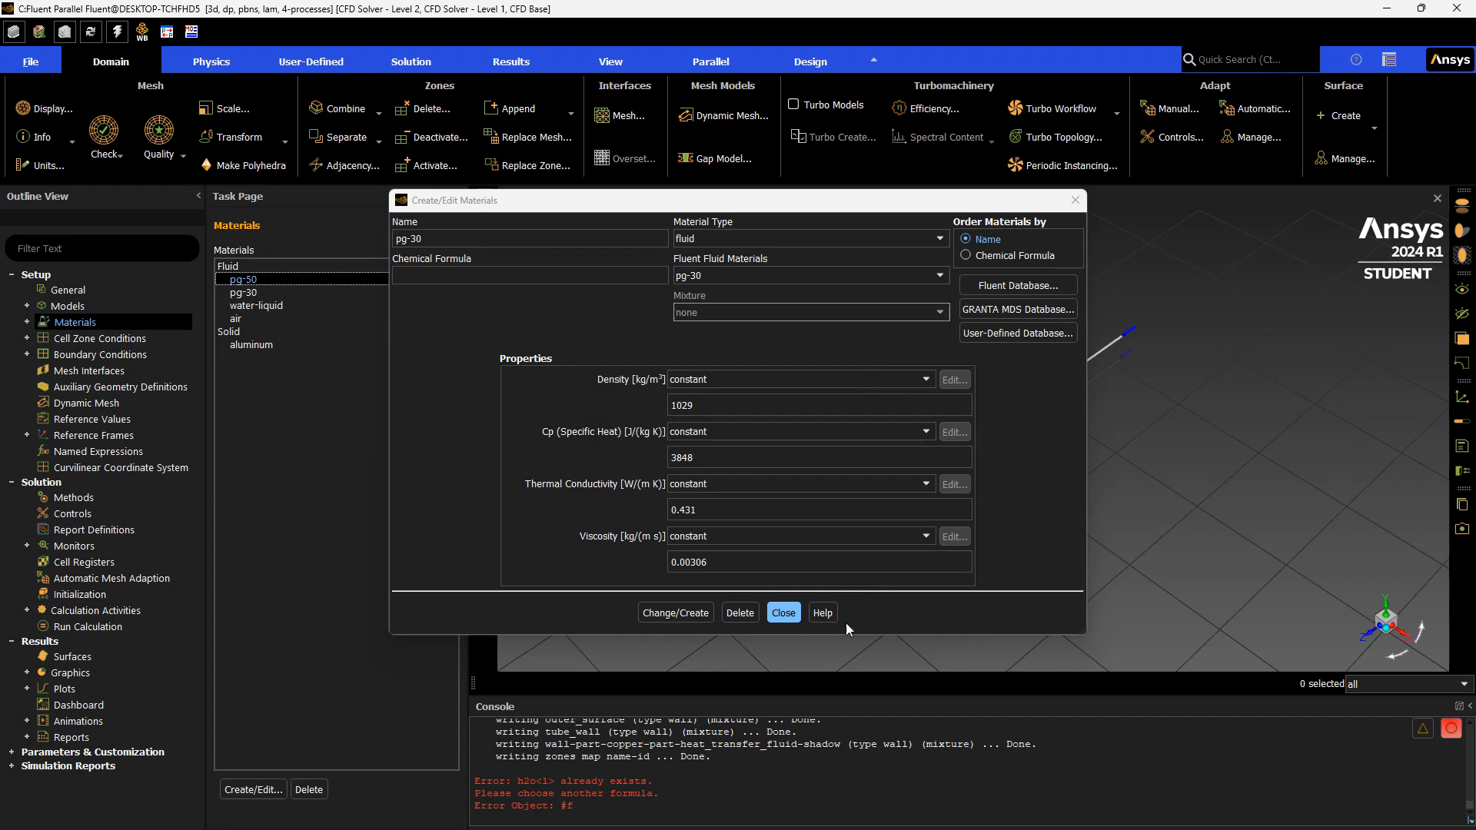
left_click(786, 612)
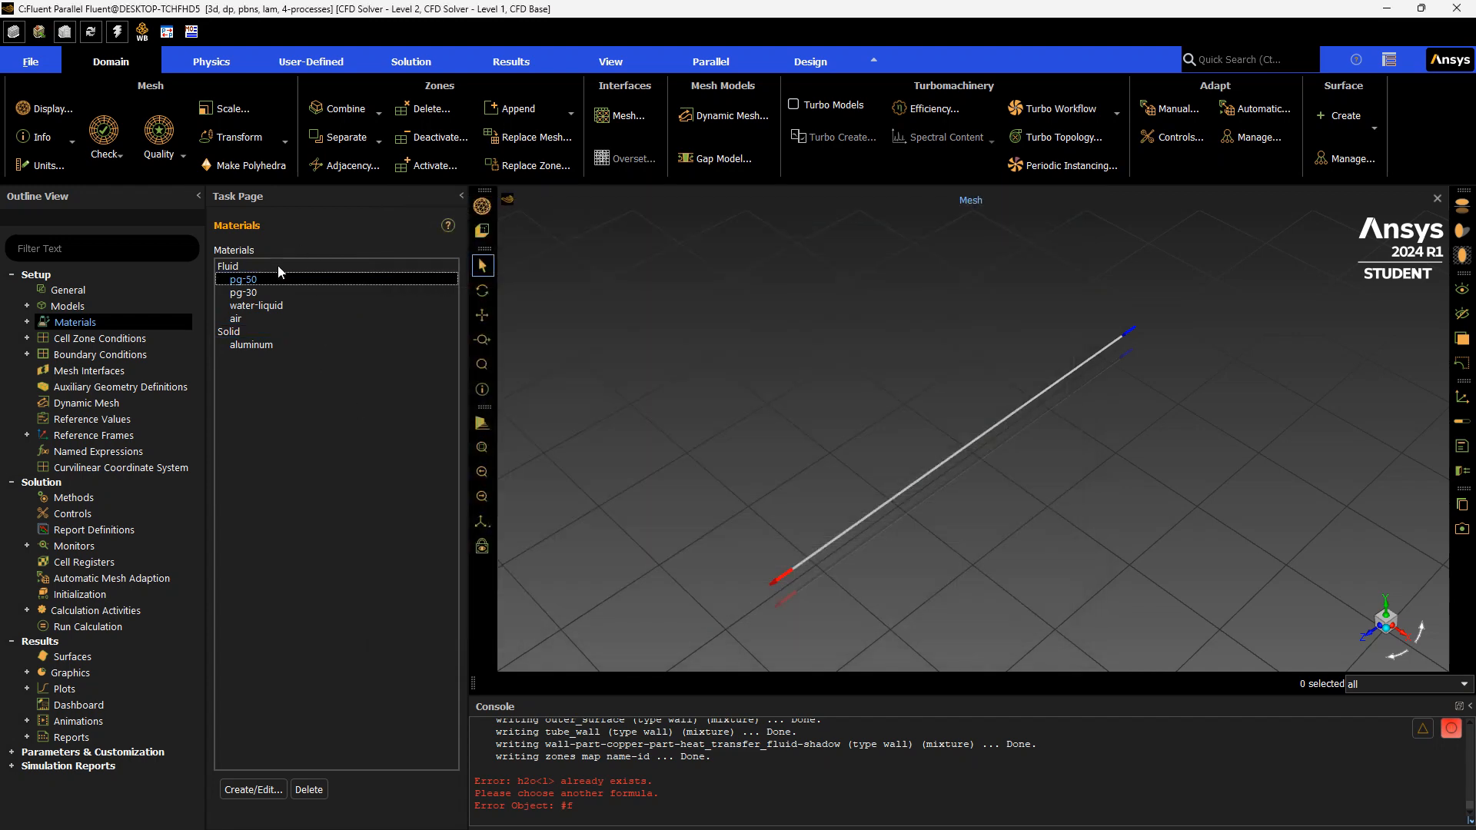
Copy copper from the Fluent database's solid materials into the case's materials
left_click(294, 332)
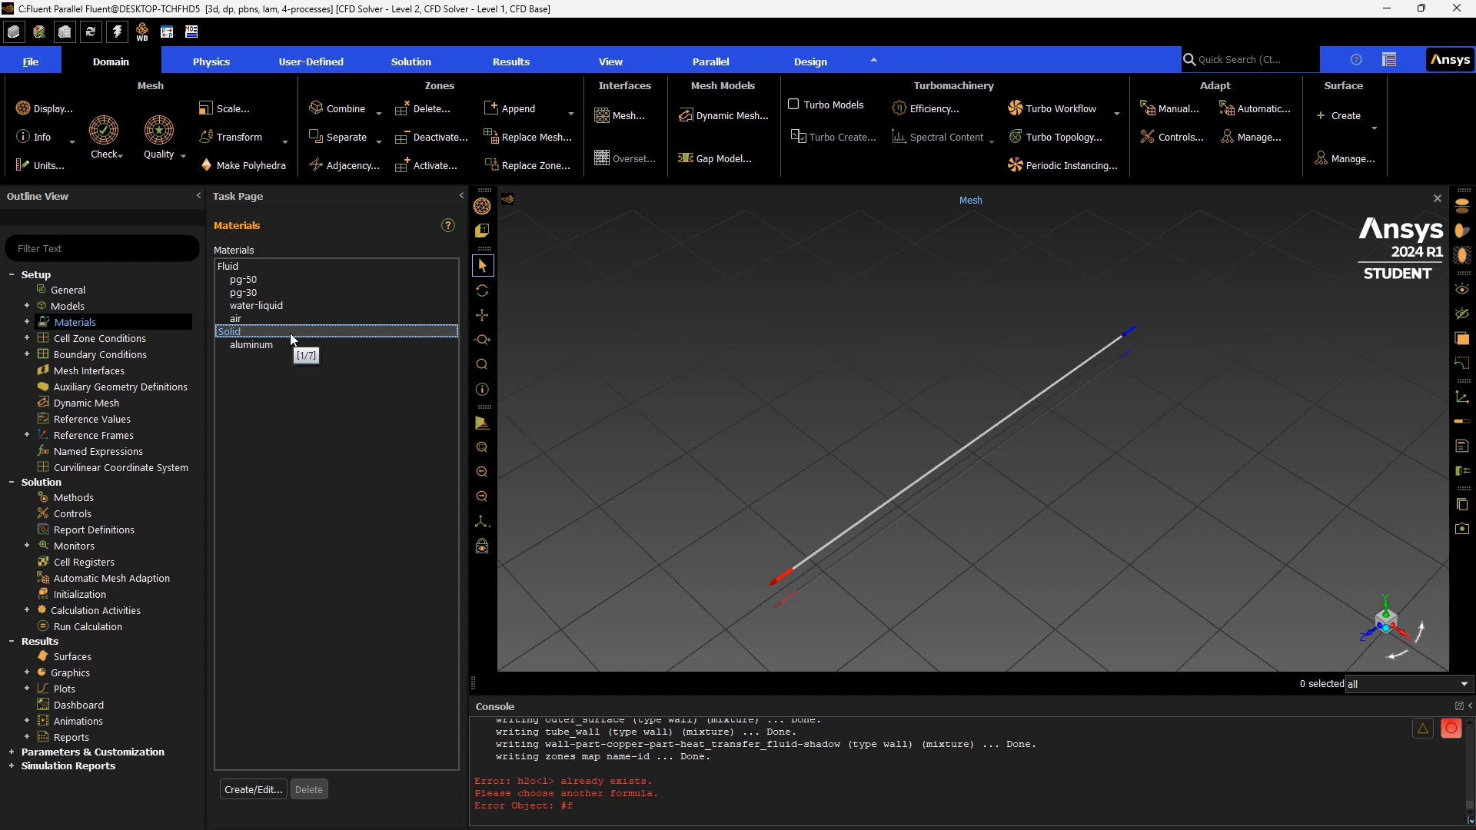
double_click(292, 334)
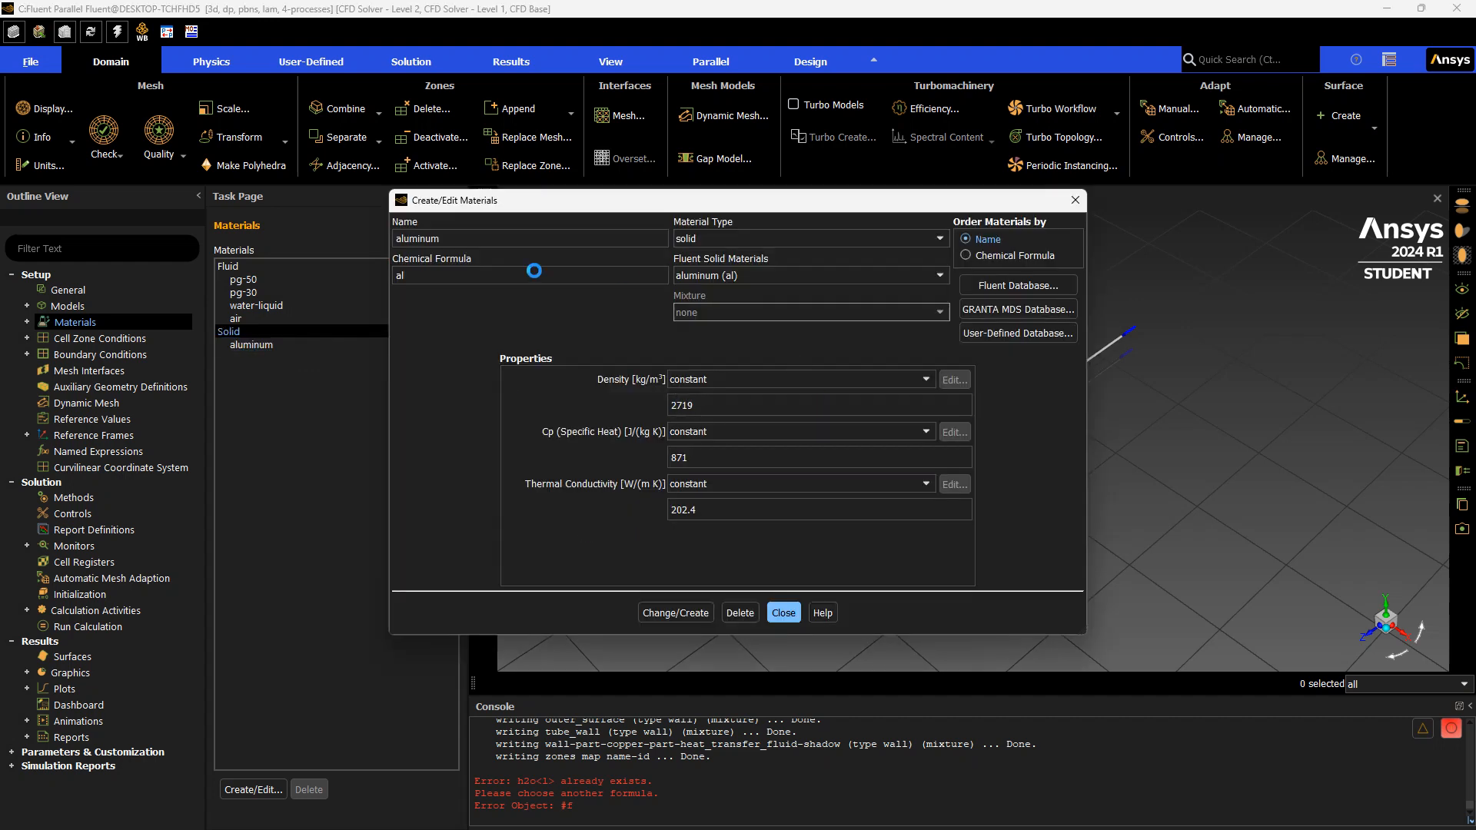
left_click(1031, 284)
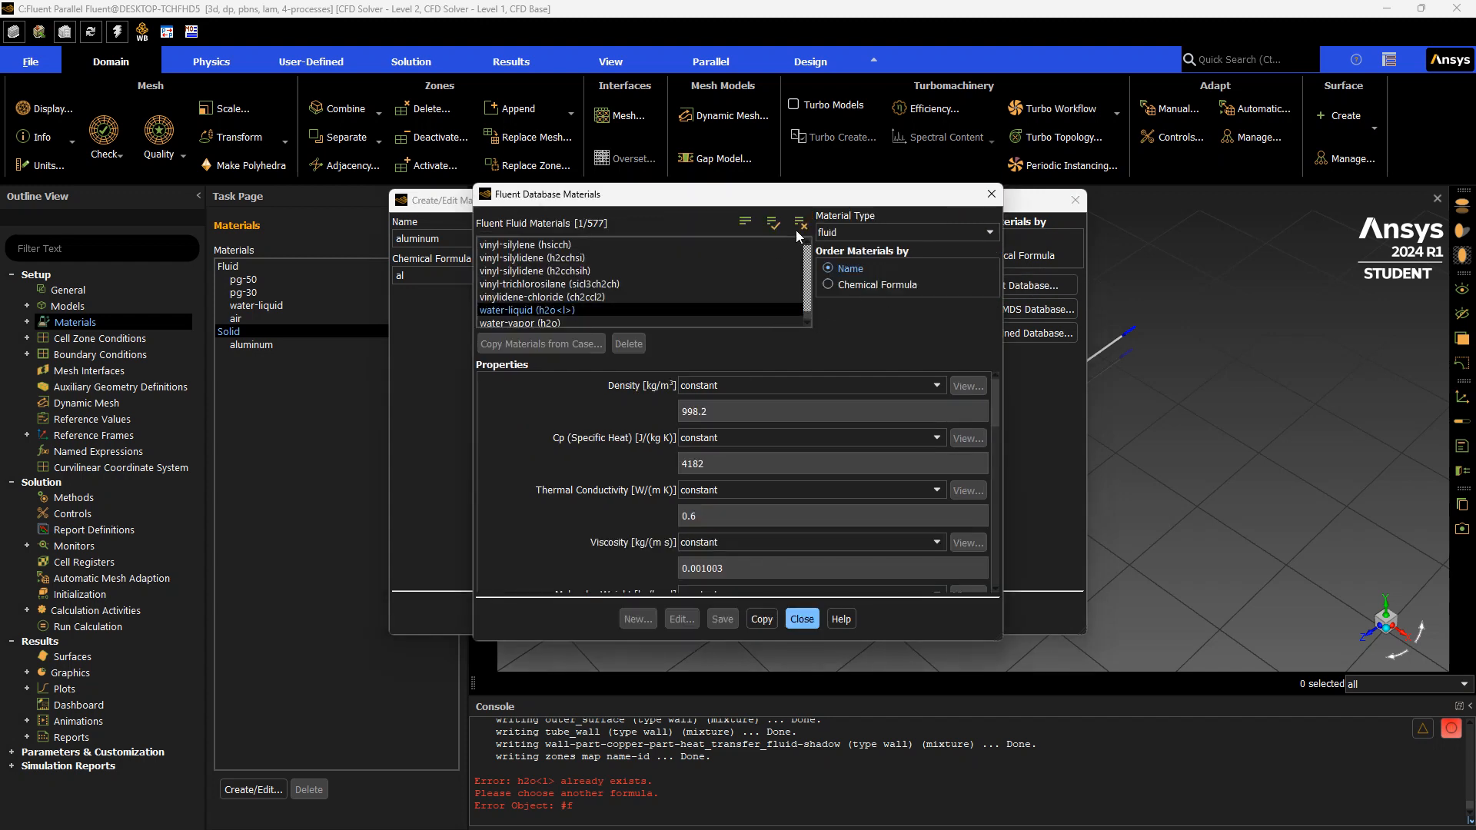
left_click(861, 233)
left_click(857, 260)
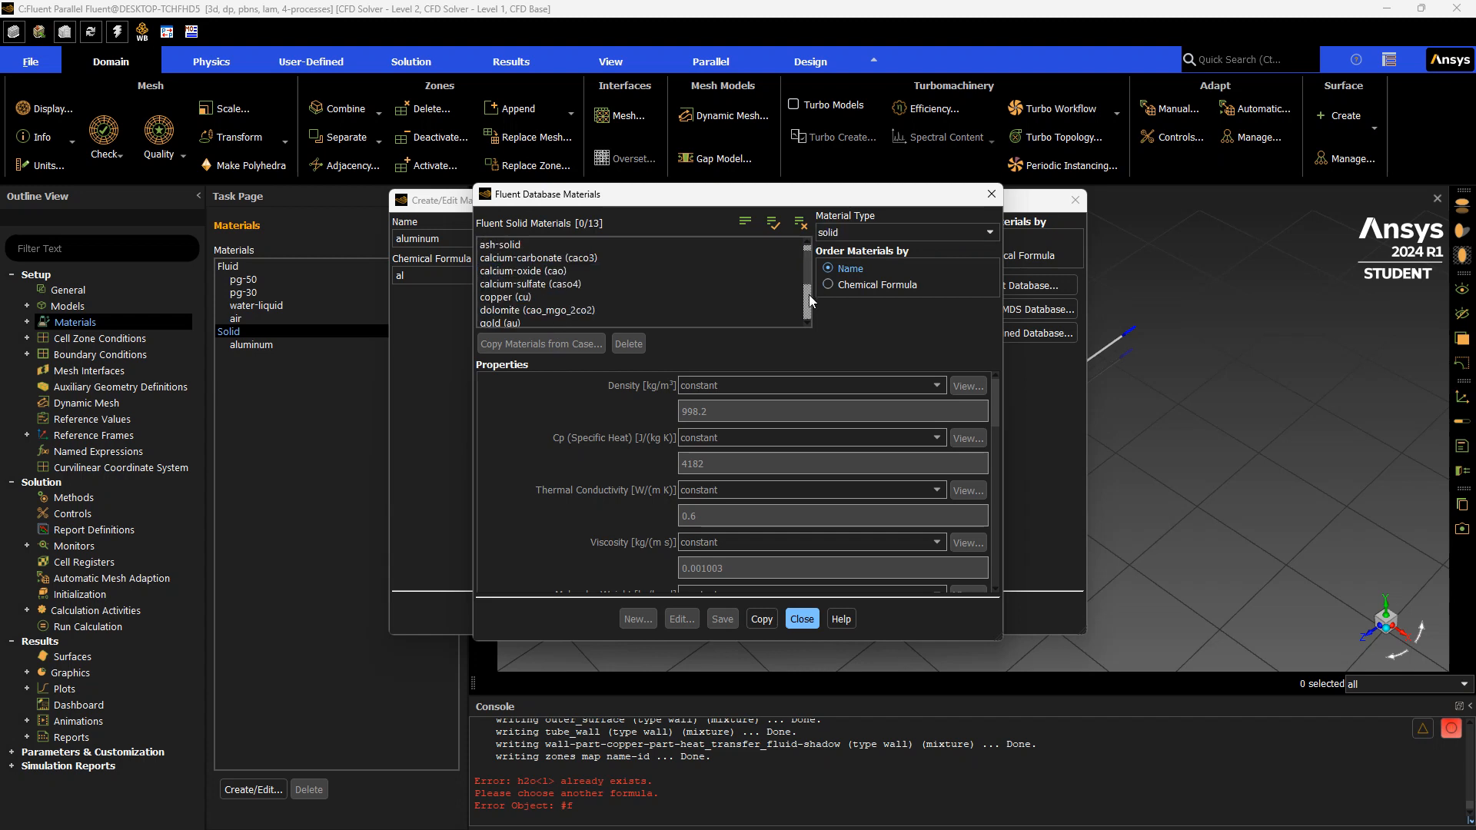
left_click(543, 297)
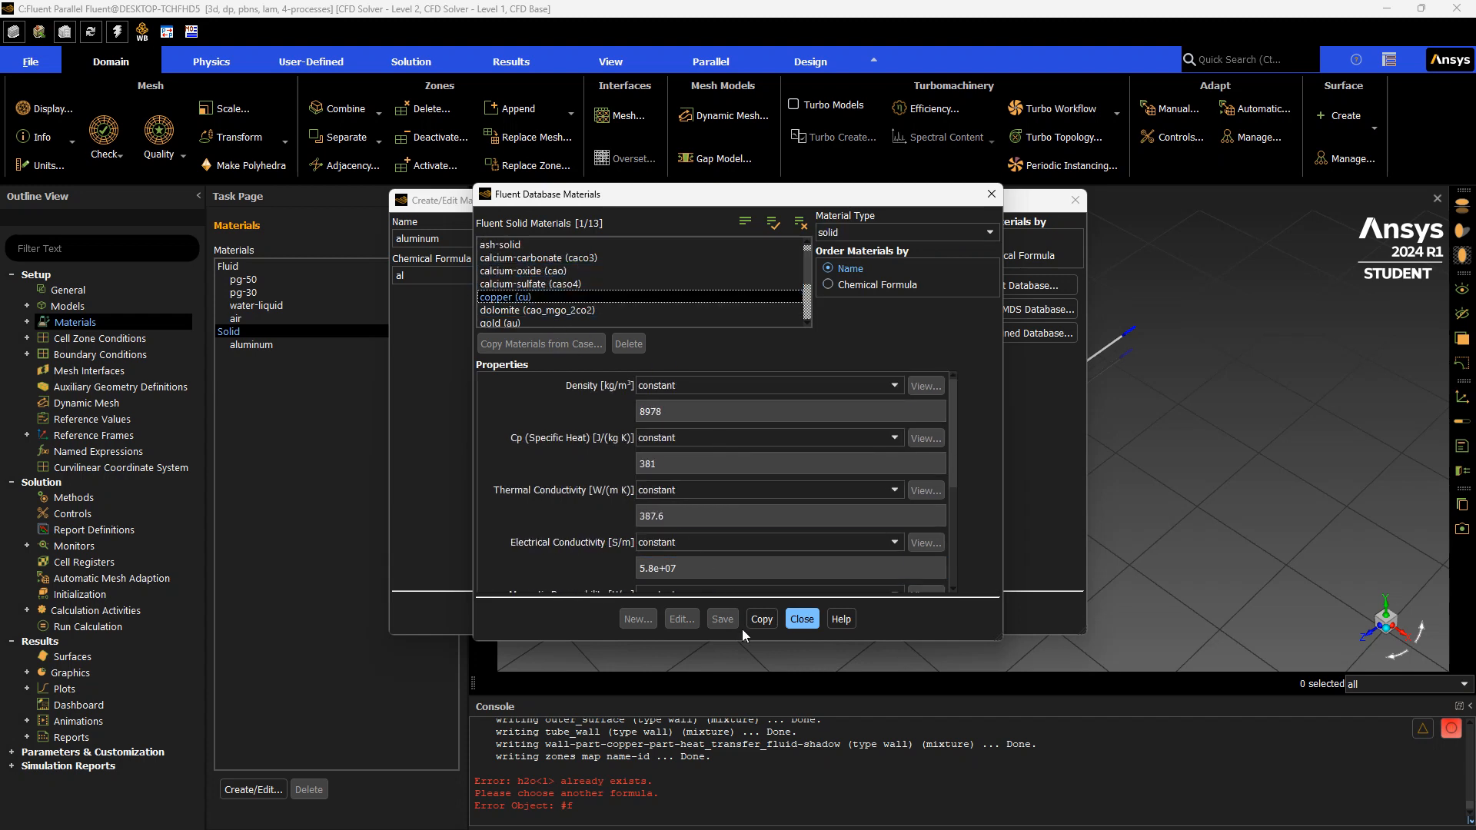
left_click(761, 619)
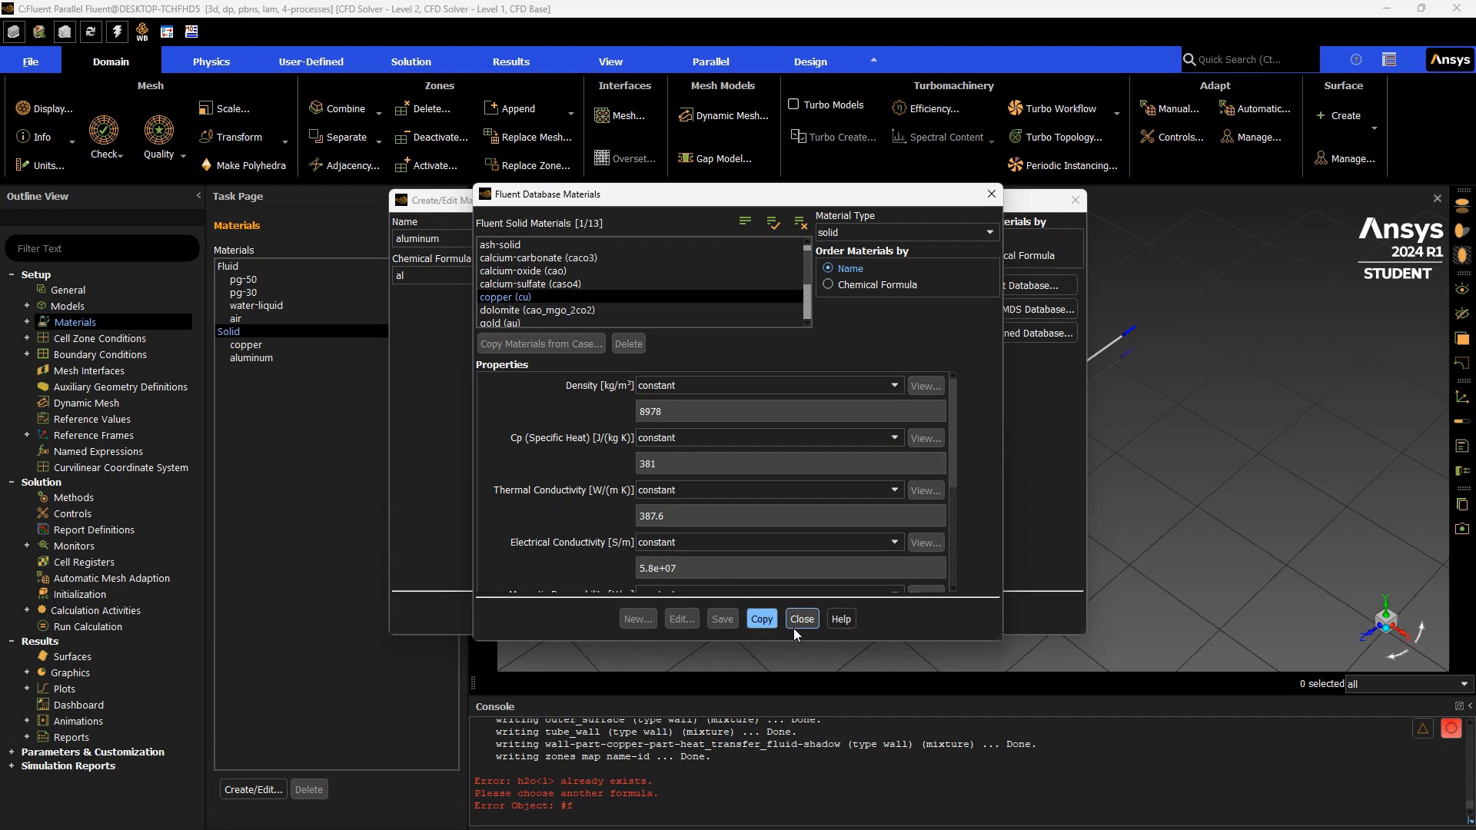
left_click(802, 620)
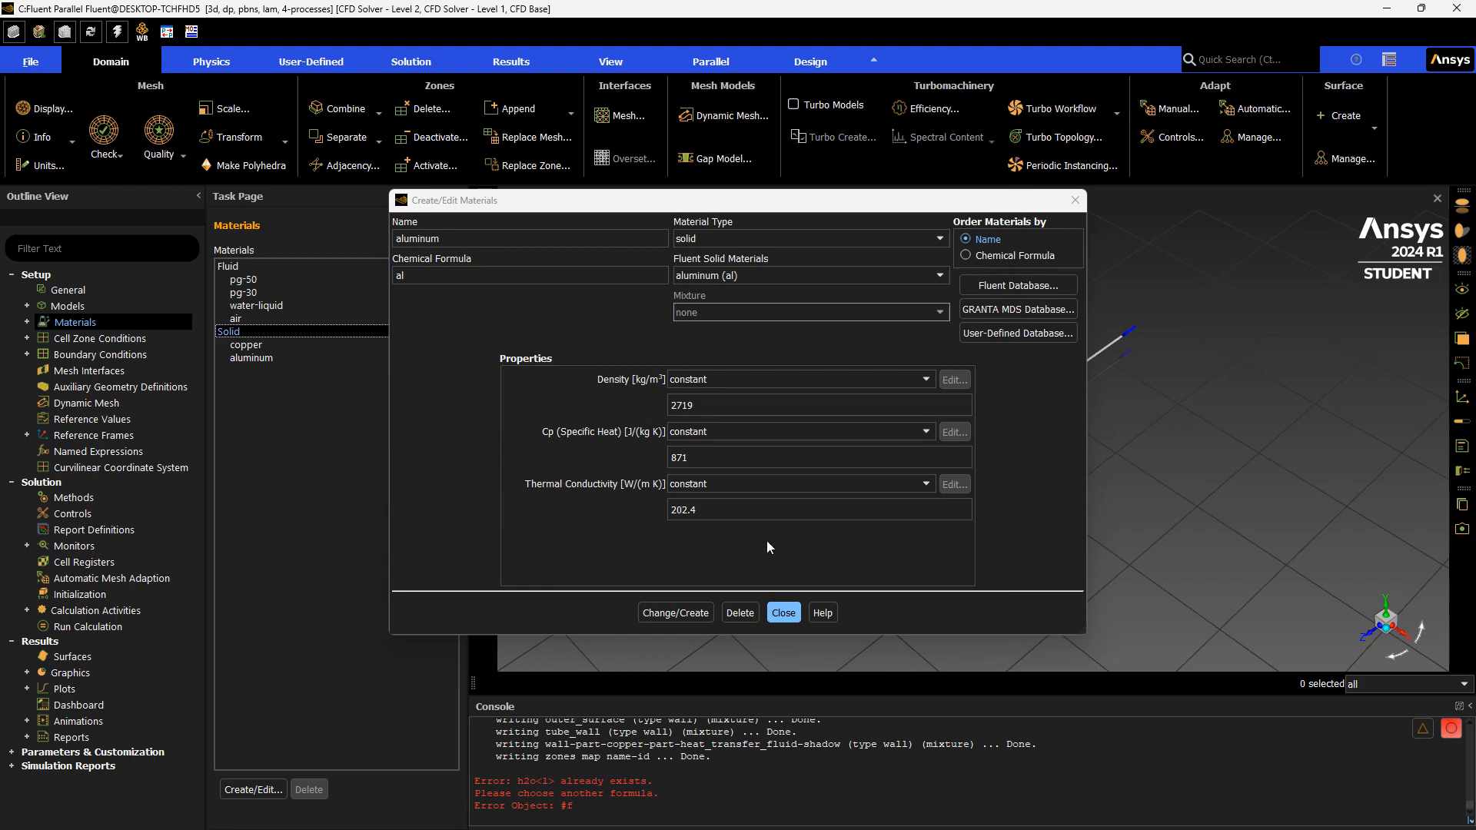
left_click(781, 613)
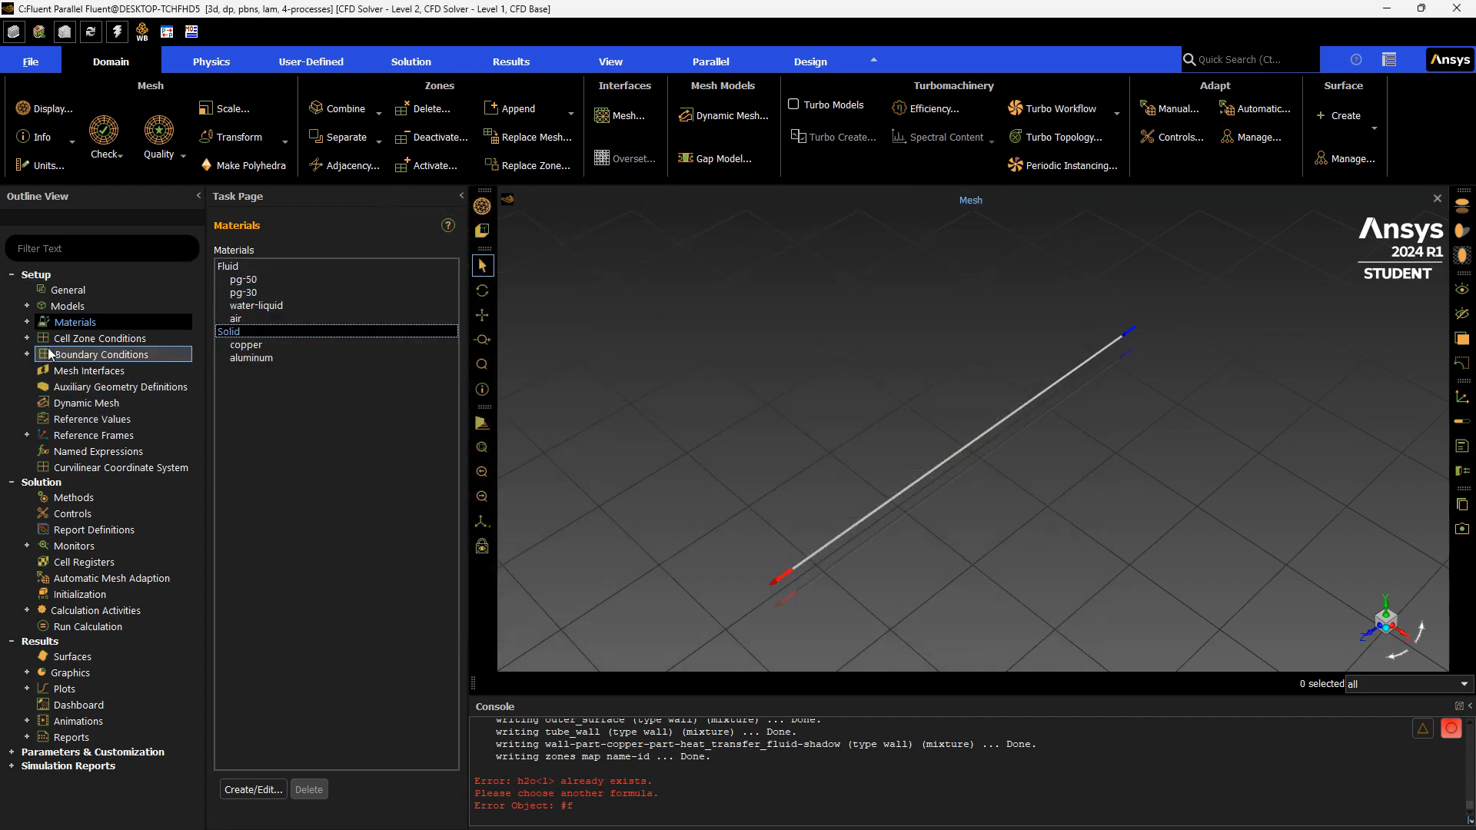
Assign copper as the material of the part-copper solid cell zone
left_click(104, 339)
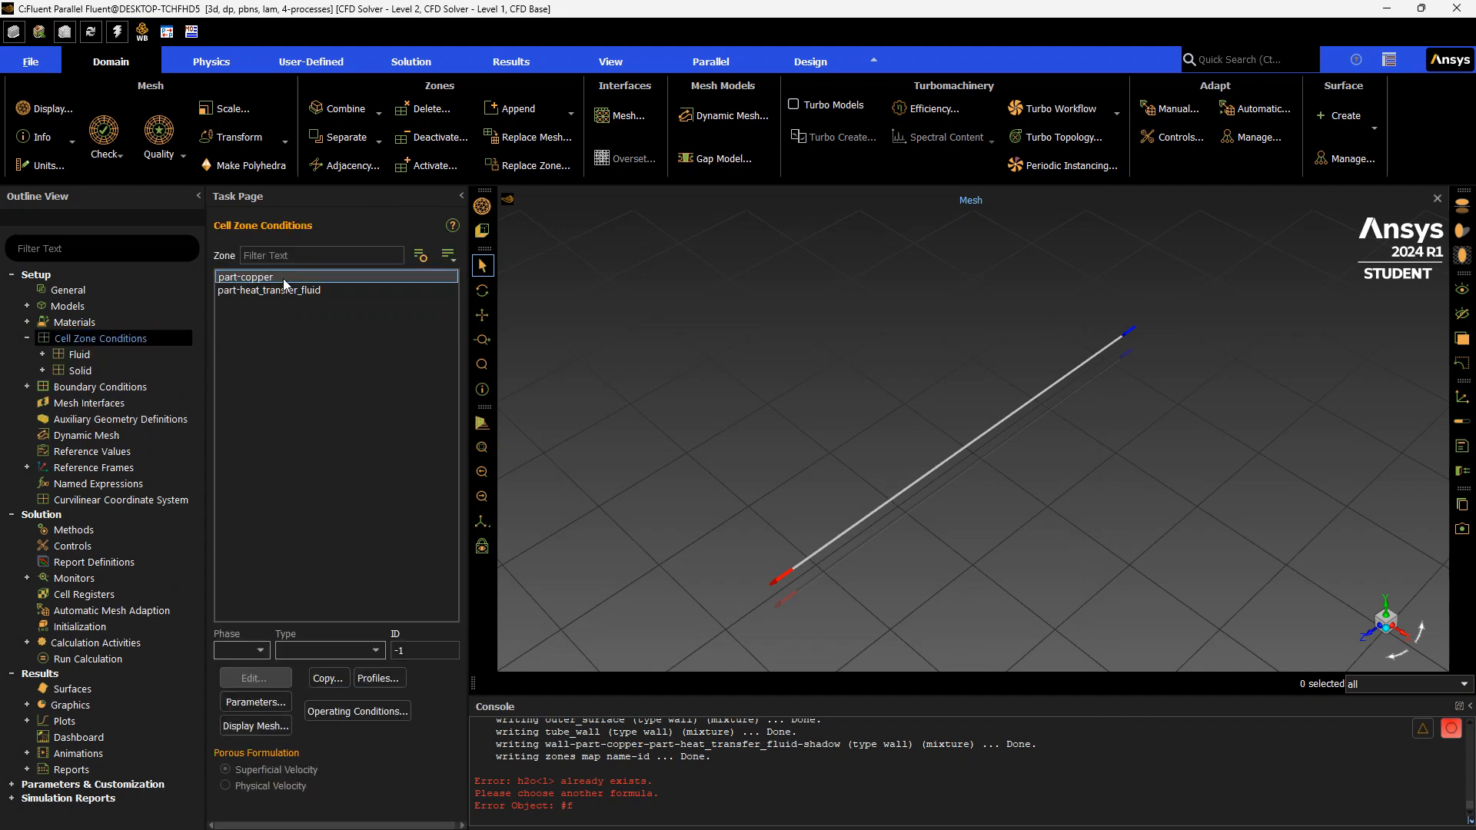
left_click(283, 278)
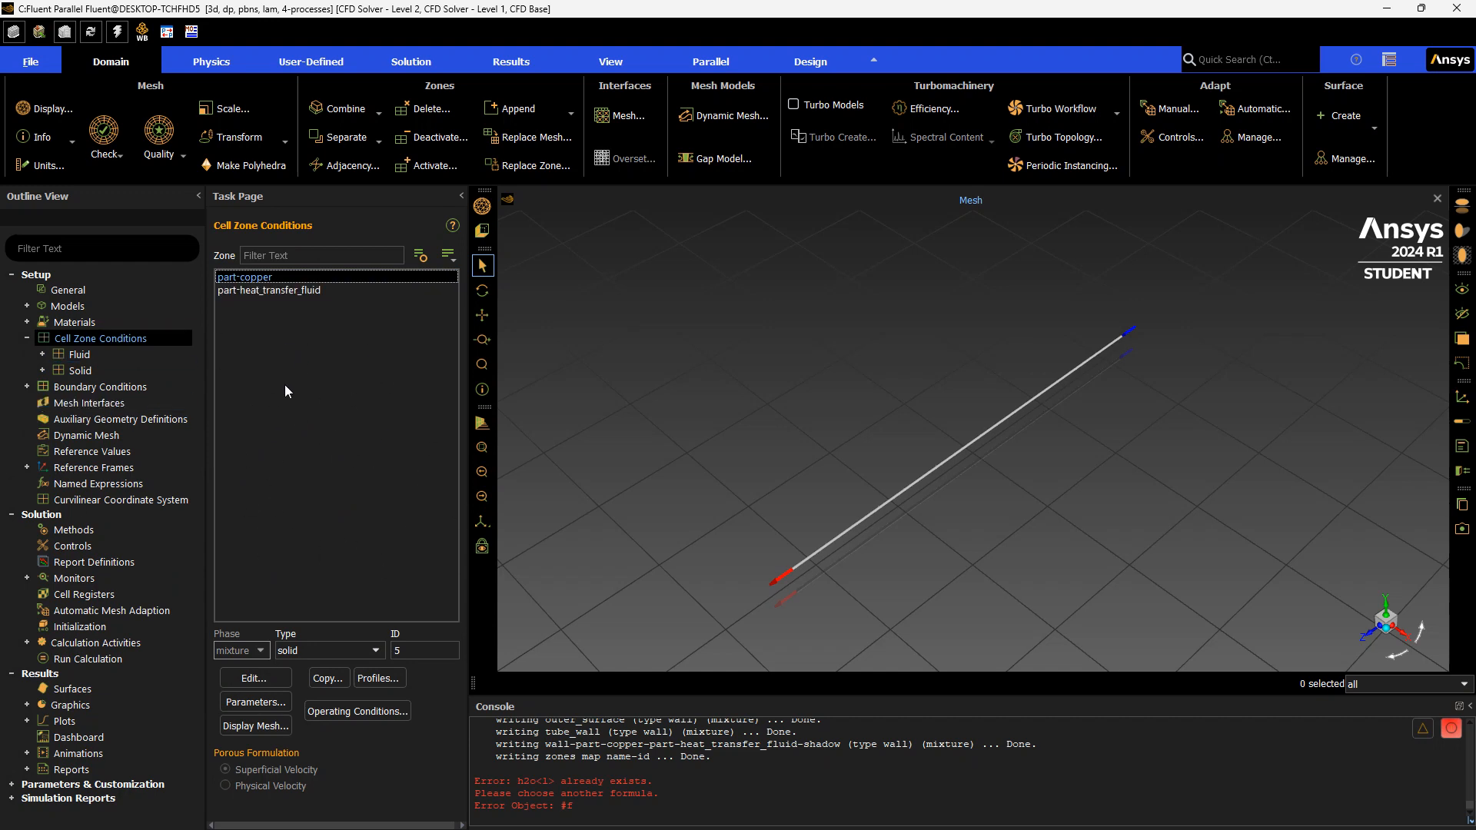
double_click(312, 278)
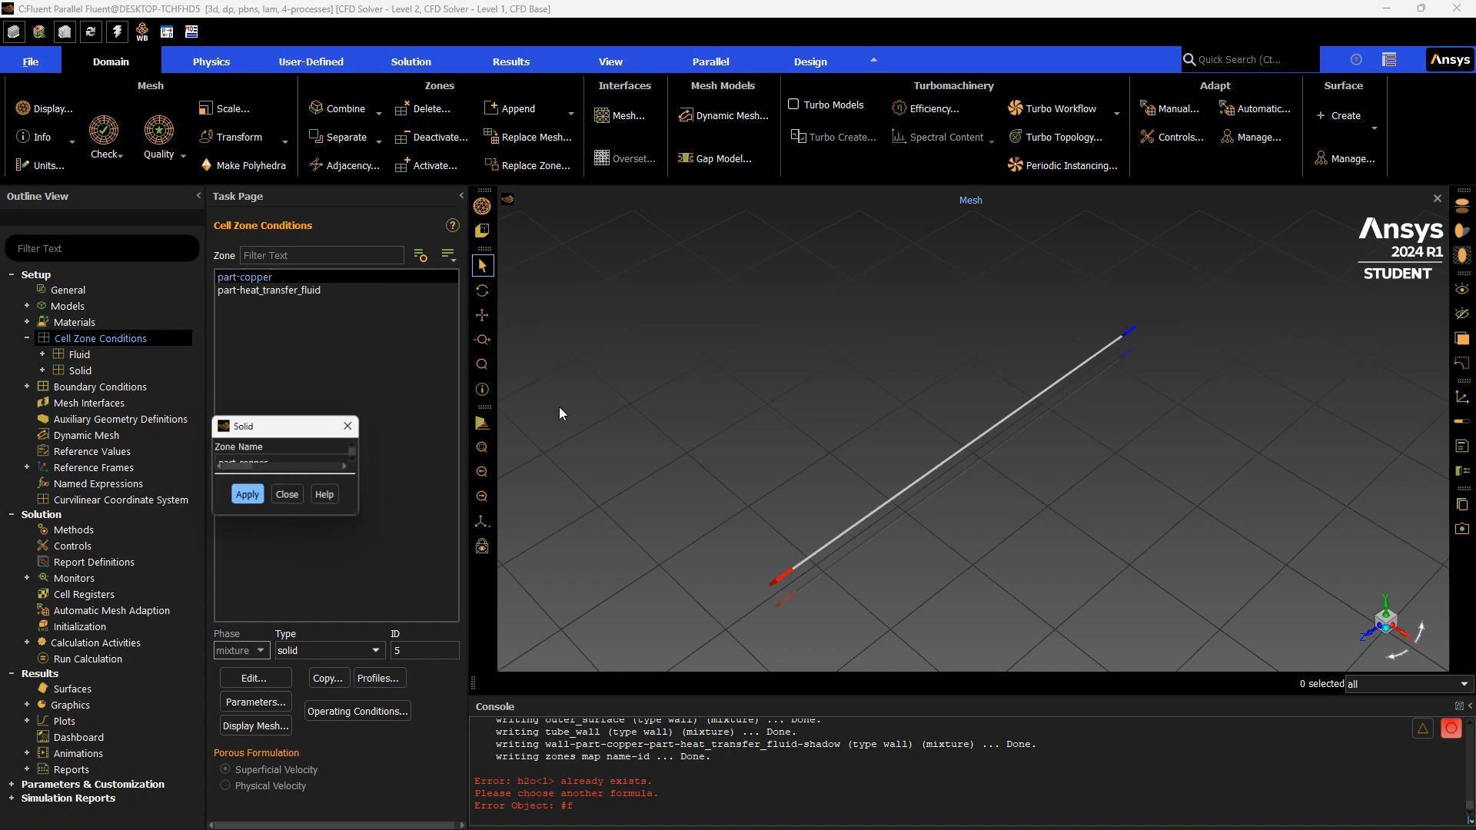
left_click_drag(545, 423, 545, 292)
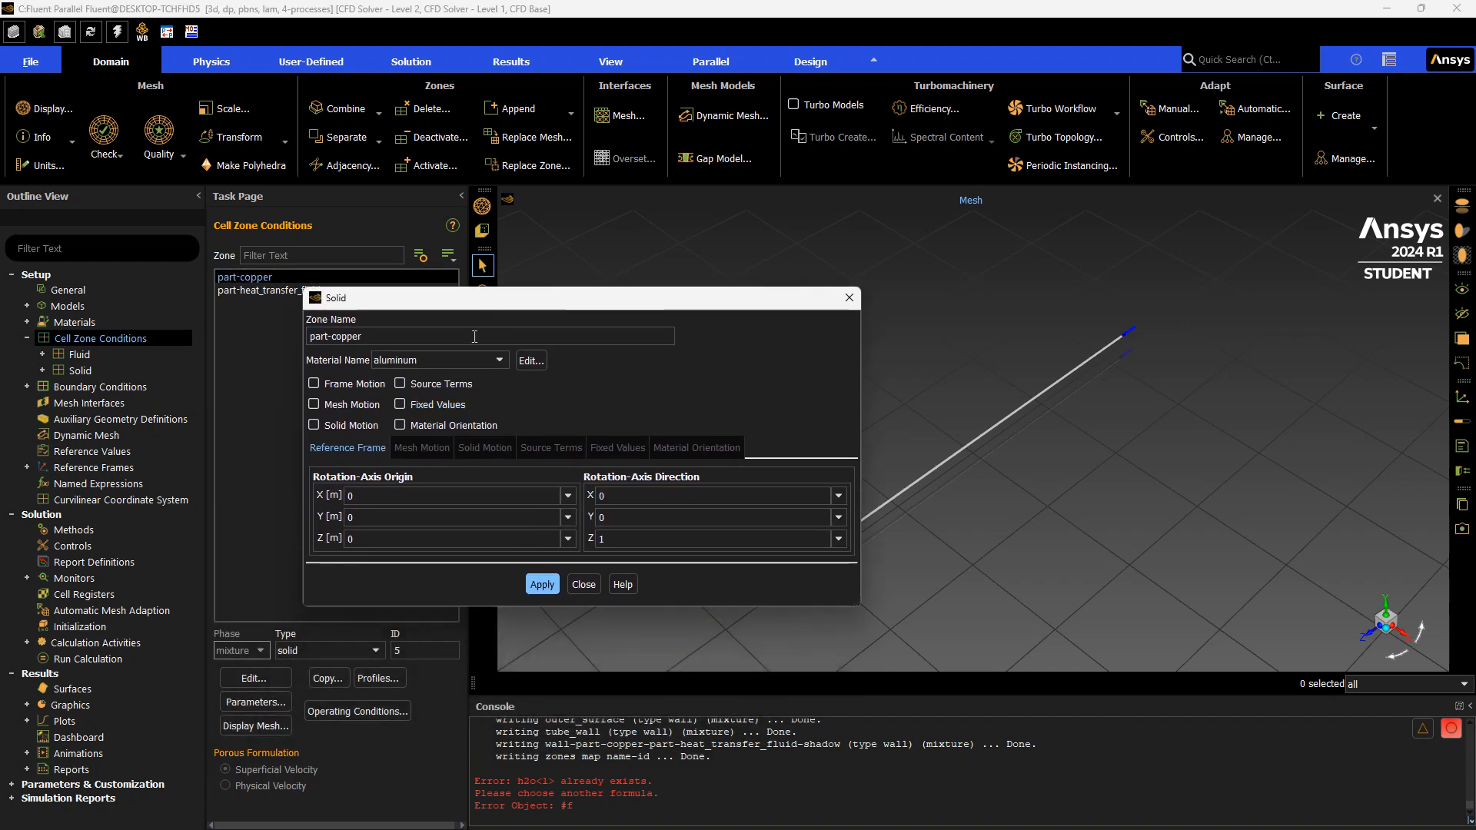
left_click(273, 293)
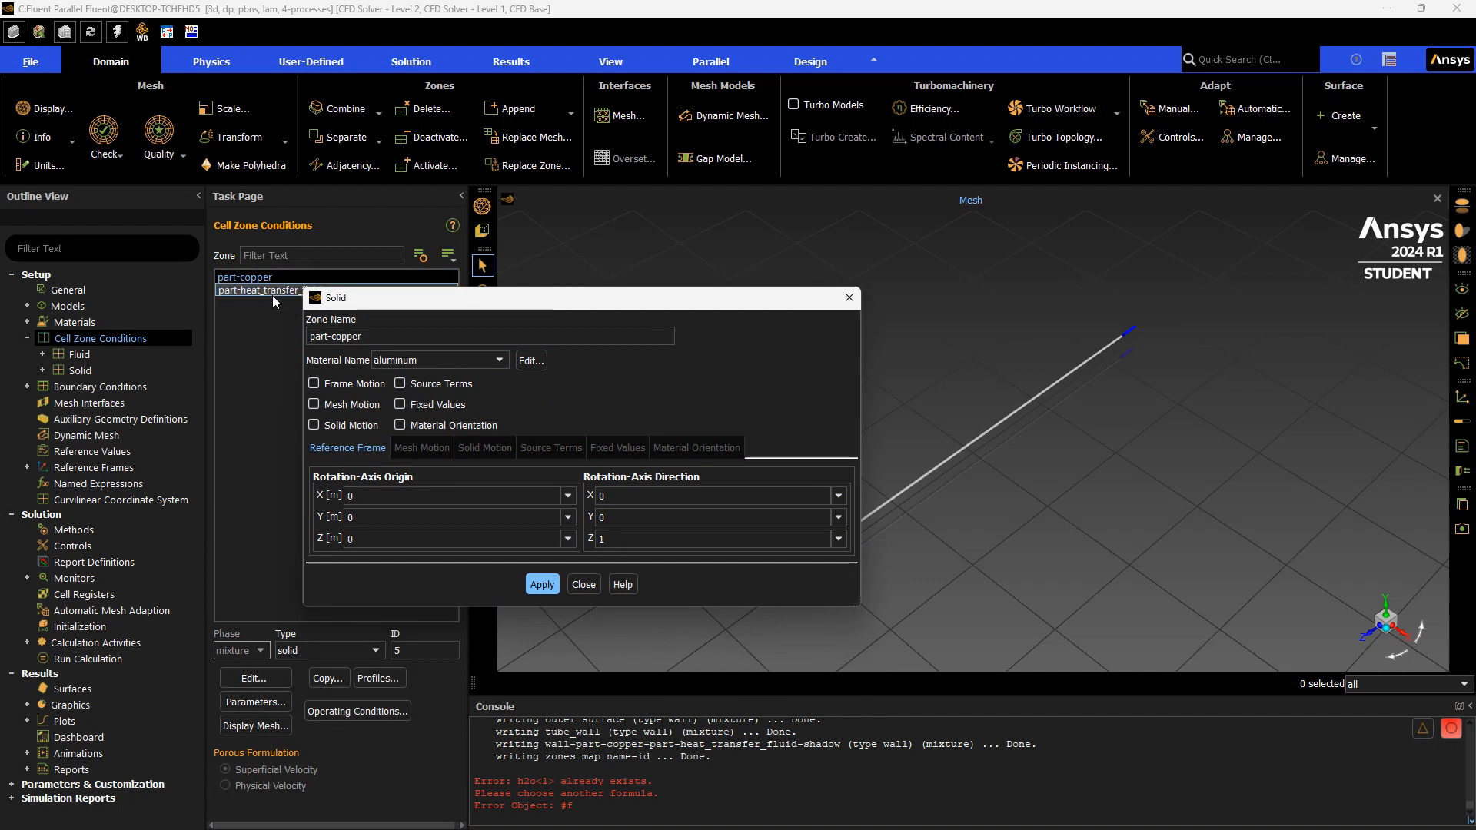
left_click(445, 359)
left_click(446, 374)
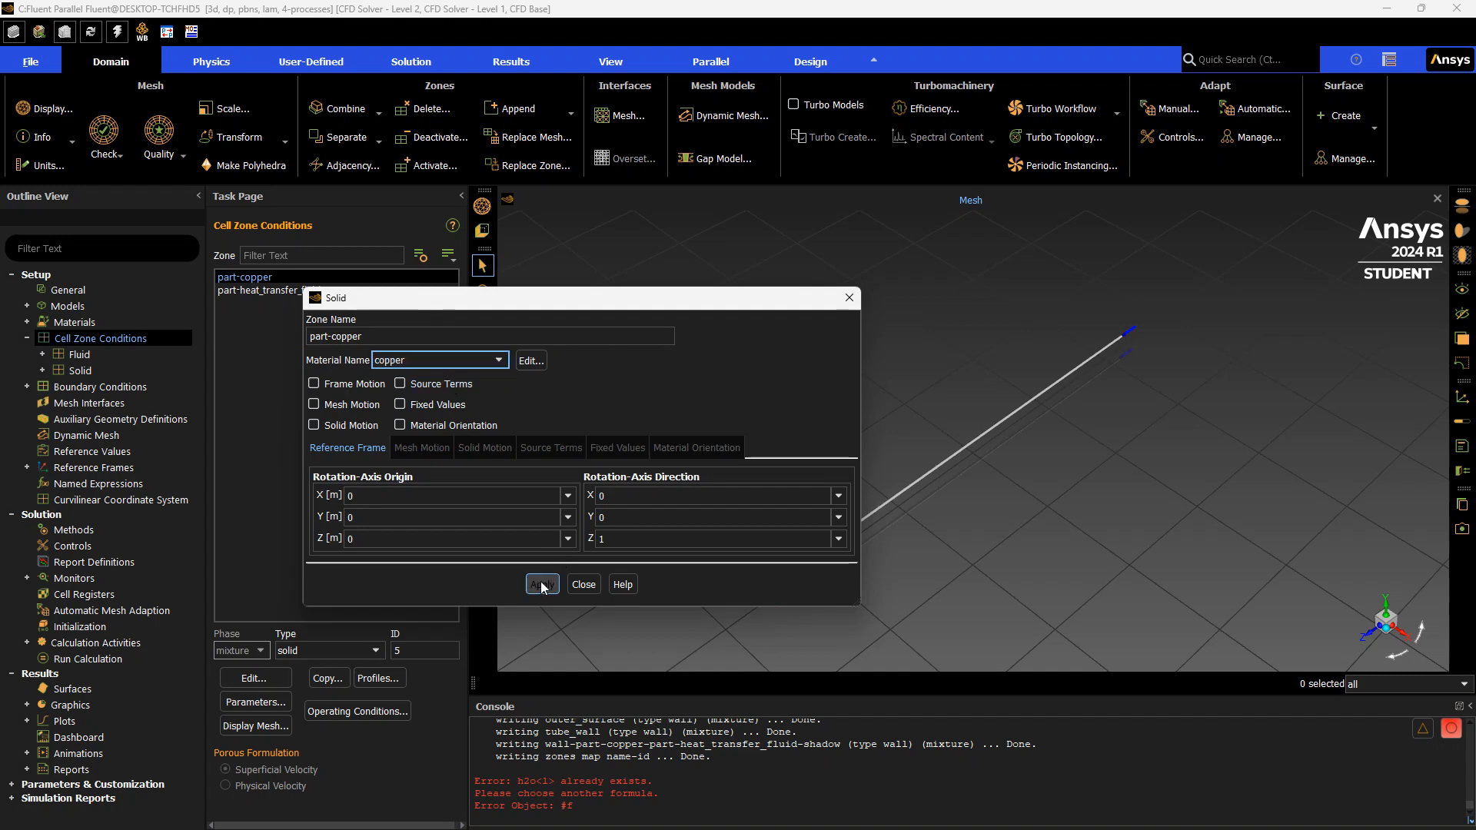
left_click(584, 584)
Assign water-liquid as the material of the part-heat_transfer_fluid cell zone and apply it
left_click(312, 290)
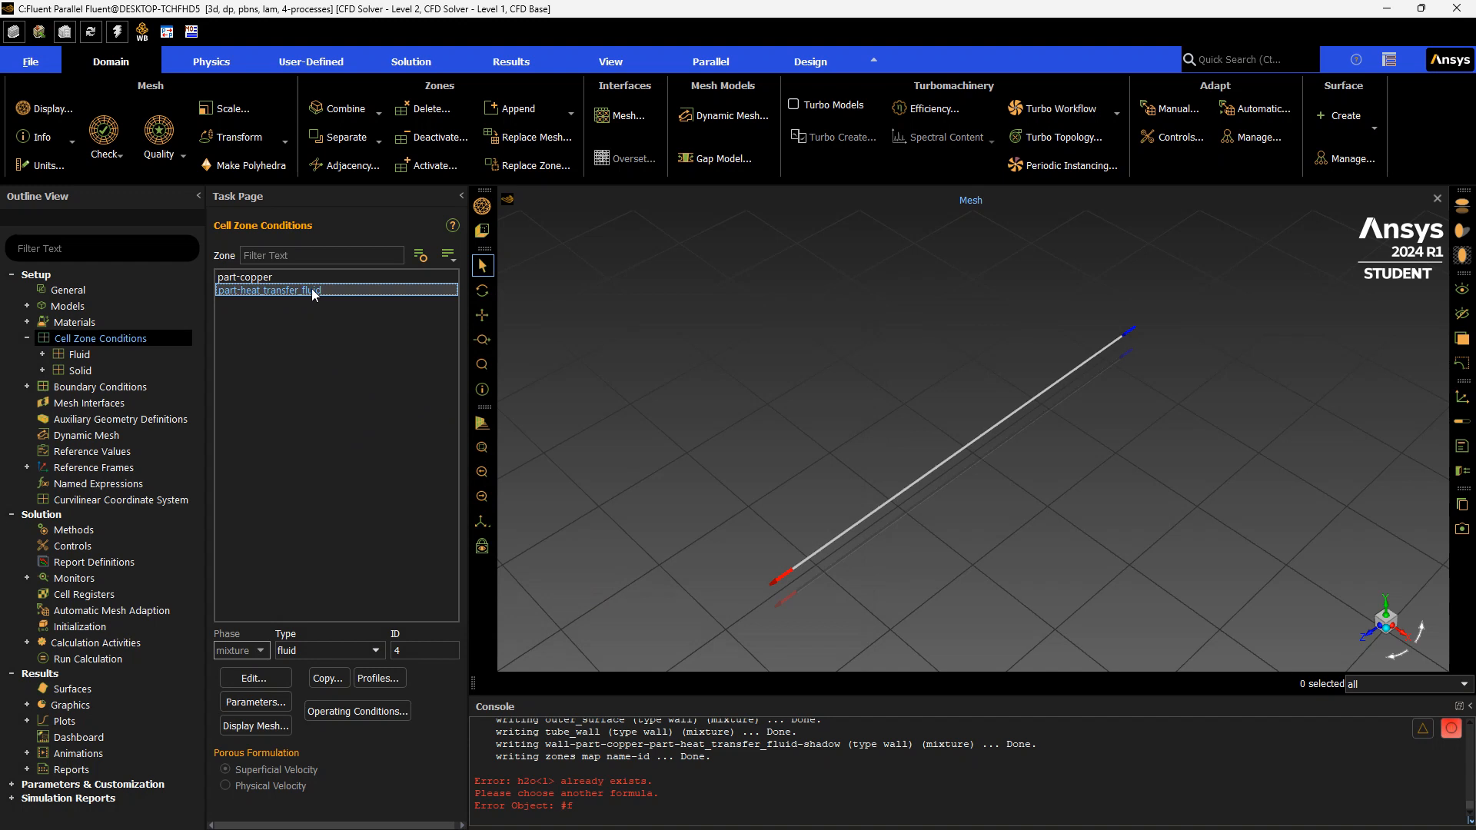
double_click(326, 289)
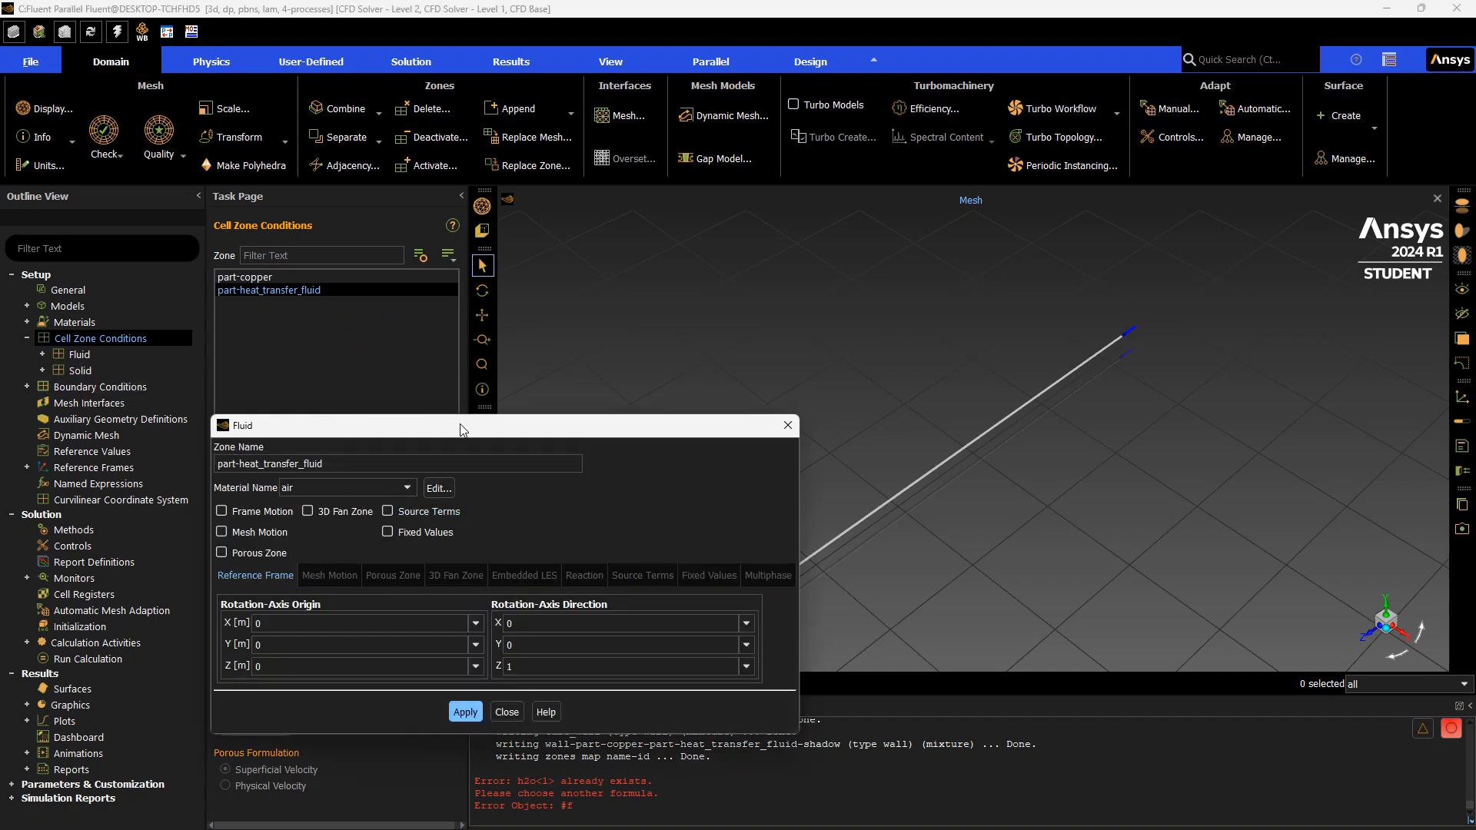
left_click_drag(466, 455, 586, 272)
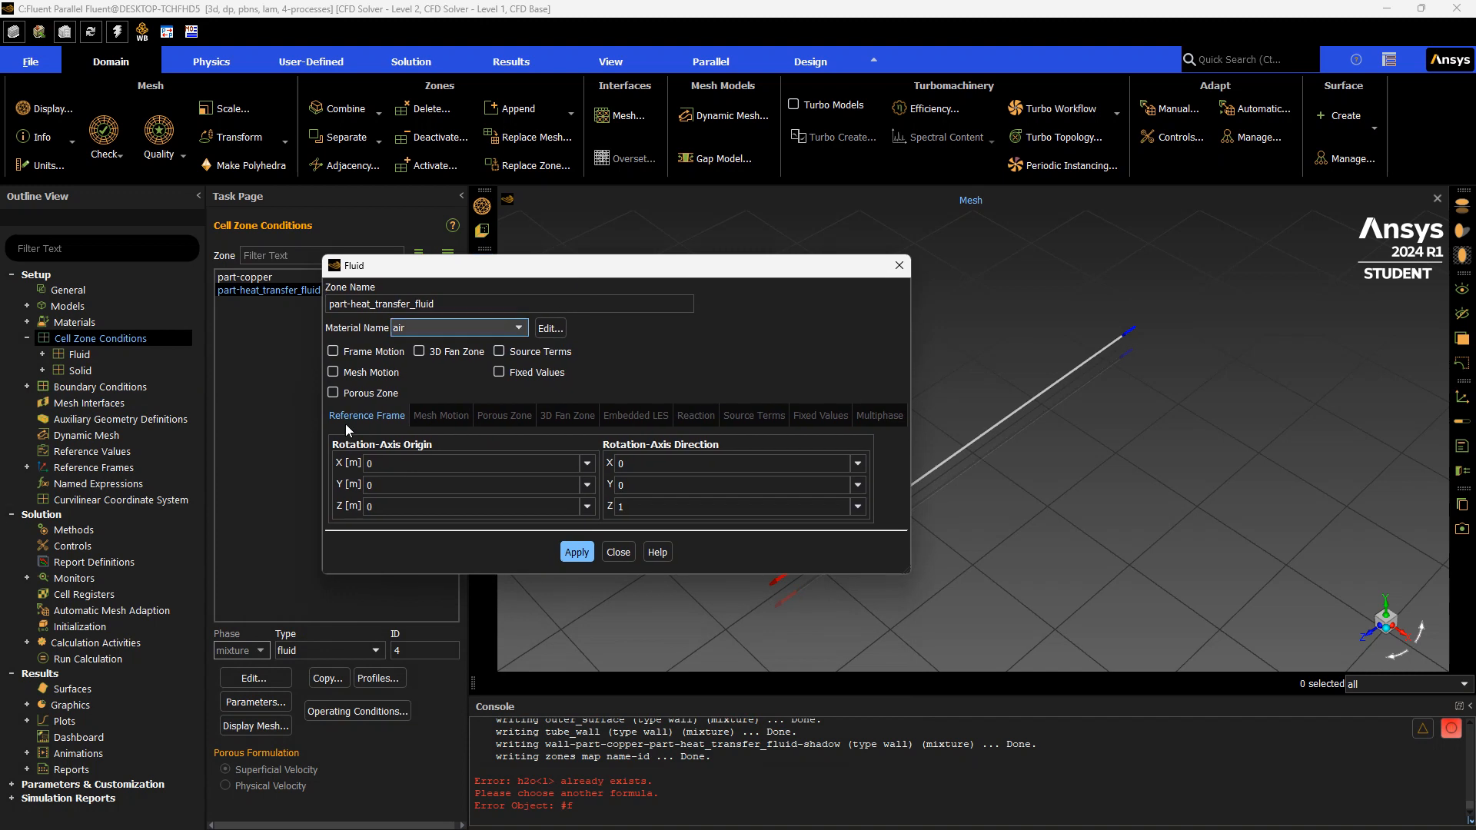
left_click(496, 327)
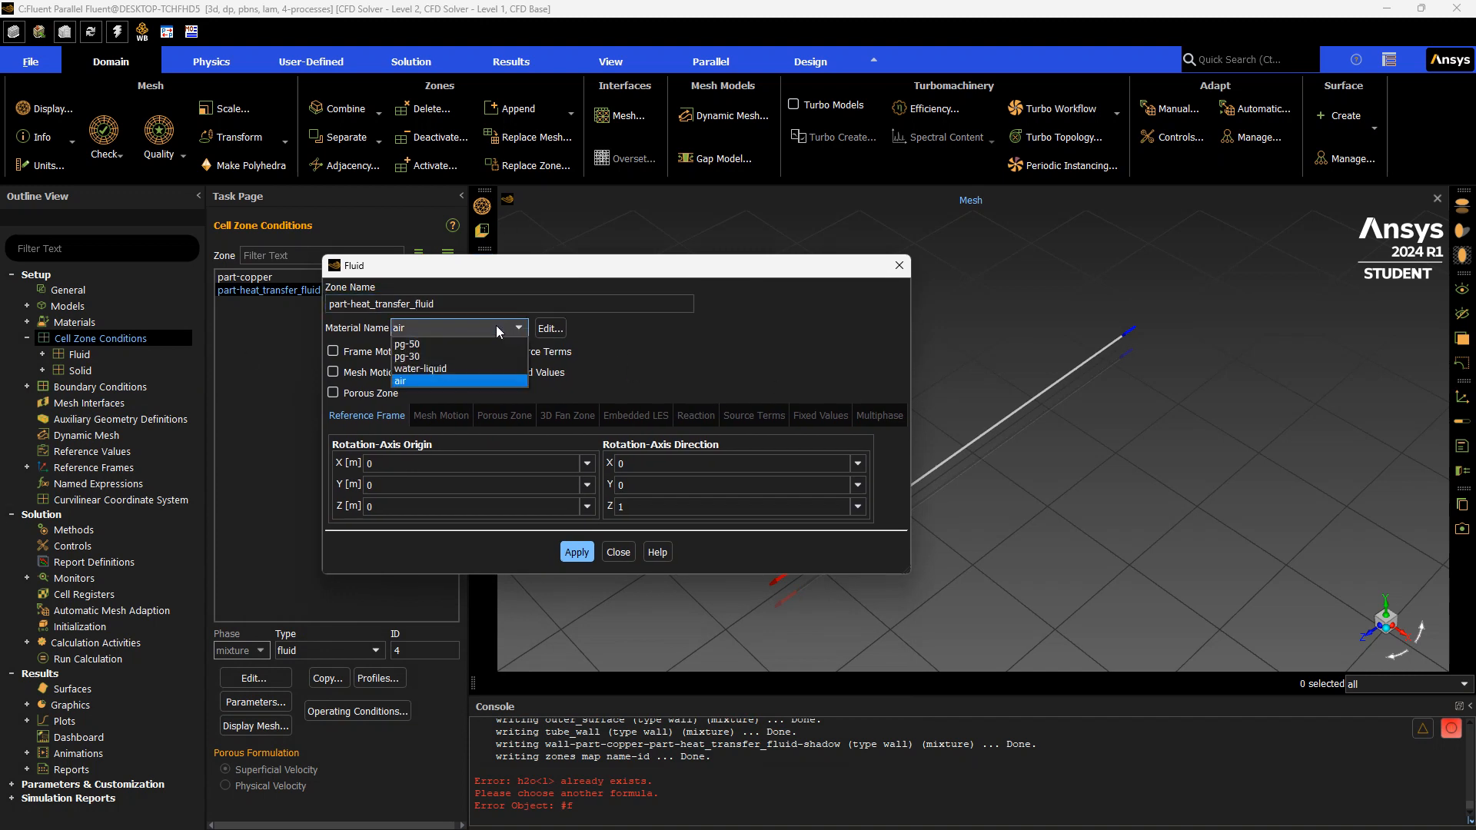
left_click(481, 368)
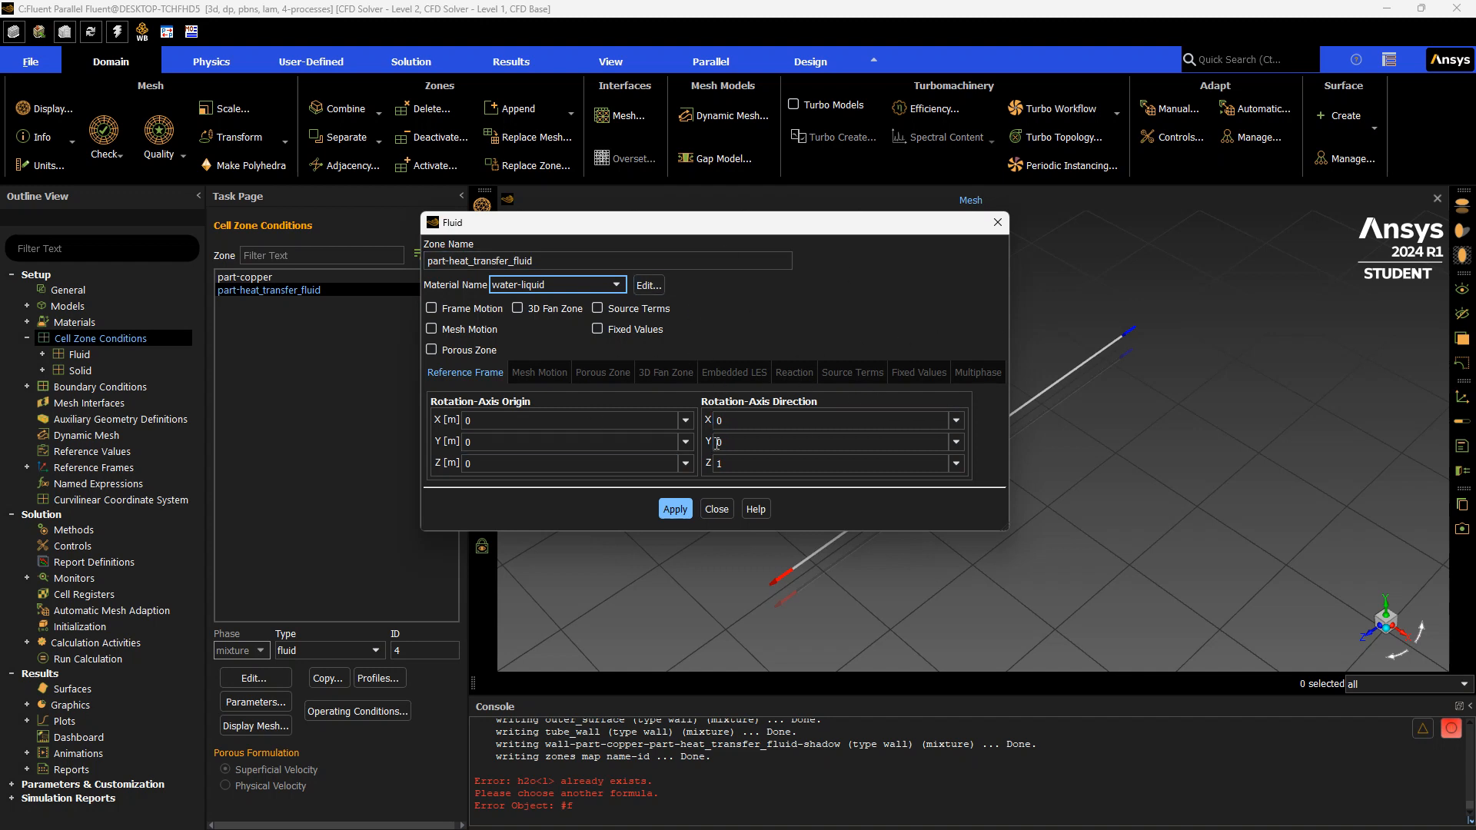
left_click(676, 511)
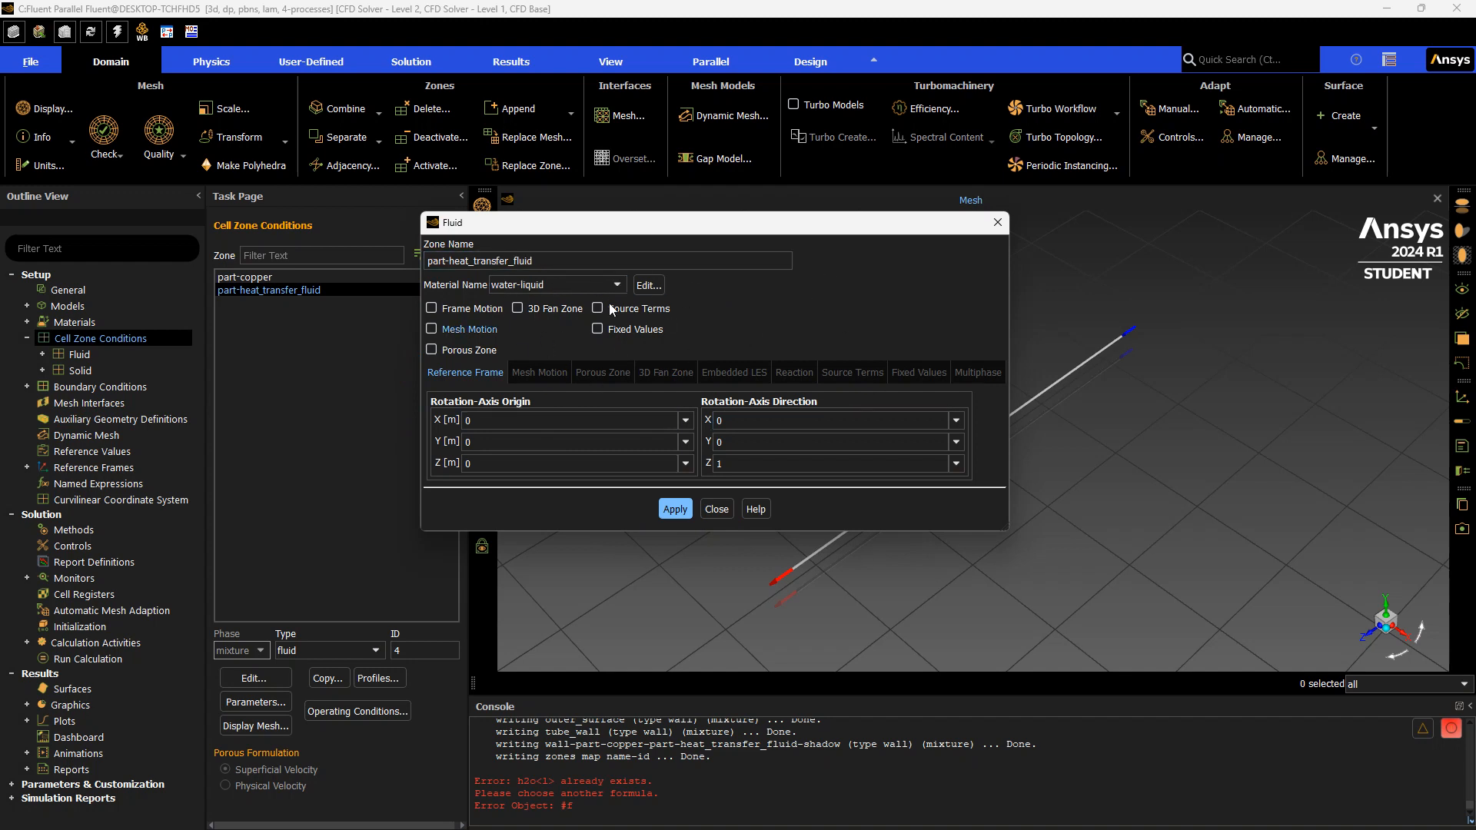
left_click(675, 509)
left_click(717, 509)
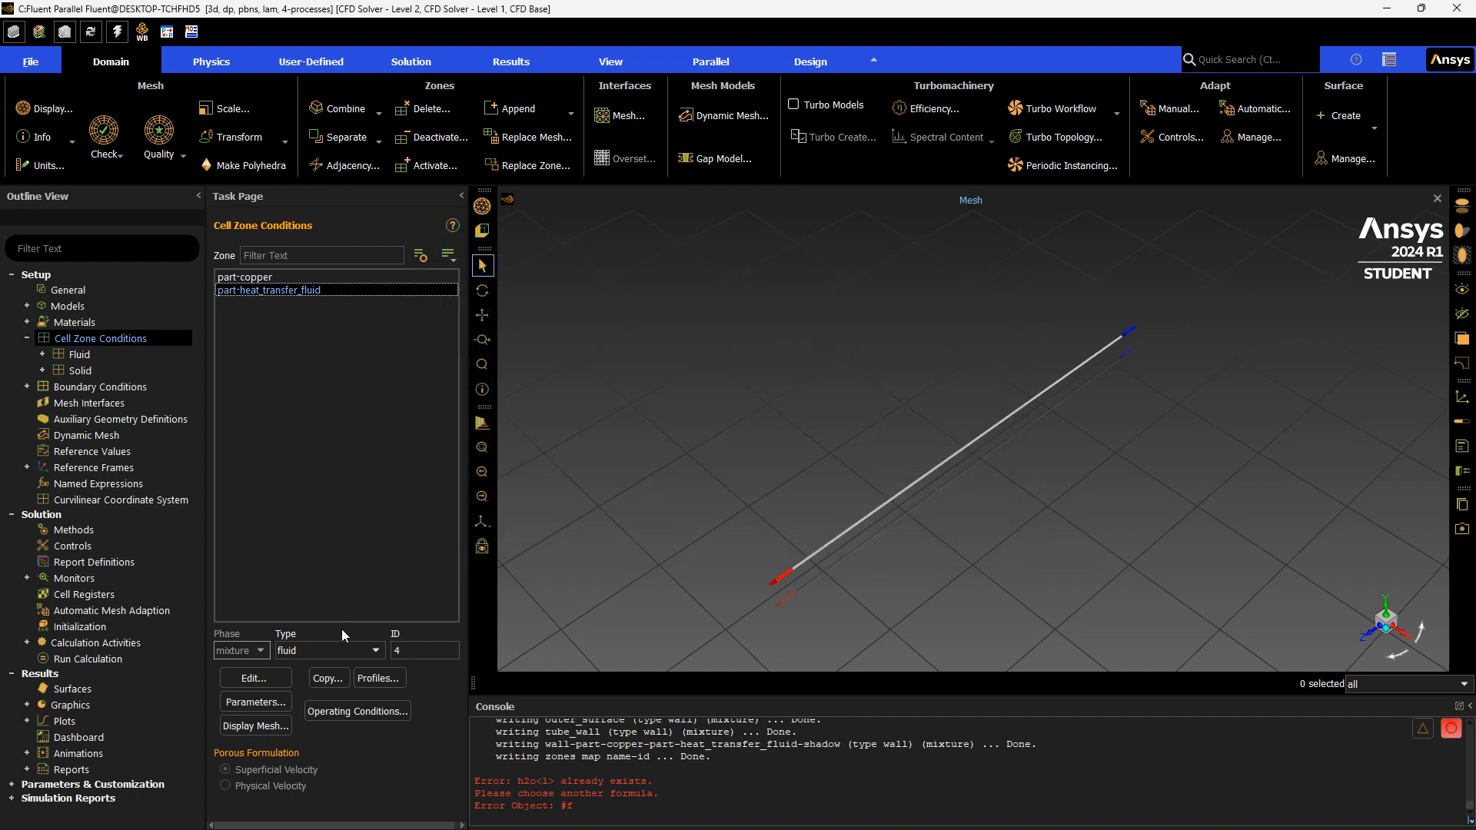
Reopen the part-heat_transfer_fluid zone settings to check its material, then close them
left_click(309, 291)
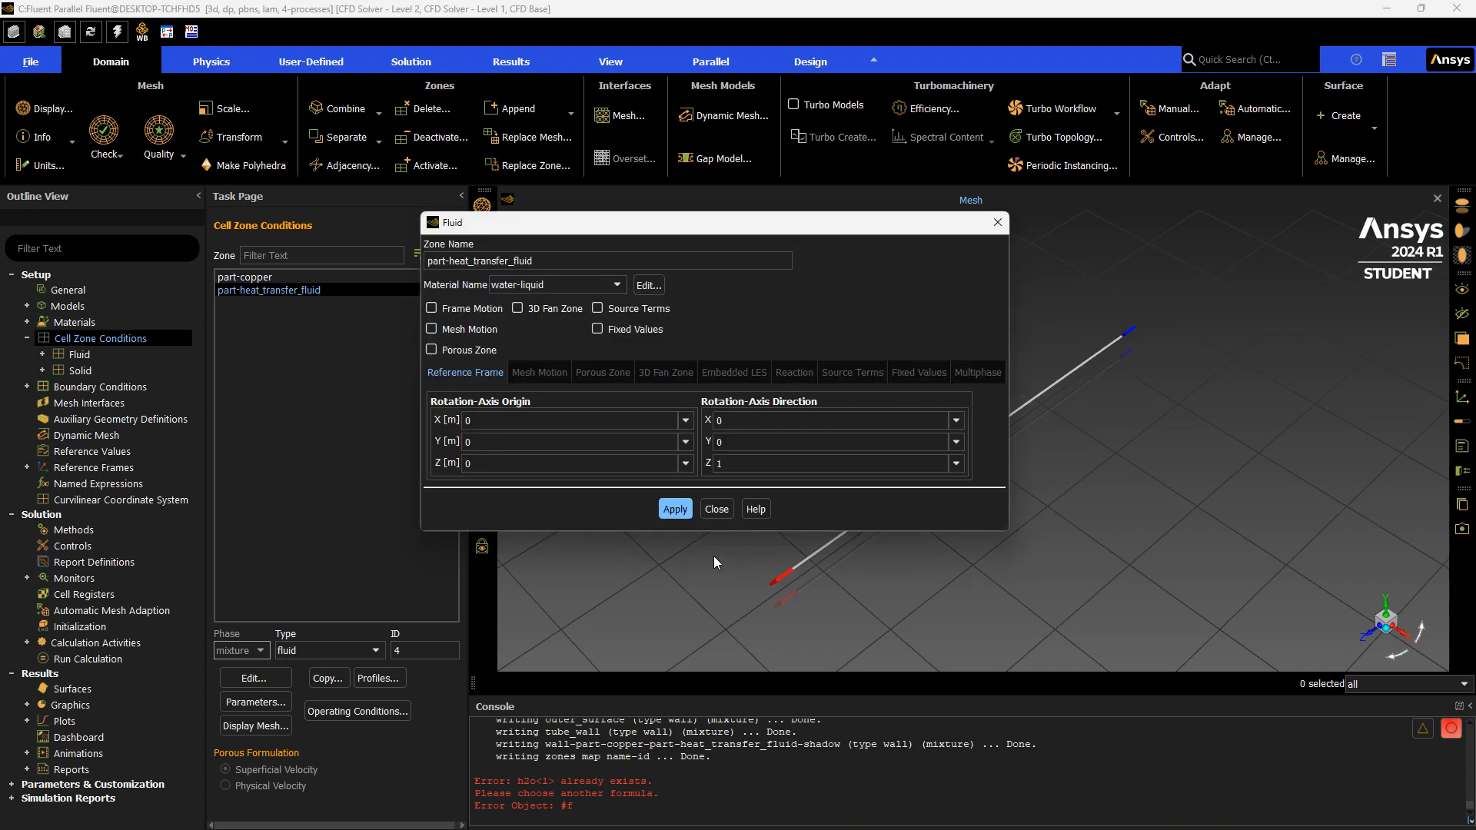
left_click(721, 513)
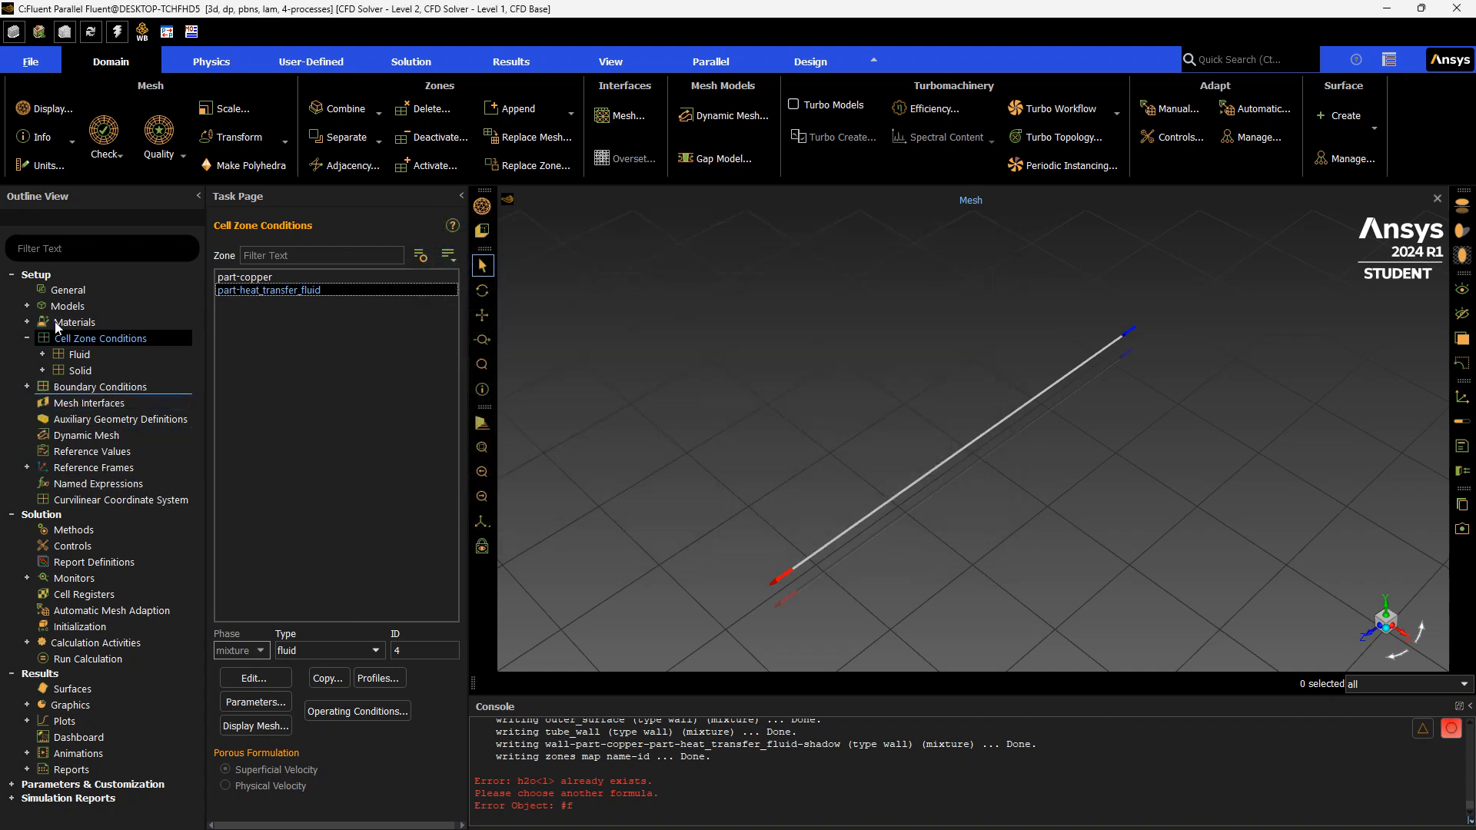
left_click(26, 338)
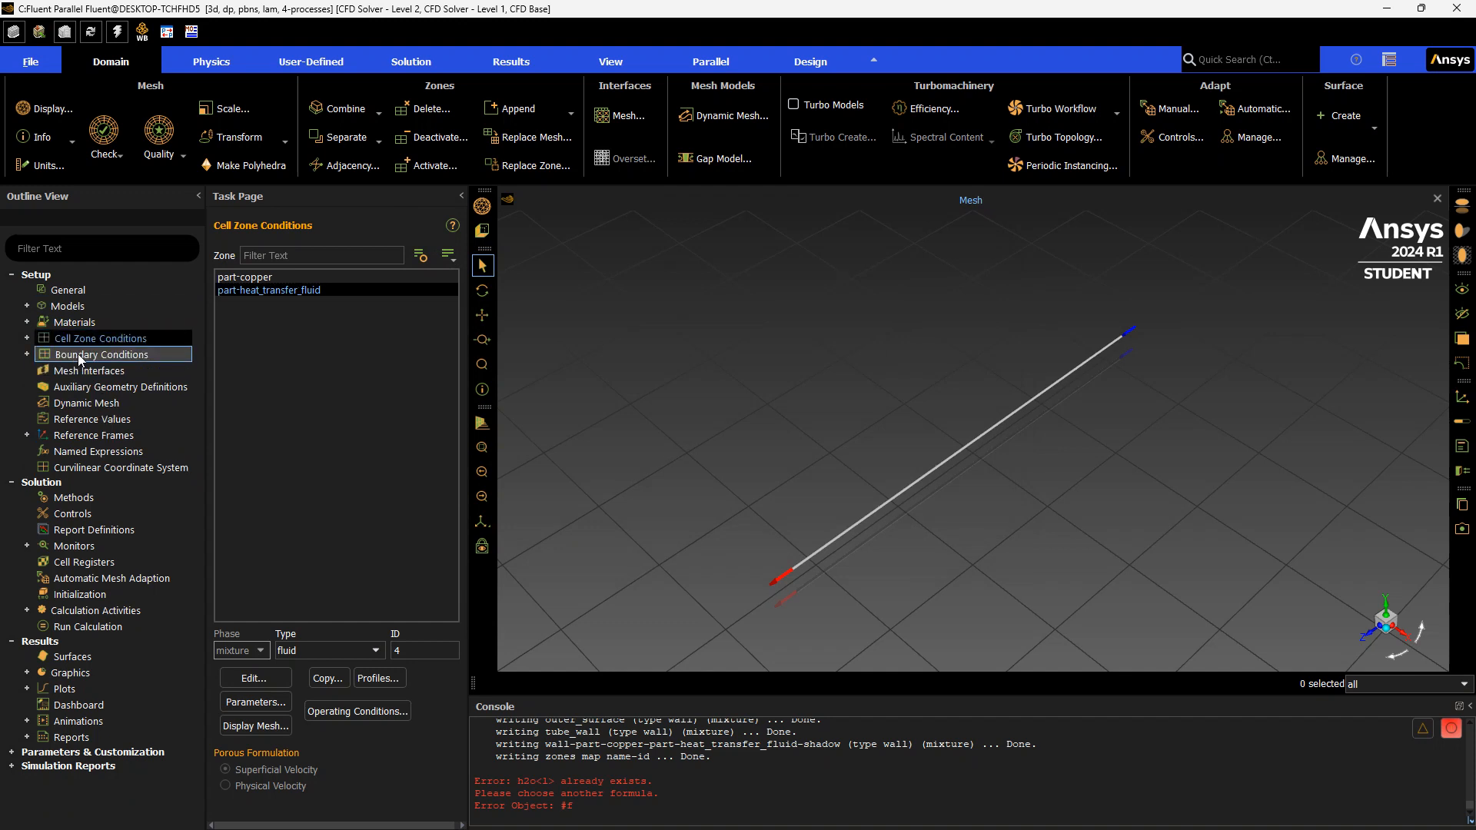
Set the inlet boundary as a velocity inlet with a velocity magnitude of 0.3114 m/s
left_click(77, 354)
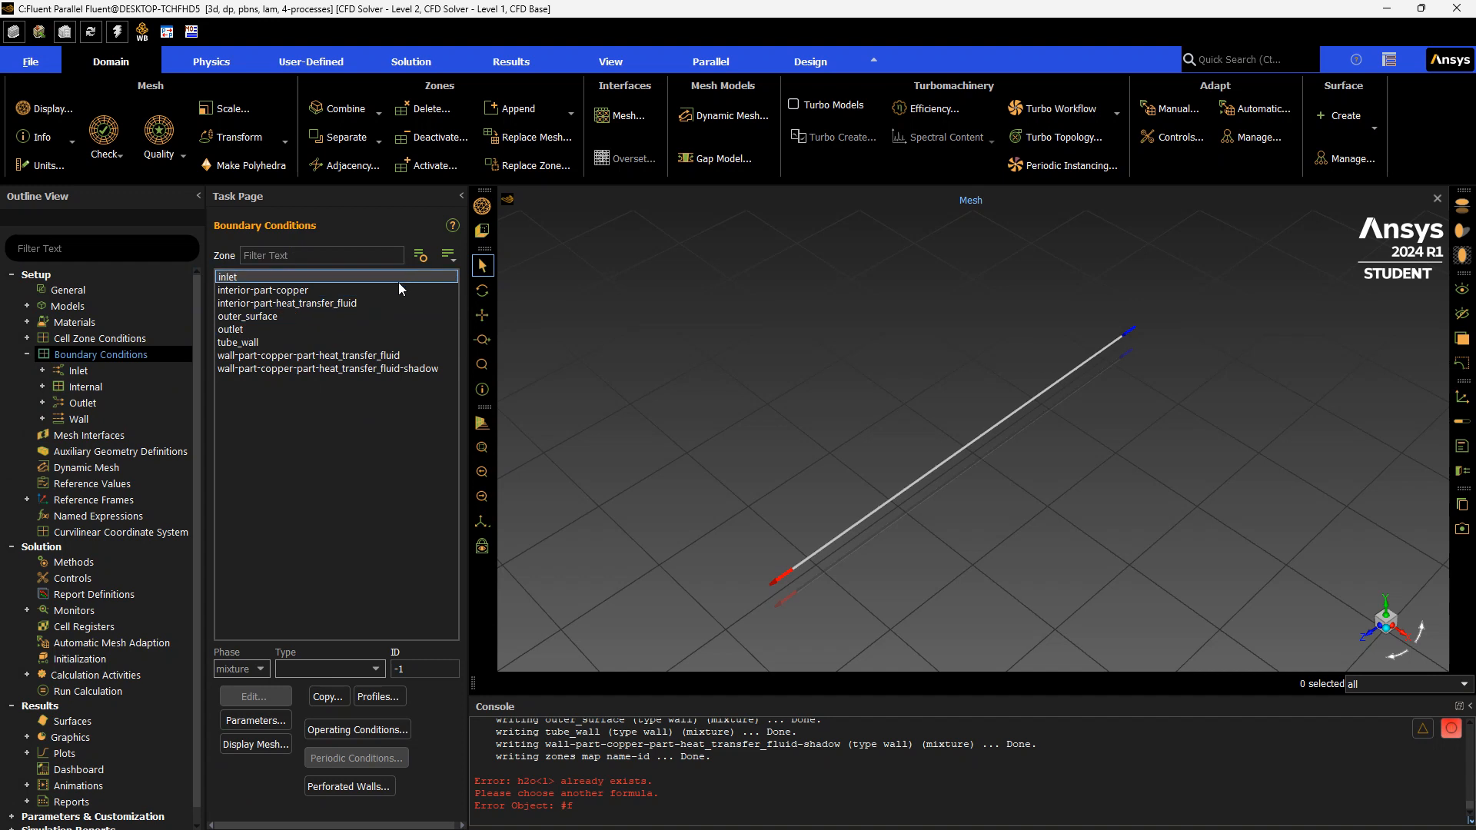
left_click(367, 276)
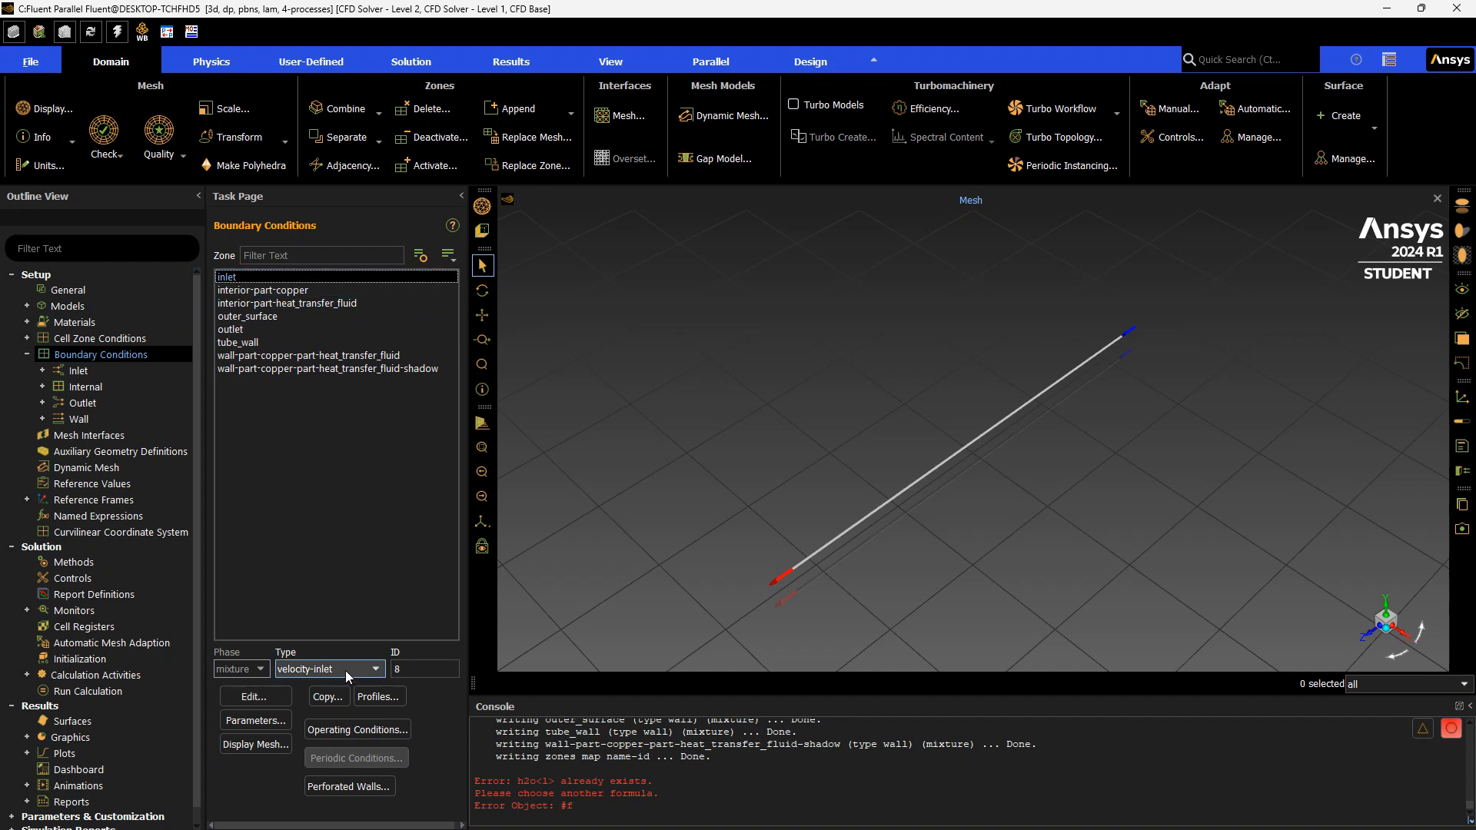
left_click(344, 671)
left_click(345, 670)
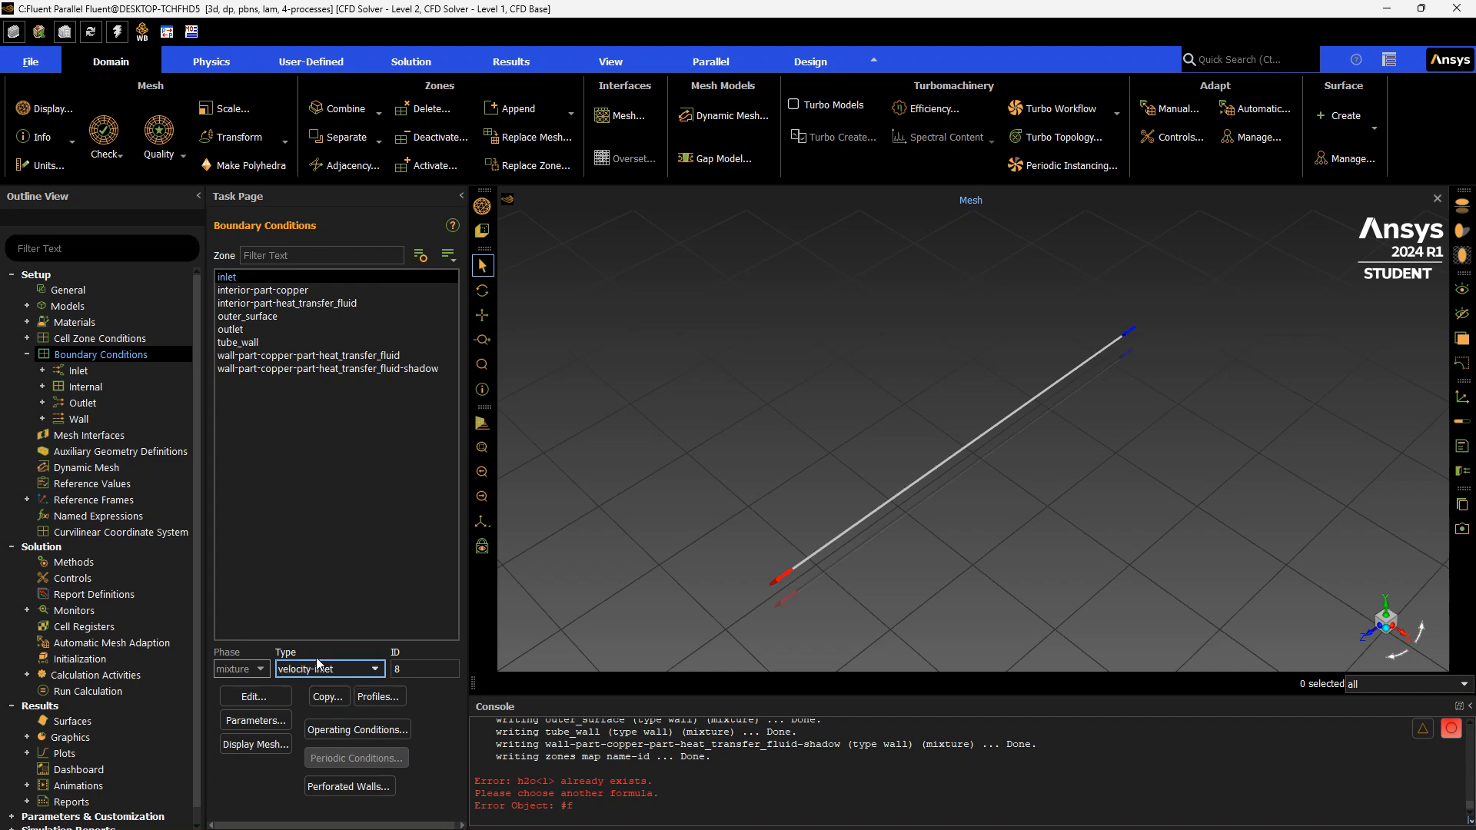
left_click(321, 278)
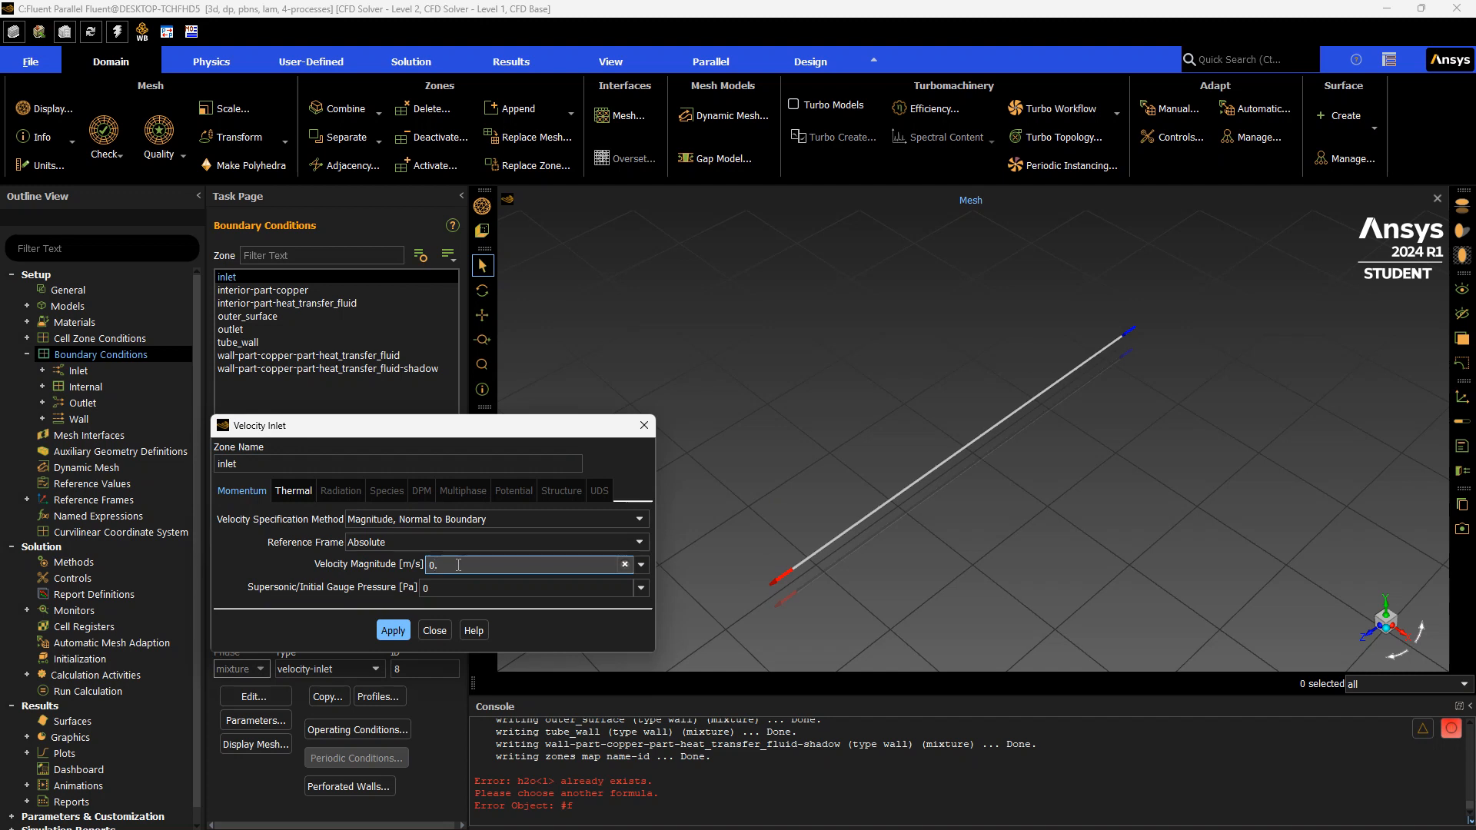
type("3114")
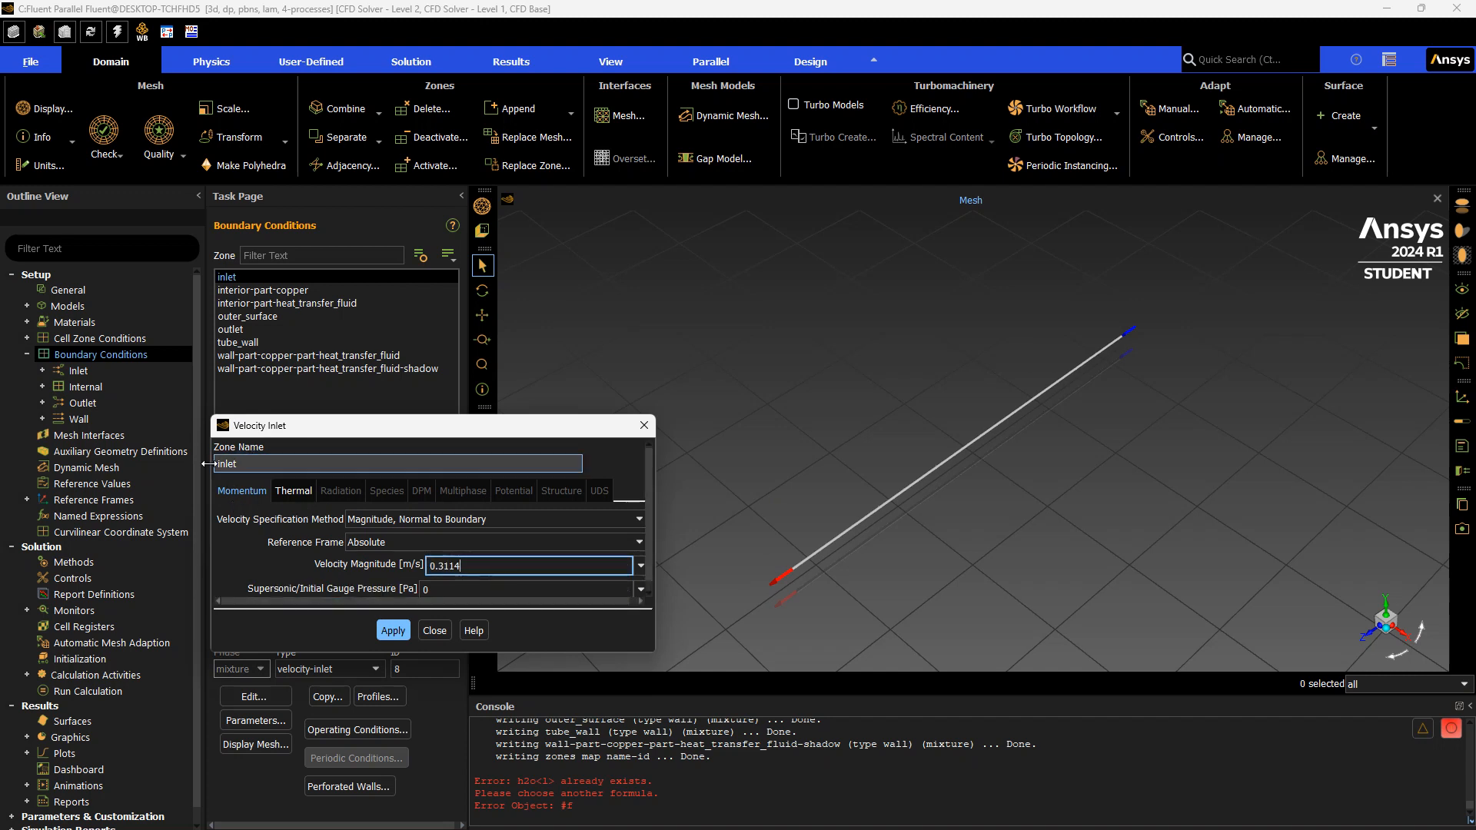
Set the inlet's thermal temperature to 398 K, apply, and close the inlet settings
left_click(296, 492)
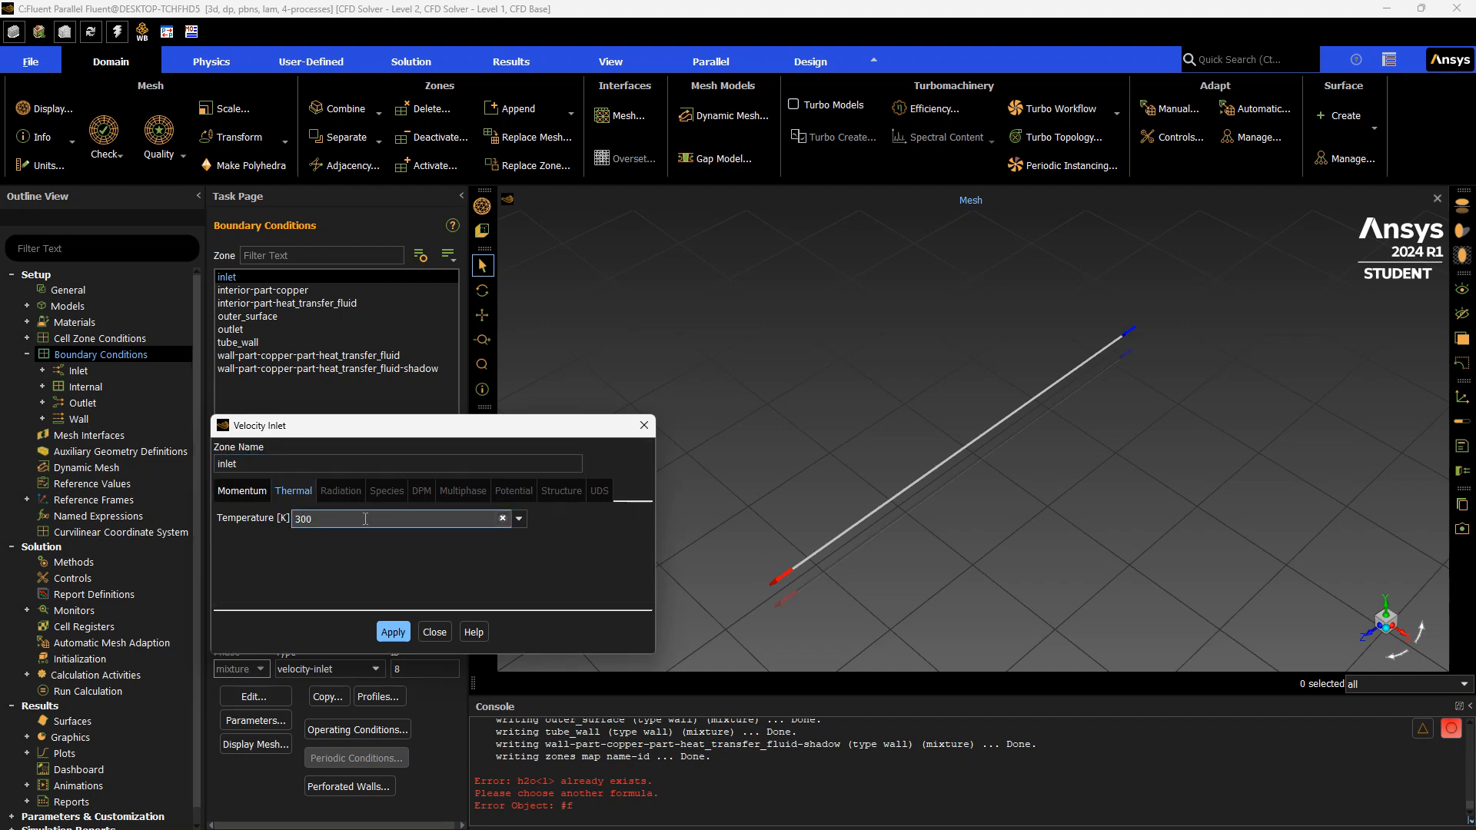
left_click_drag(314, 519, 279, 525)
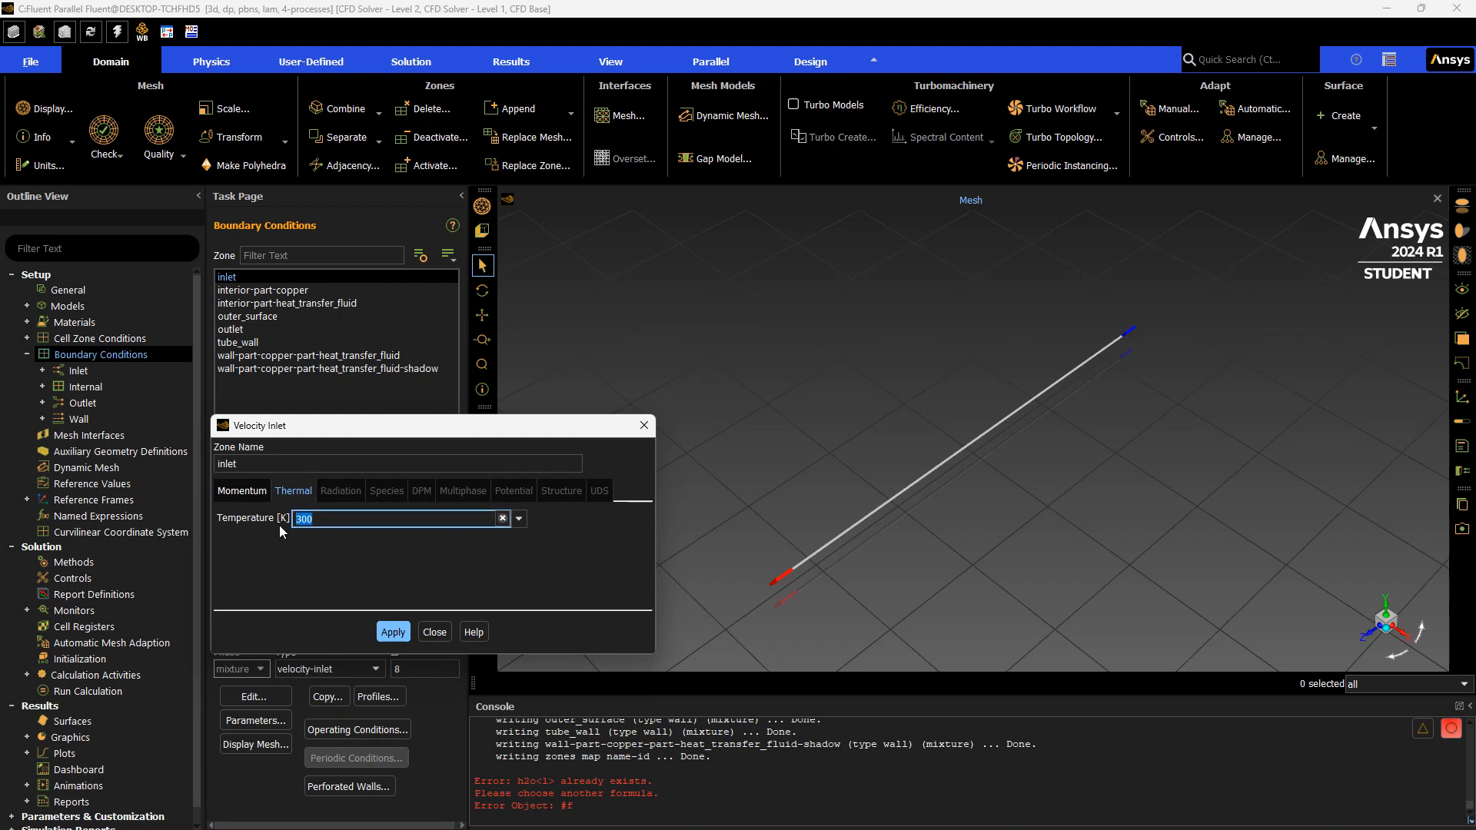
type("398")
left_click(406, 633)
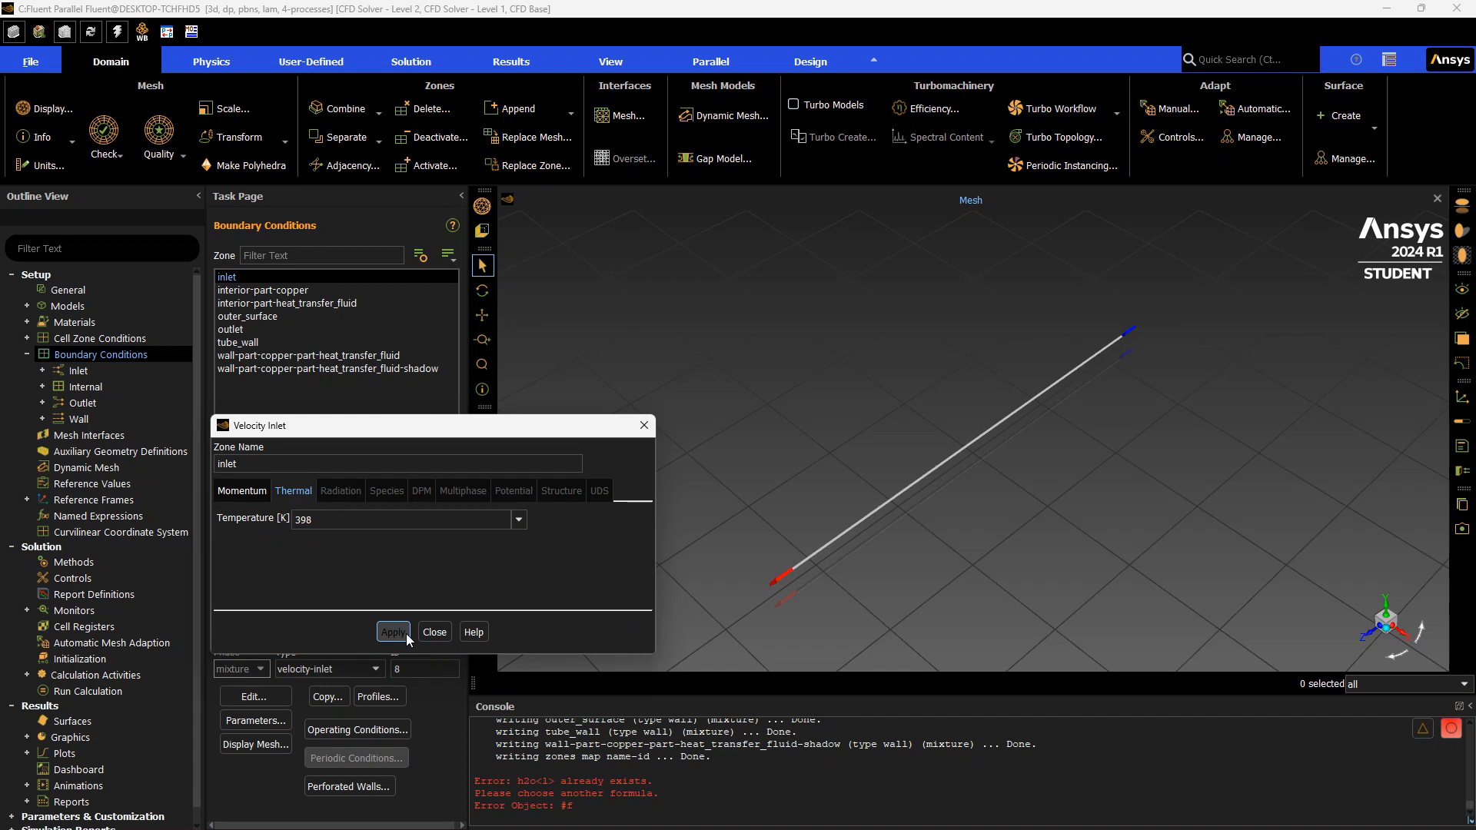
left_click(435, 632)
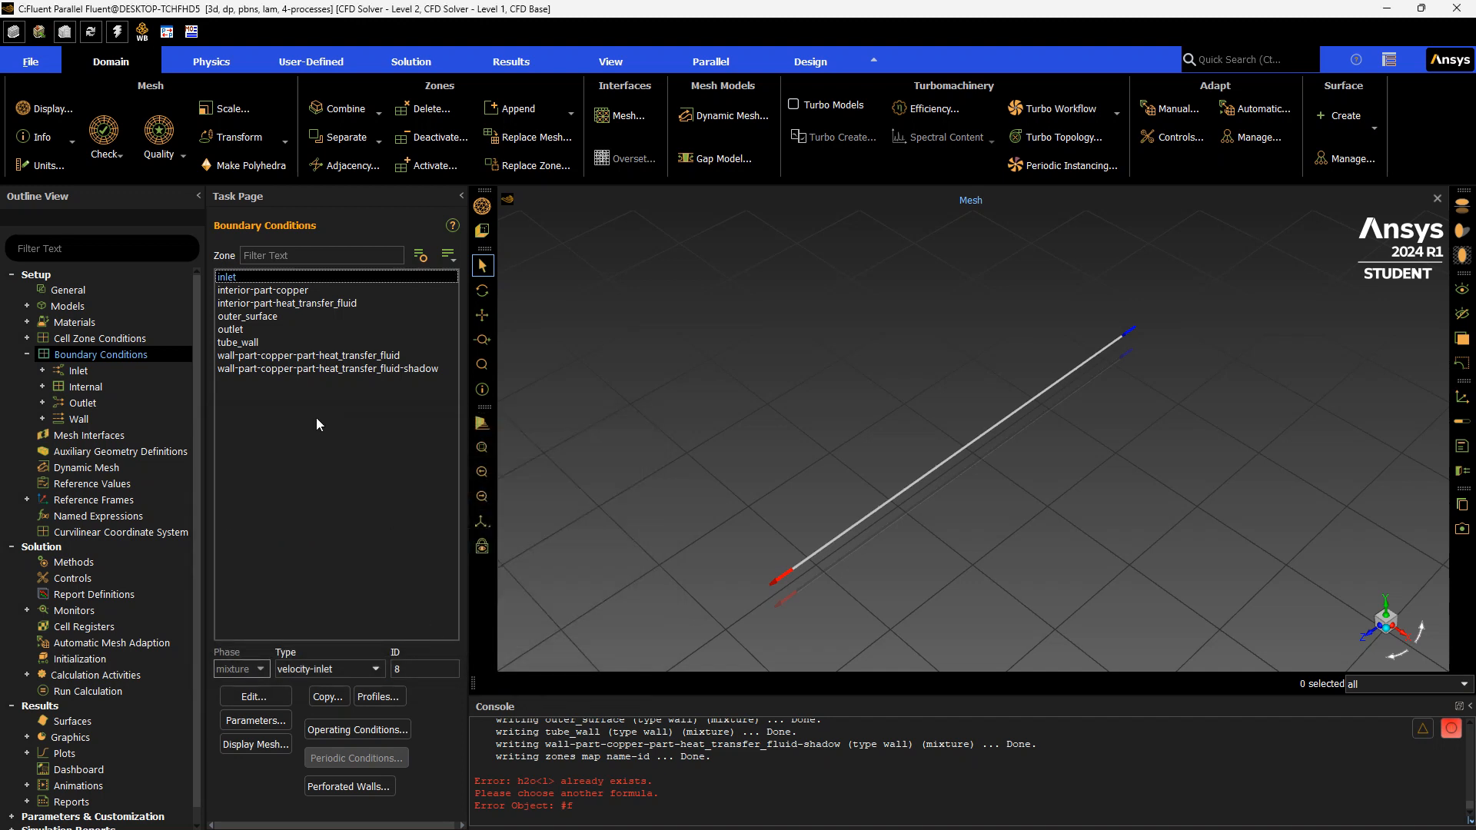
Give the outer_surface wall a Temperature thermal condition of 398 K and apply it
left_click(302, 318)
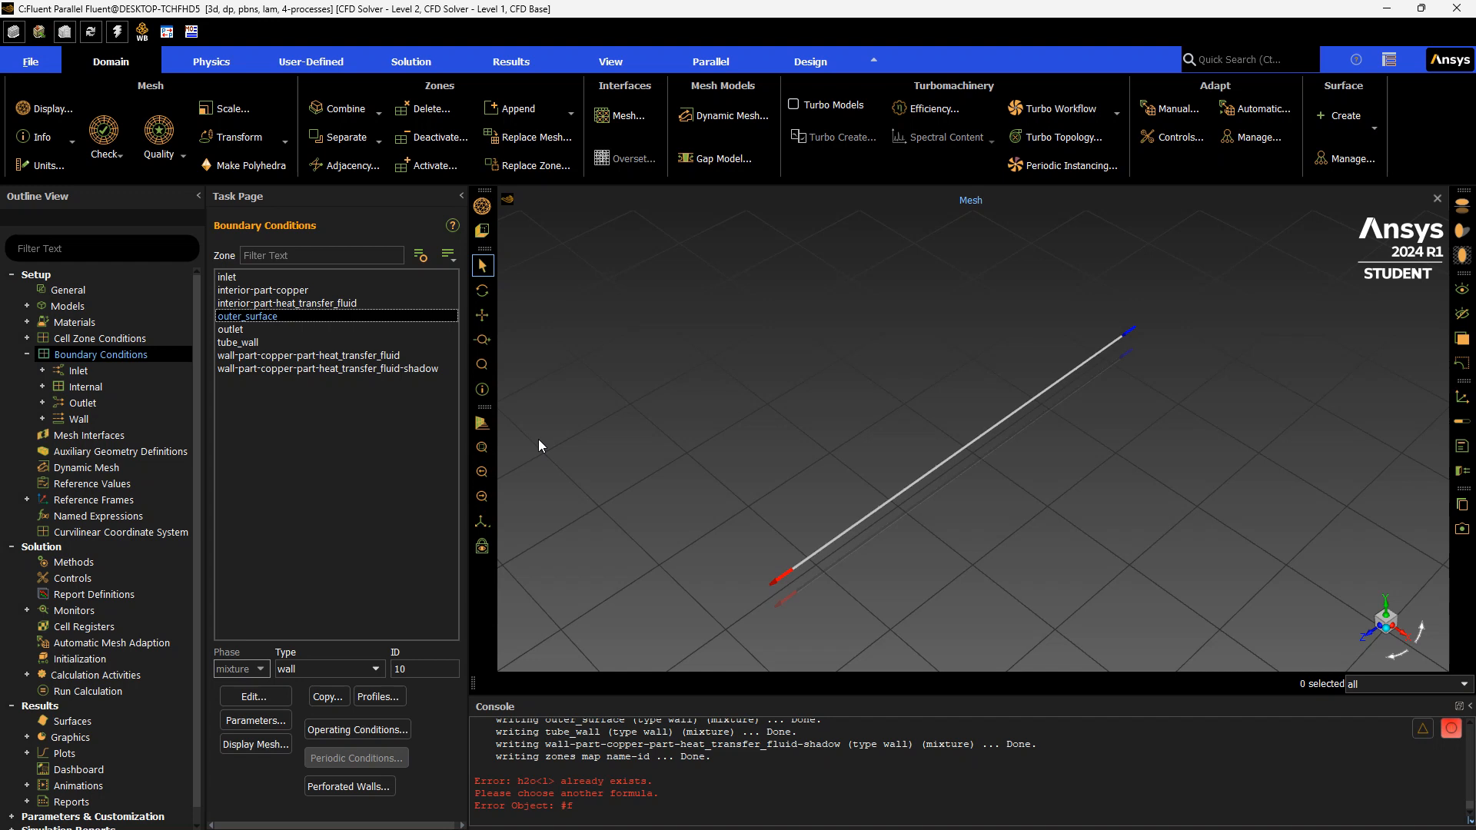
double_click(316, 318)
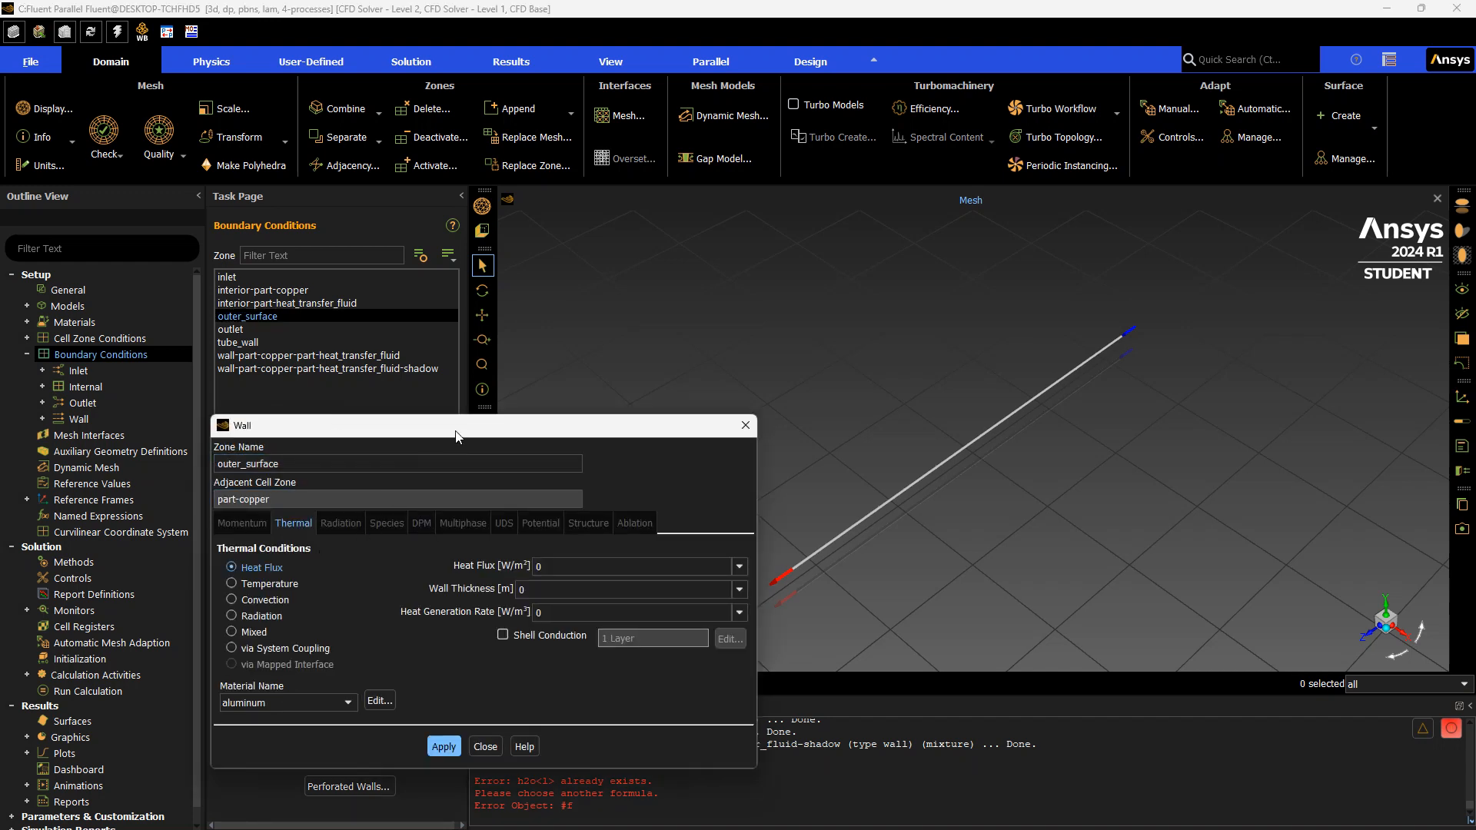
left_click_drag(456, 436, 559, 316)
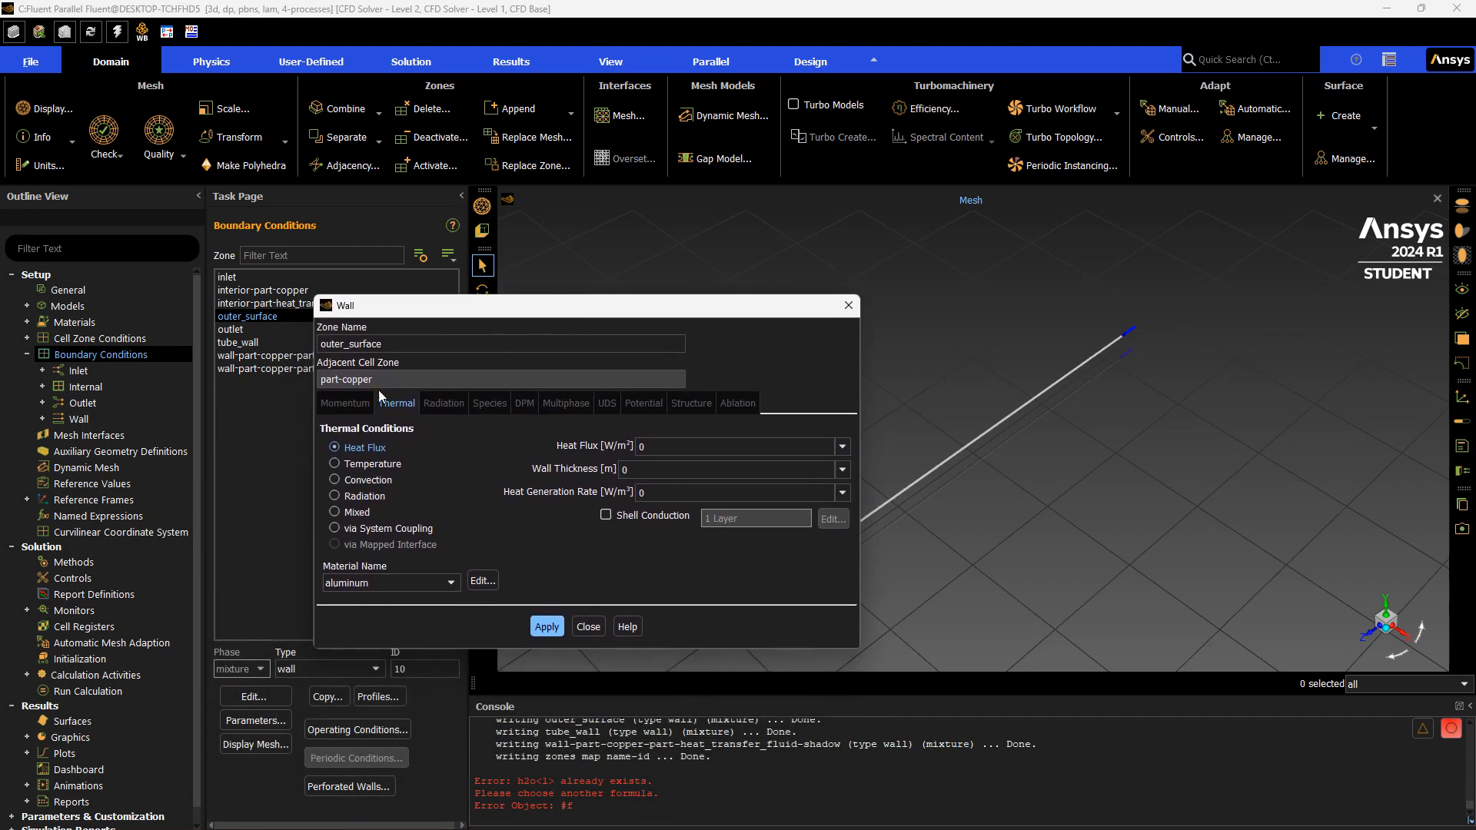
left_click(335, 463)
left_click_drag(658, 450, 586, 443)
type("398")
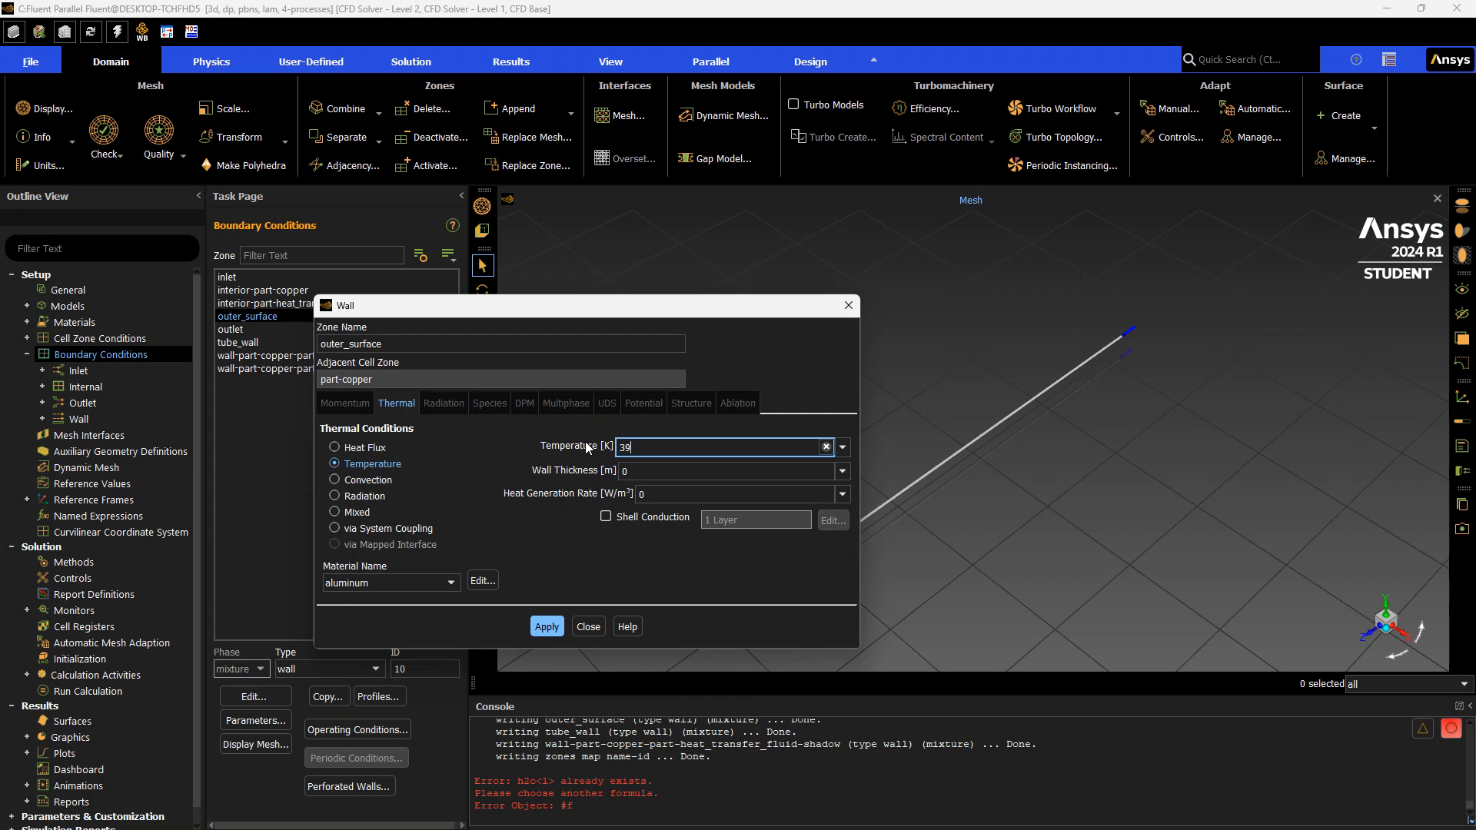
left_click(557, 625)
Change the outer_surface wall temperature to 318 K and apply
left_click(637, 447)
key("BackSpace")
key("BackSpace")
type("18")
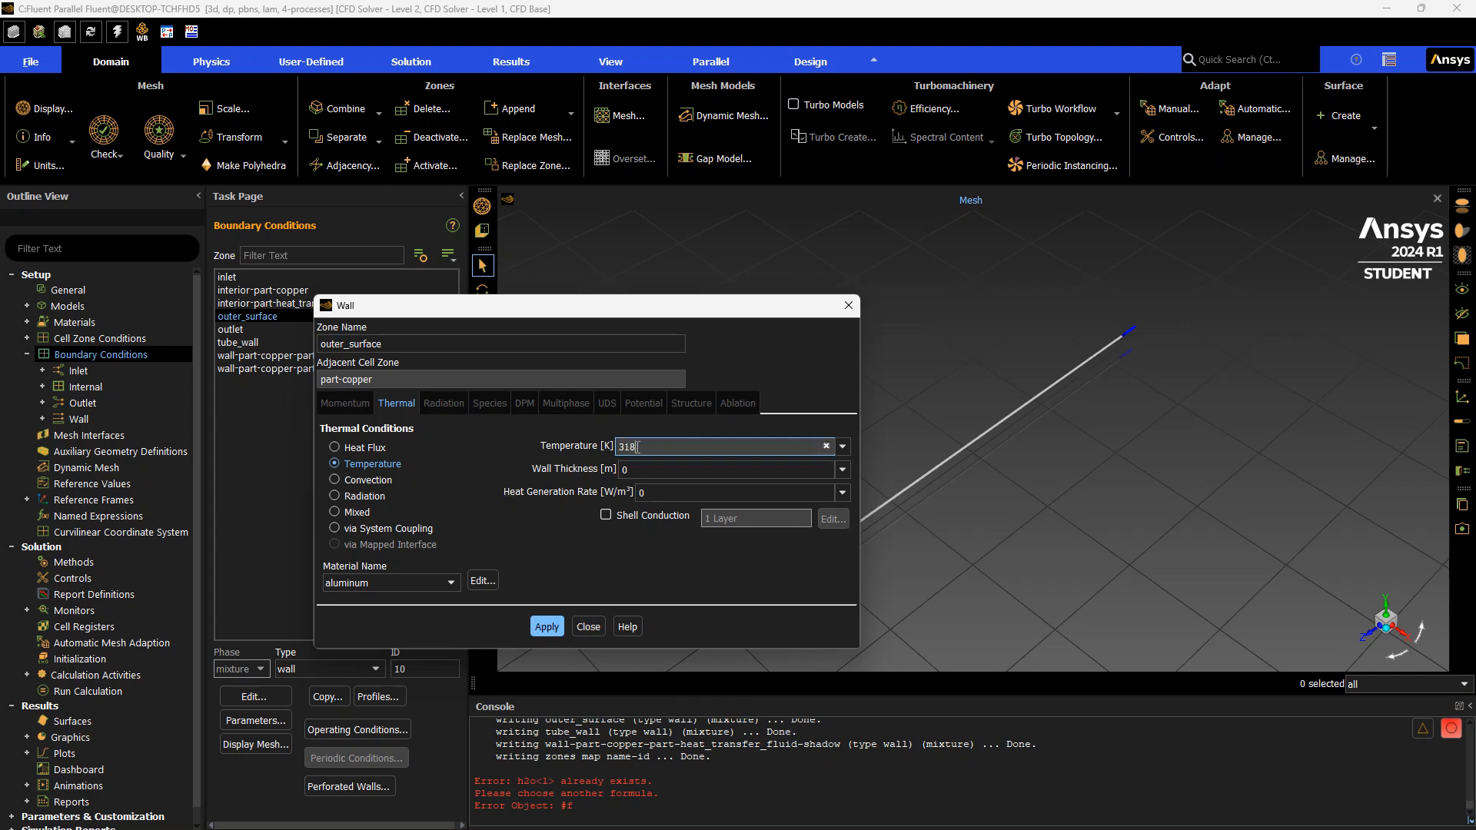
left_click(559, 629)
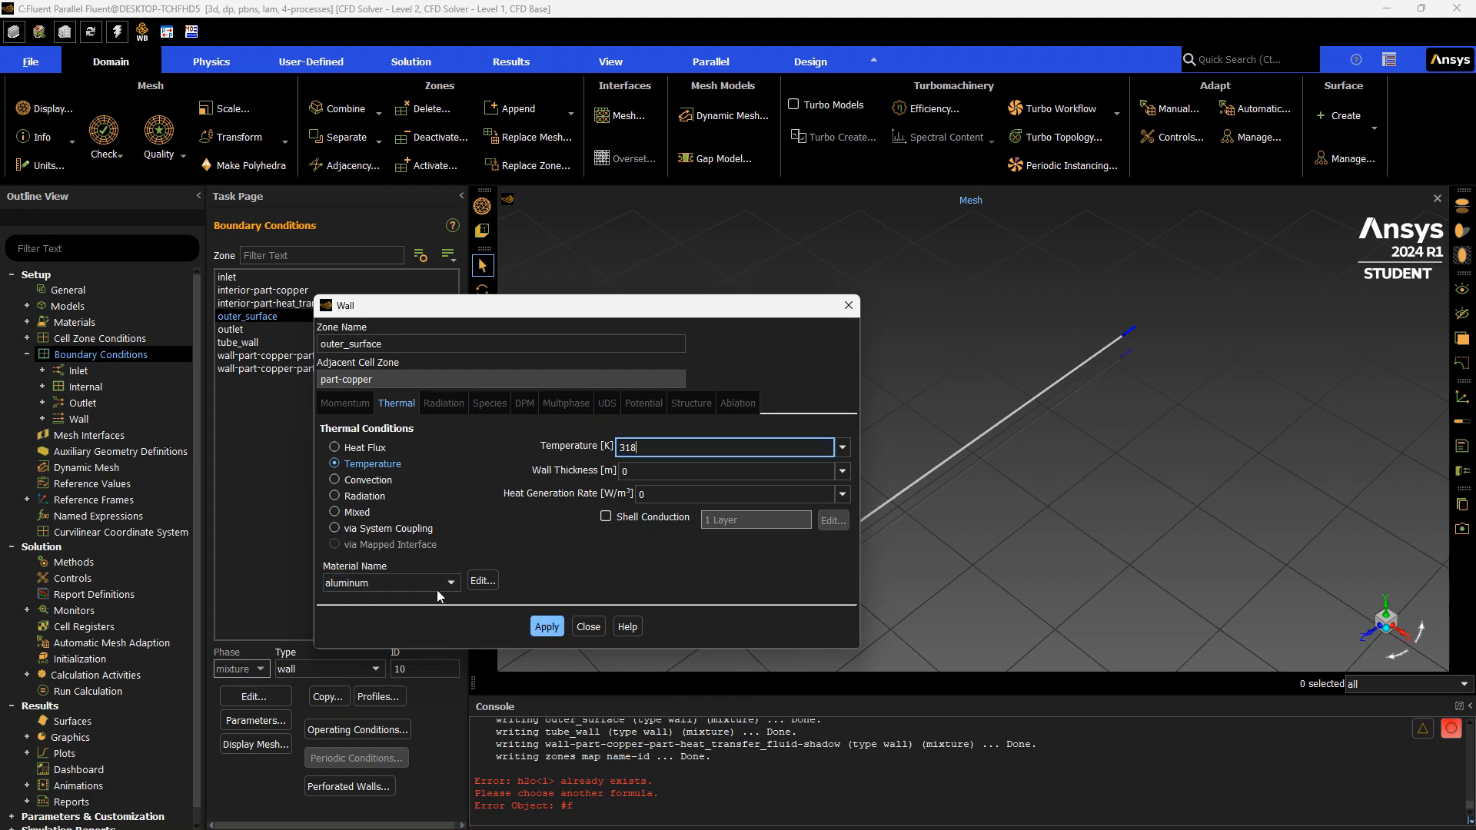
Set the outer_surface wall material to copper, apply, and close the wall settings
left_click(427, 581)
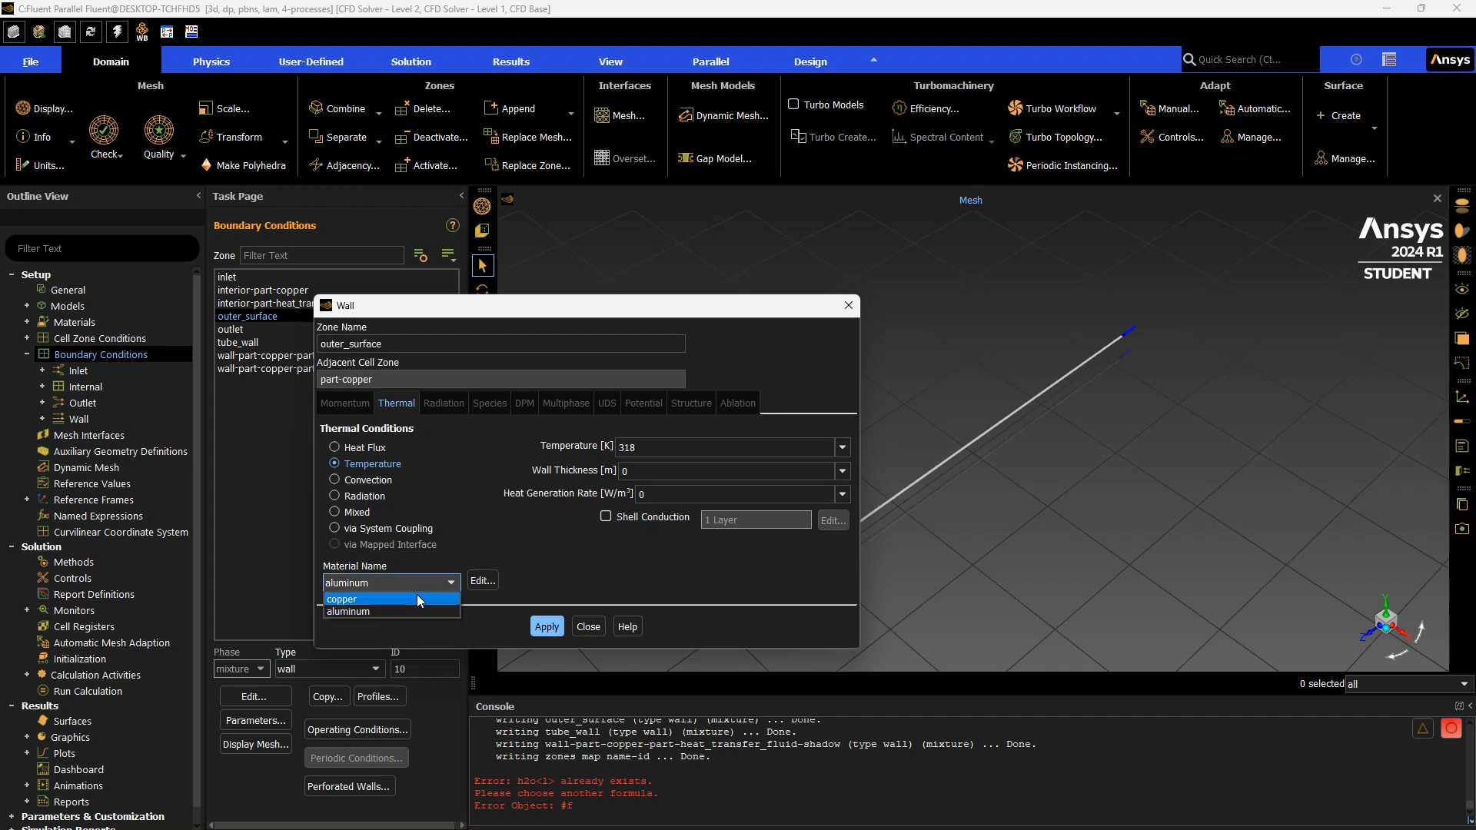
left_click(416, 597)
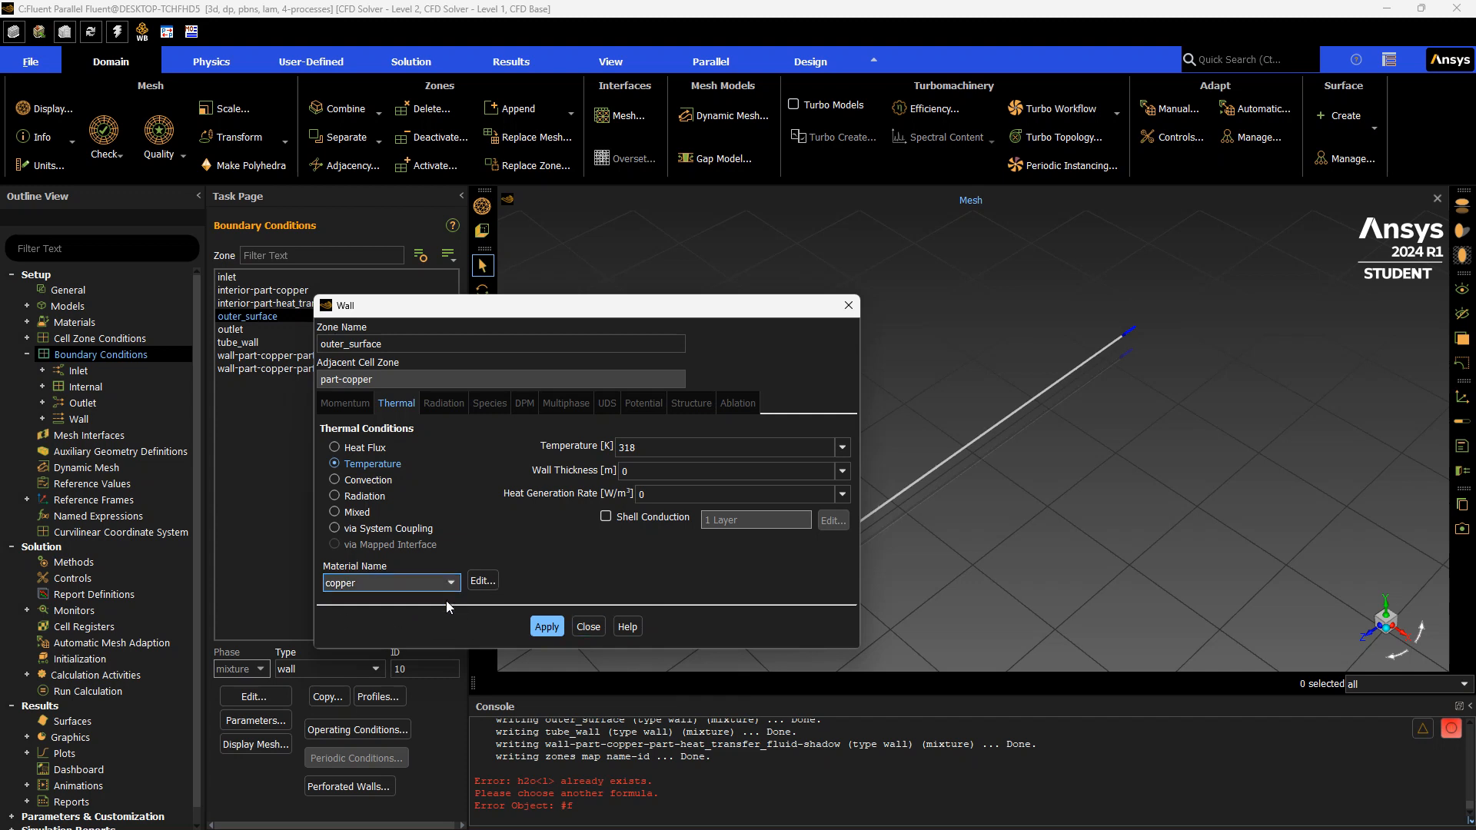
left_click(546, 625)
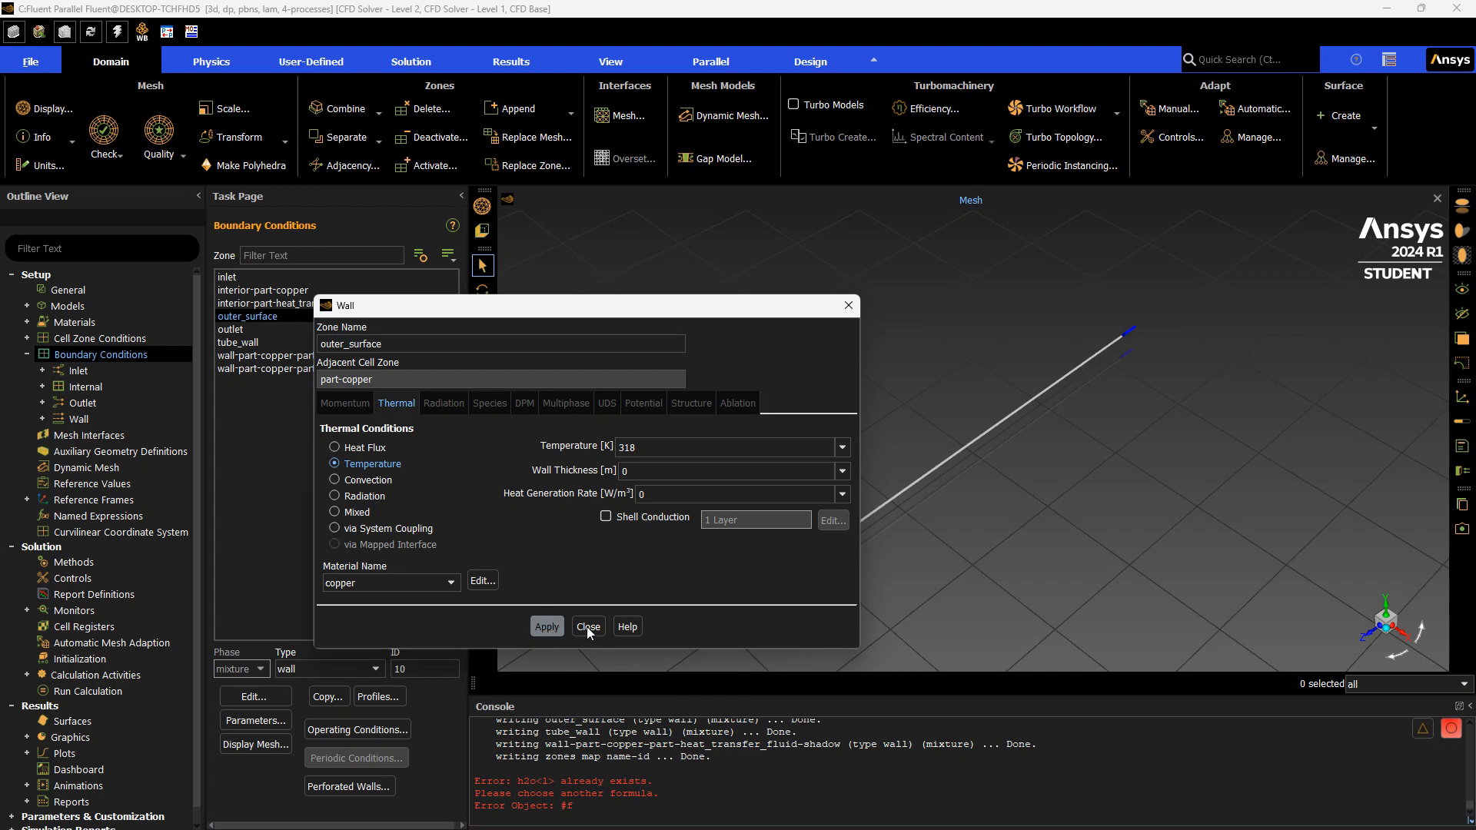
left_click(536, 629)
left_click(589, 627)
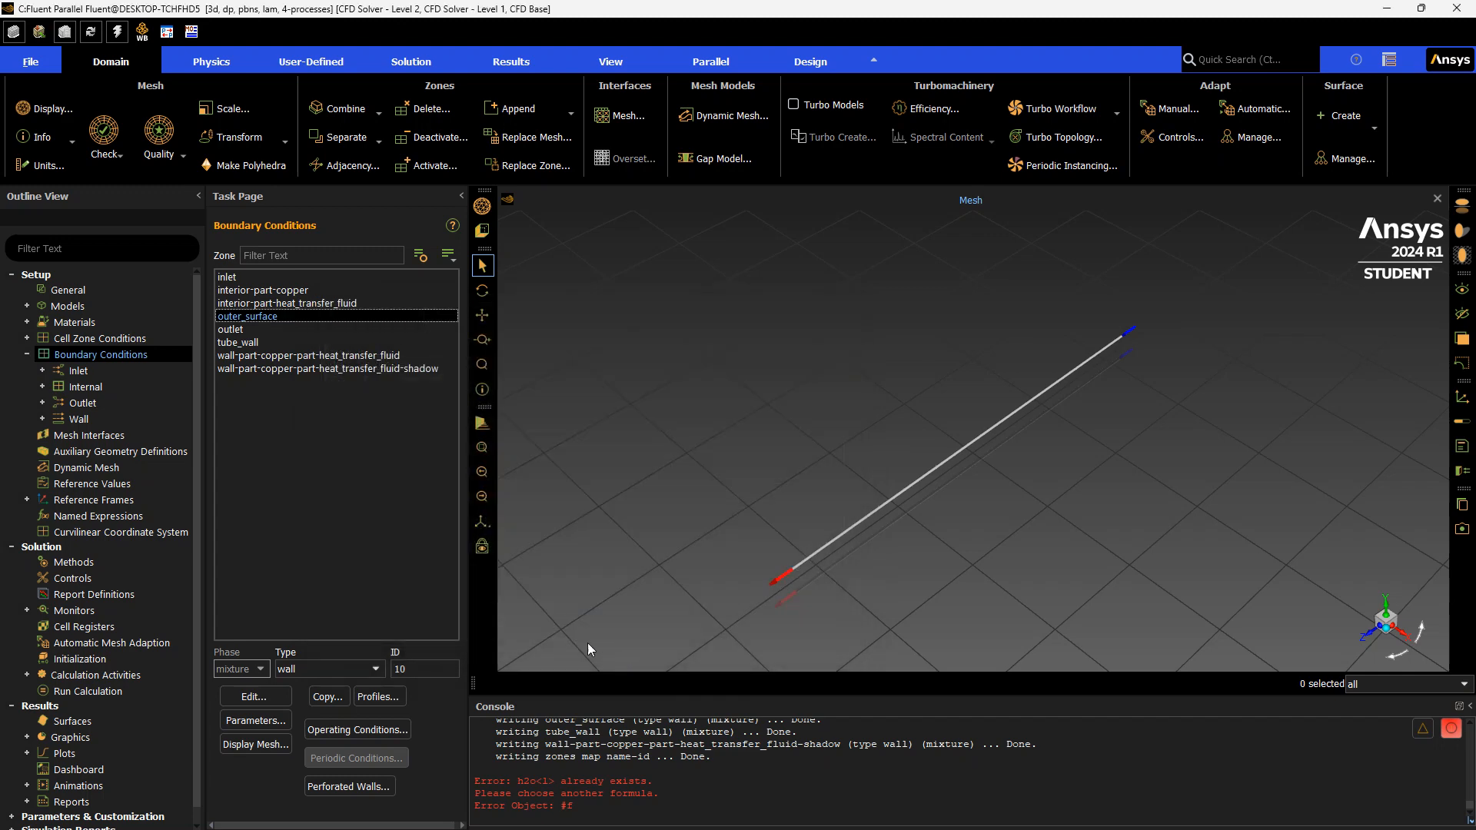
Open the outlet's pressure-outlet settings to review them, then close them
left_click(284, 330)
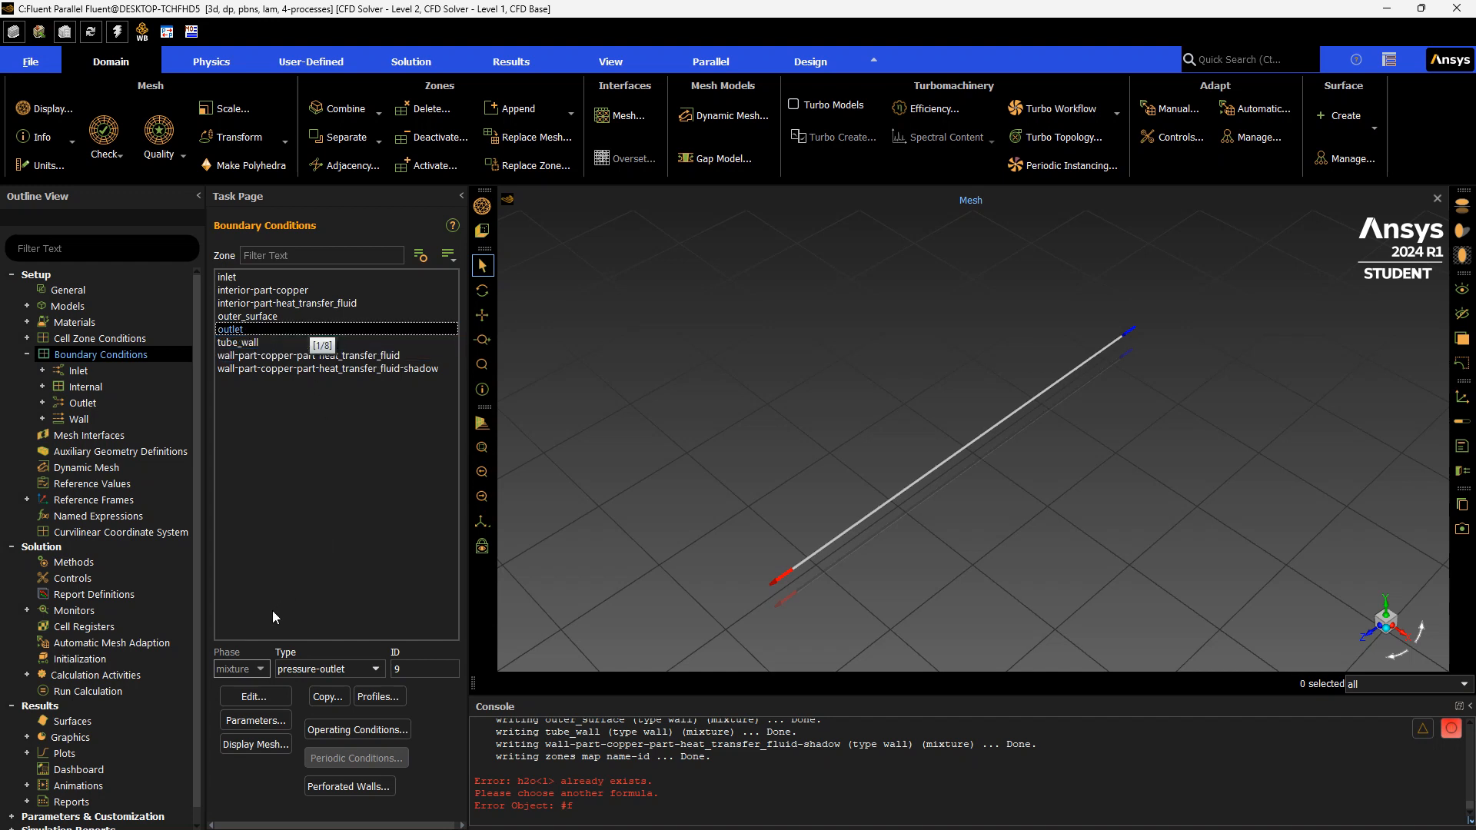
left_click(342, 672)
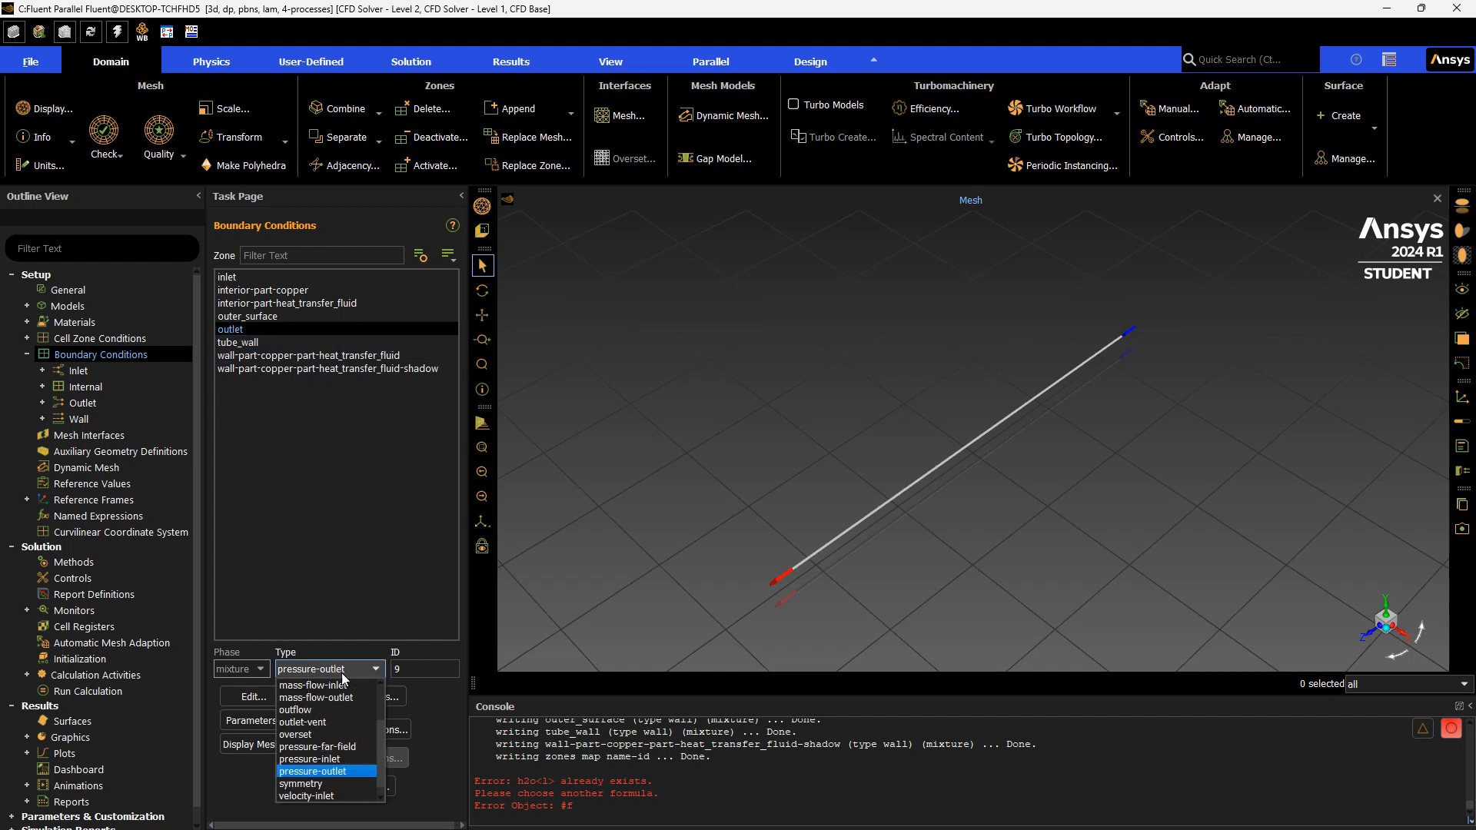
left_click(343, 771)
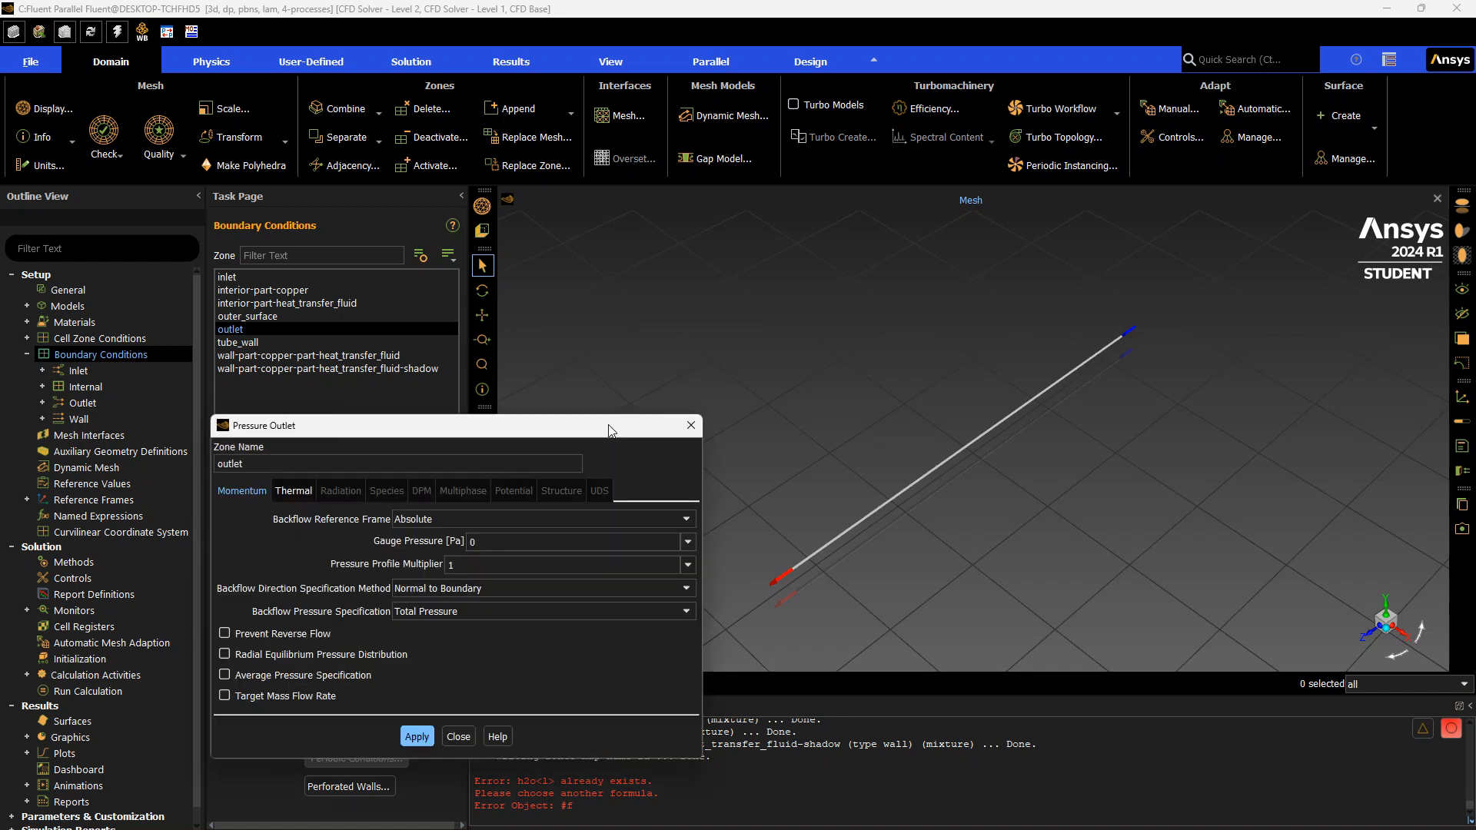
left_click_drag(460, 429, 686, 263)
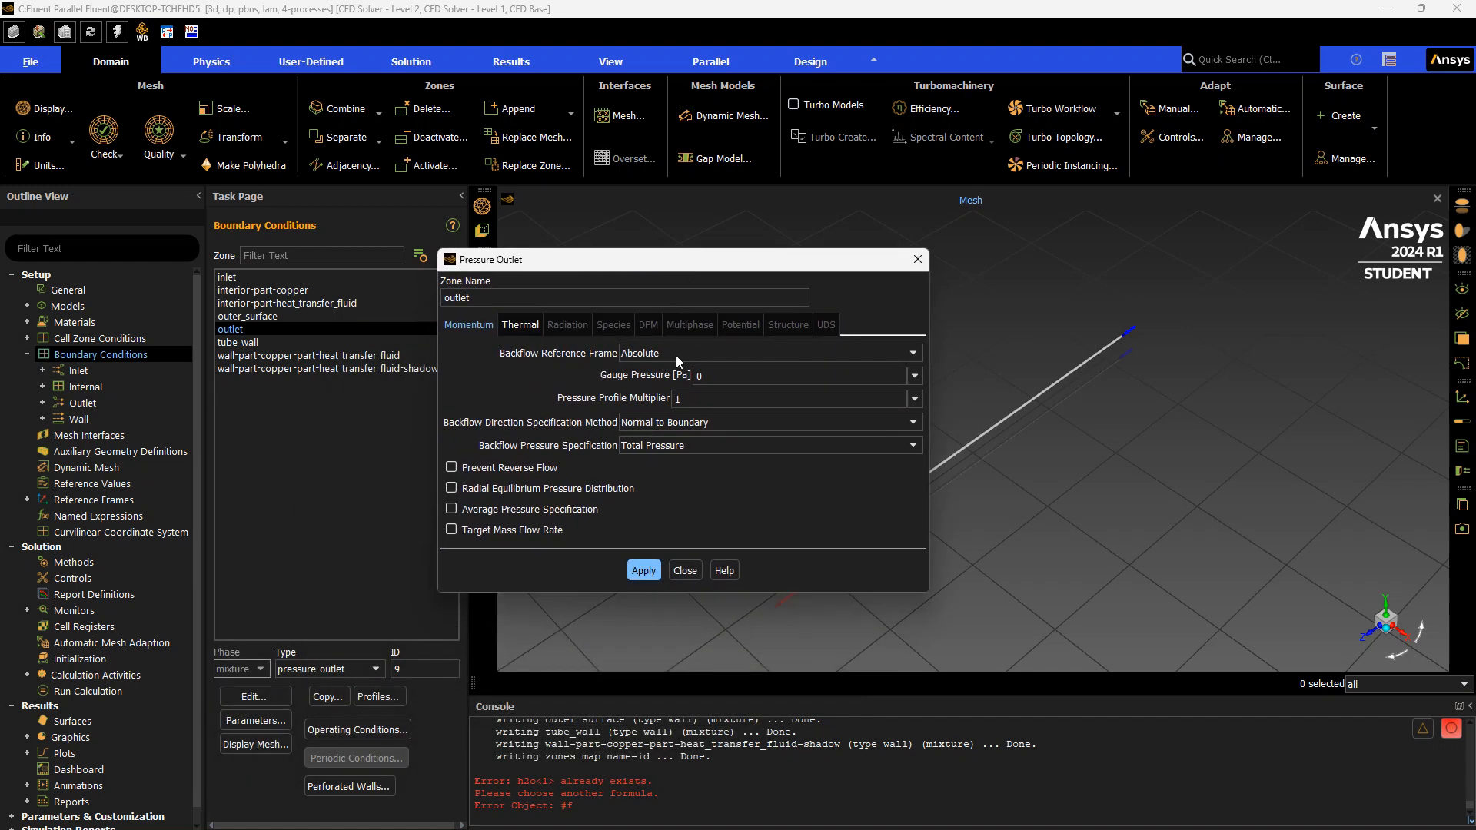
left_click(699, 377)
left_click(686, 571)
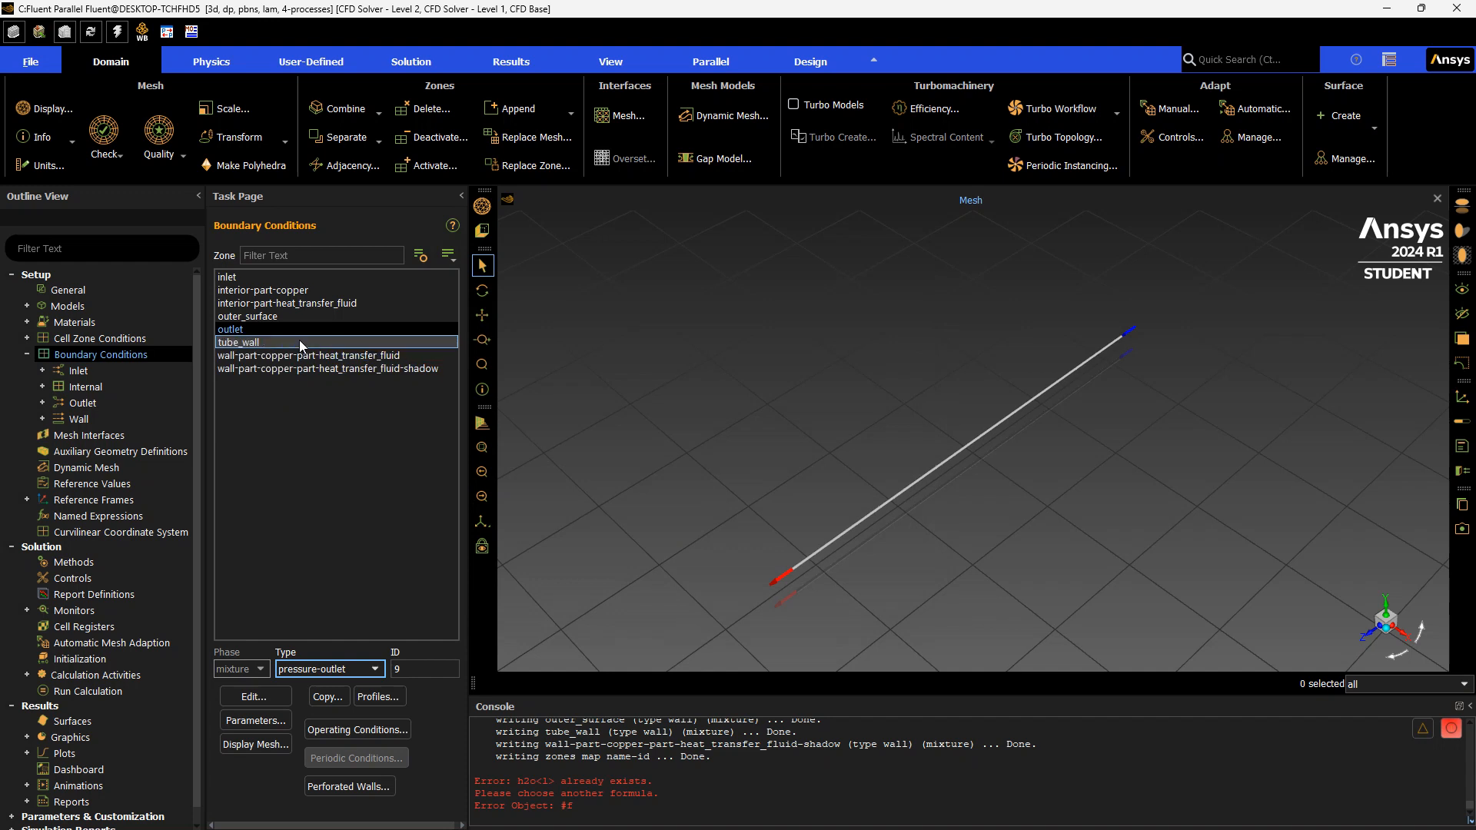
Set the tube_wall material to copper and its wall thickness to 0.0006 m, apply, and close
left_click(300, 343)
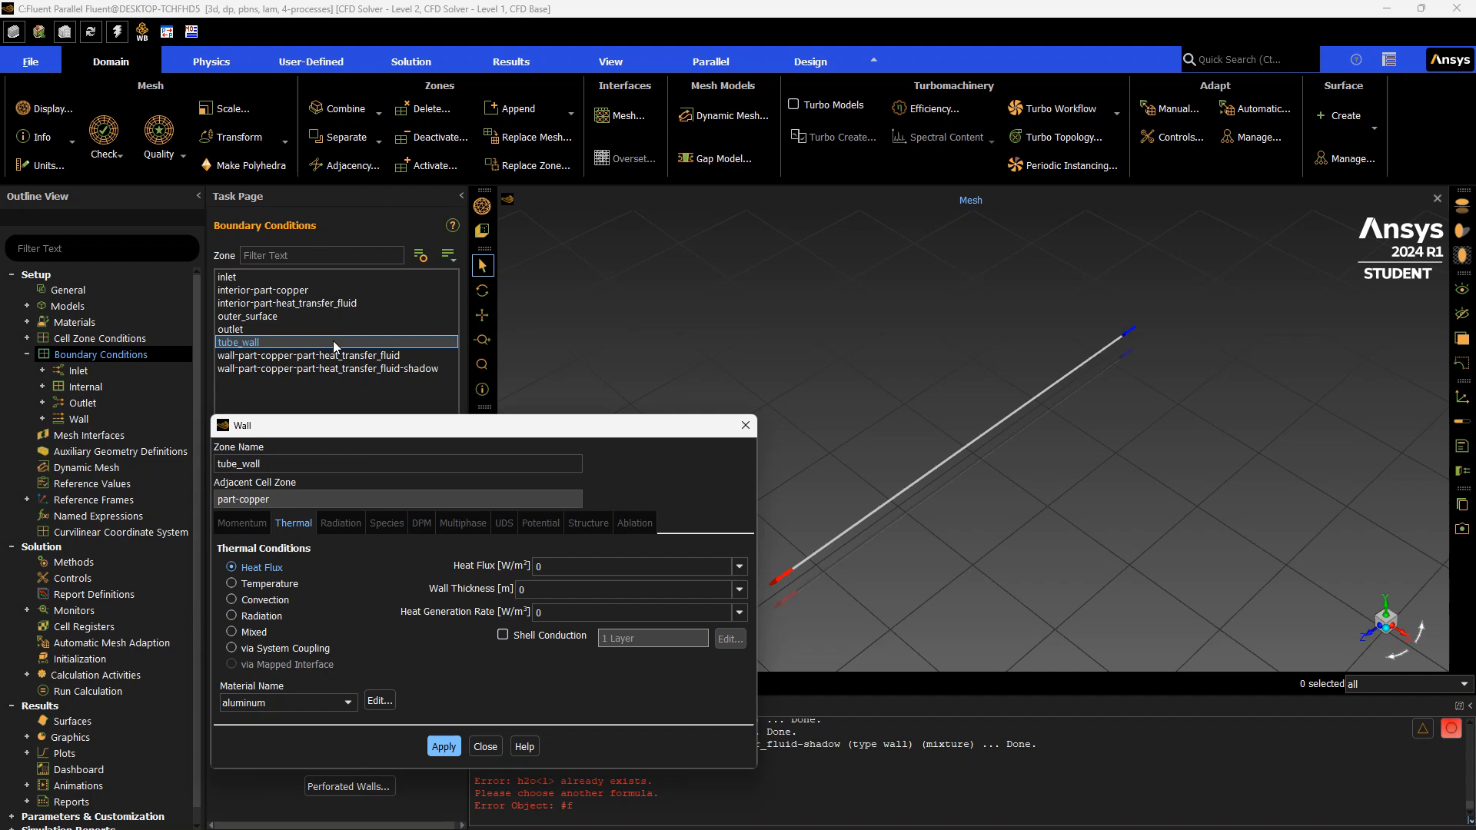
left_click(326, 703)
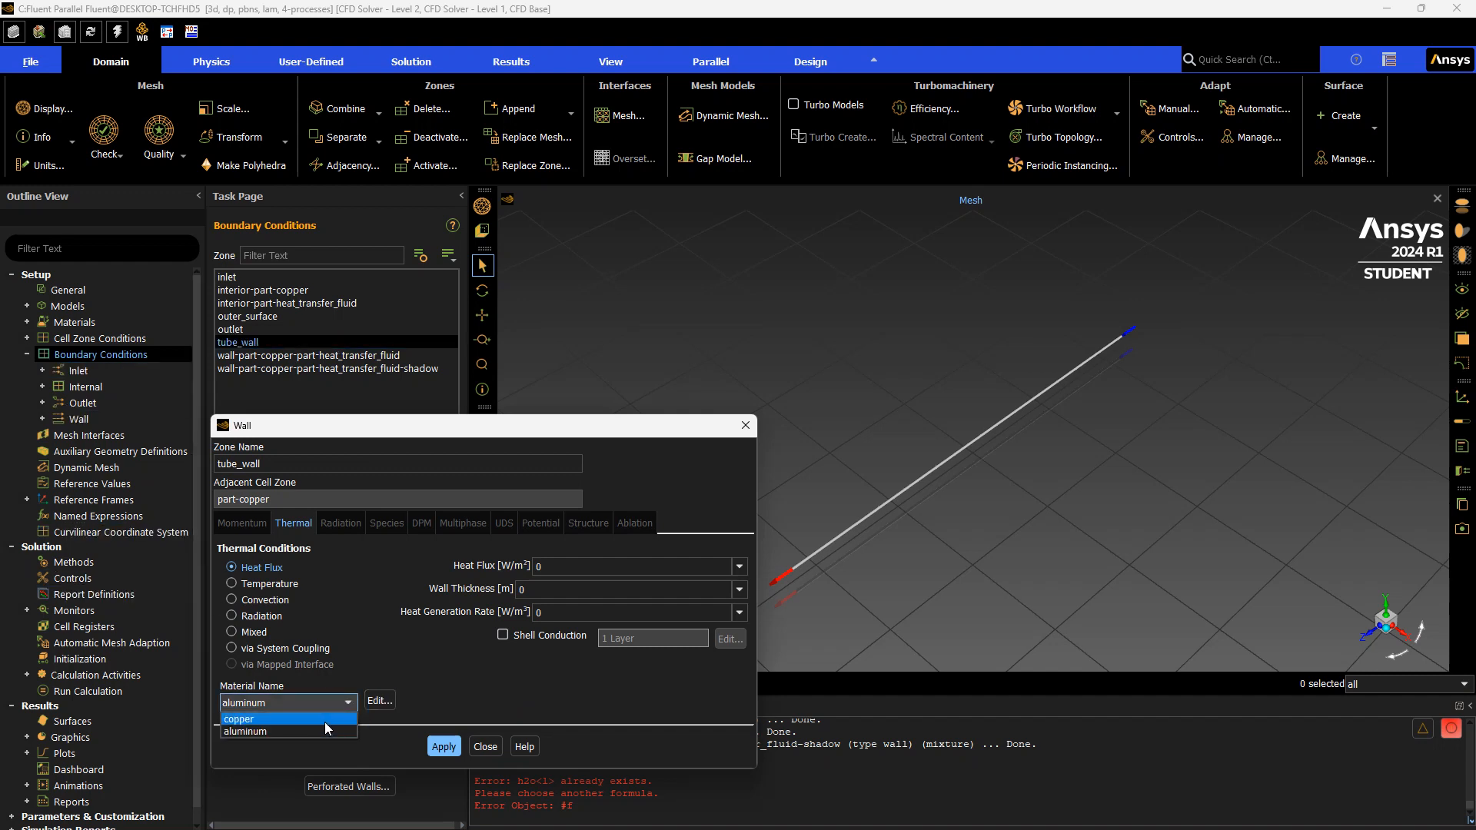
left_click(321, 721)
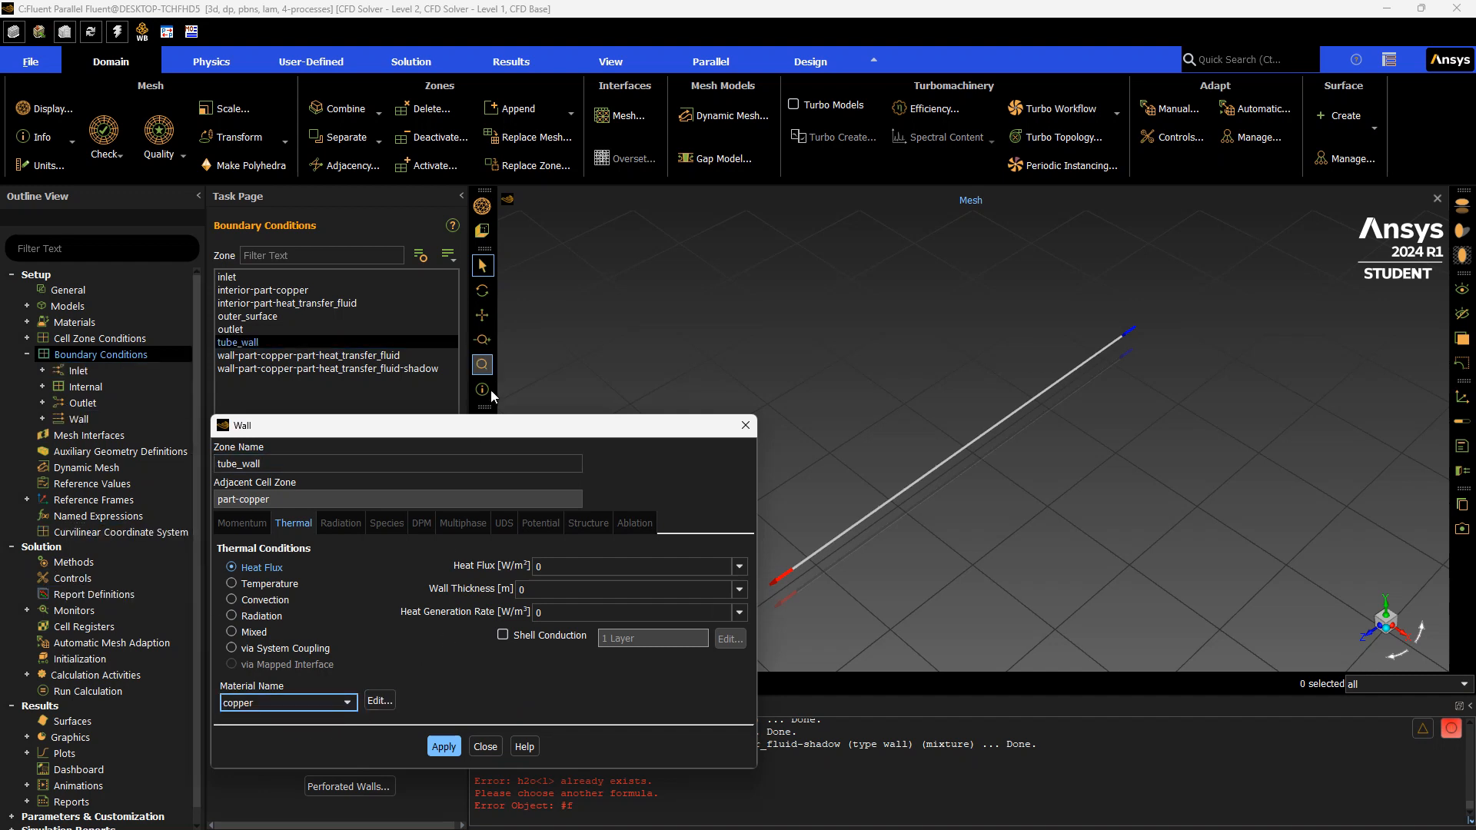
left_click(559, 588)
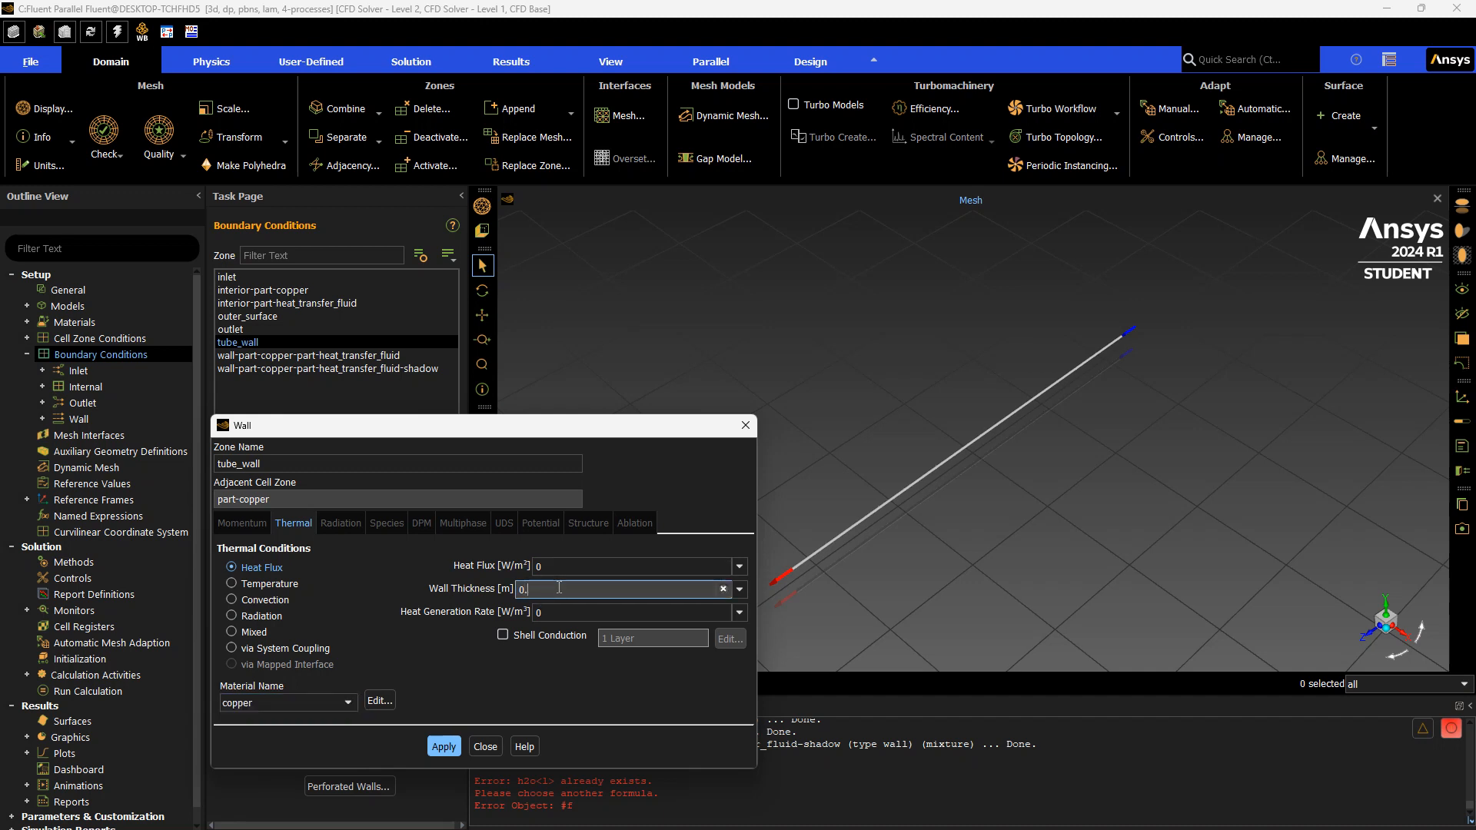
type(".0")
type("00")
type("6")
type("0")
left_click(441, 746)
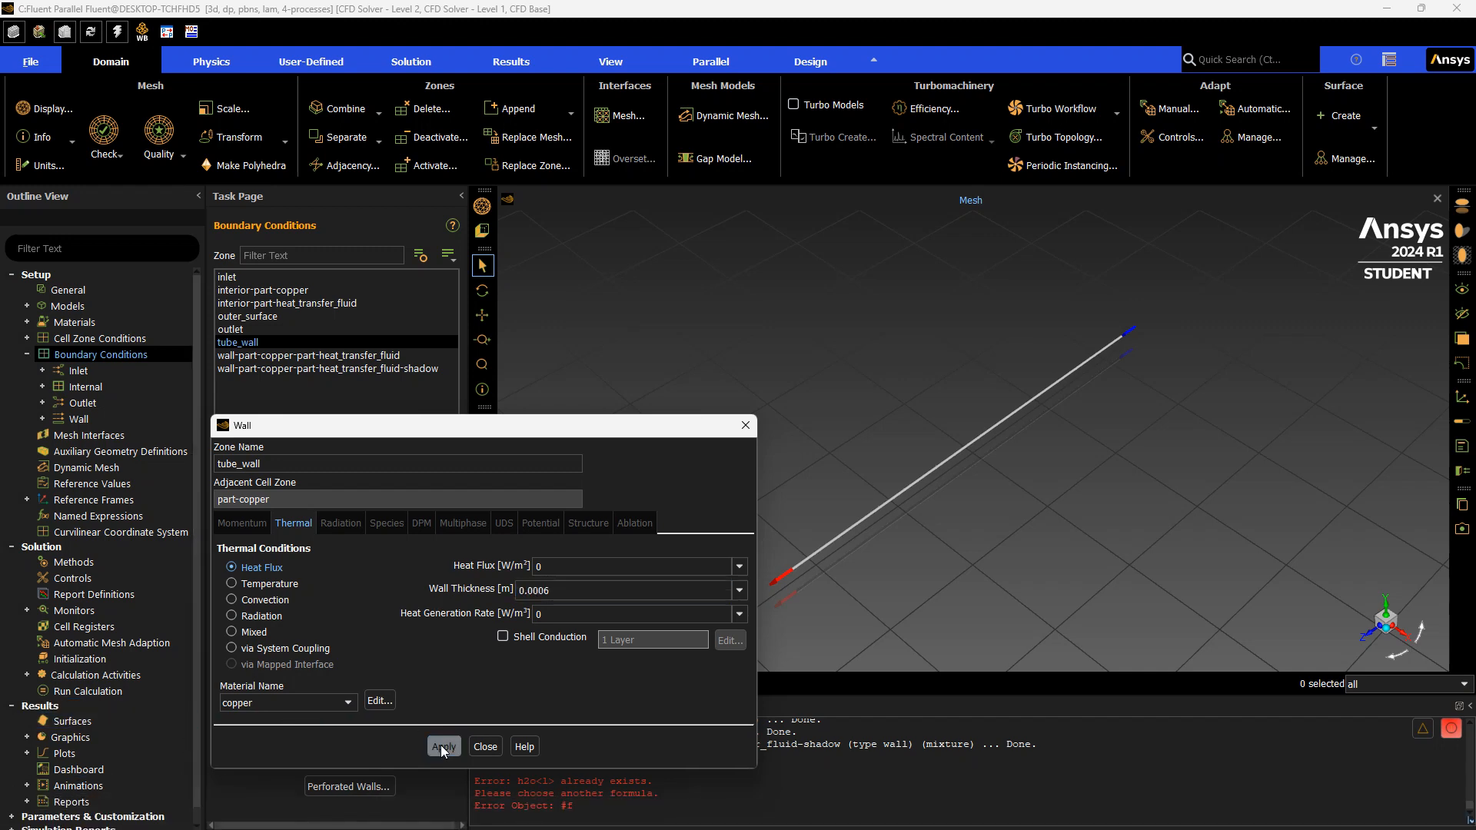
left_click(486, 747)
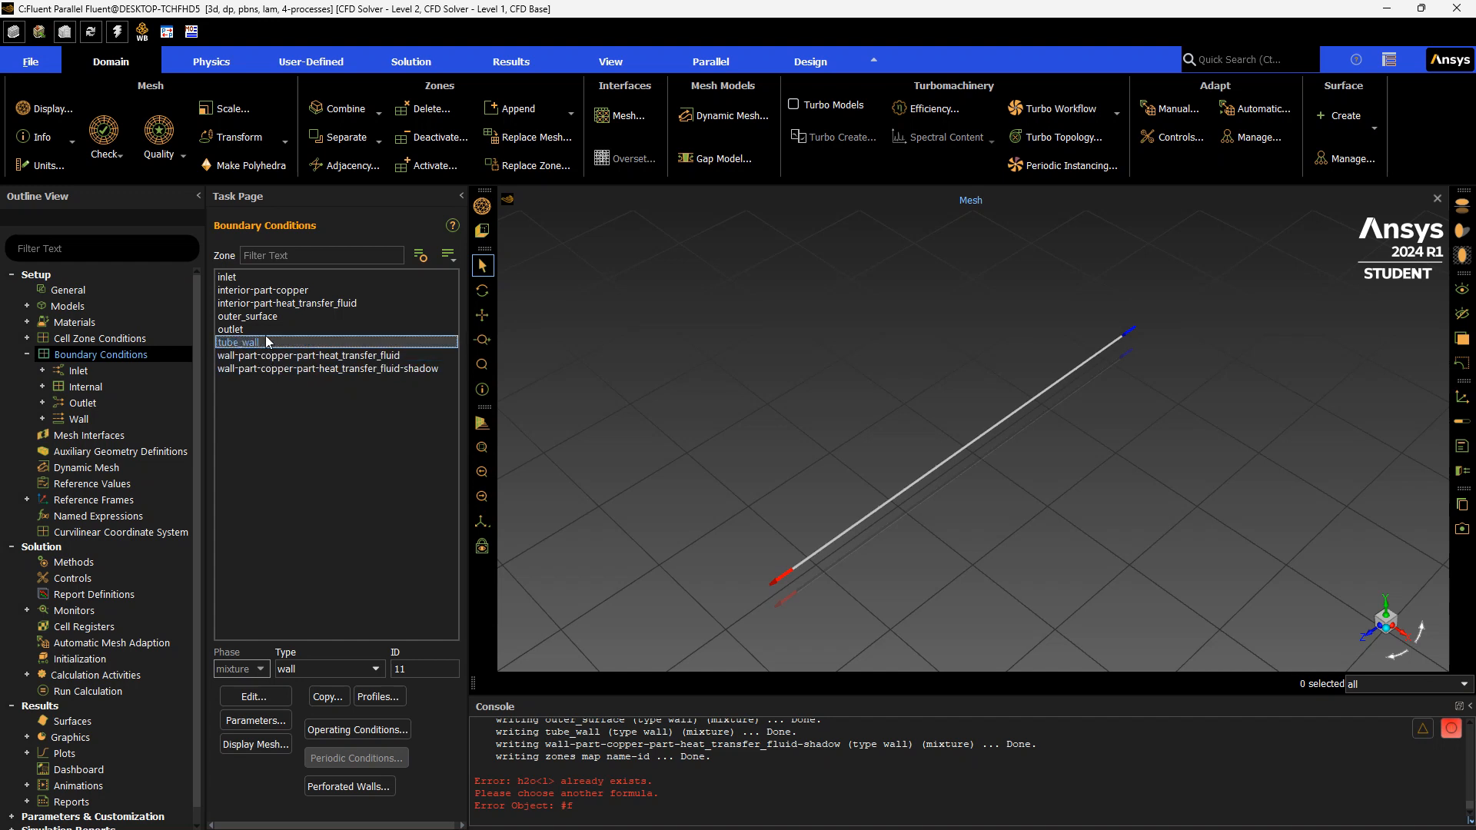
Set the wall-part-copper-part-heat_transfer_fluid wall material to copper and its wall thickness to 0.0006 m, apply, and close
left_click(396, 354)
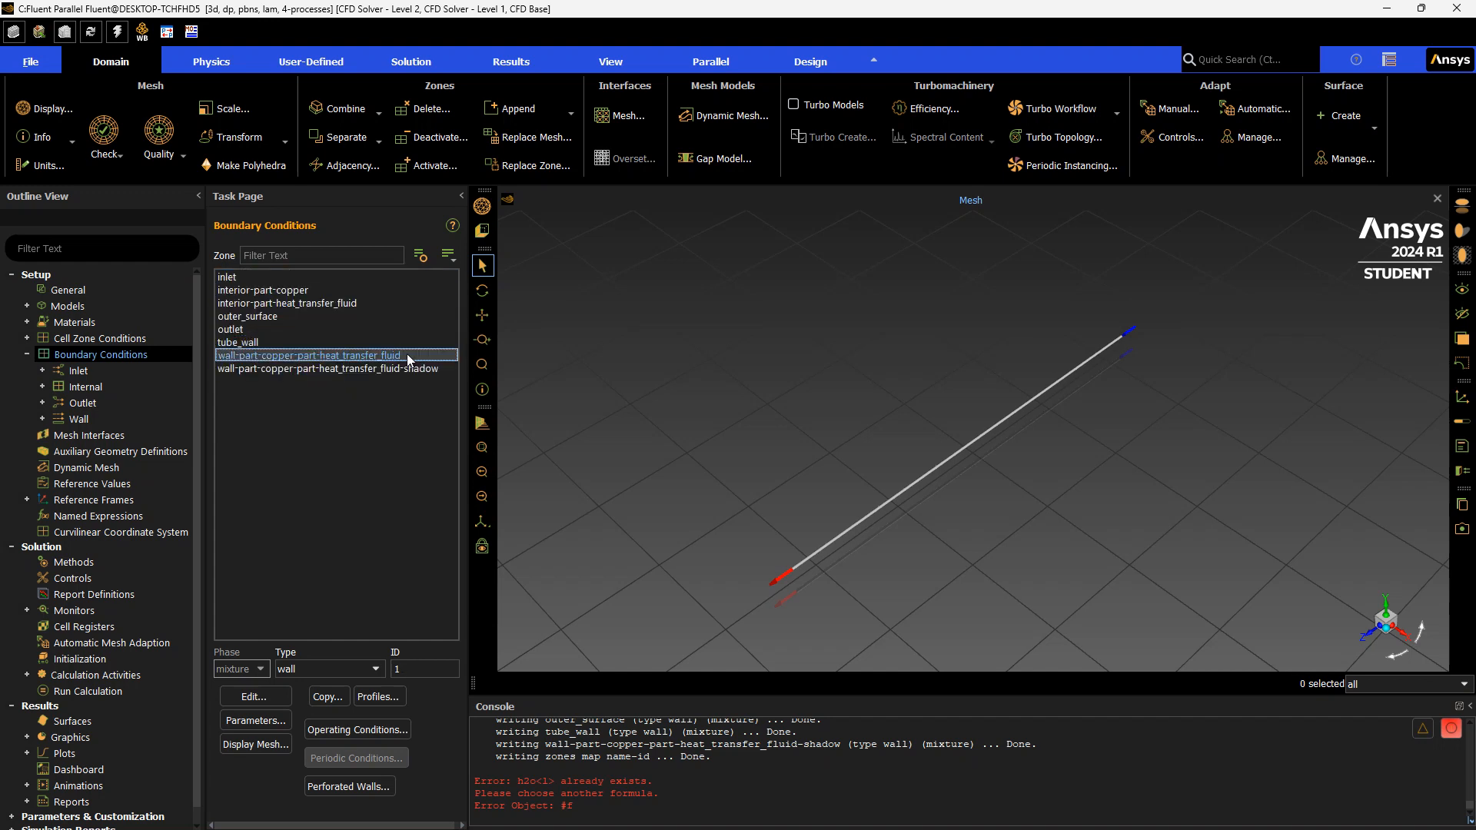
double_click(405, 355)
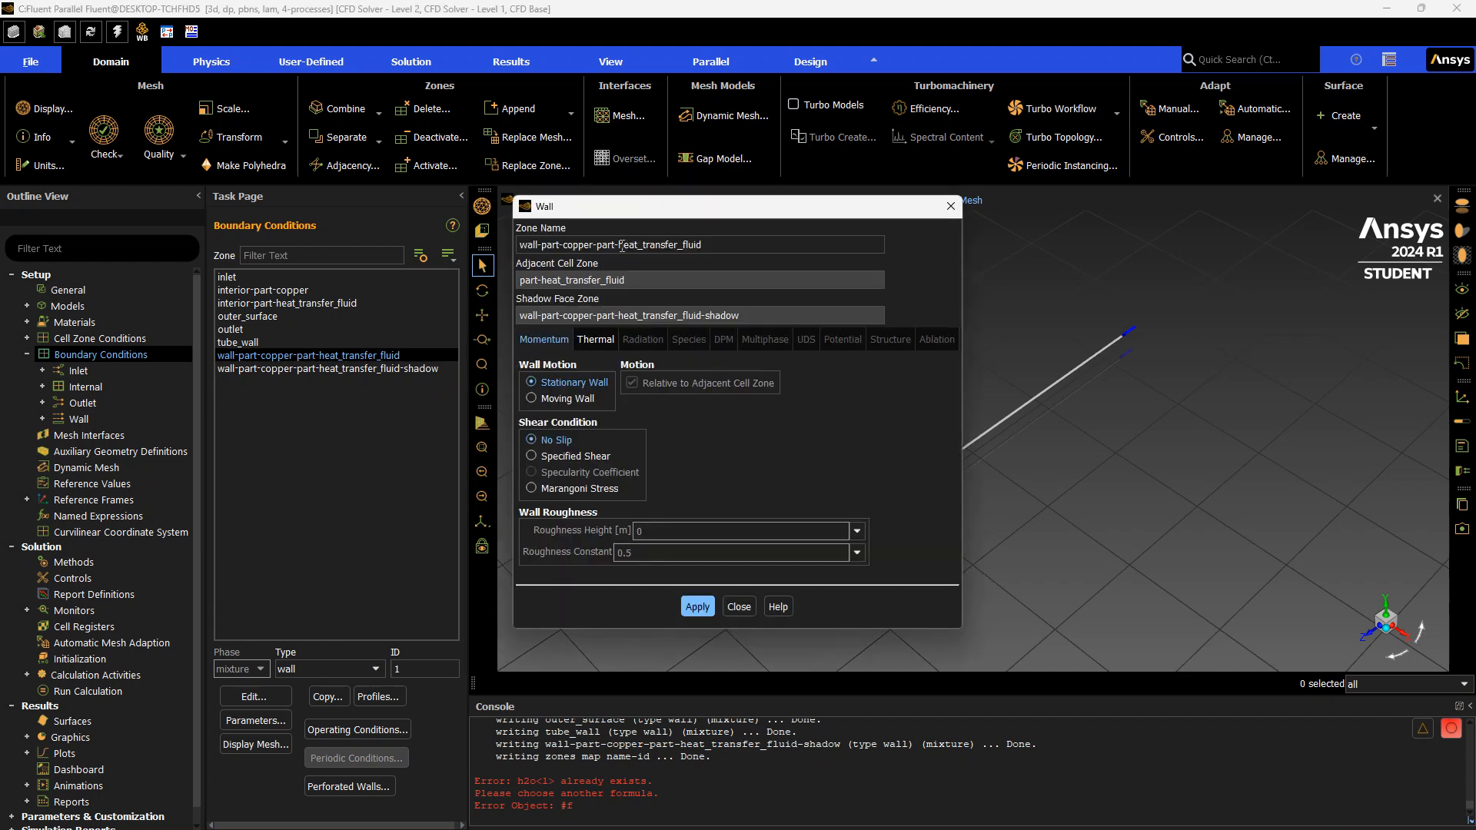
left_click(589, 338)
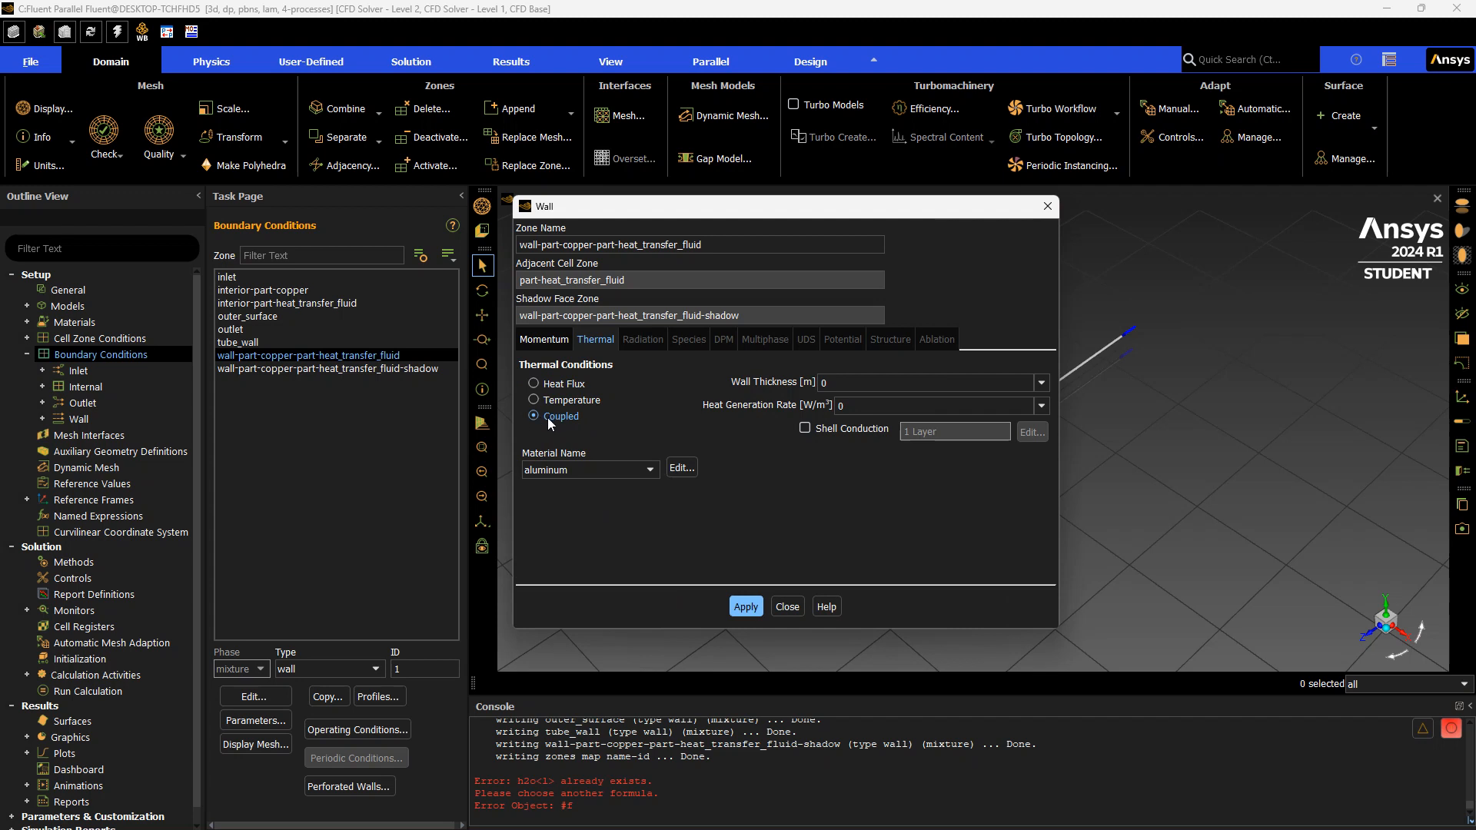
left_click(639, 469)
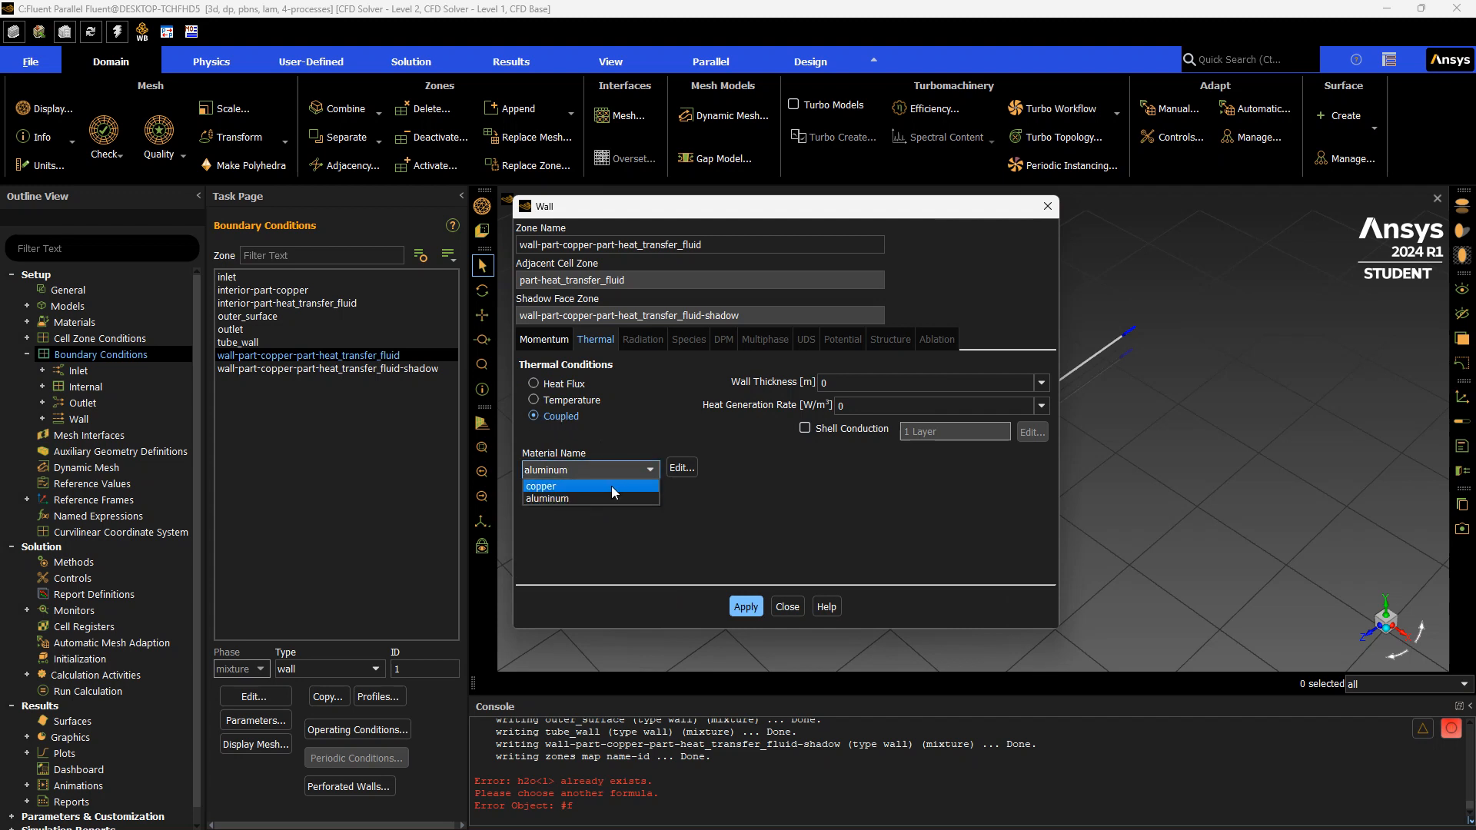
left_click(611, 486)
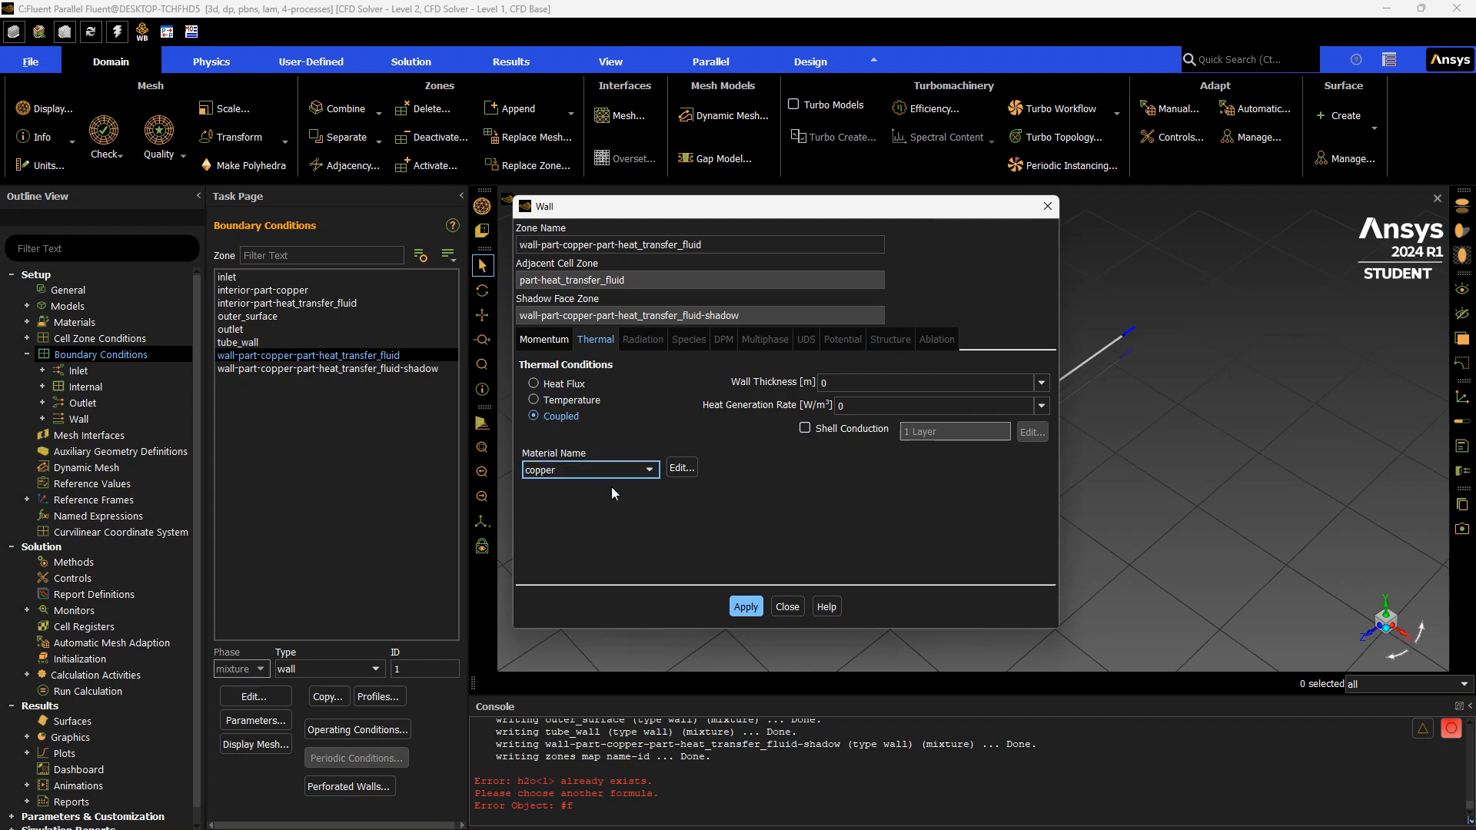
left_click(867, 384)
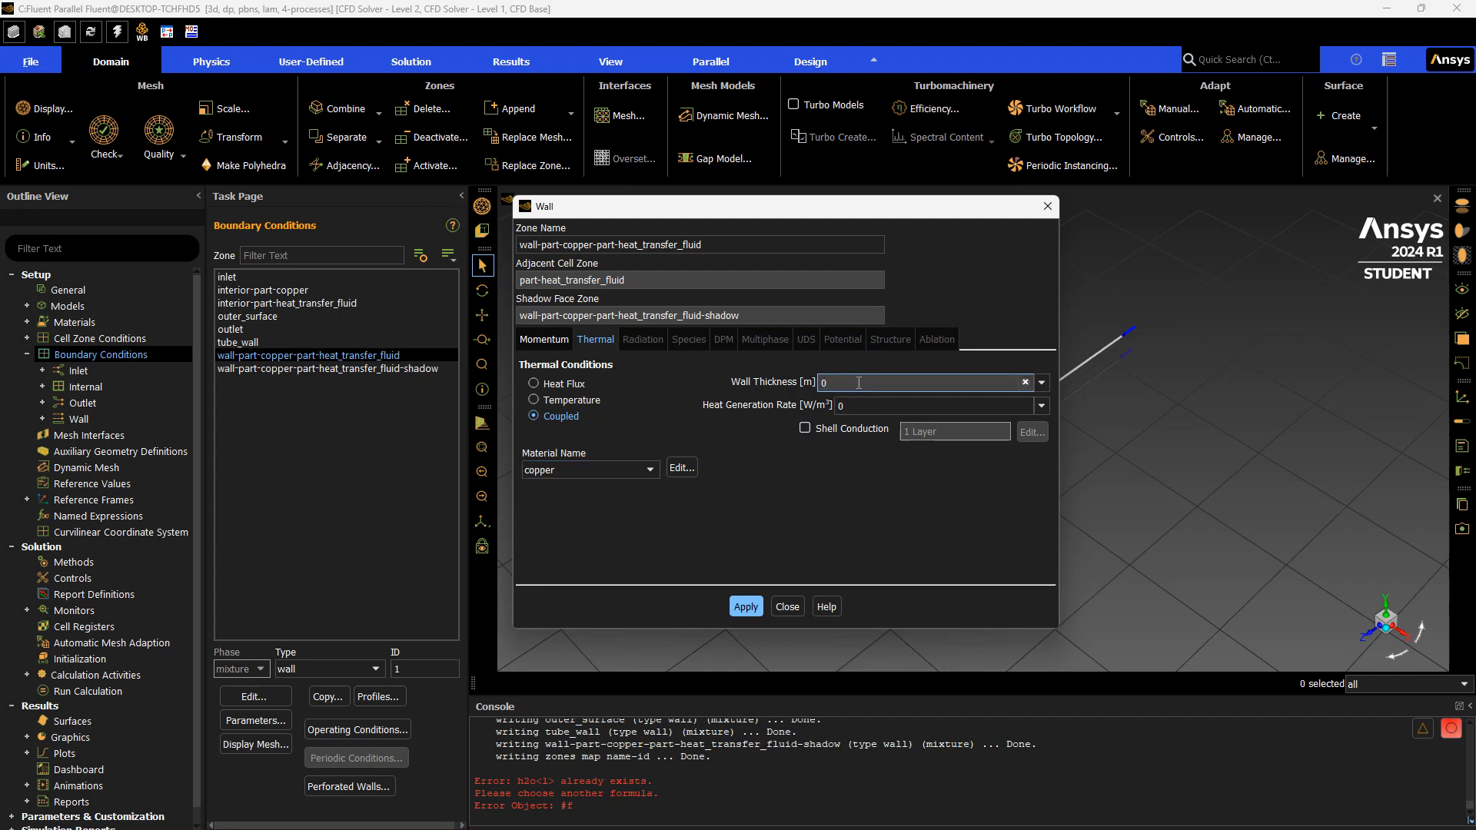
type(".0006")
right_click(858, 383)
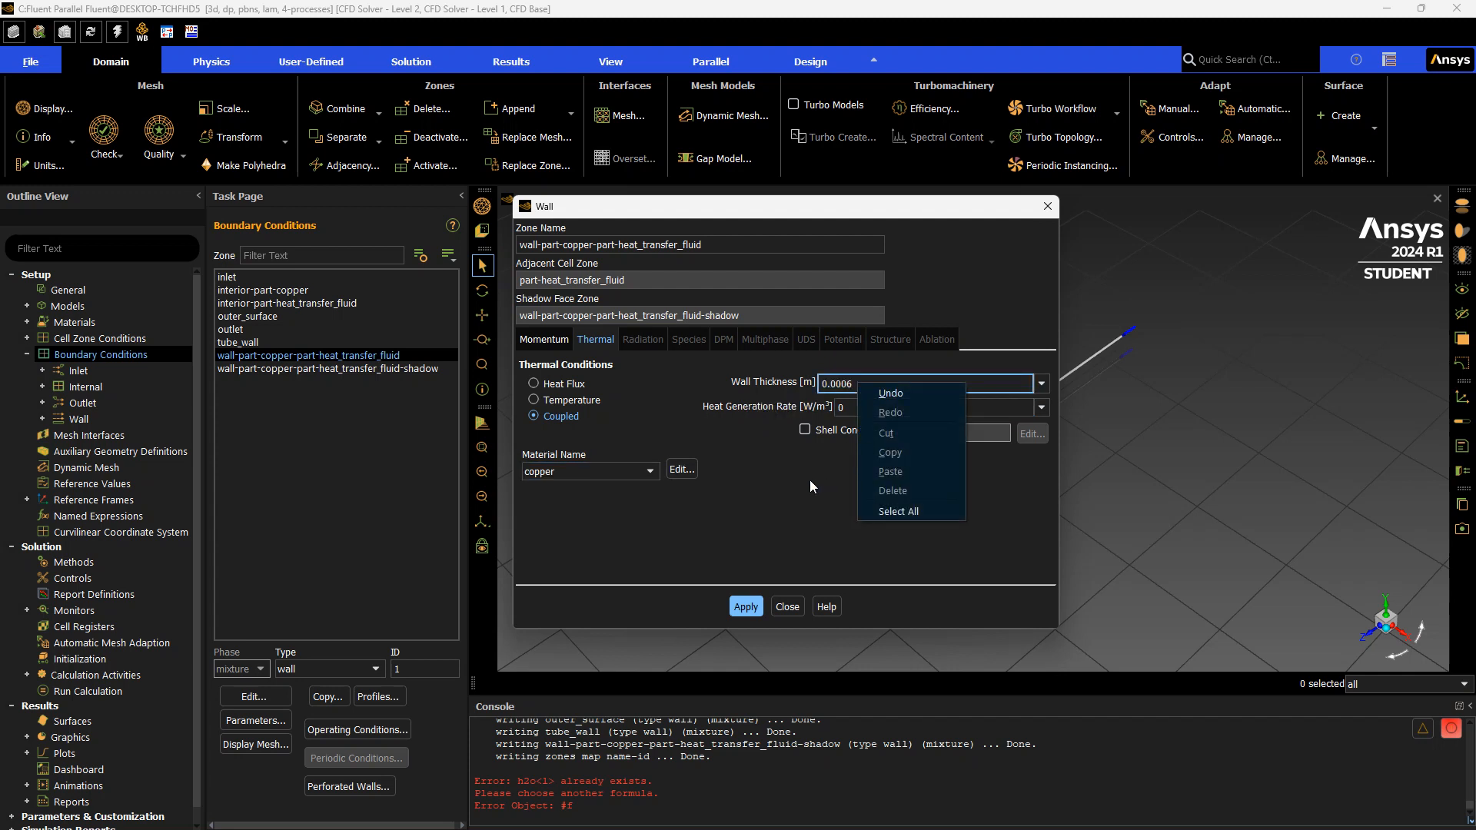
left_click(750, 566)
left_click(745, 607)
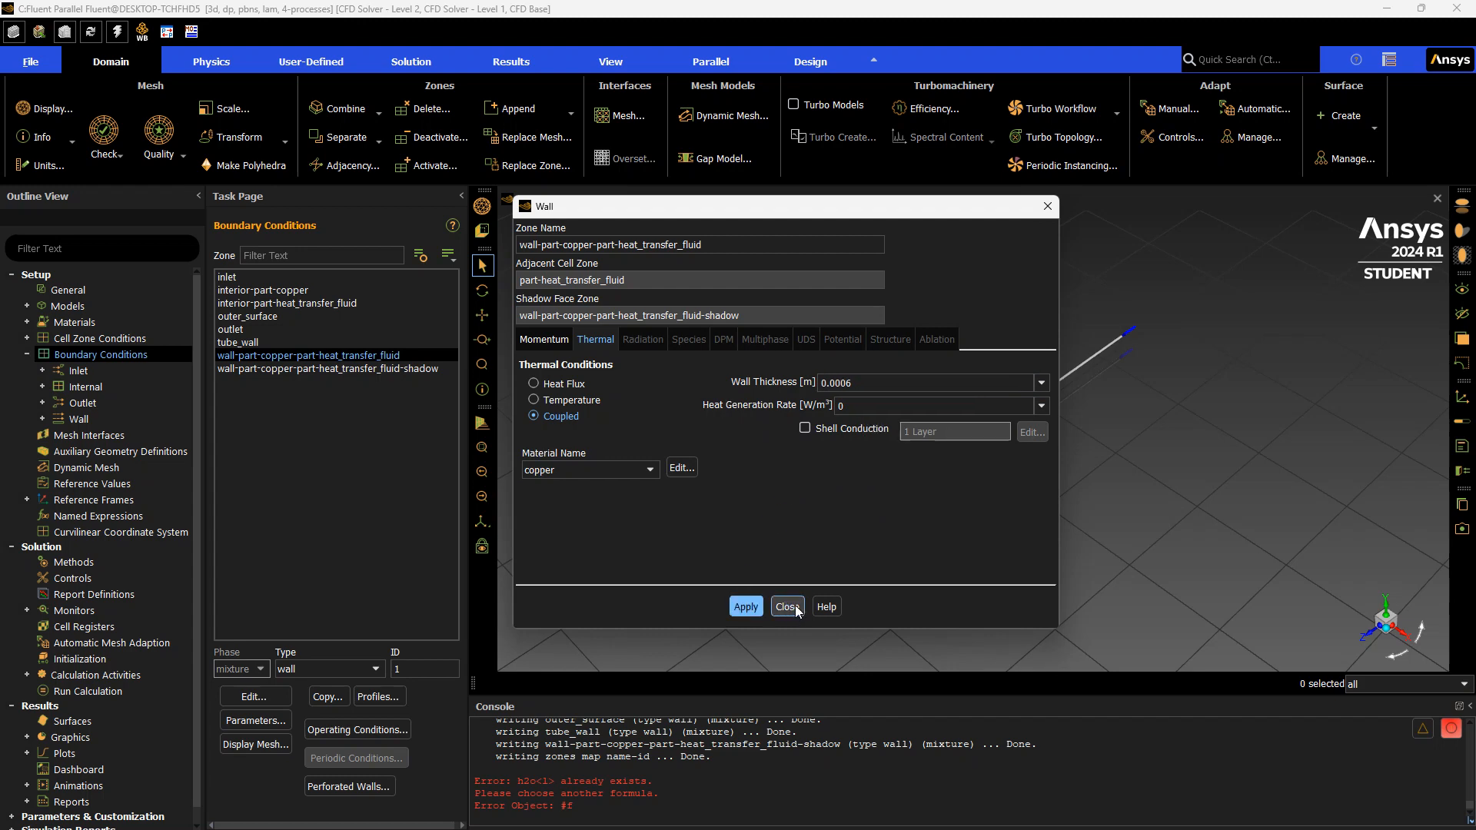
left_click(787, 607)
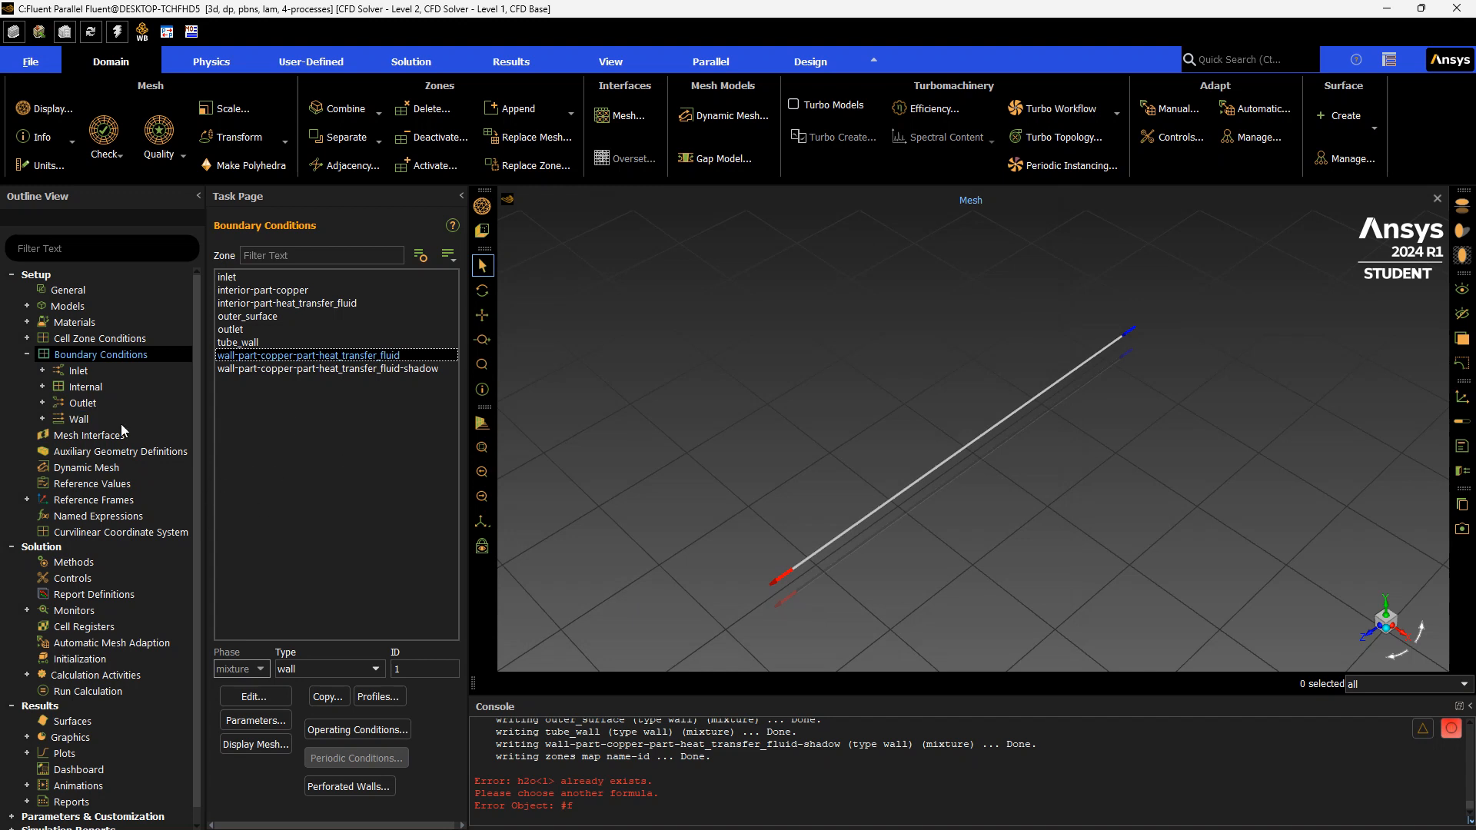
Set the solution methods' pressure-velocity coupling scheme to SIMPLE
left_click(422, 370)
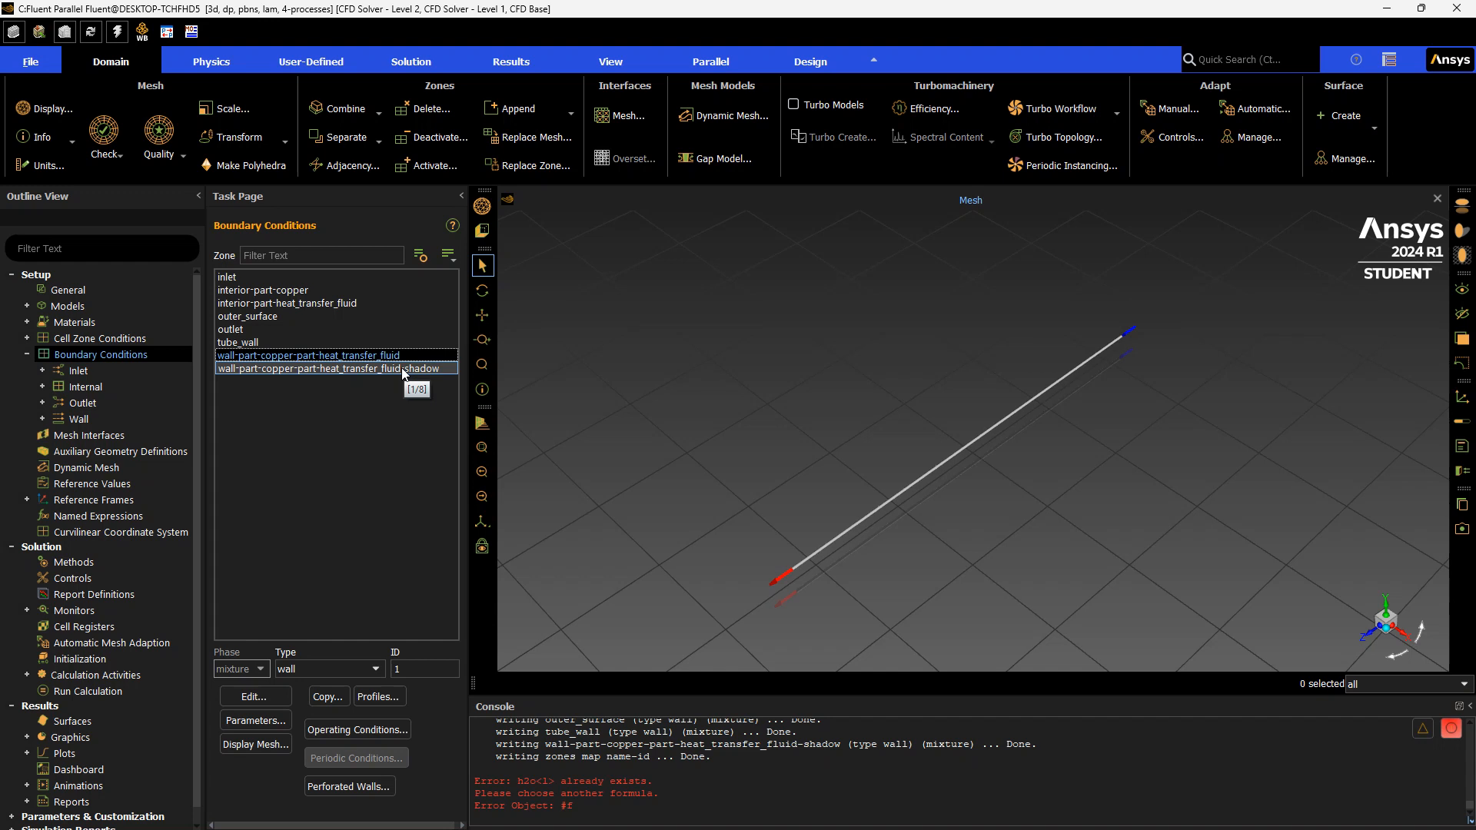
left_click(403, 374)
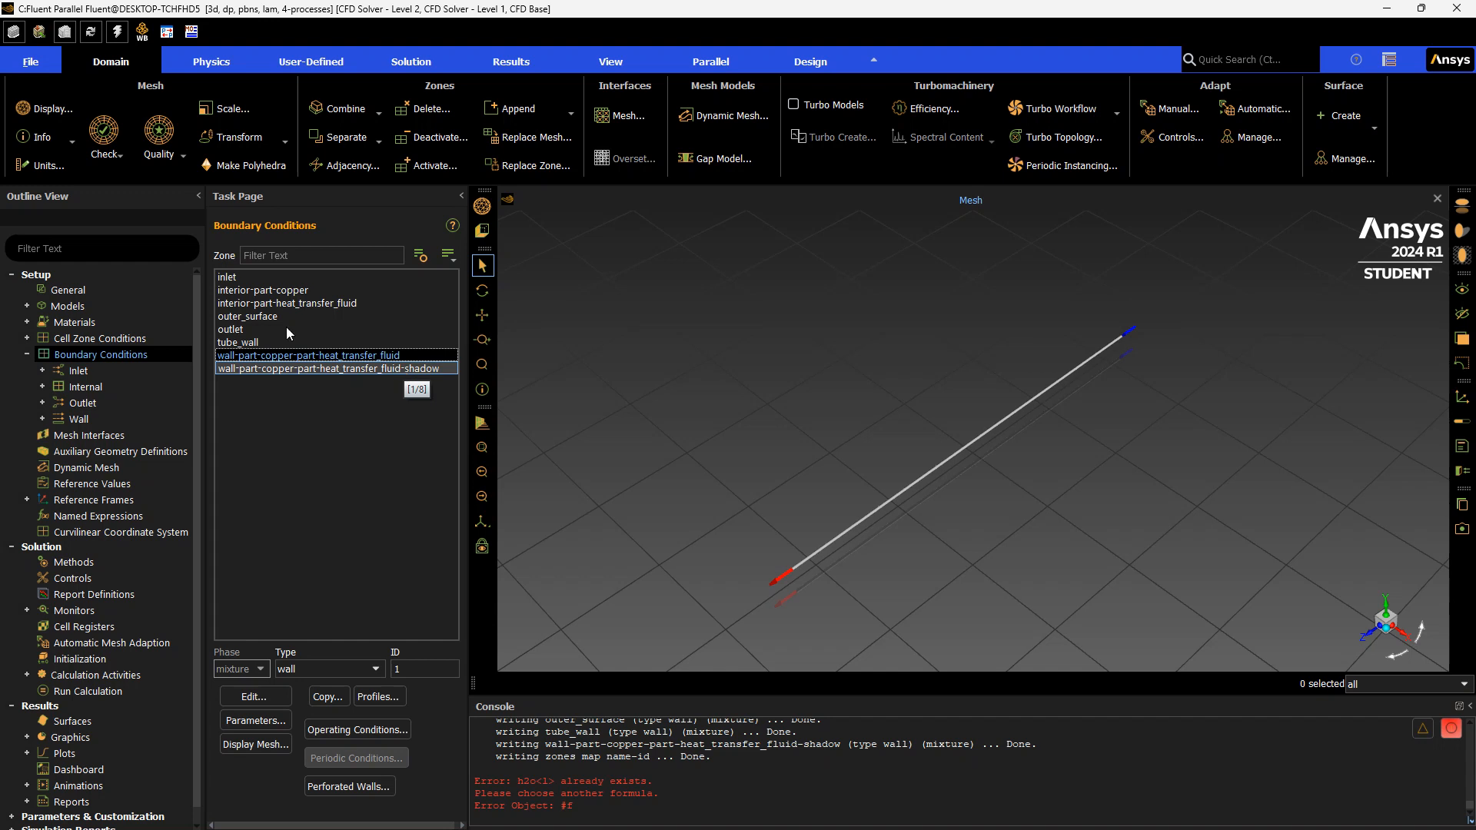
left_click(25, 355)
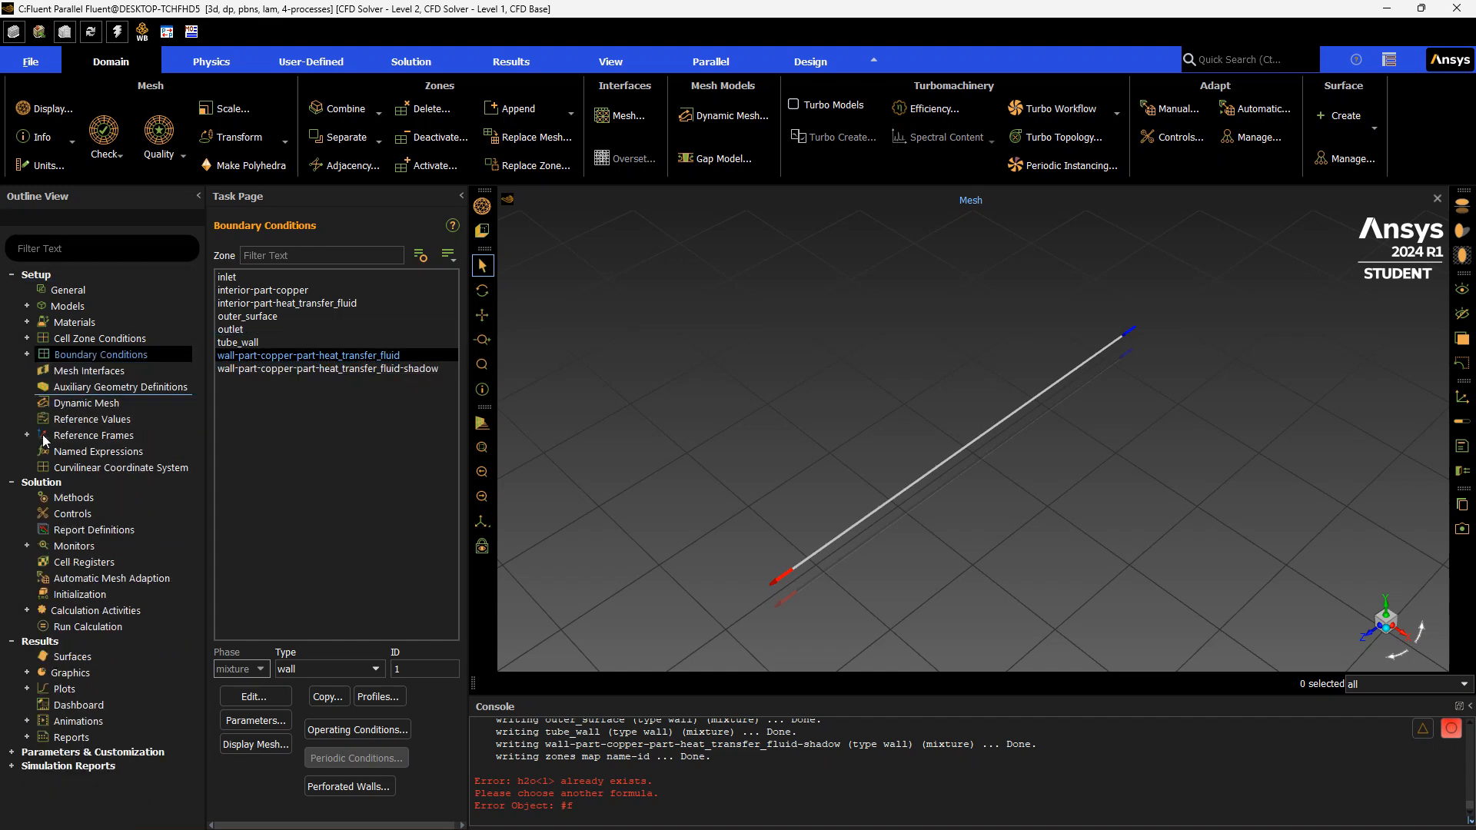
left_click(76, 485)
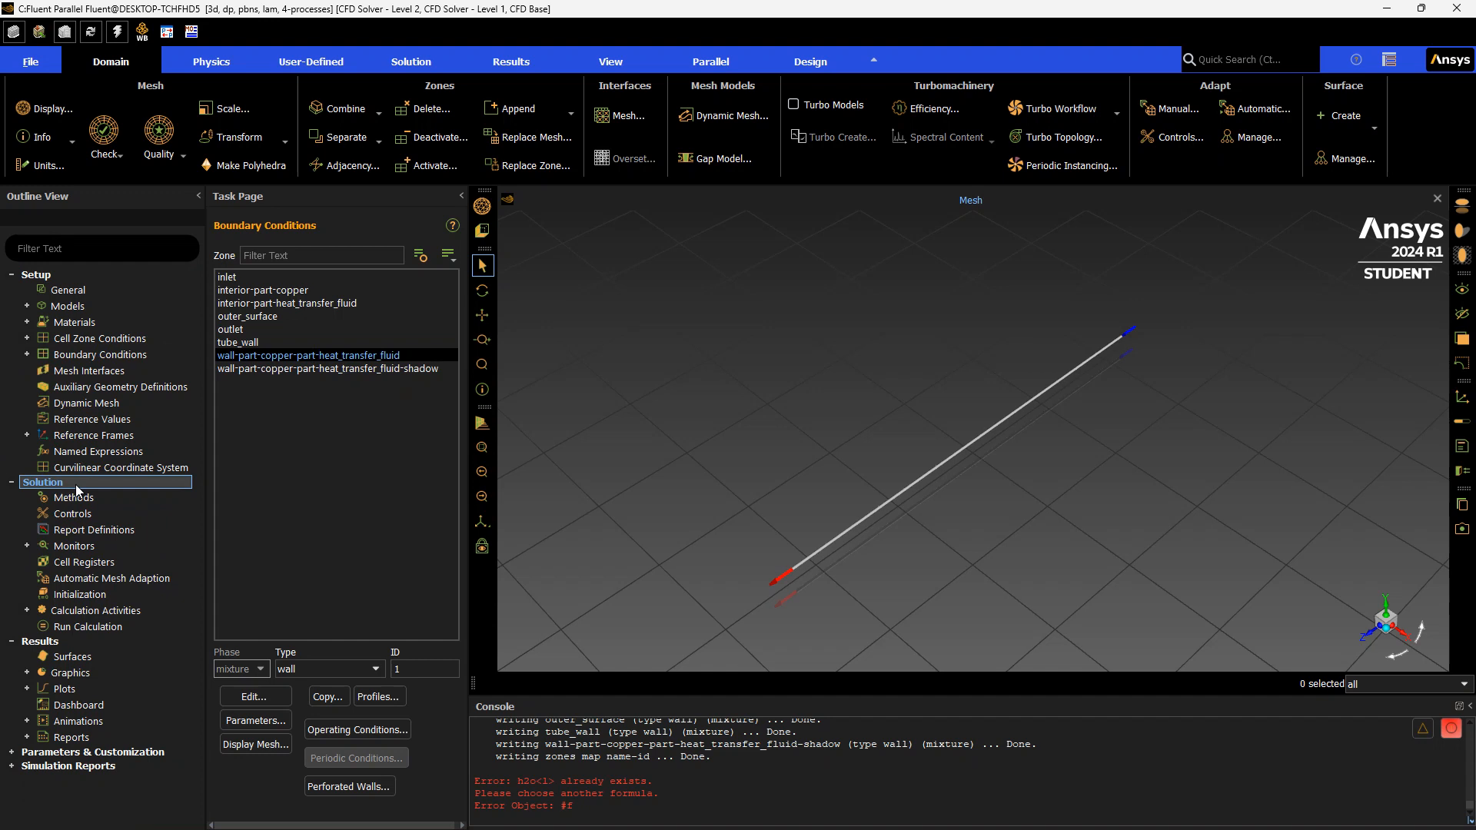
left_click(121, 499)
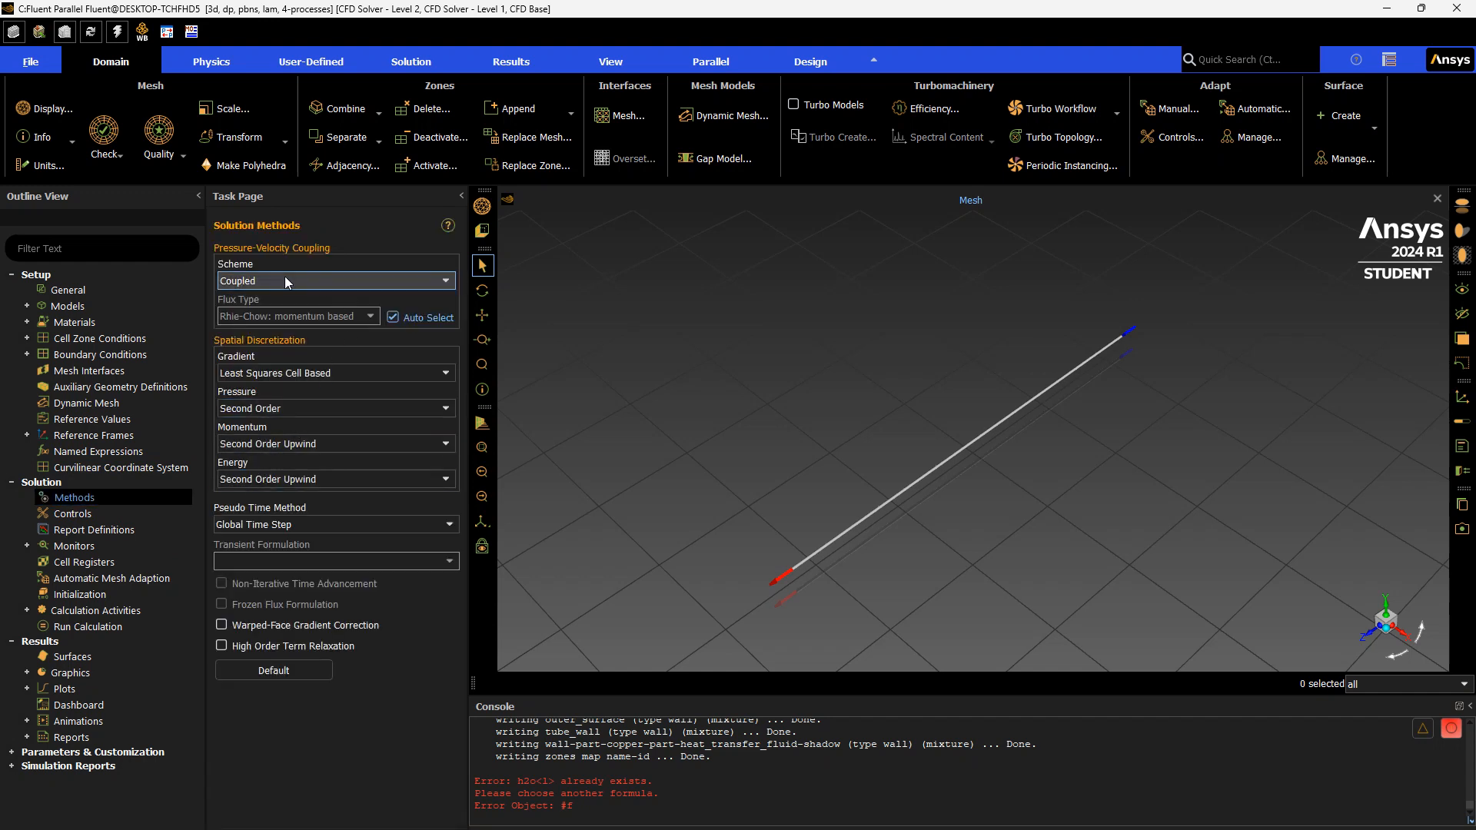
left_click(305, 283)
left_click(302, 298)
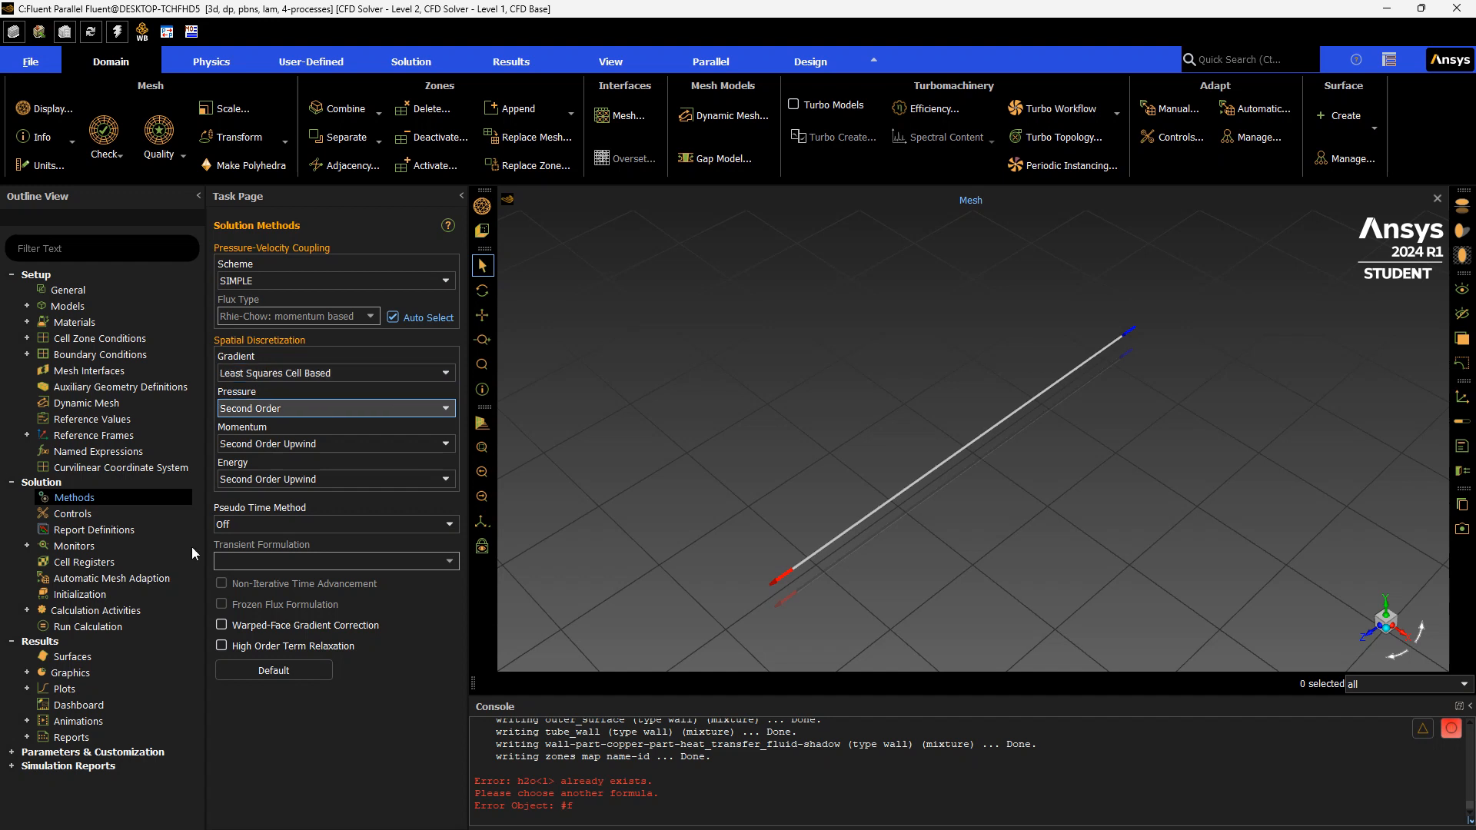
Switch the solution initialization method to Standard Initialization
left_click(148, 592)
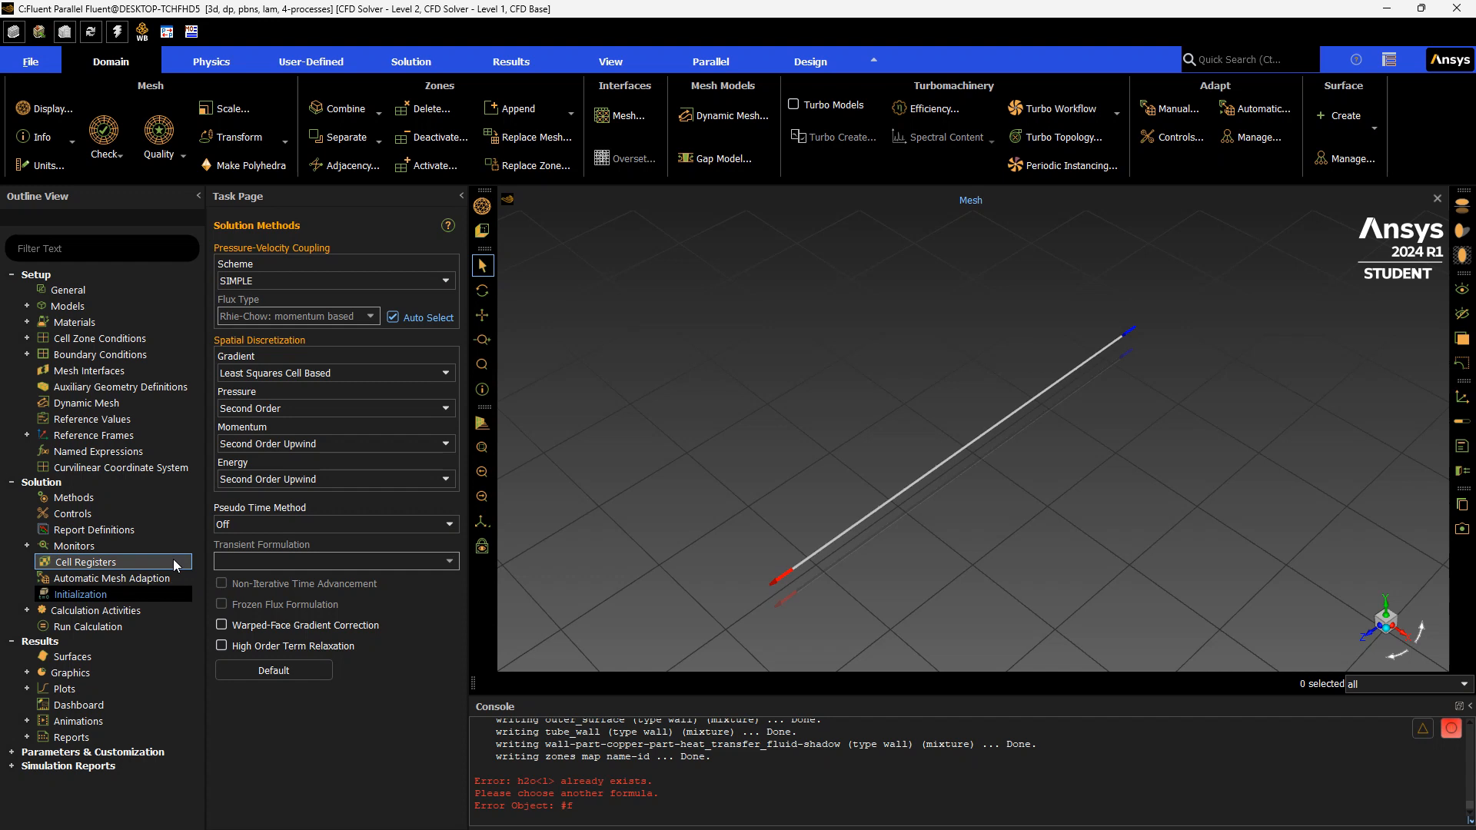
left_click(135, 594)
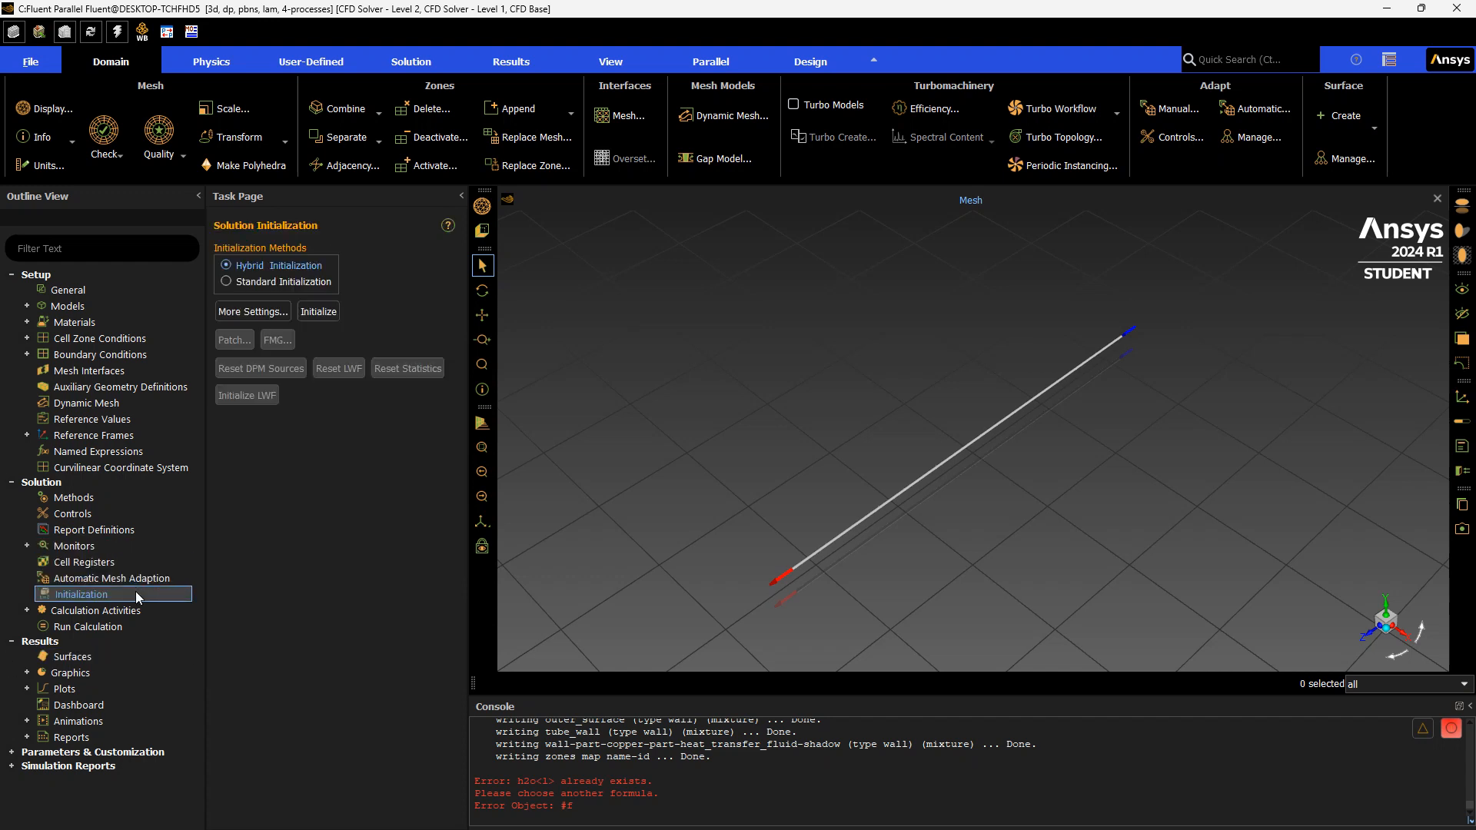
left_click(264, 282)
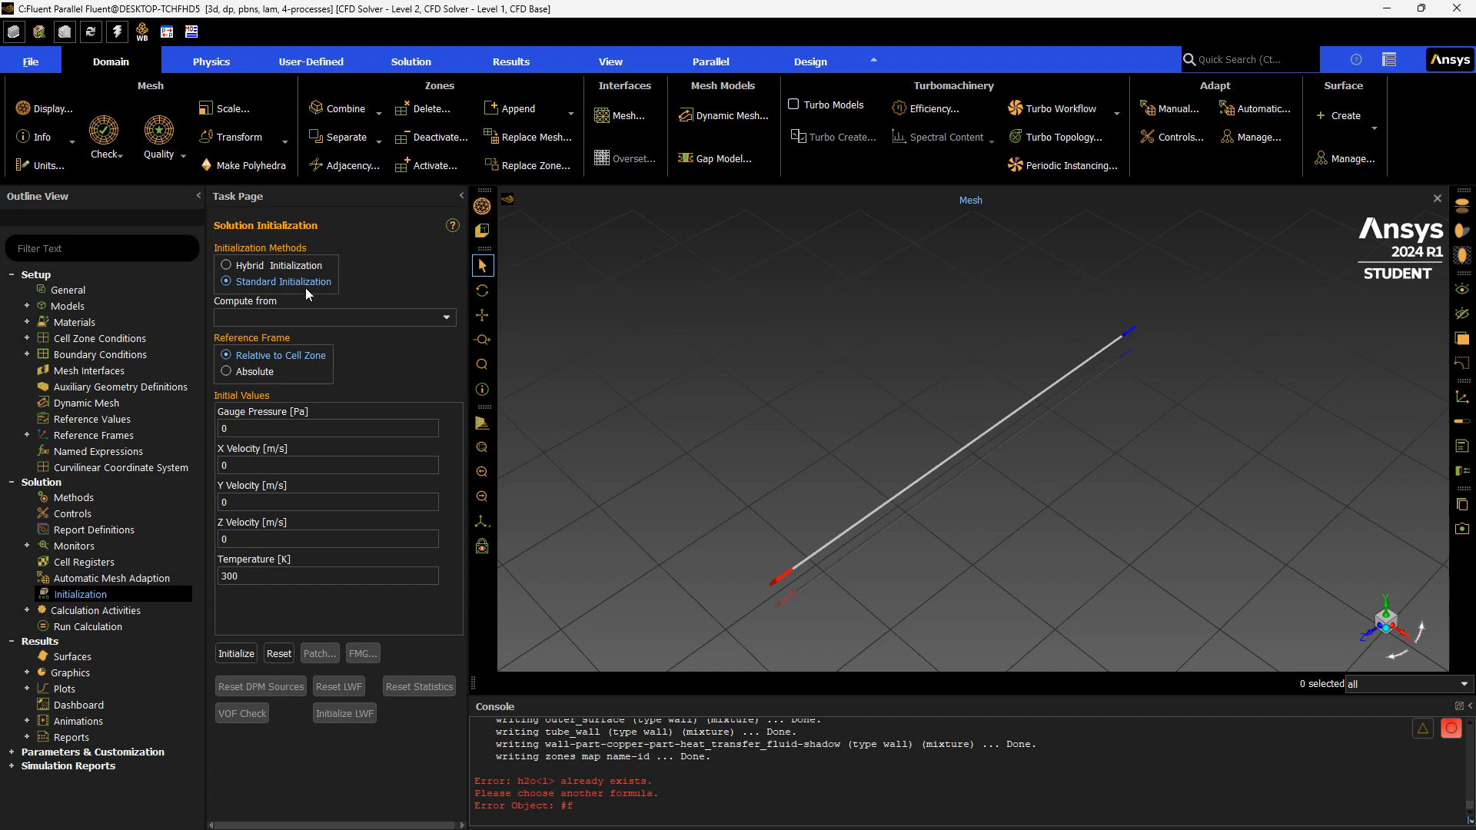
left_click(372, 319)
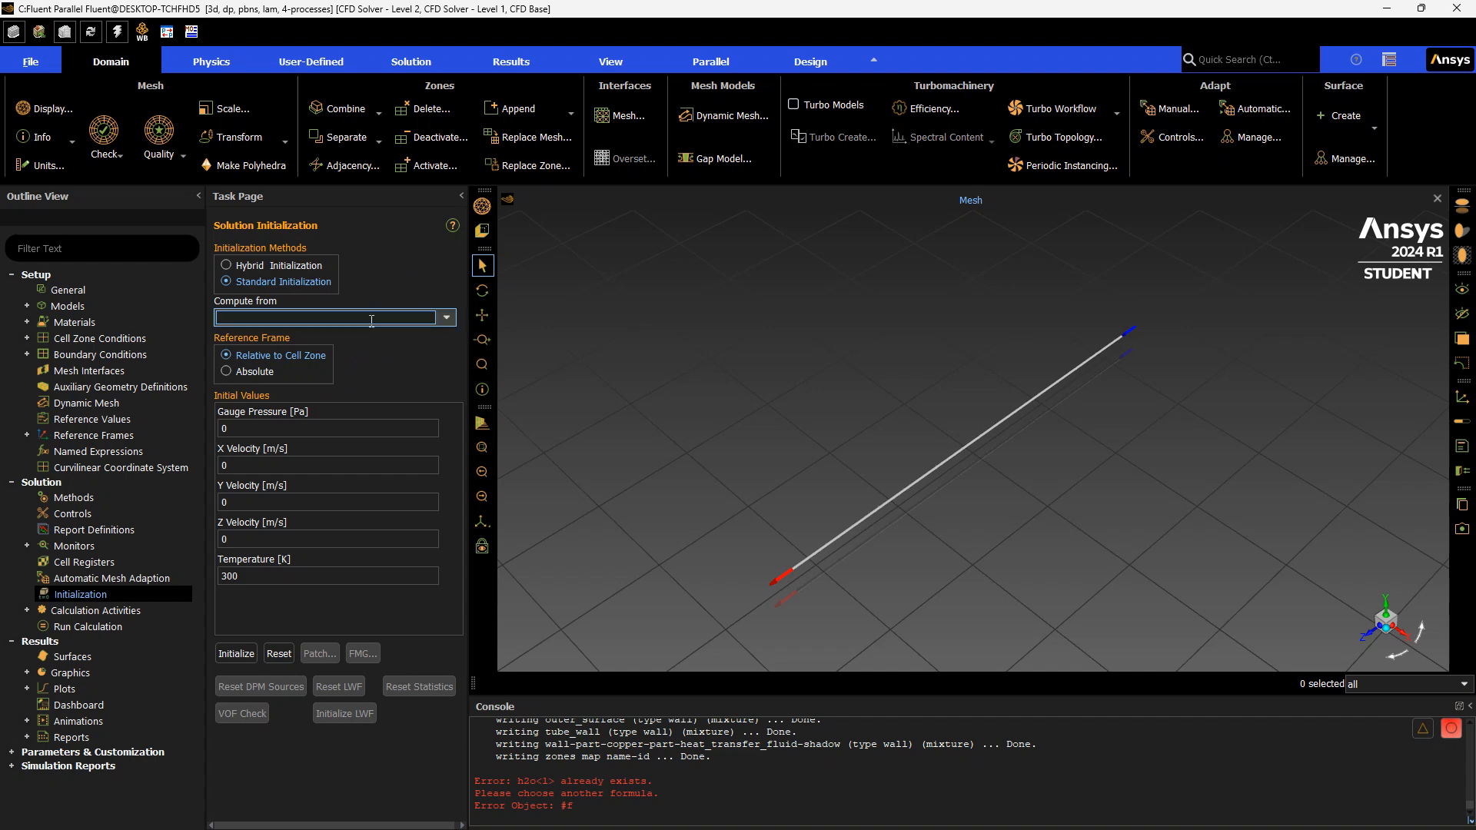
left_click(415, 430)
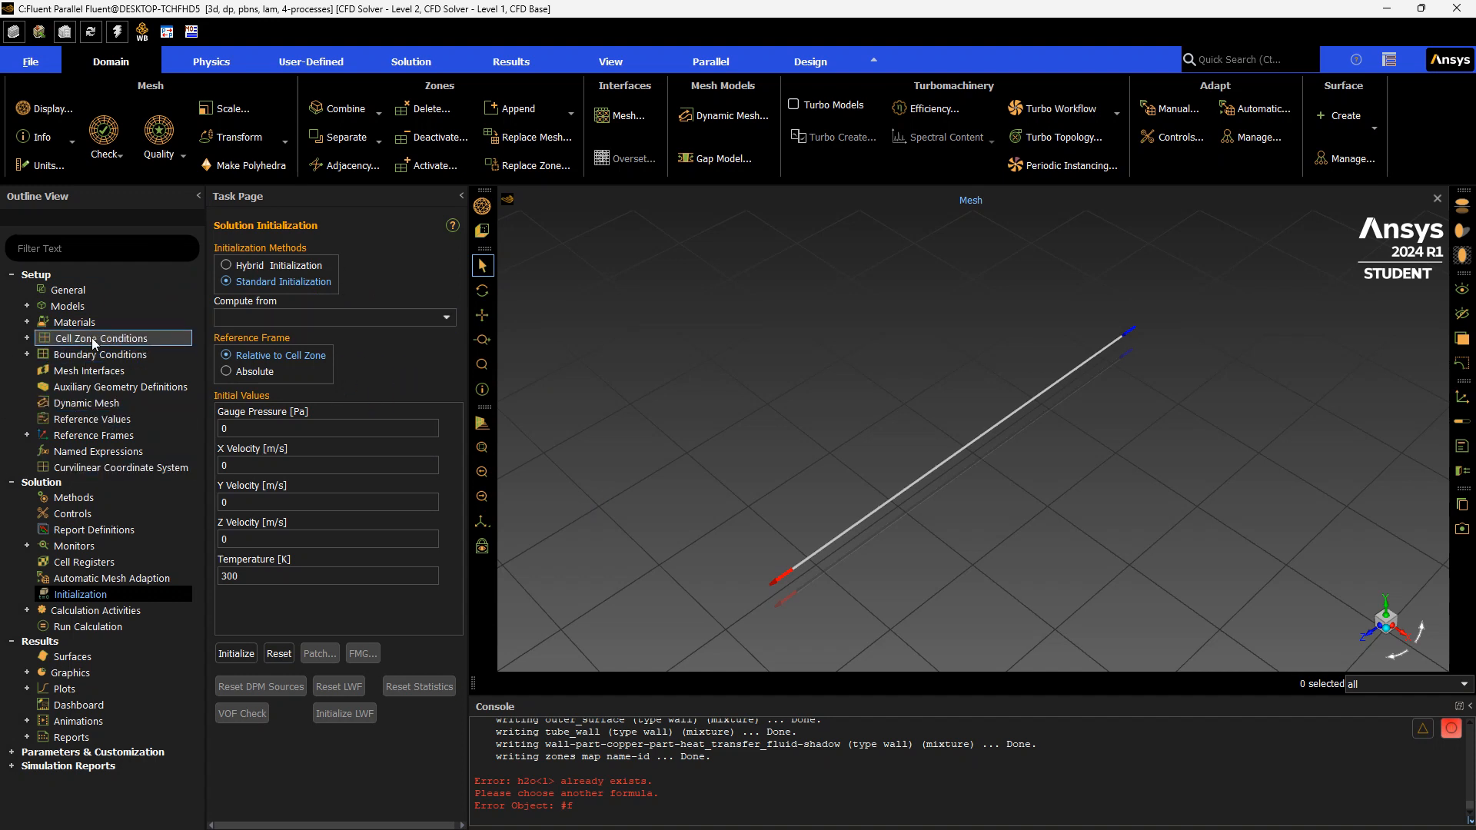
Open the cell zone conditions, select the part-heat_transfer_fluid zone, and quit Fluent
left_click(135, 338)
double_click(143, 338)
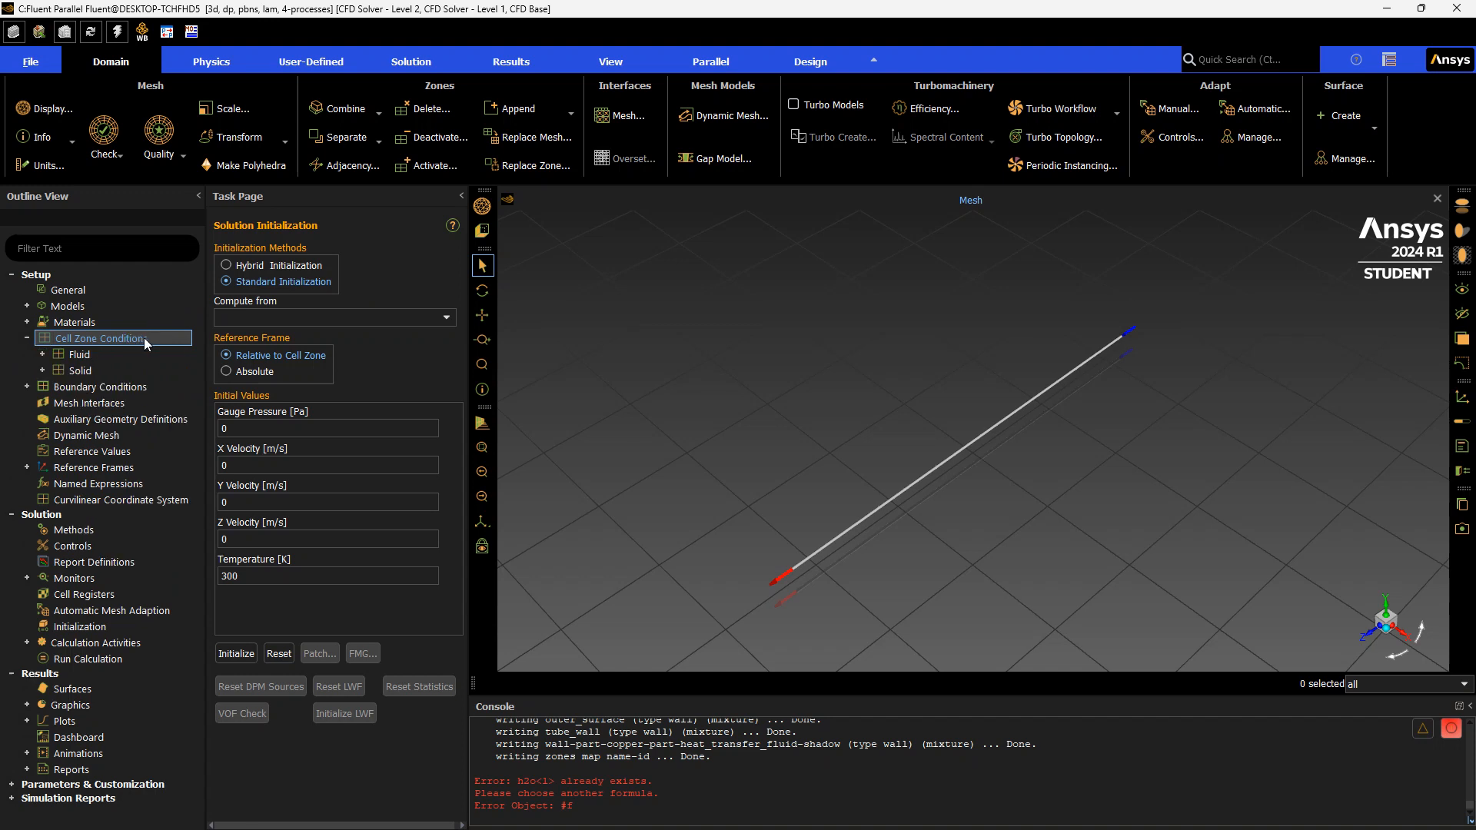
left_click(275, 290)
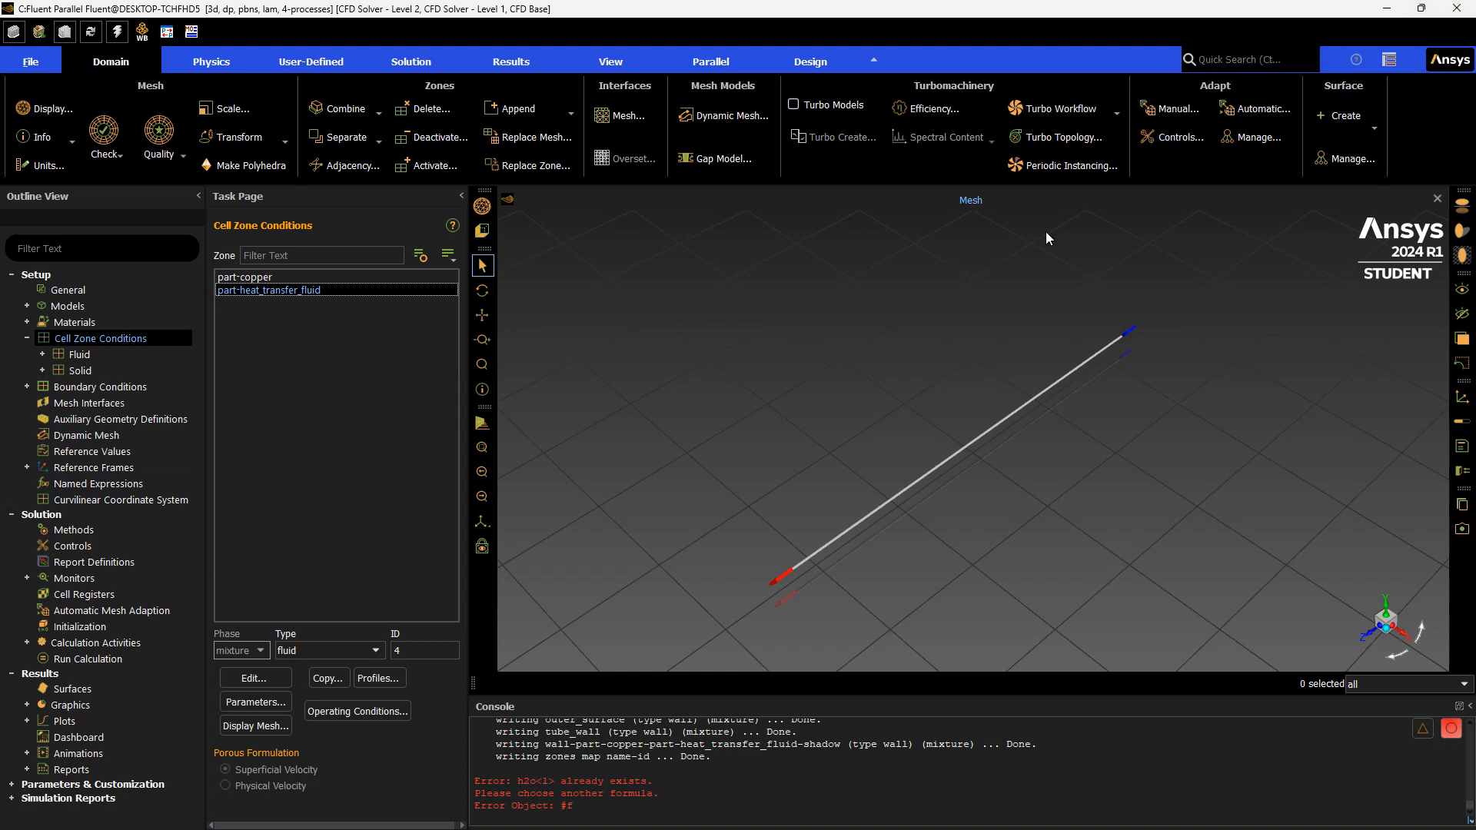
left_click(1457, 15)
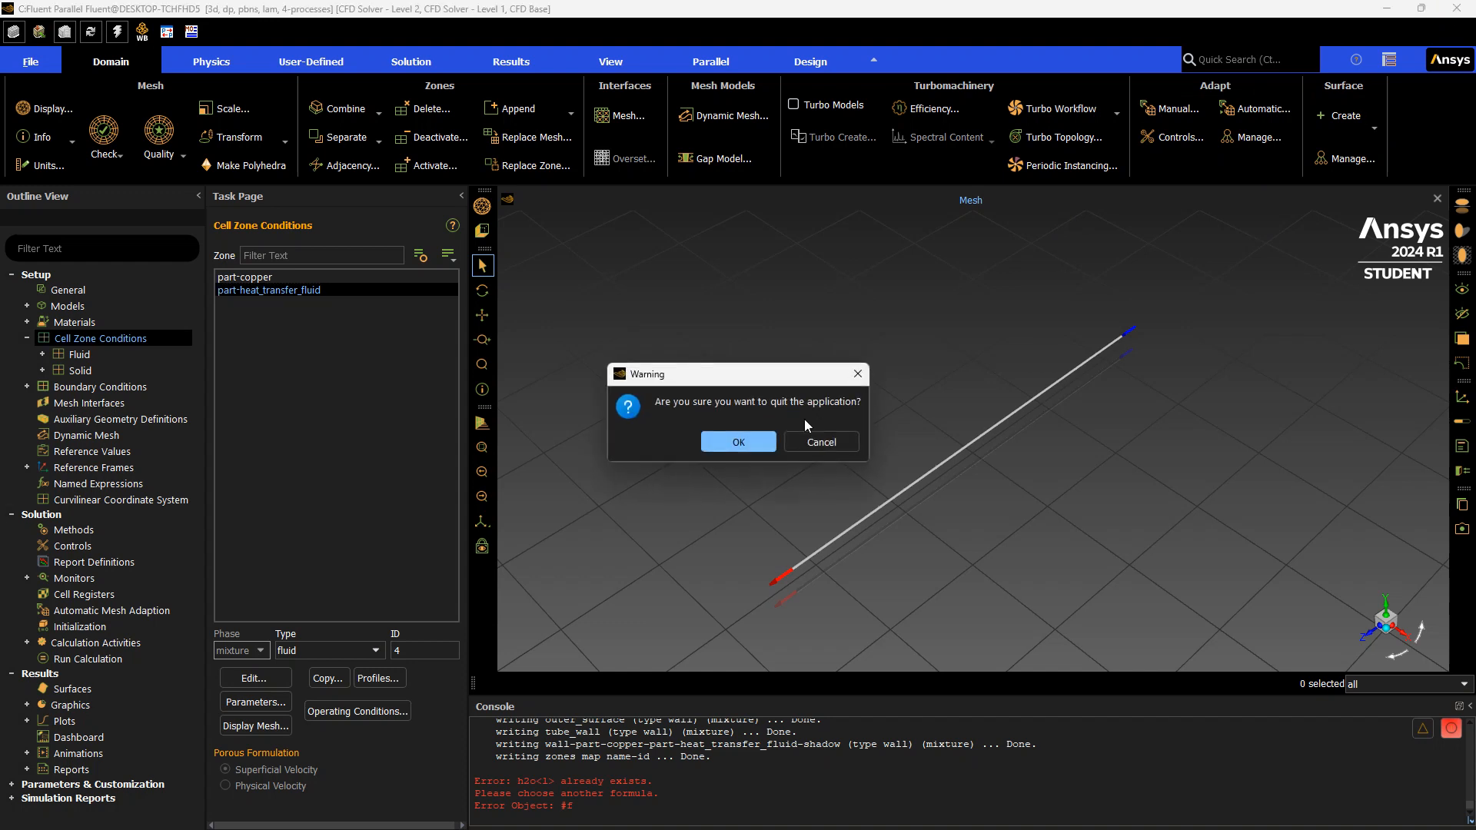
left_click(753, 436)
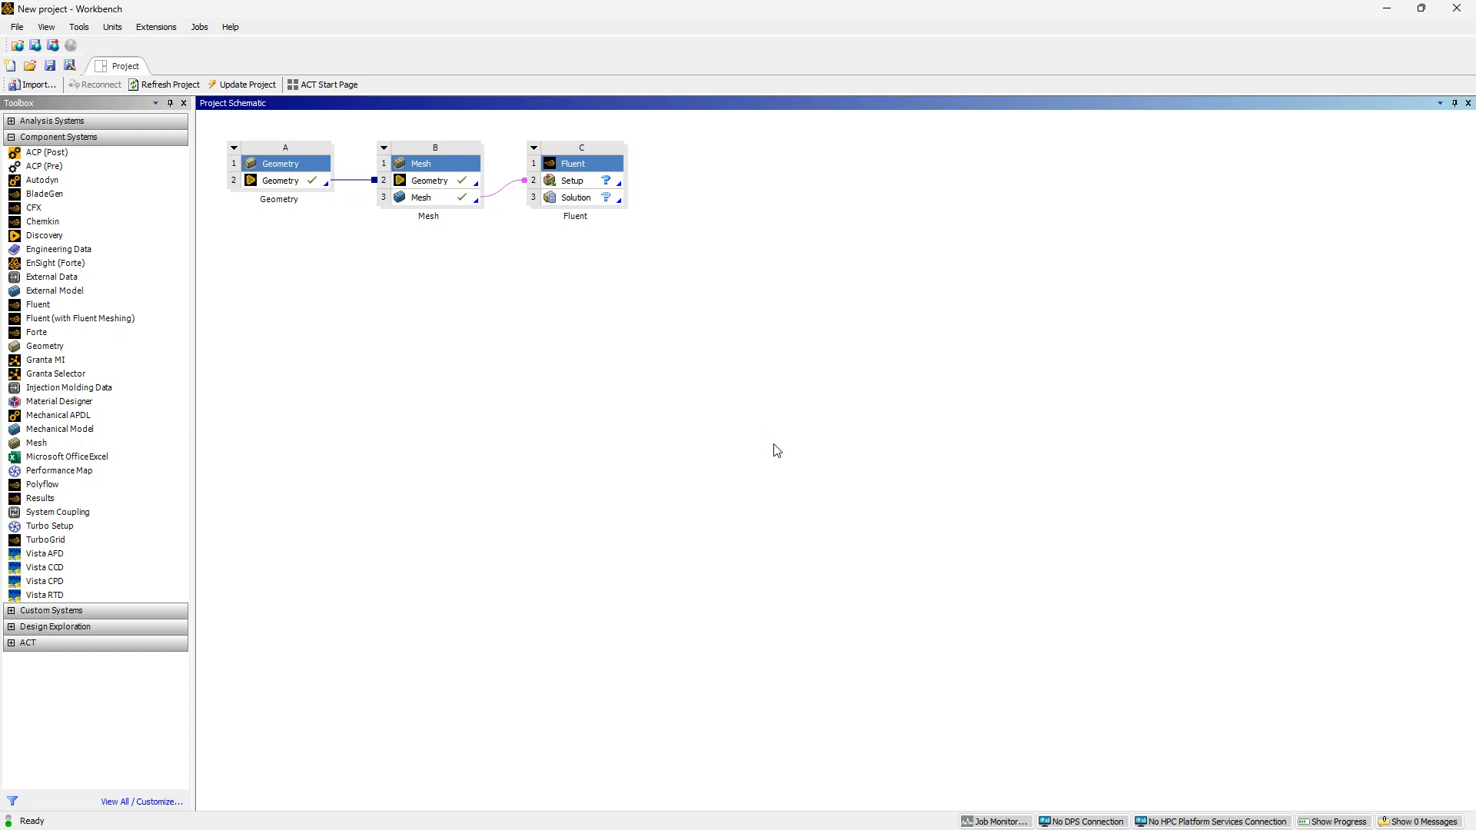
Start saving the project, create a new folder named ANSYS project on the Desktop, and open it
key("ctrl+s")
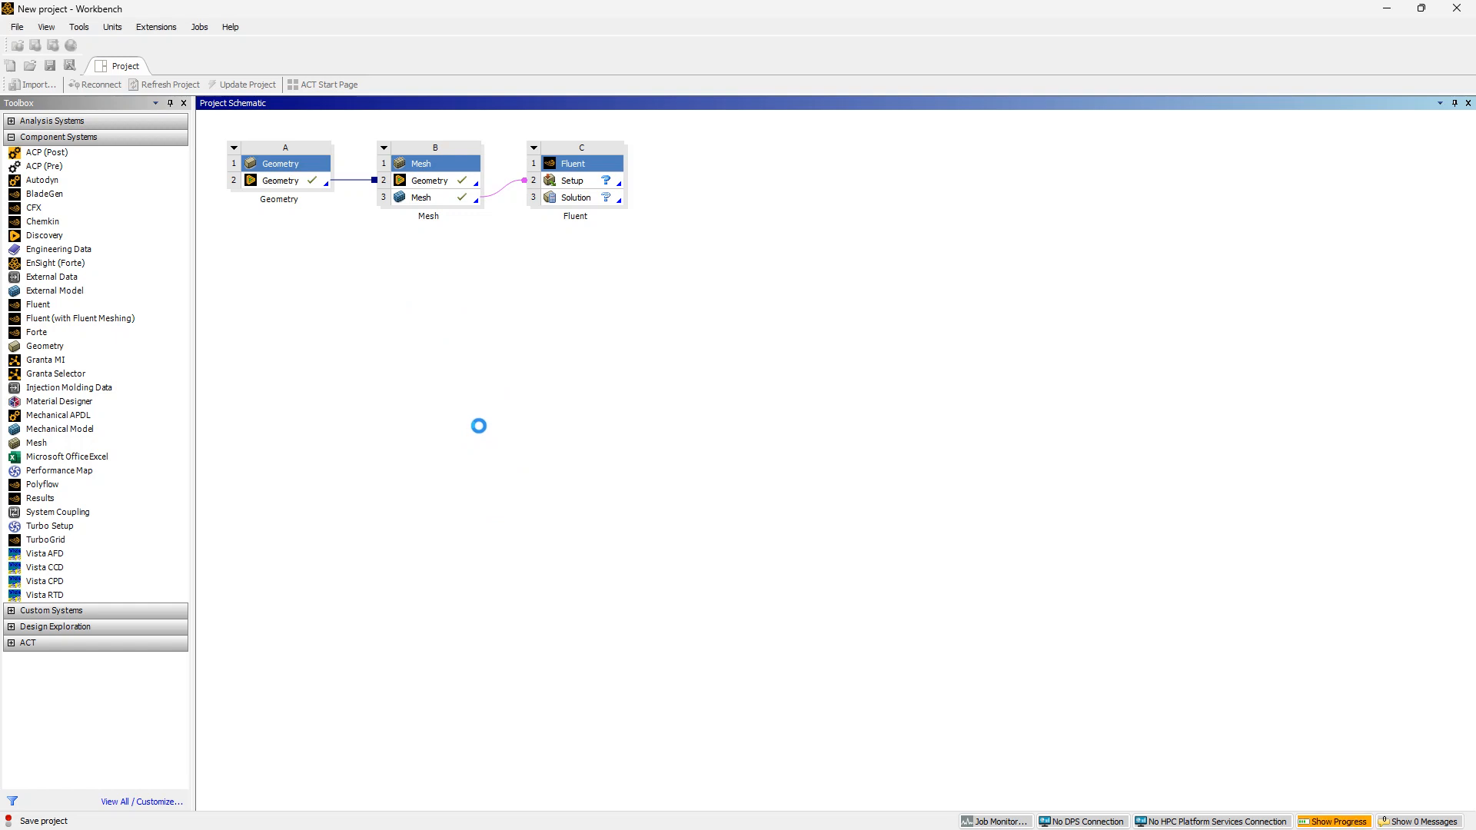
left_click(16, 27)
left_click(67, 96)
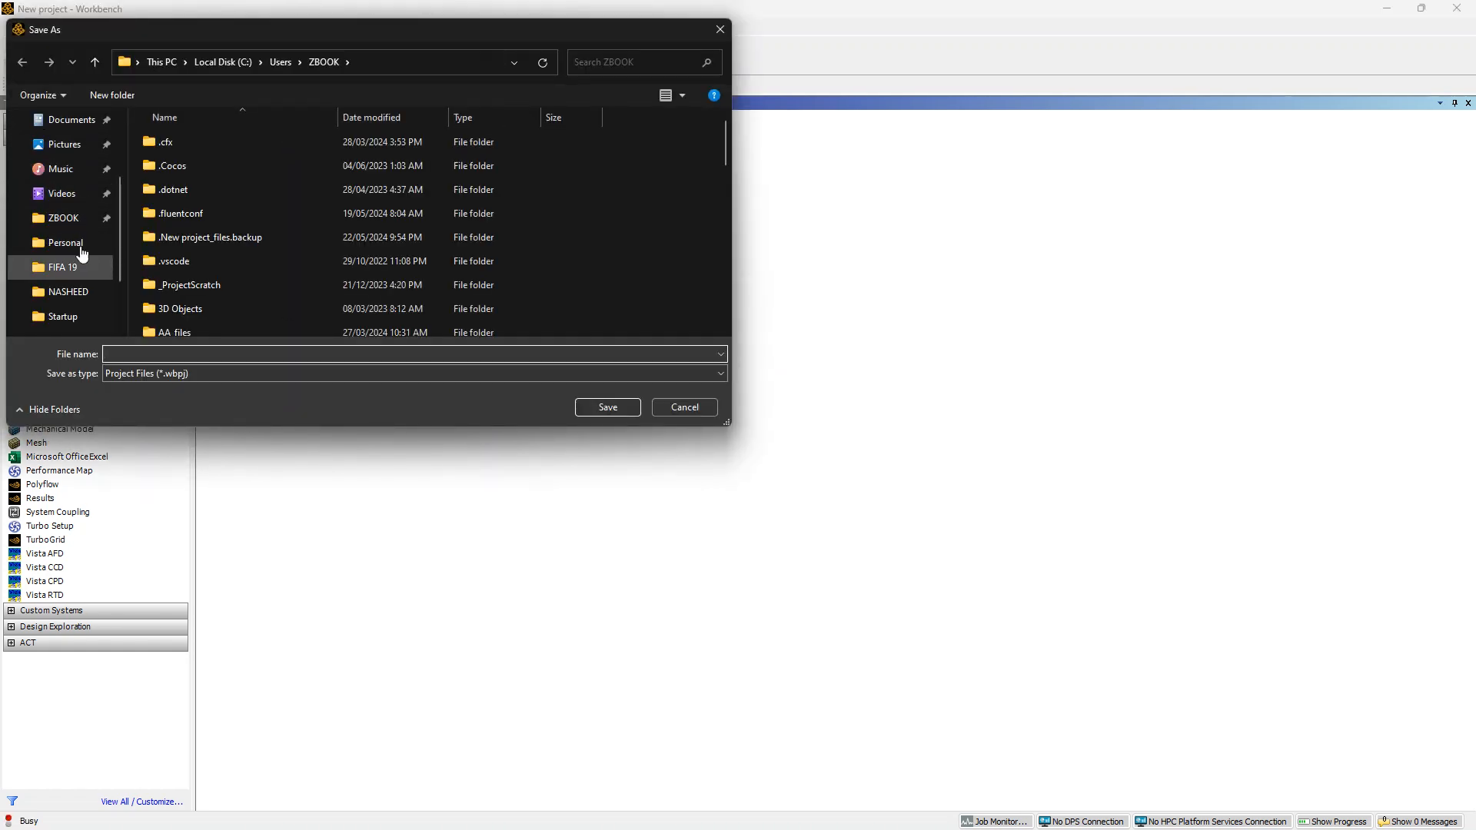
scroll(73, 192, "up", 2)
scroll(73, 204, "up", 1)
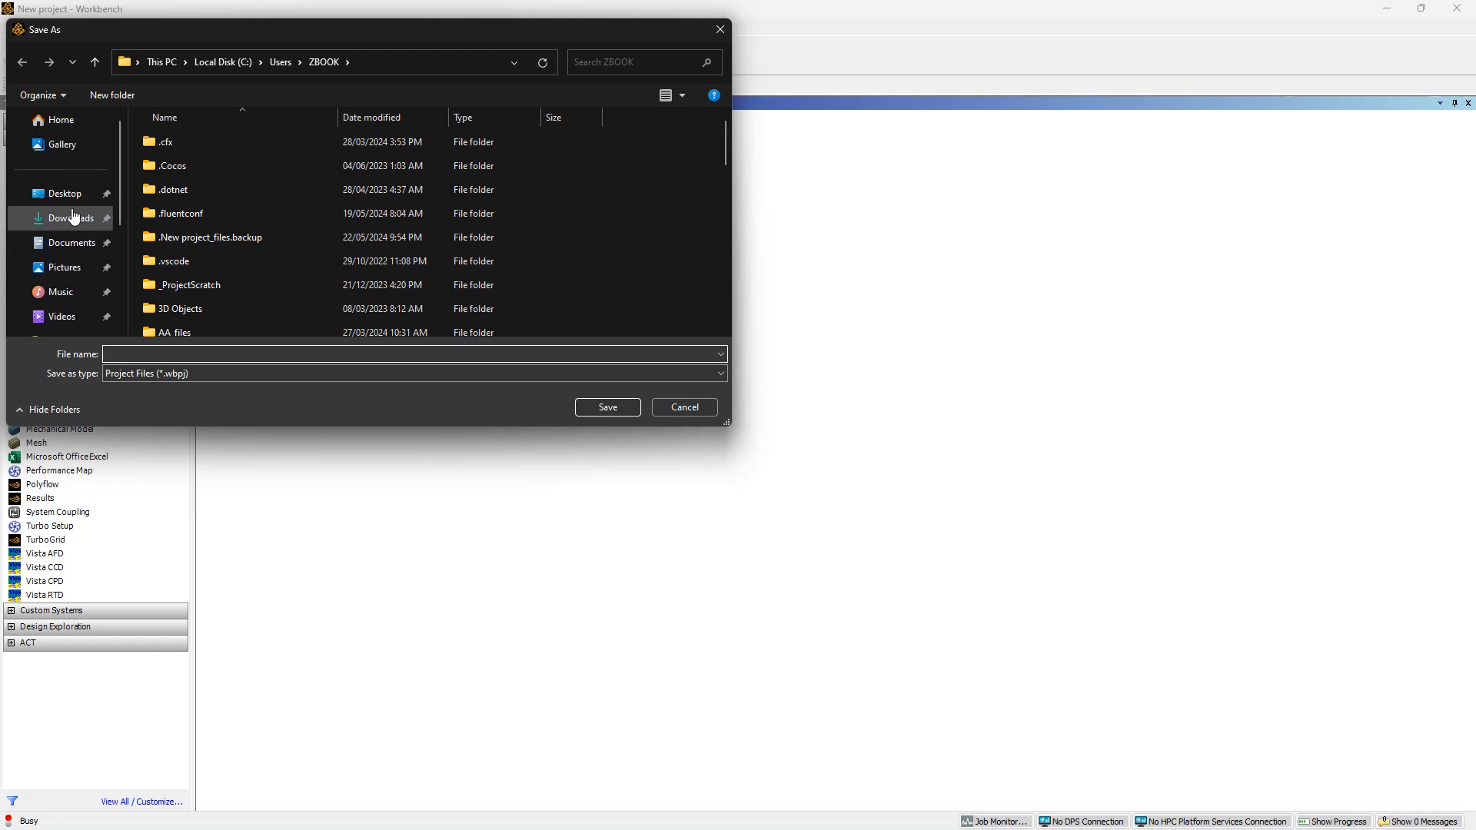
scroll(73, 208, "down", 2)
scroll(71, 192, "up", 1)
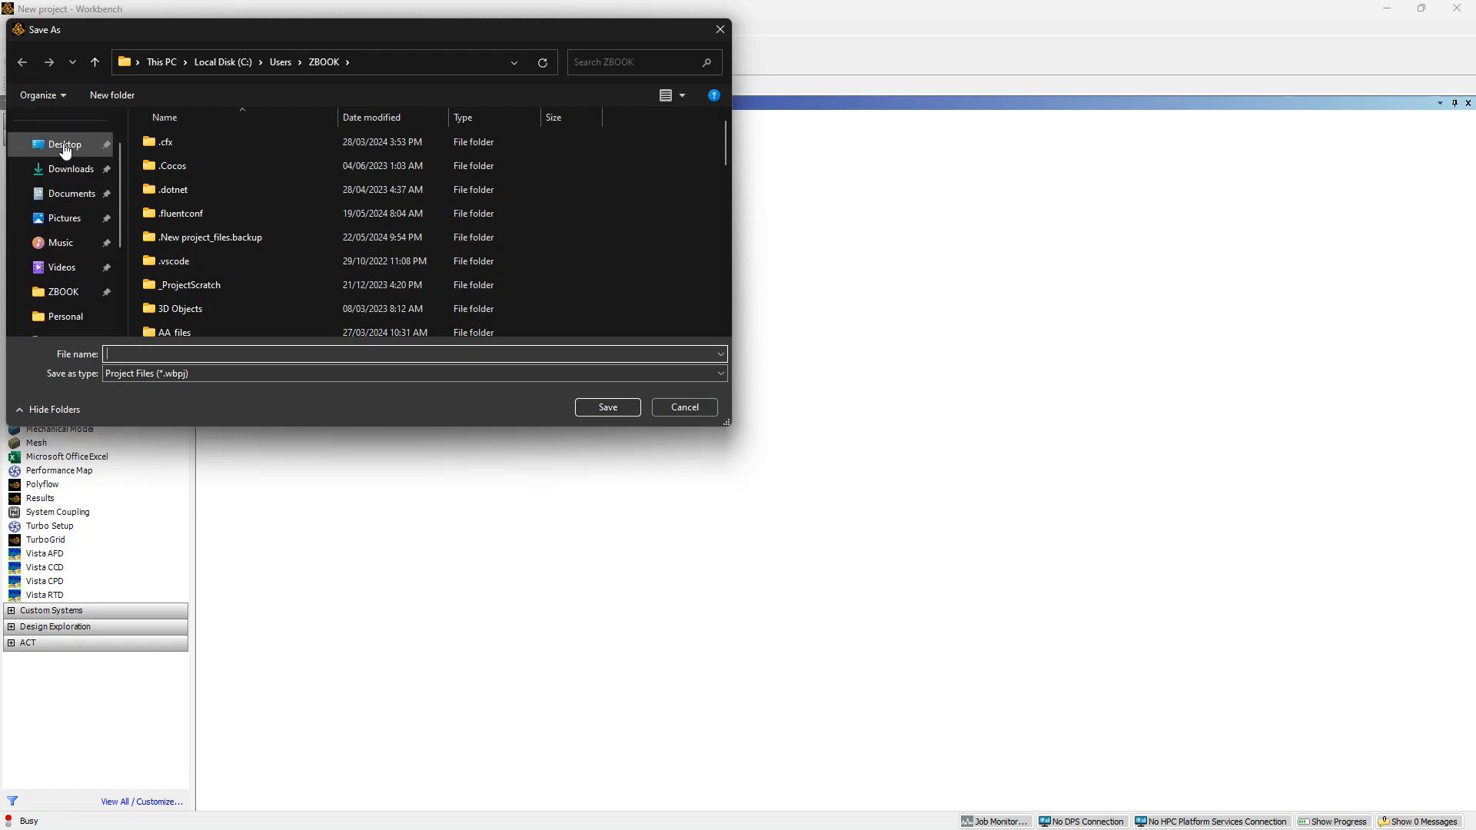
left_click(61, 145)
scroll(402, 330, "down", 2)
scroll(369, 323, "down", 3)
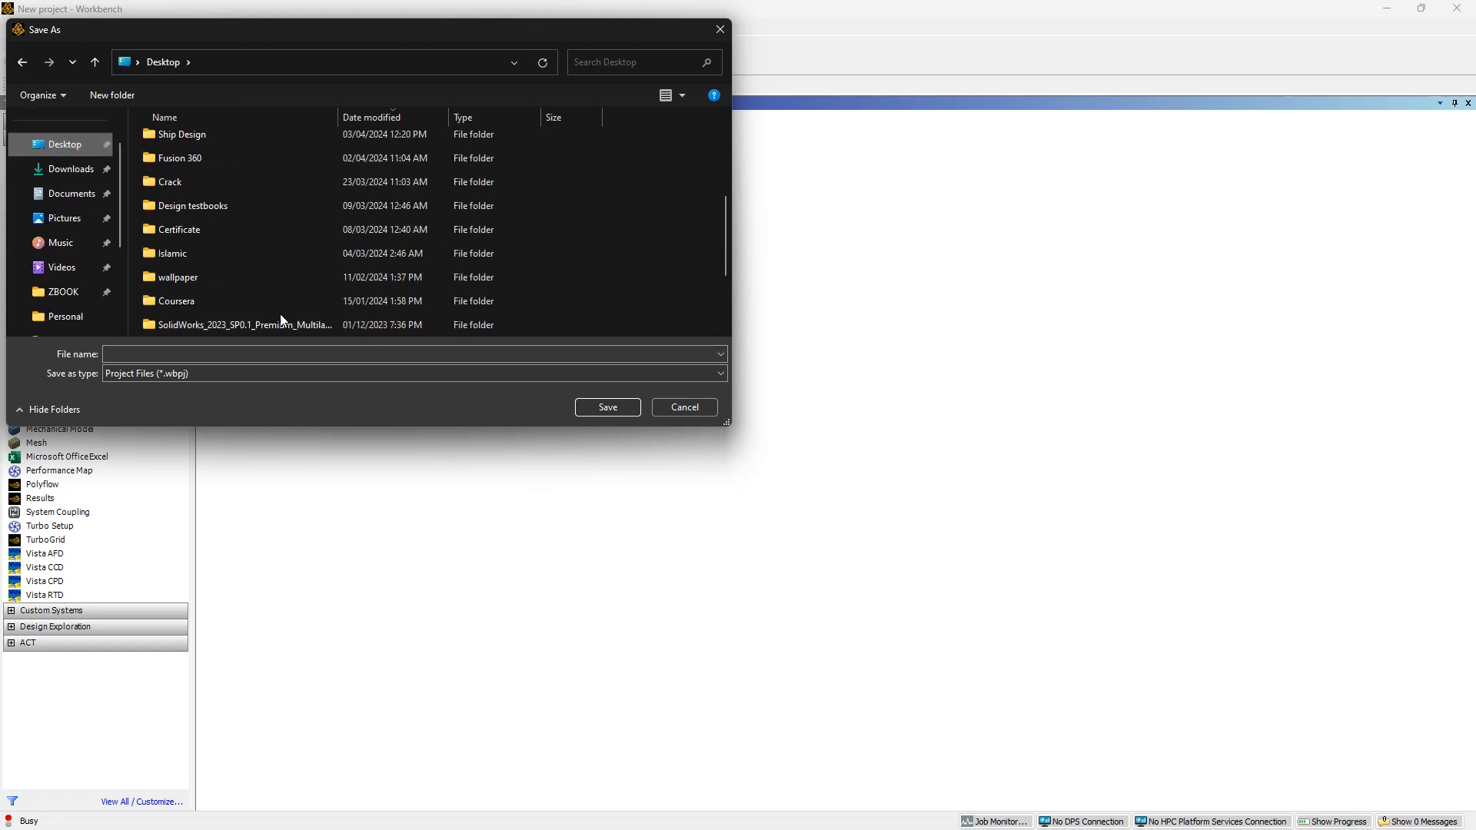
right_click(658, 254)
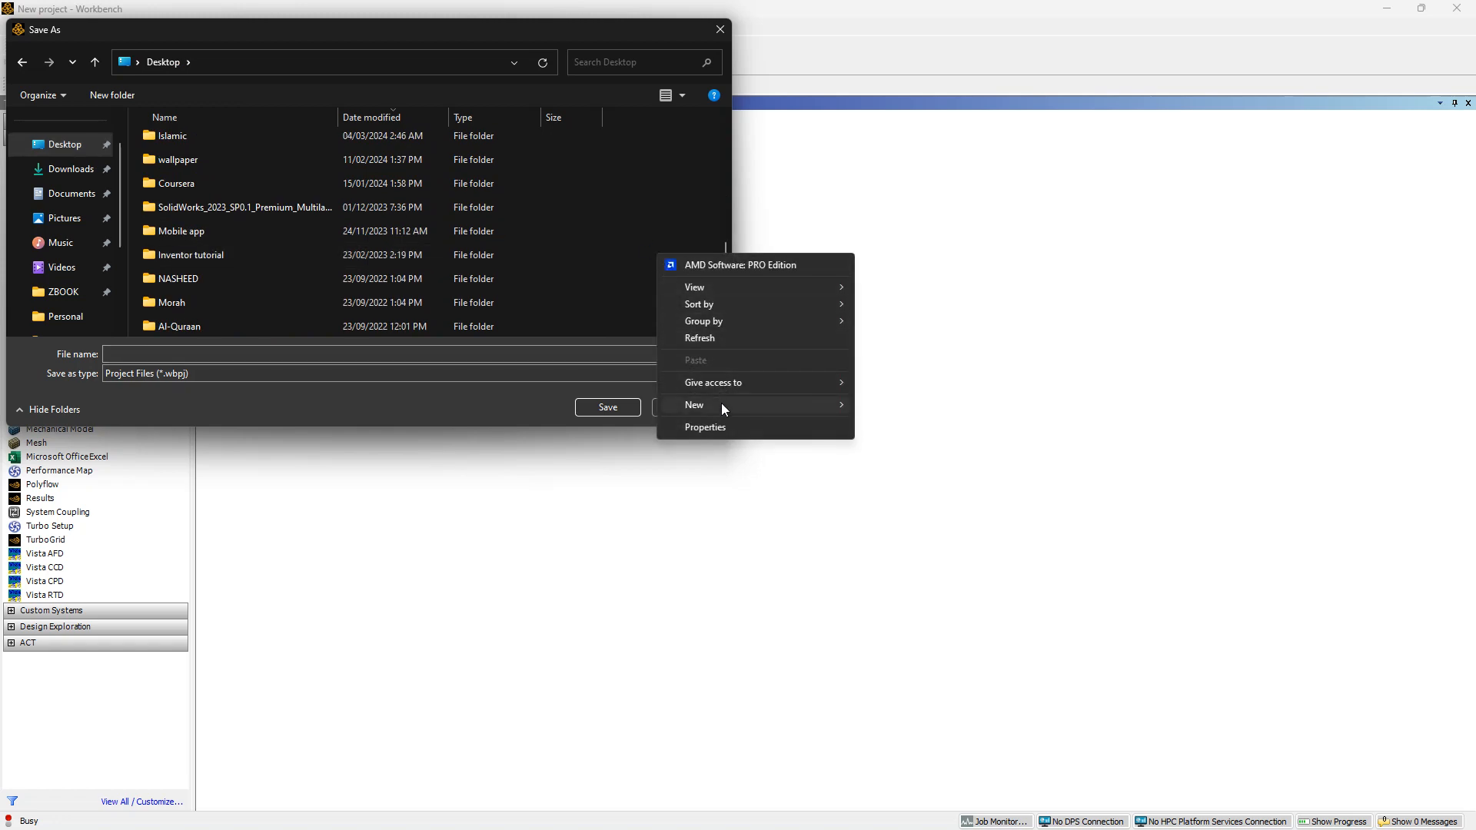
mouse_move(809, 409)
left_click(885, 399)
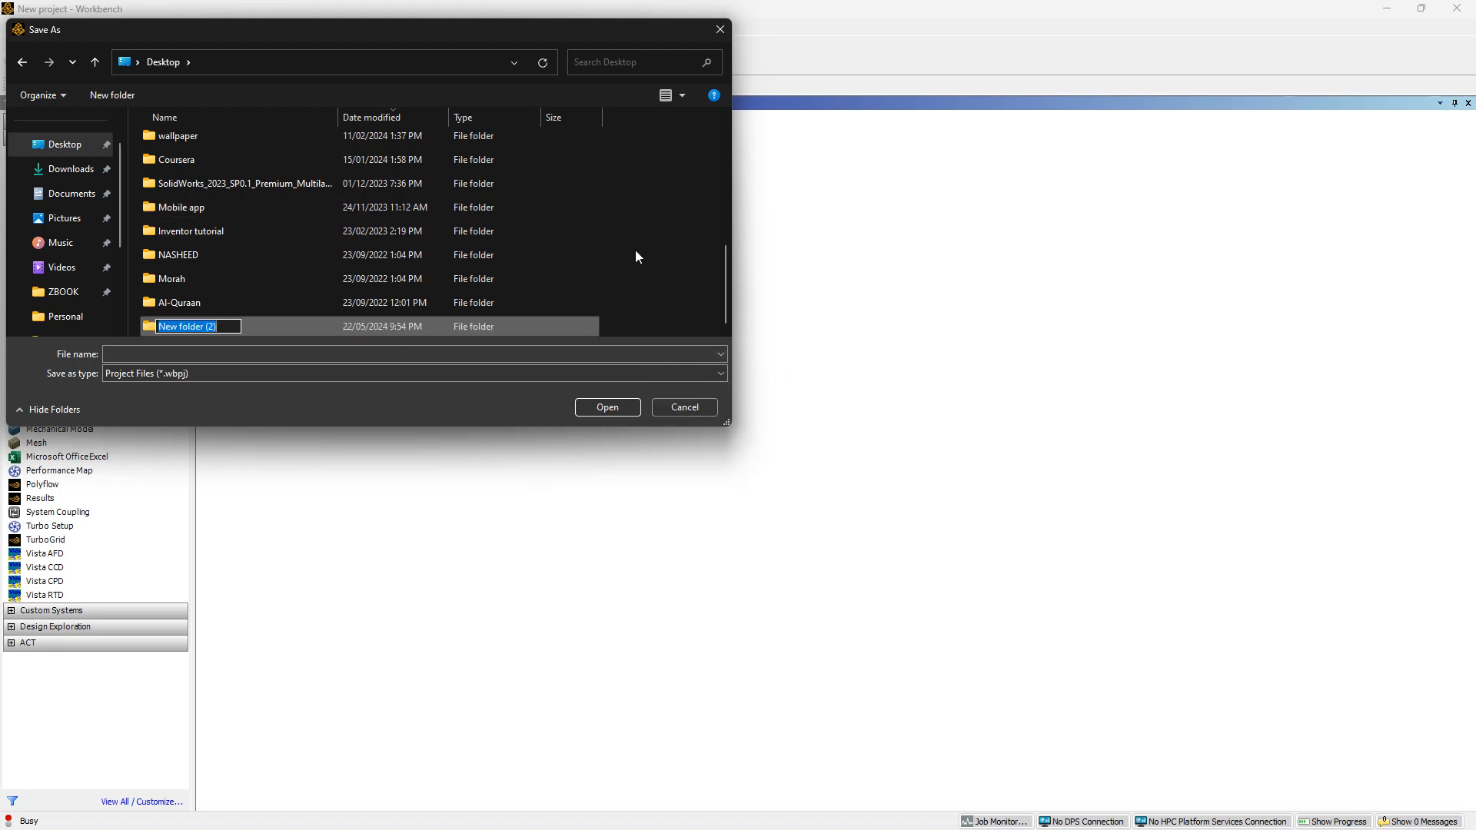
type("Grfou")
key("BackSpace")
key("BackSpace")
key("BackSpace")
key("BackSpace")
key("BackSpace")
type("ANSSY")
key("BackSpace")
key("BackSpace")
type("YS project")
double_click(284, 330)
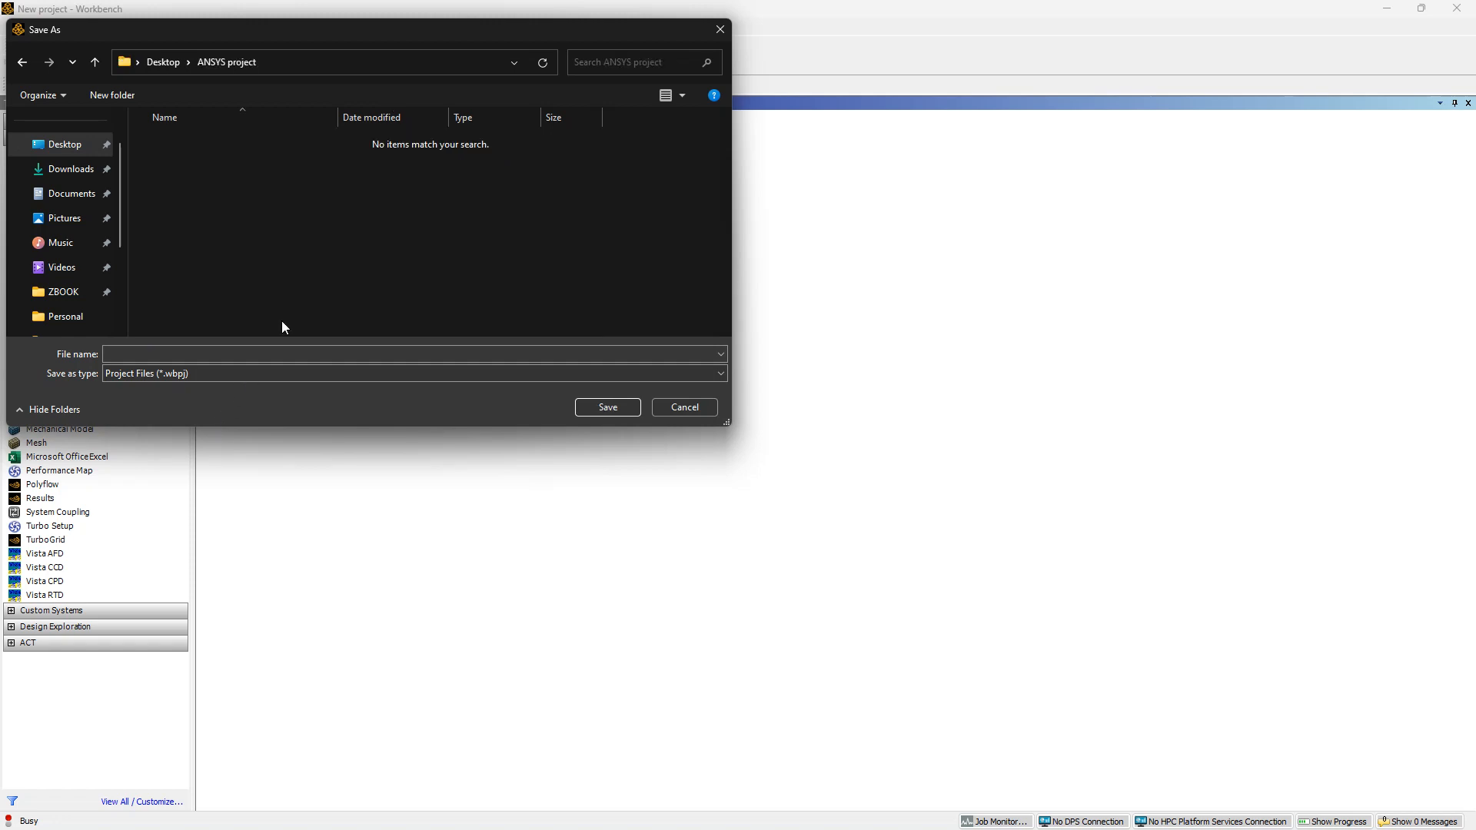
Save the project in that folder with the file name project 1 - Water
left_click(231, 352)
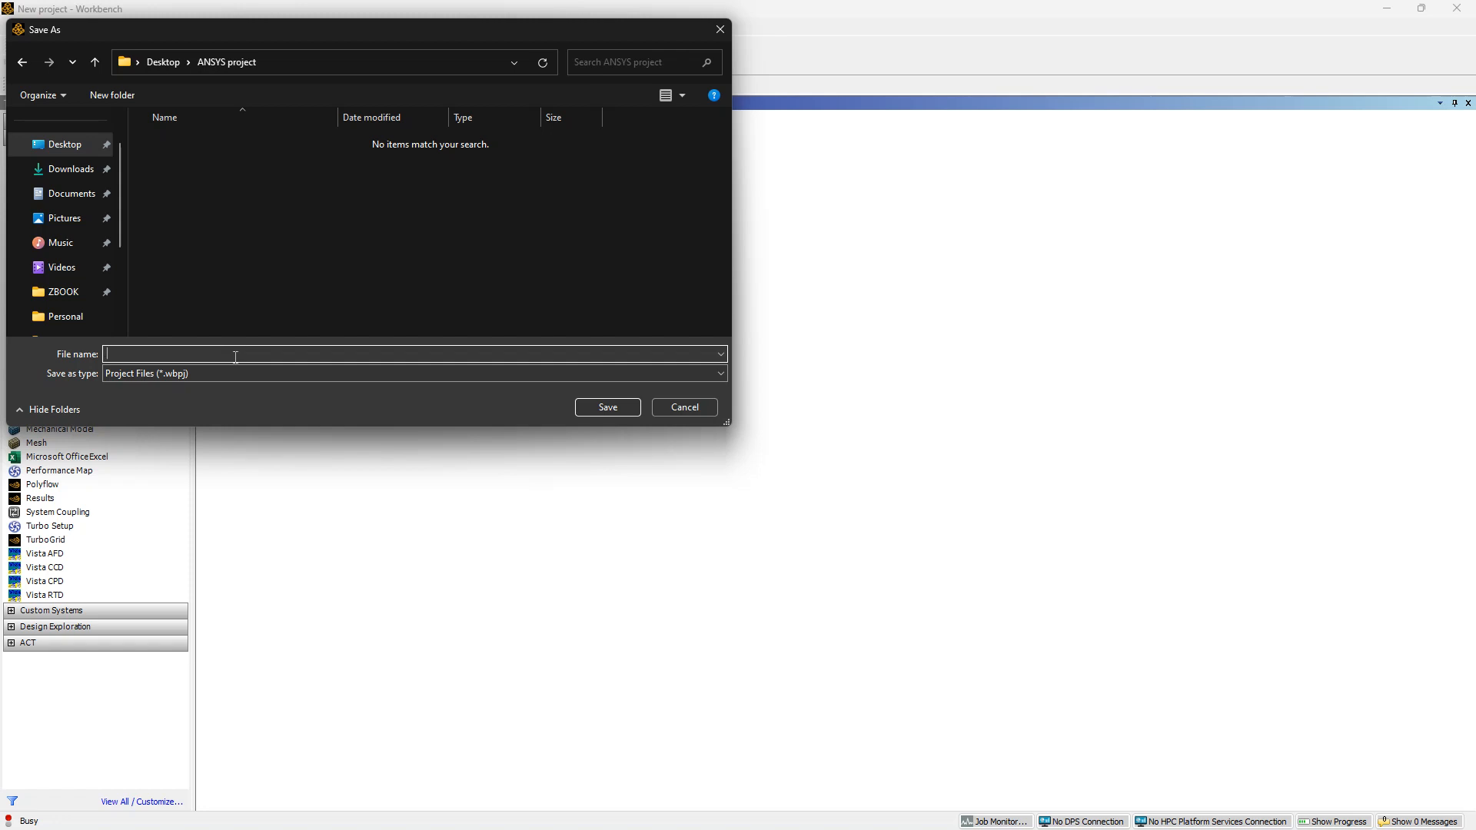
type("project 1")
key("BackSpace")
key("BackSpace")
key("BackSpace")
key("BackSpace")
key("BackSpace")
key("BackSpace")
key("BackSpace")
key("BackSpace")
key("BackSpace")
type("por")
key("BackSpace")
key("BackSpace")
type("roject 1 - Water")
left_click(620, 409)
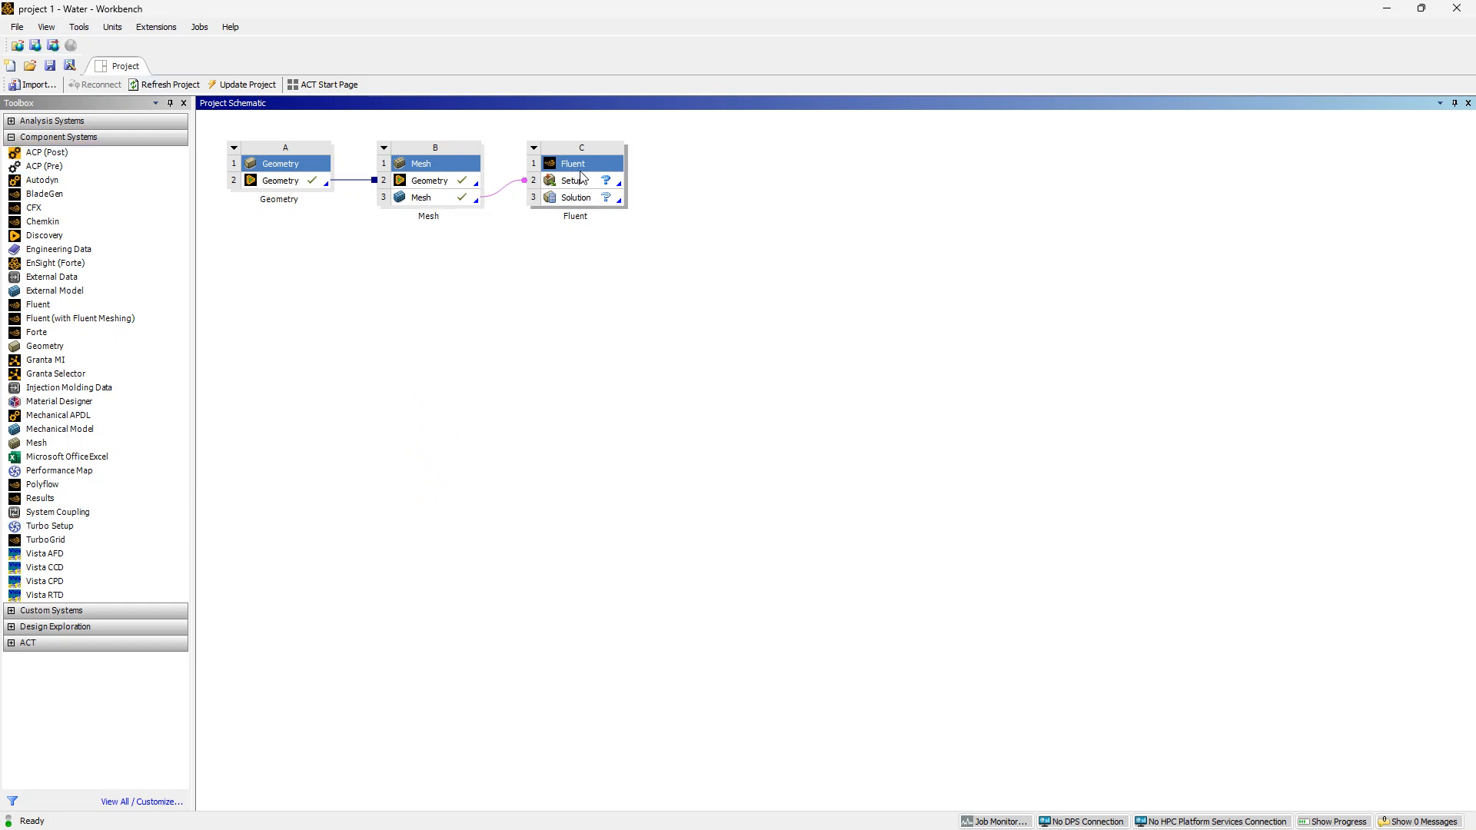
Reopen the Fluent setup cell from the project schematic and start the Fluent launcher
left_click(590, 189)
double_click(589, 189)
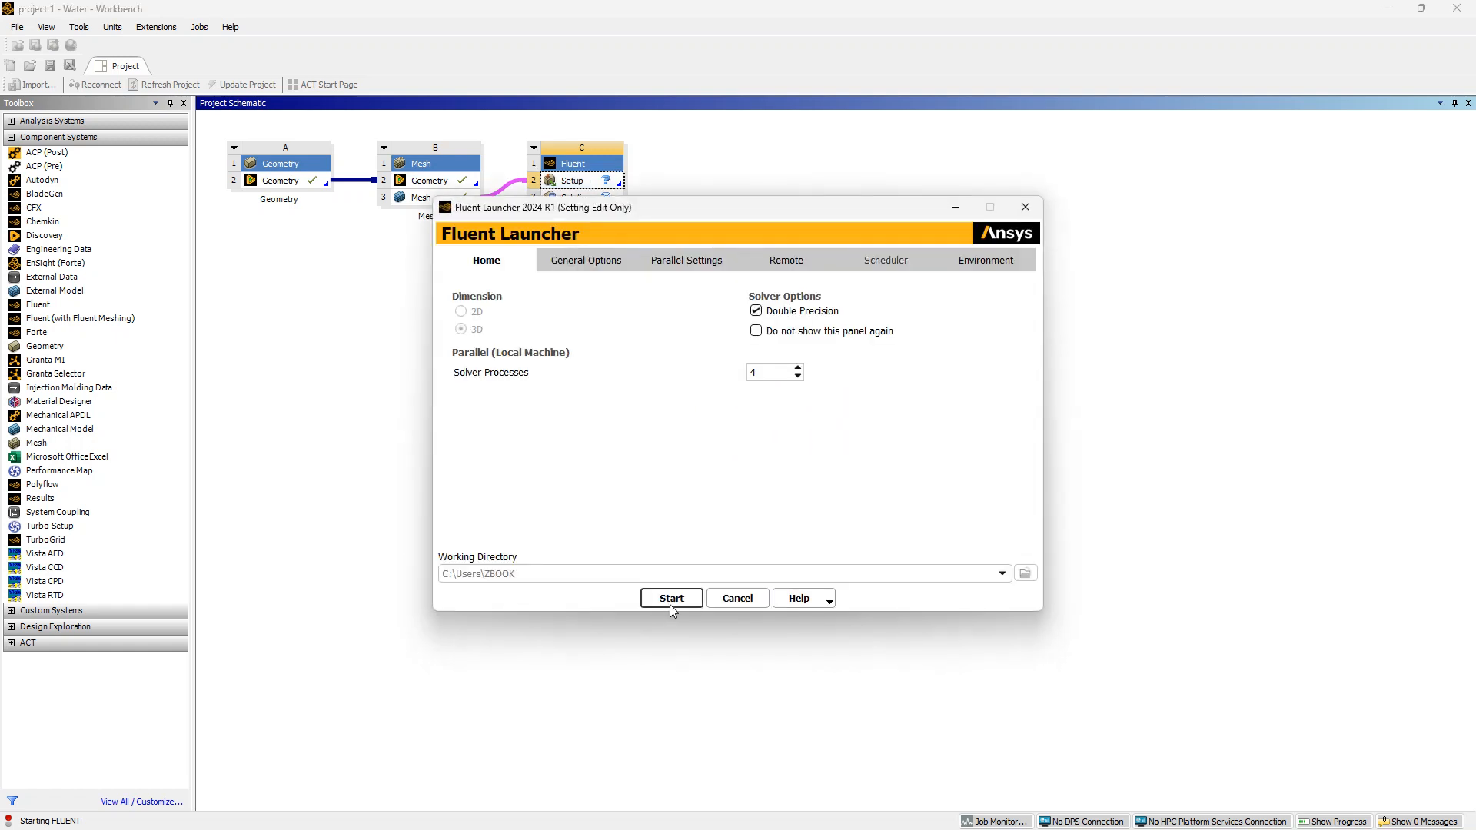
left_click(653, 604)
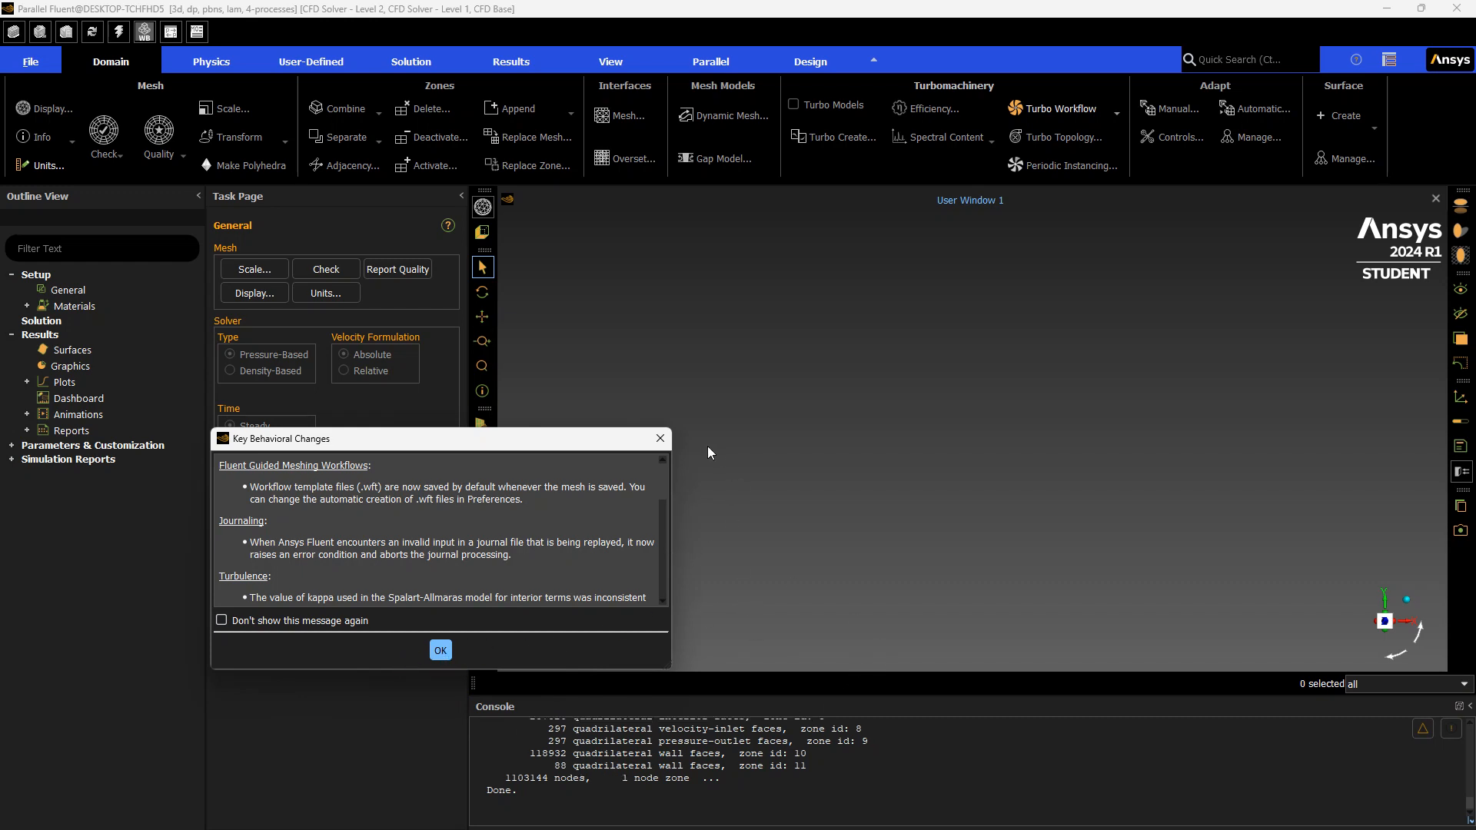
Dismiss the key behavioral changes notice and expand the Materials and Cell Zone Conditions branches
left_click_drag(618, 443, 538, 511)
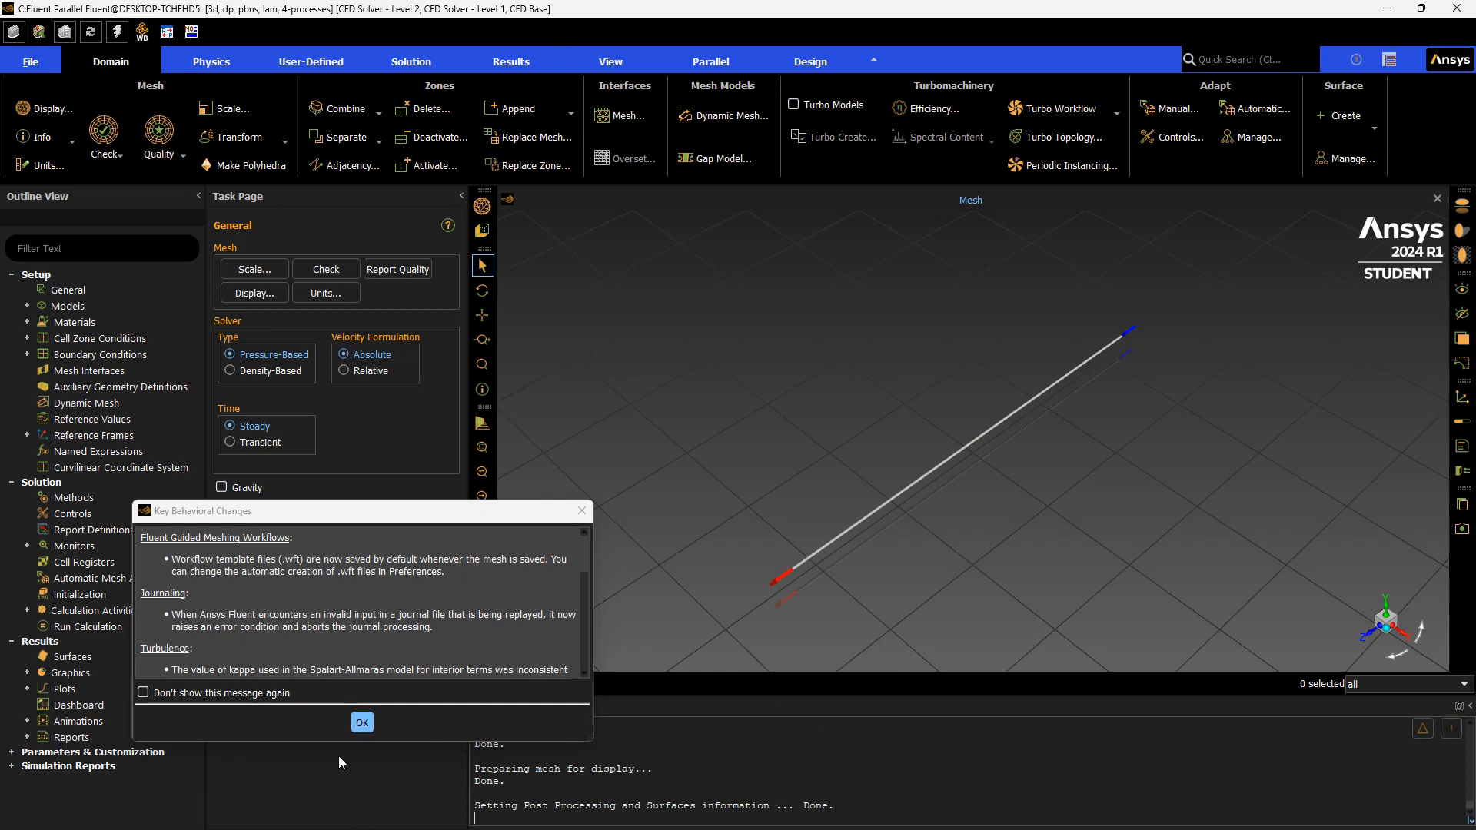
left_click(364, 724)
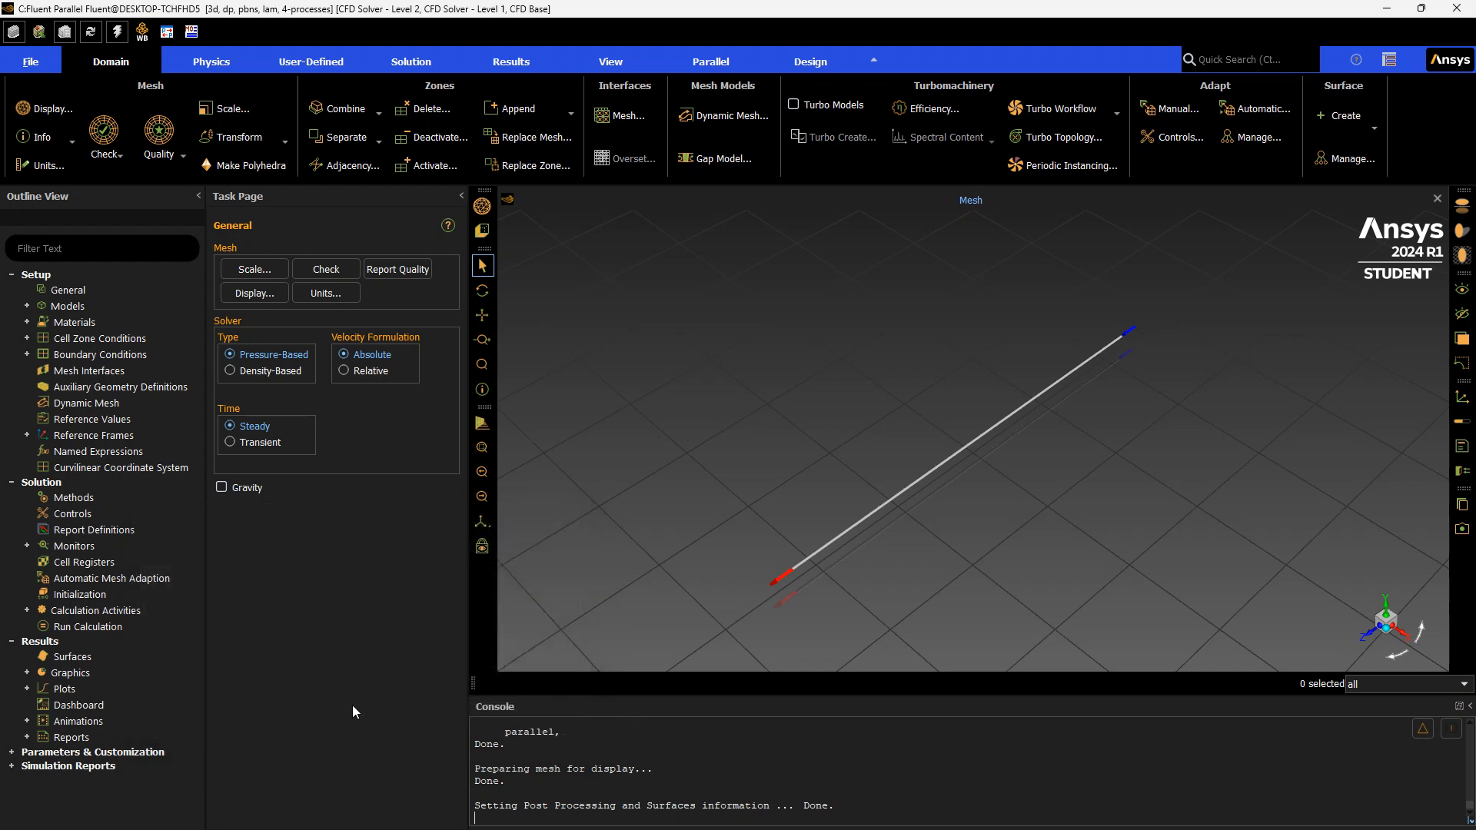
double_click(99, 328)
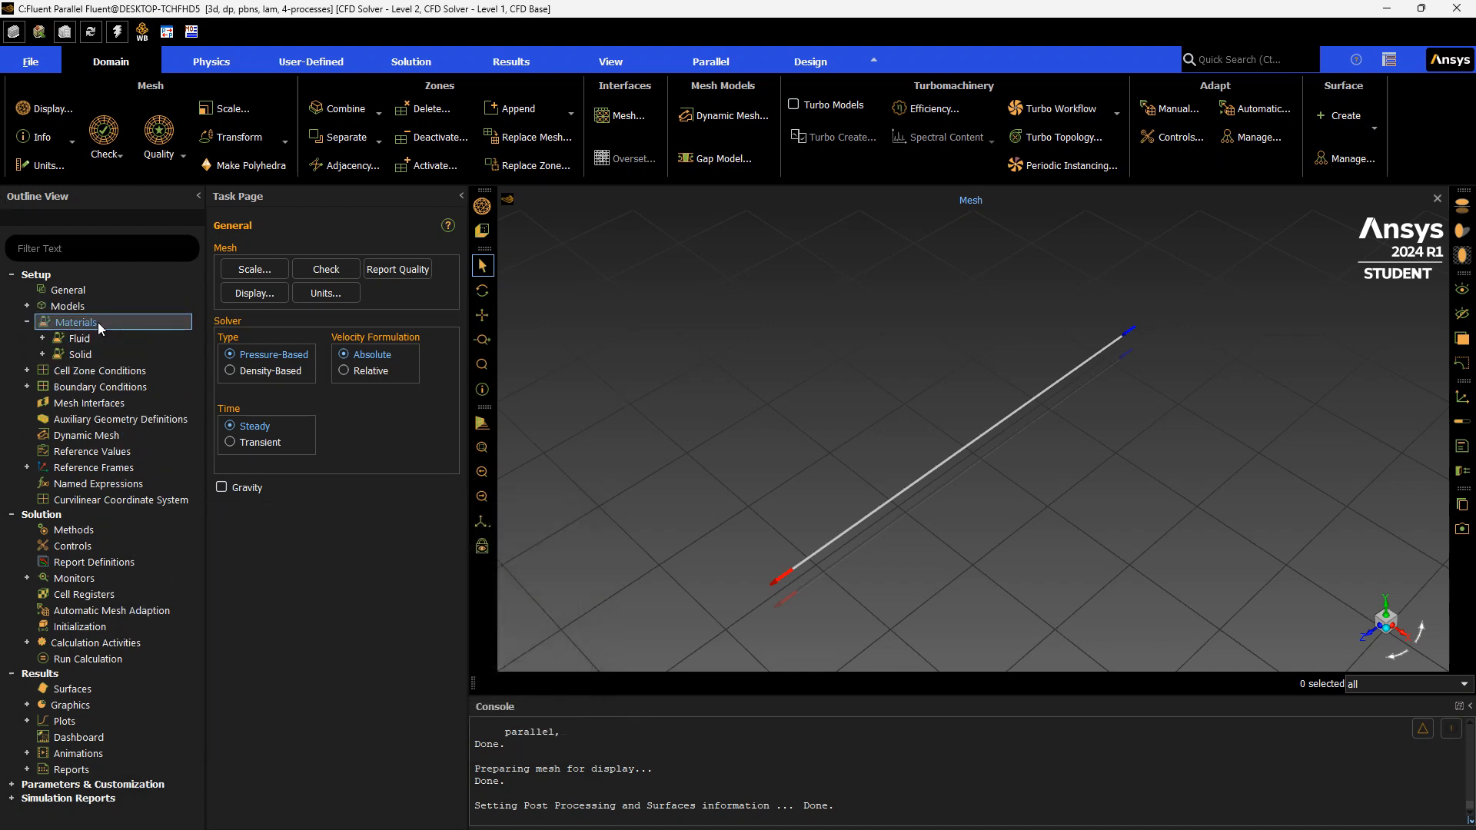
double_click(123, 370)
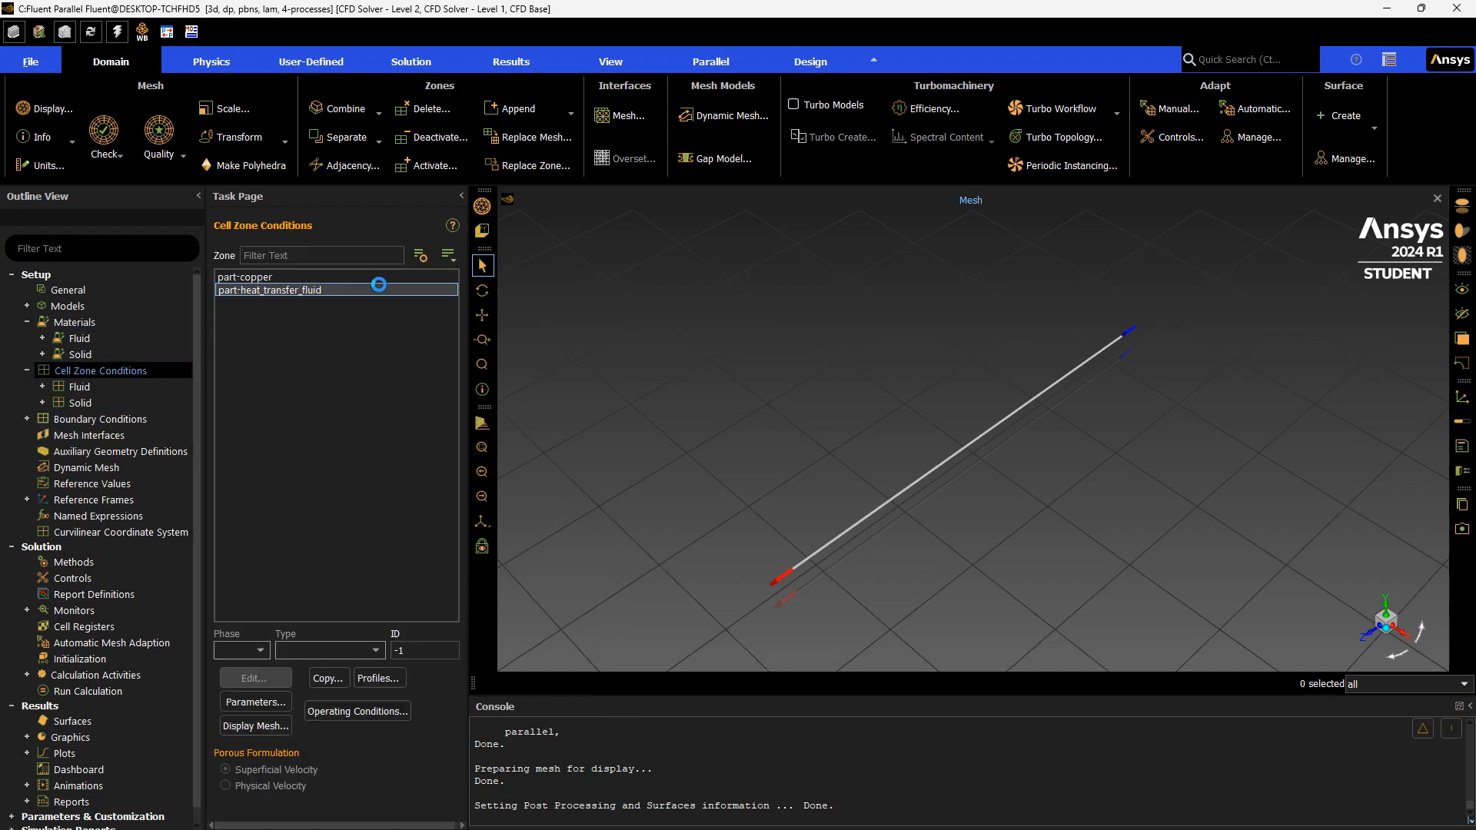
Change the part-heat_transfer_fluid zone's material to pg-30, apply it and close the fluid dialog
left_click(366, 296)
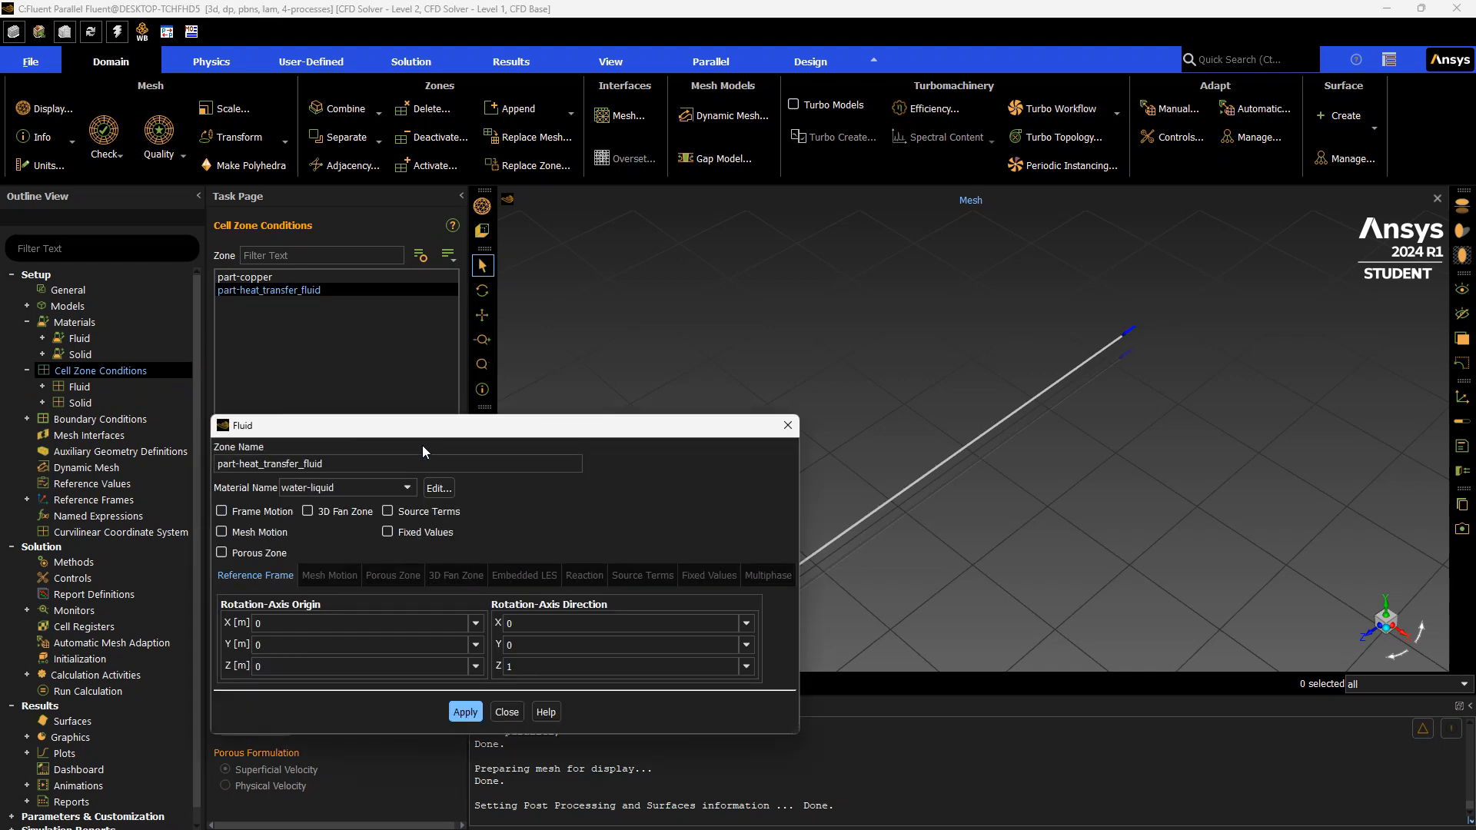
left_click(399, 489)
left_click(361, 517)
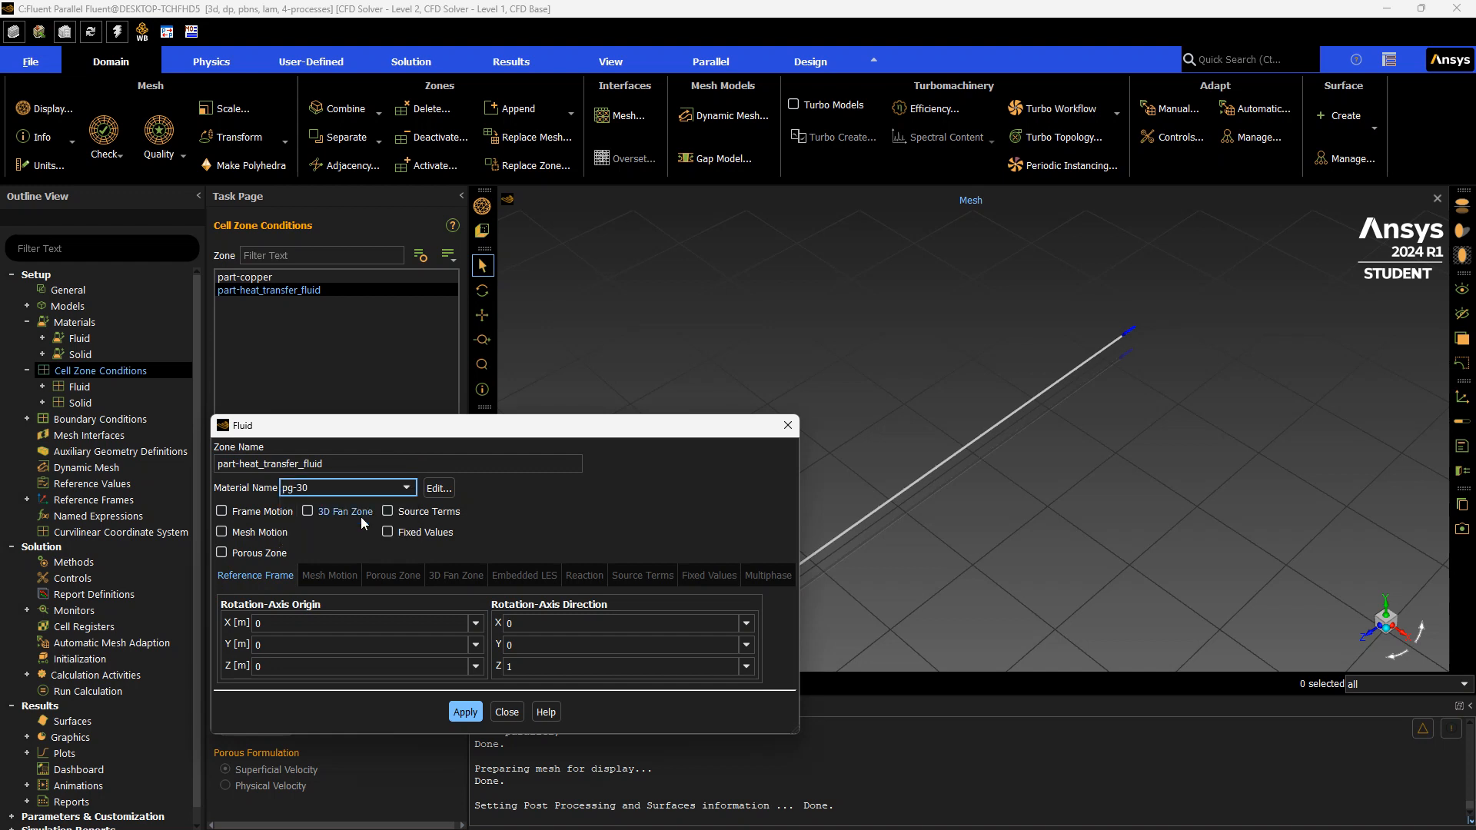
left_click(466, 712)
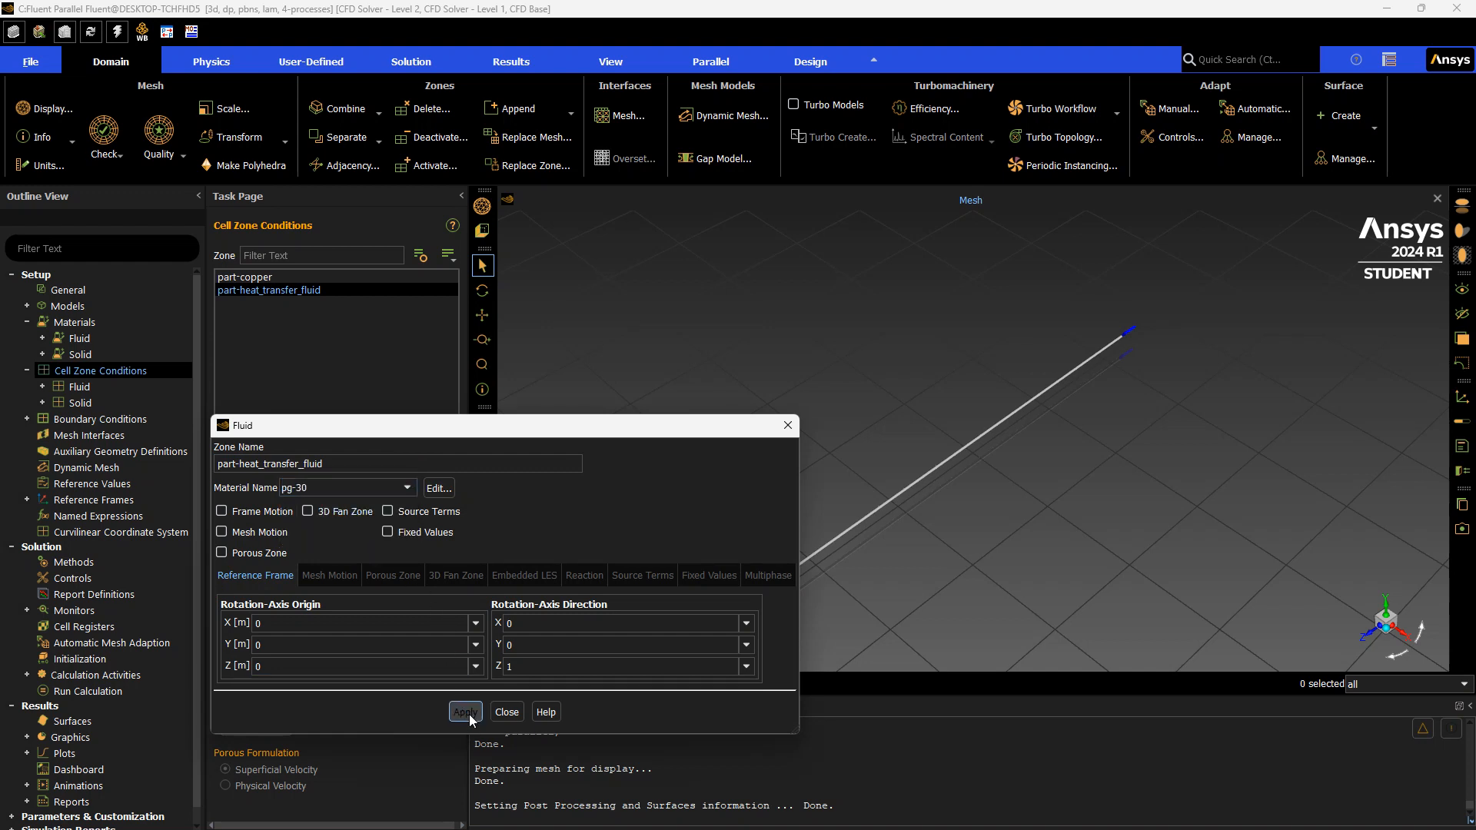
left_click(509, 713)
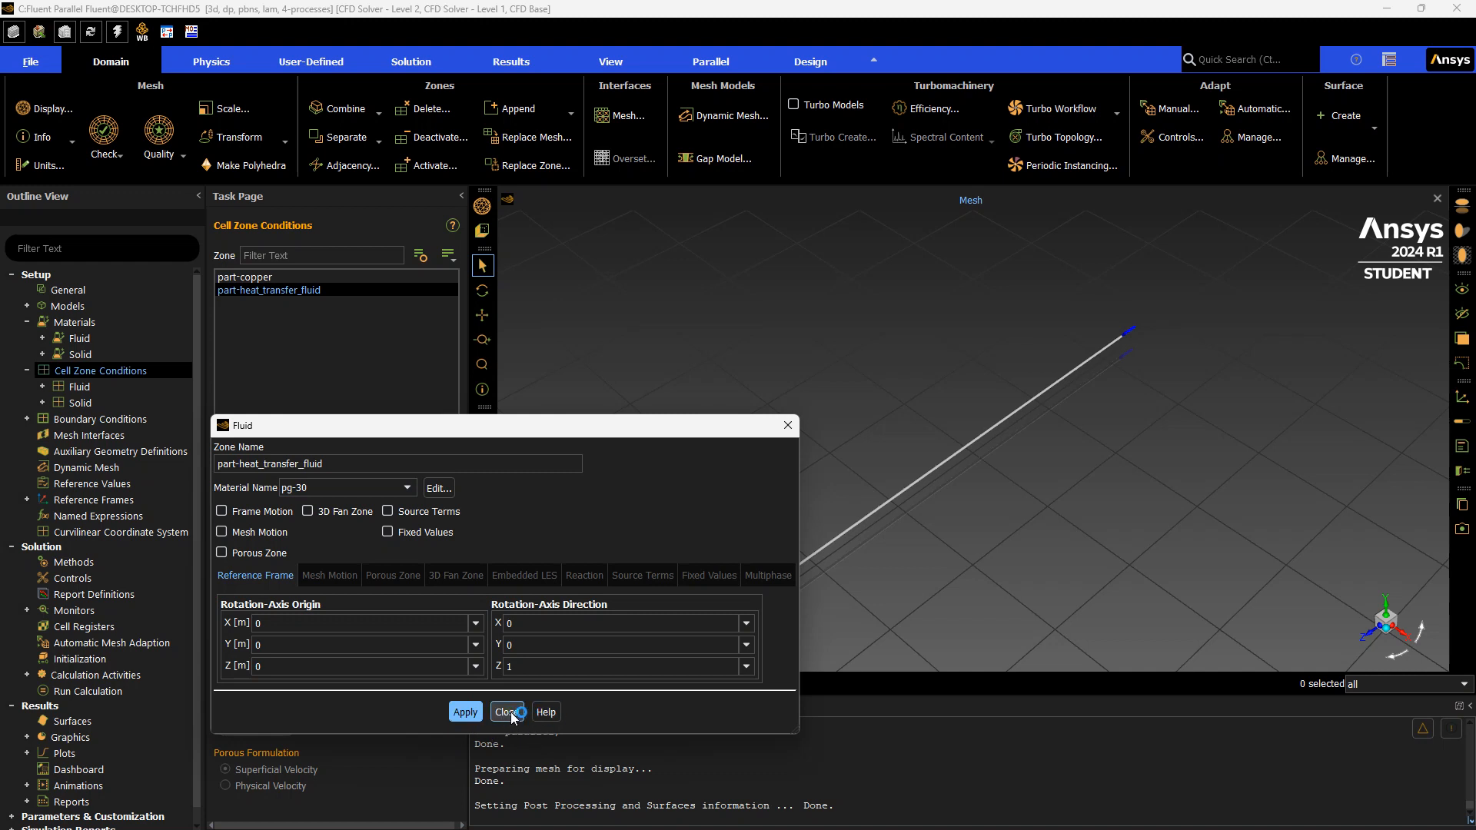
Quit Fluent, confirming the exit
left_click(1440, 10)
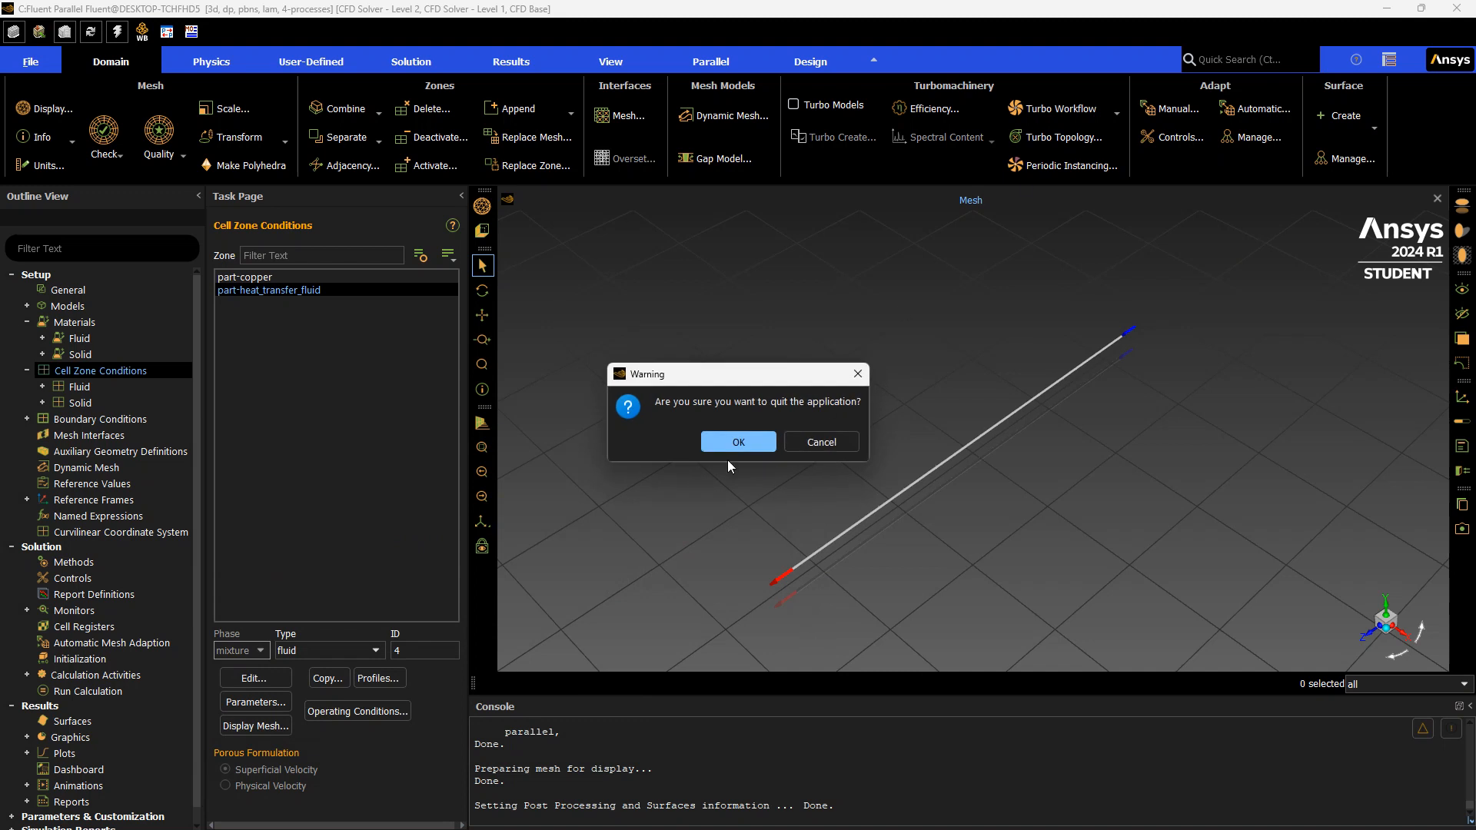
left_click(735, 446)
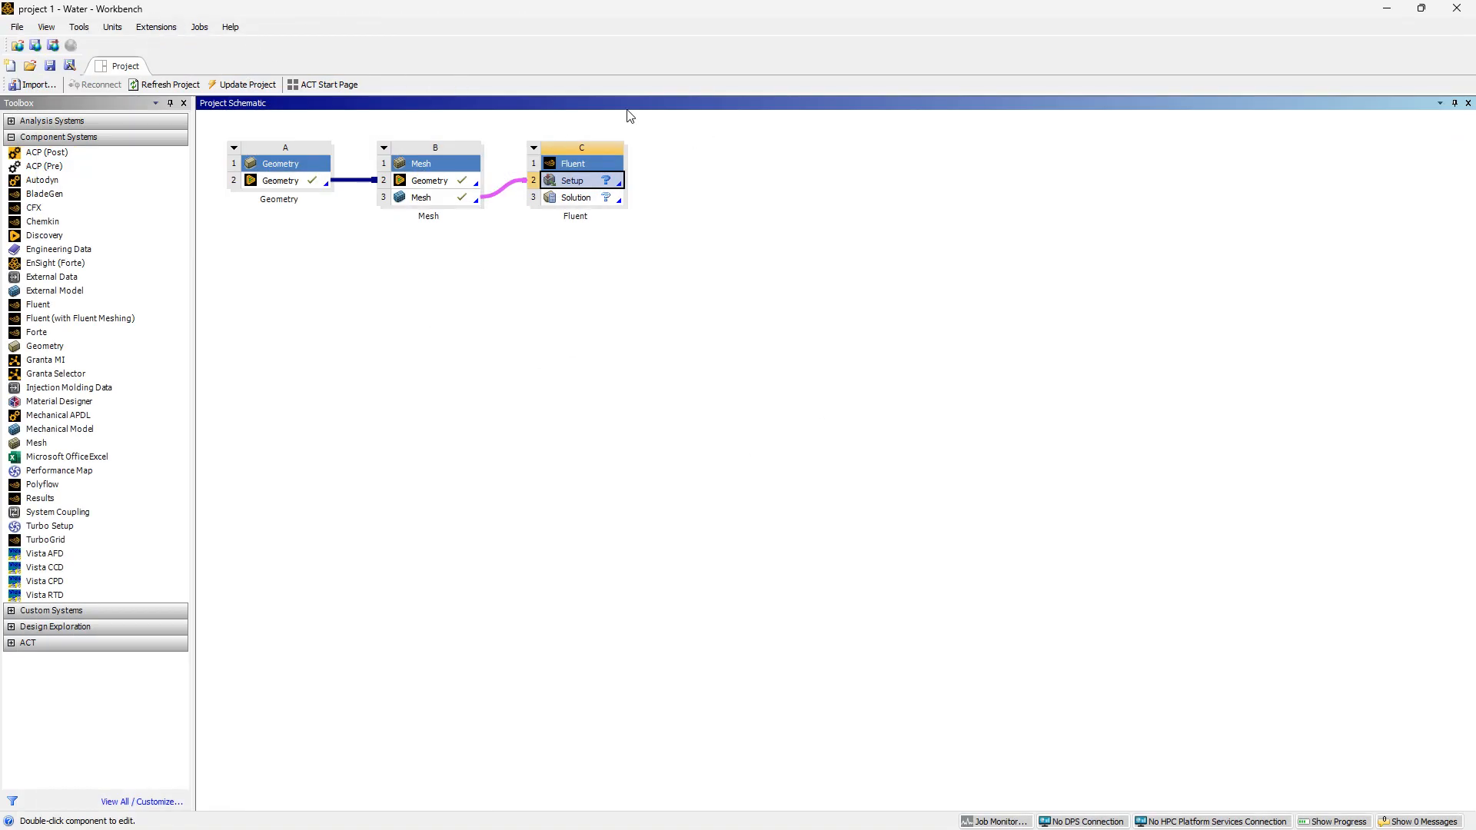
Save the project as Project 2 - Pg-30 in the ANSYS project folder and close Workbench
left_click(18, 28)
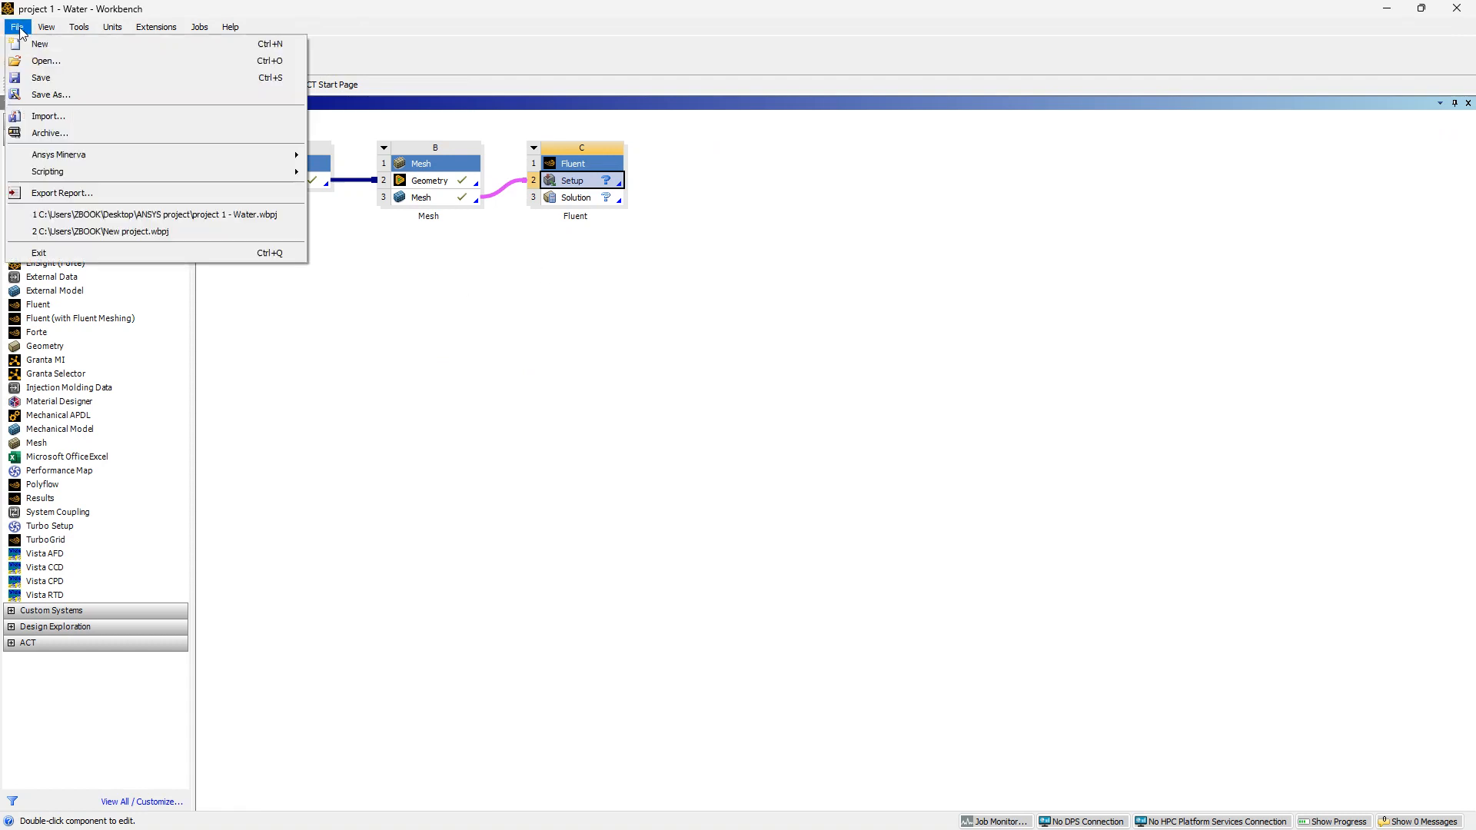
left_click(60, 96)
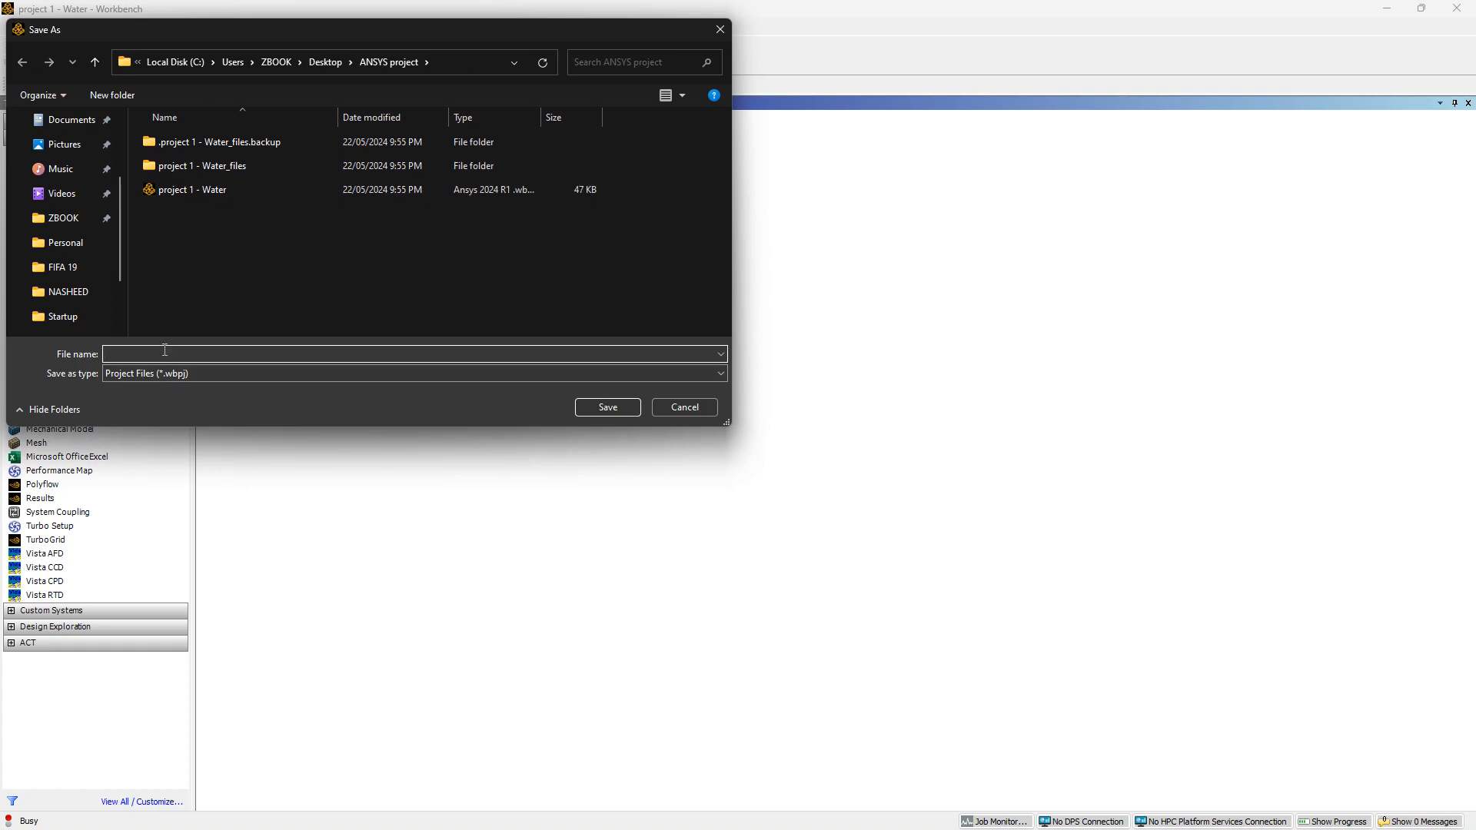
type("Proje")
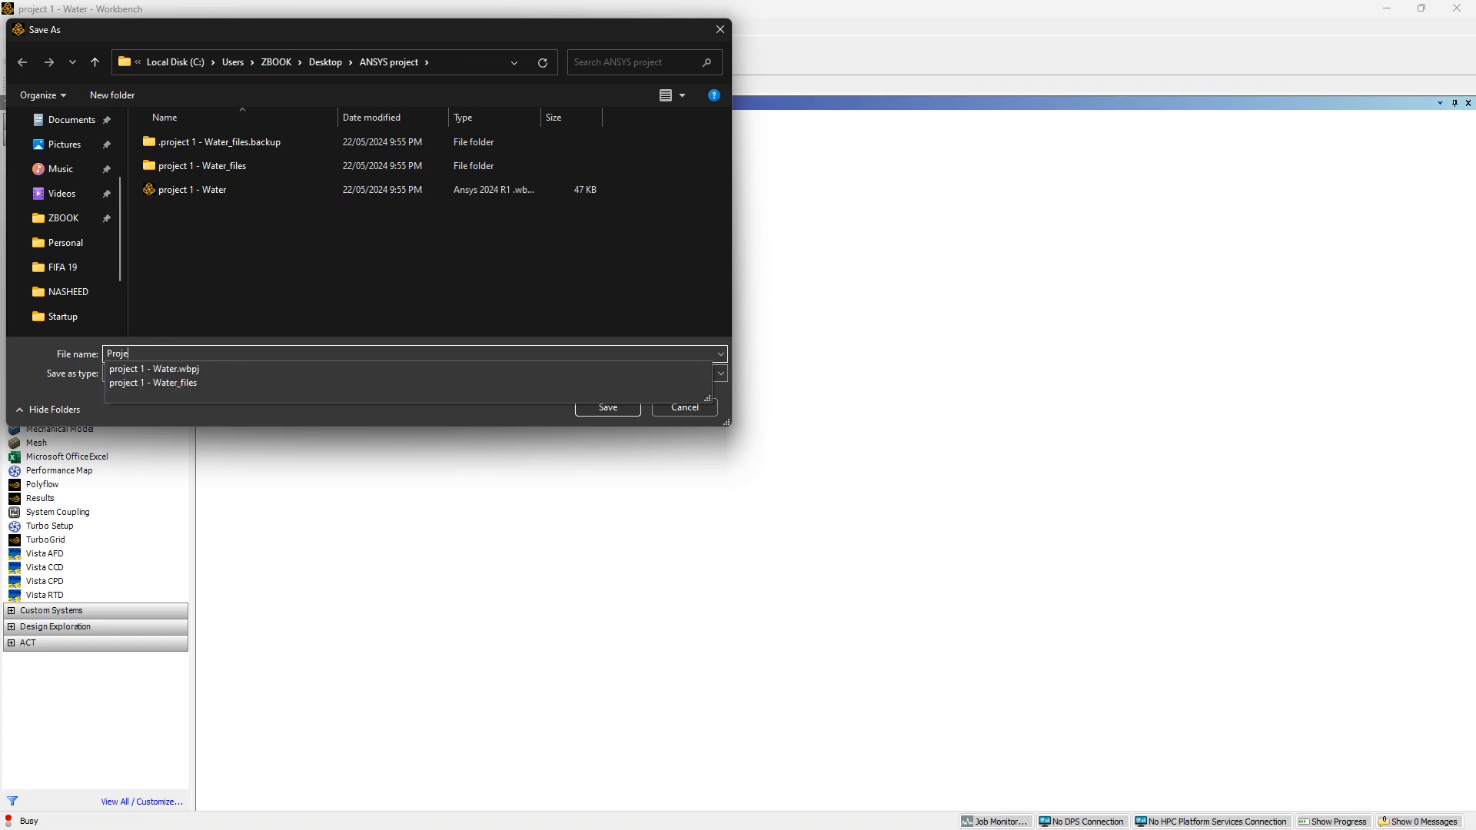
type("ct 2 -")
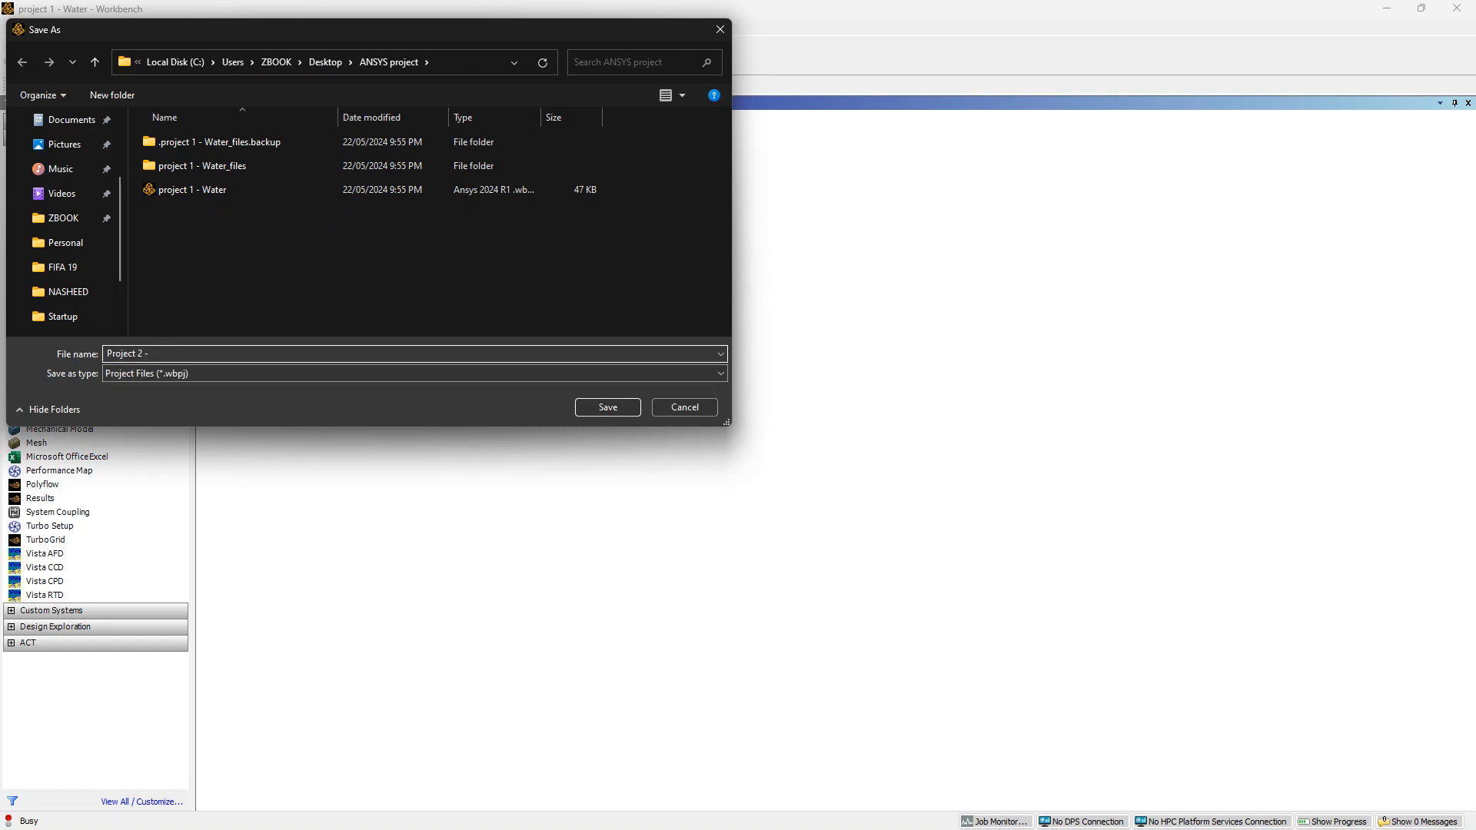
type(" PG-3")
key("BackSpace")
key("BackSpace")
key("BackSpace")
type("g-30")
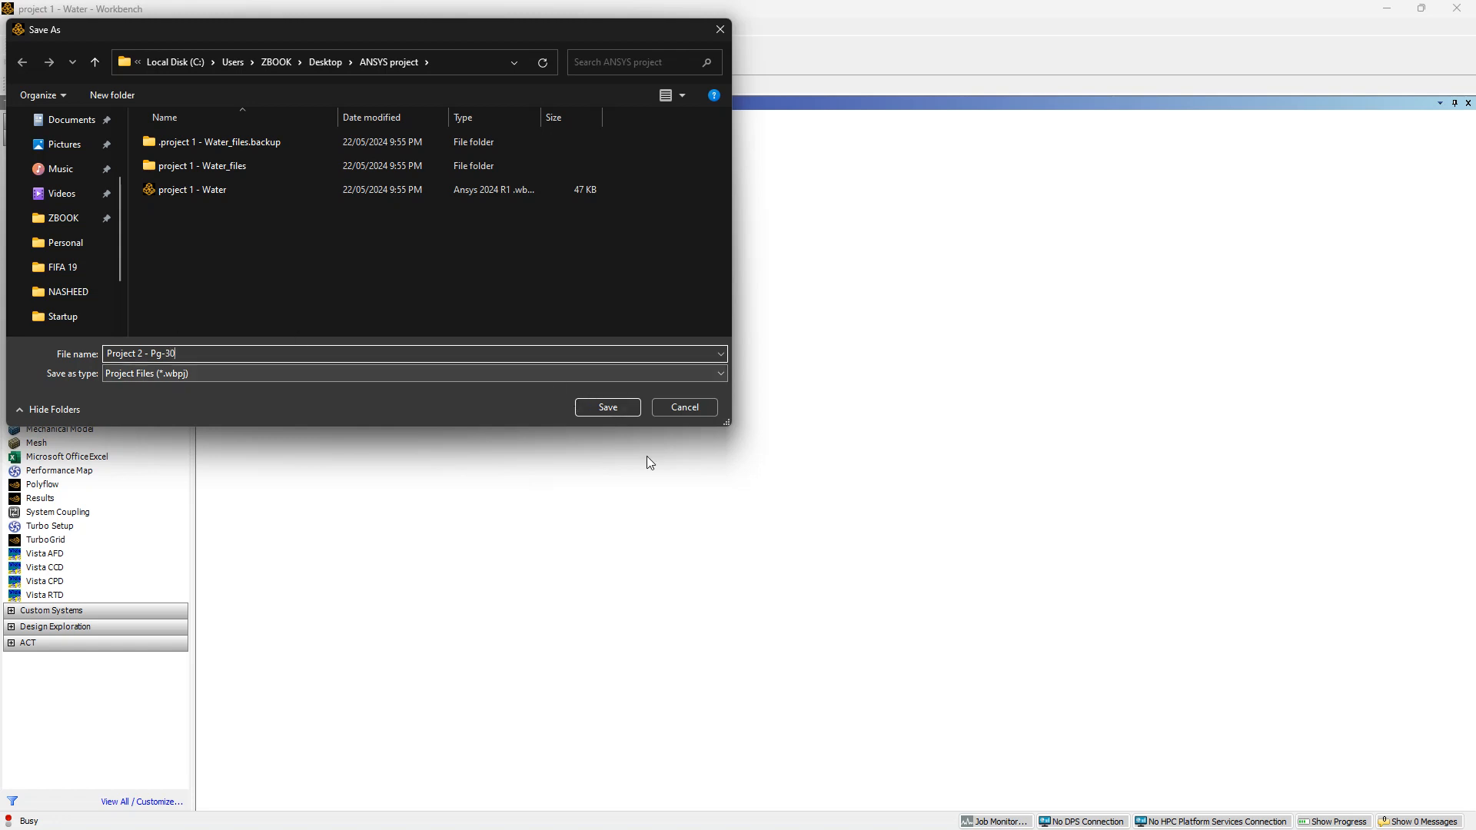
left_click(614, 409)
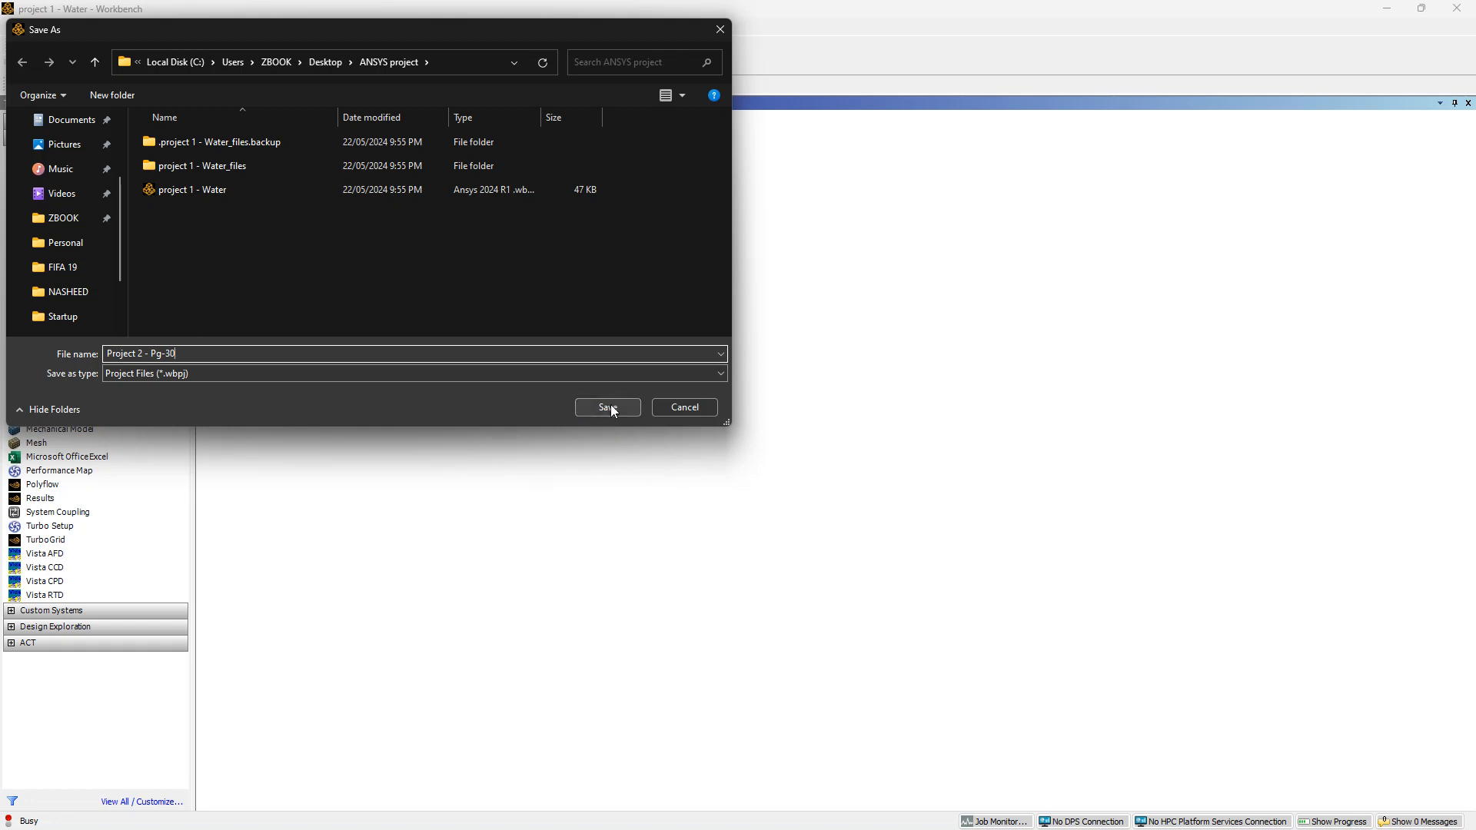
left_click(625, 407)
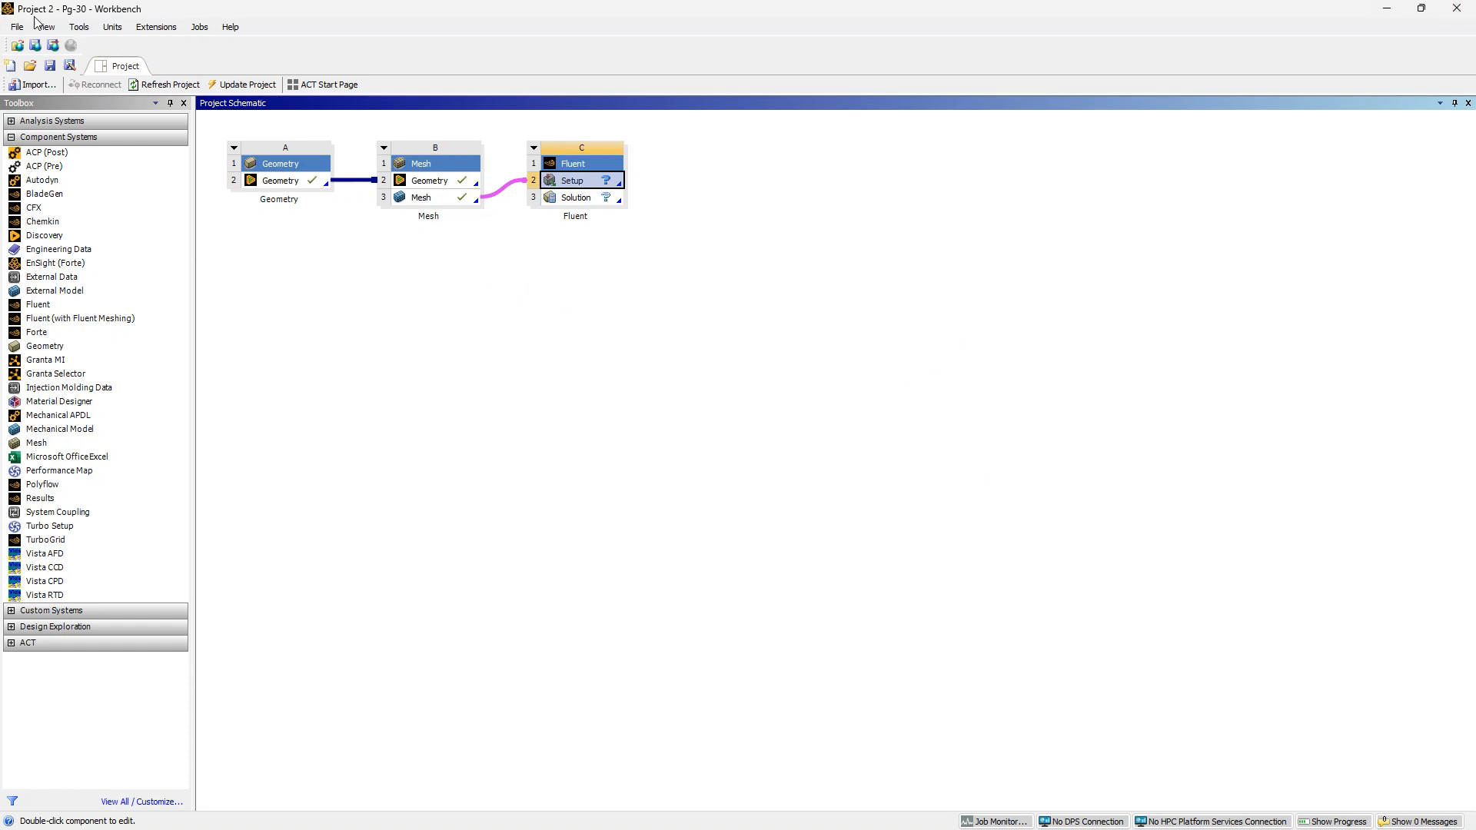
left_click(1454, 3)
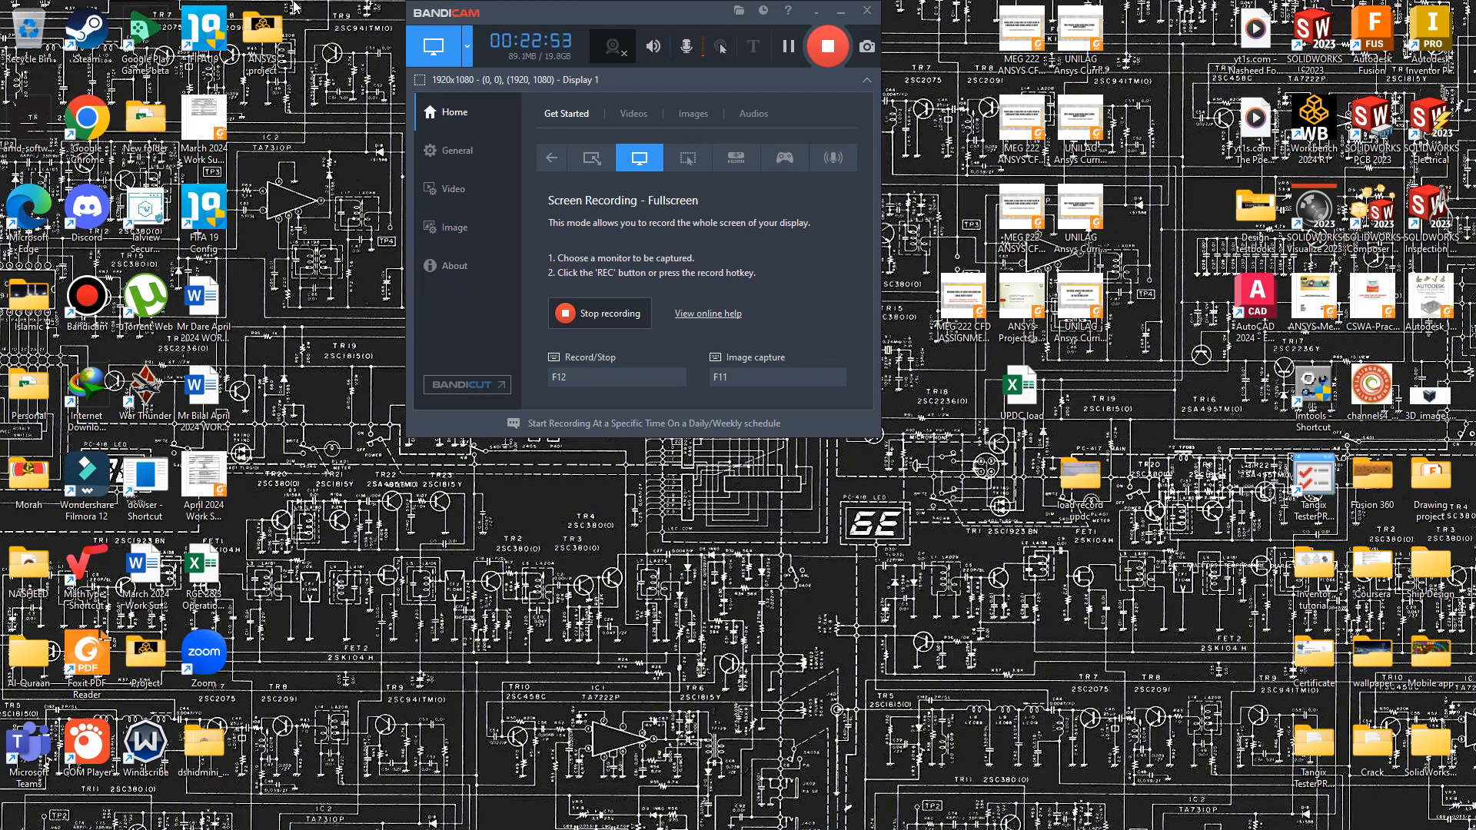
Open the ANSYS project folder on the Desktop to inspect the saved project files, then close it
double_click(258, 35)
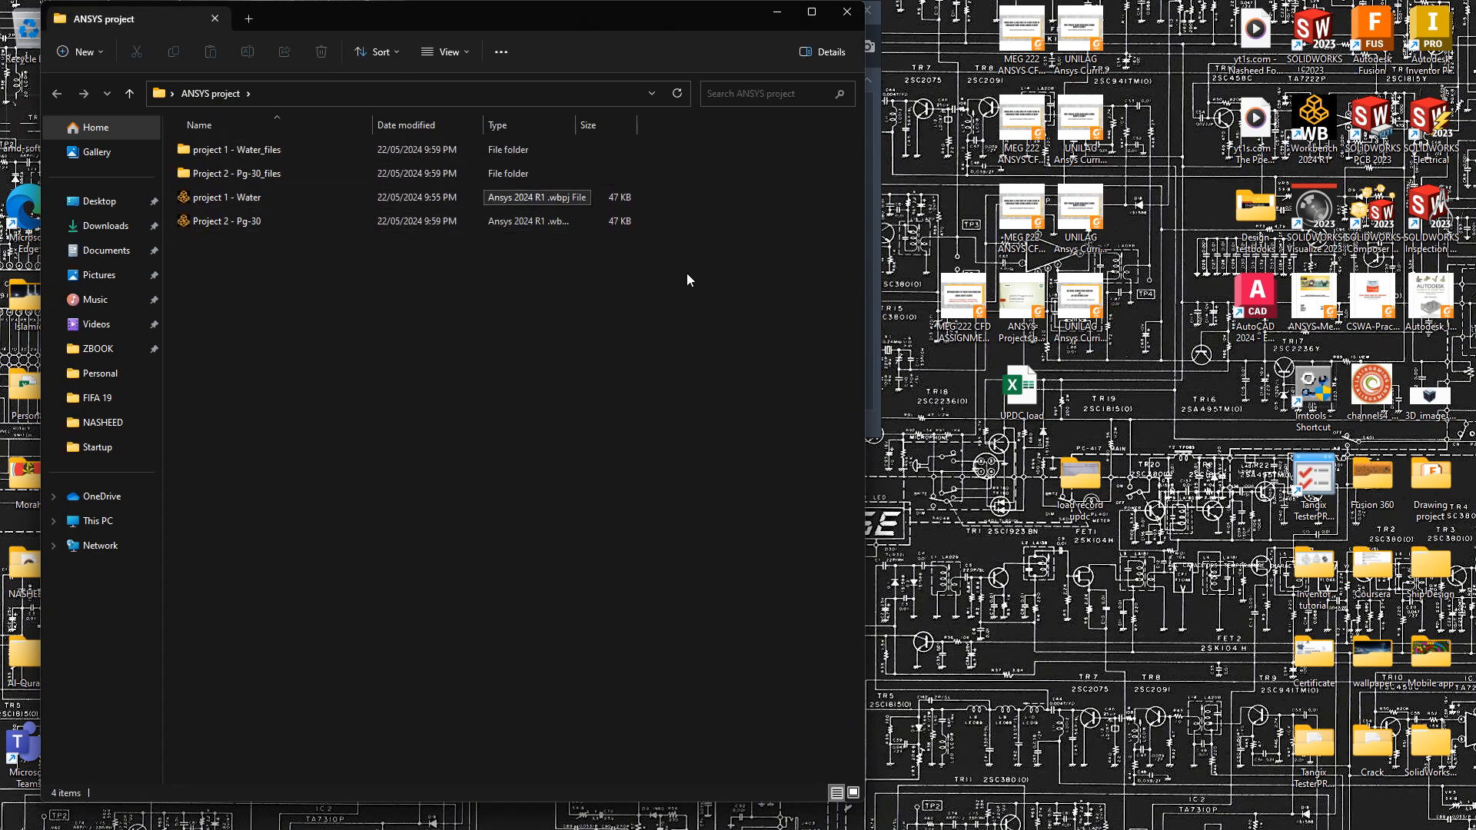
left_click(847, 22)
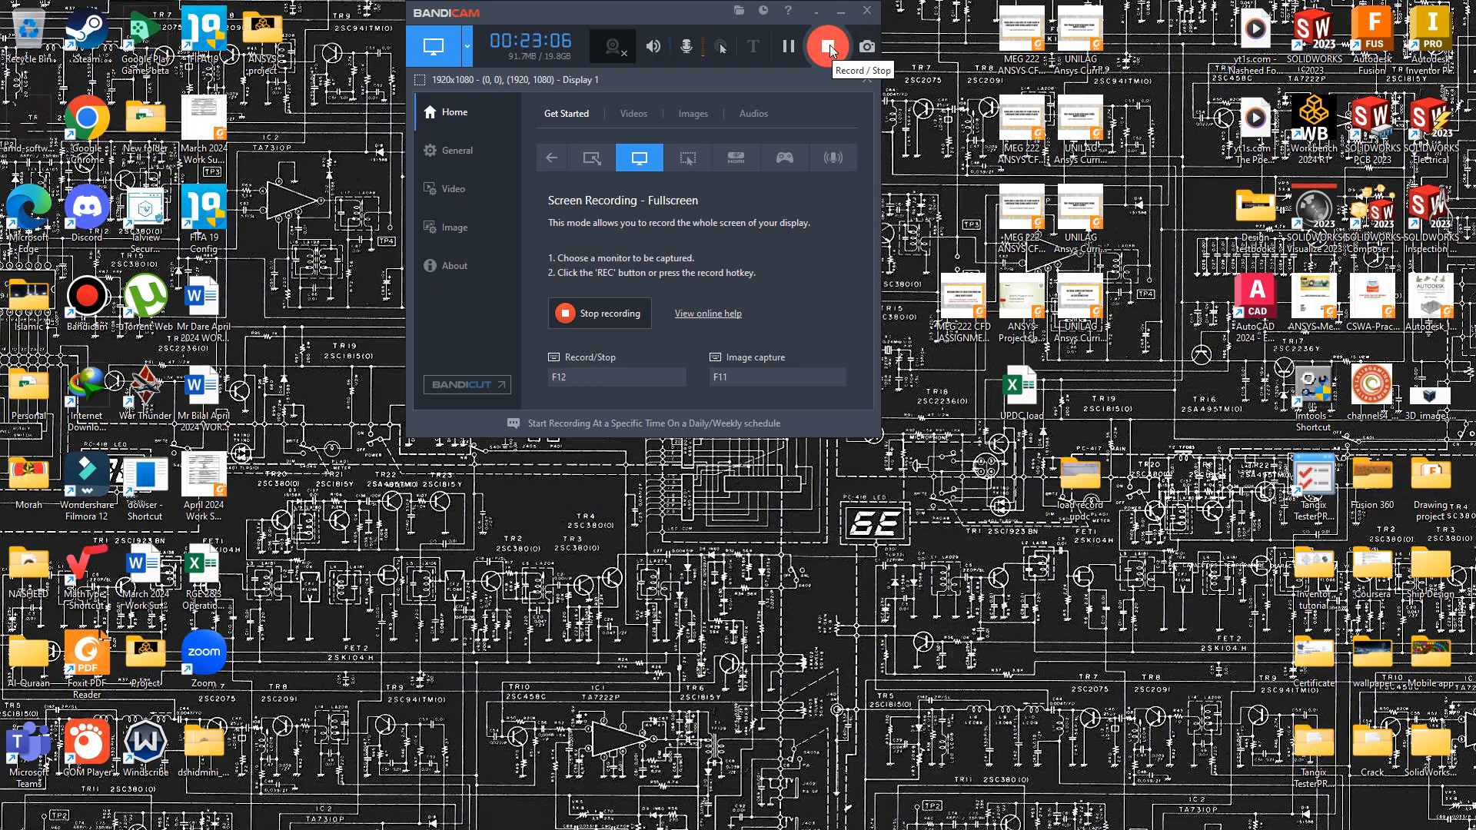